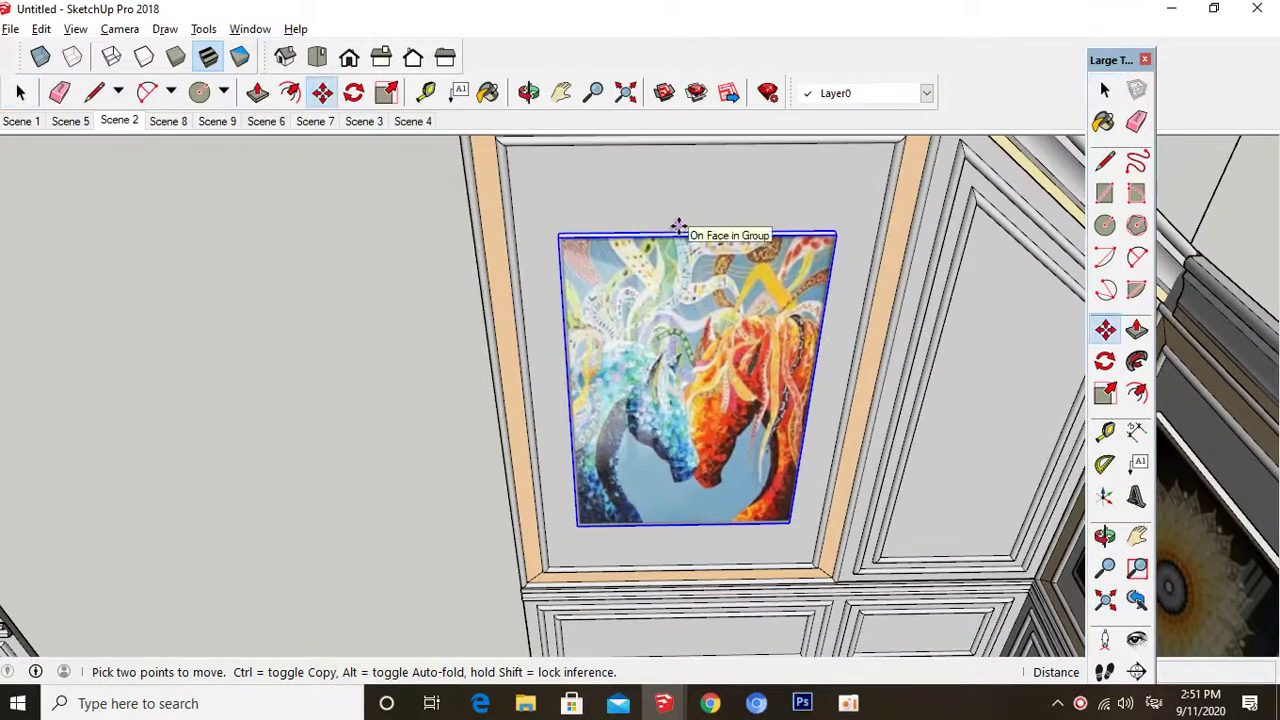
- Copy the horse painting from the reference panel onto the room's wall panel, aligned to the midpoint of the panel's upper inner frame
{"action": "scroll", "coordinate": [684, 227], "scroll_direction": "up", "scroll_amount": 2}
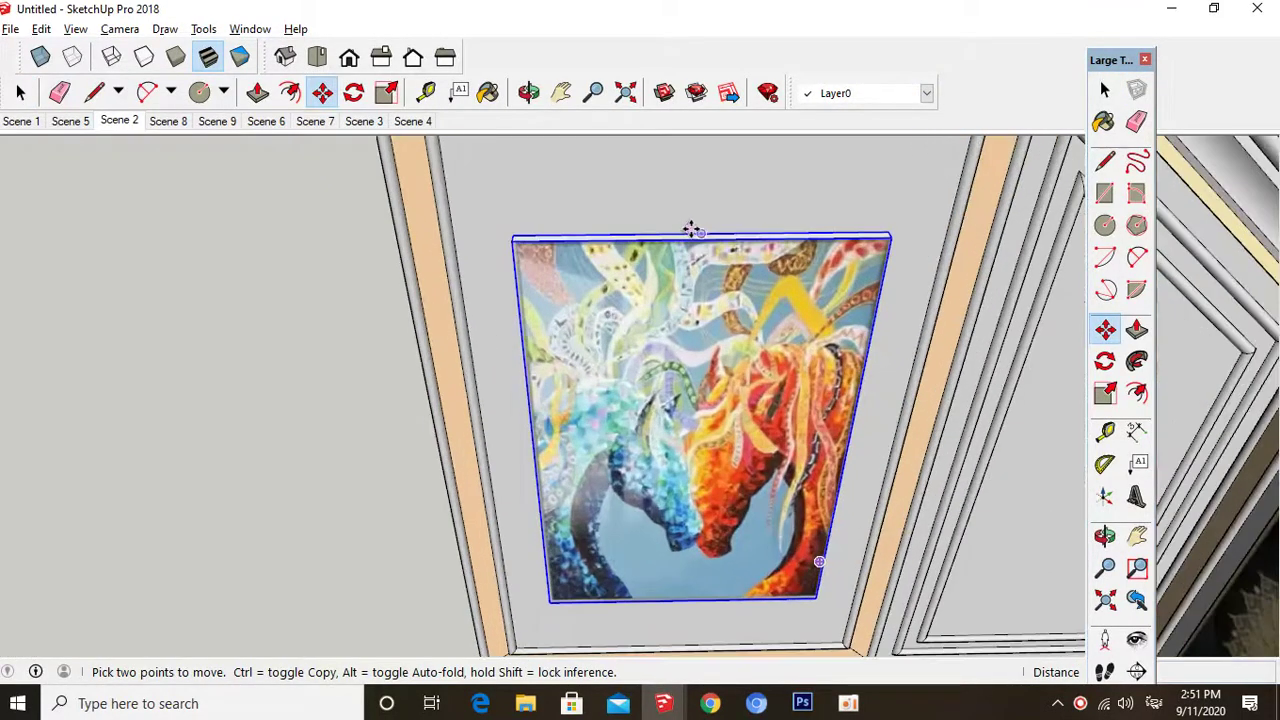
{"action": "left_click", "coordinate": [743, 233]}
{"action": "key", "text": "ctrl"}
{"action": "scroll", "coordinate": [780, 250], "scroll_direction": "down", "scroll_amount": 5}
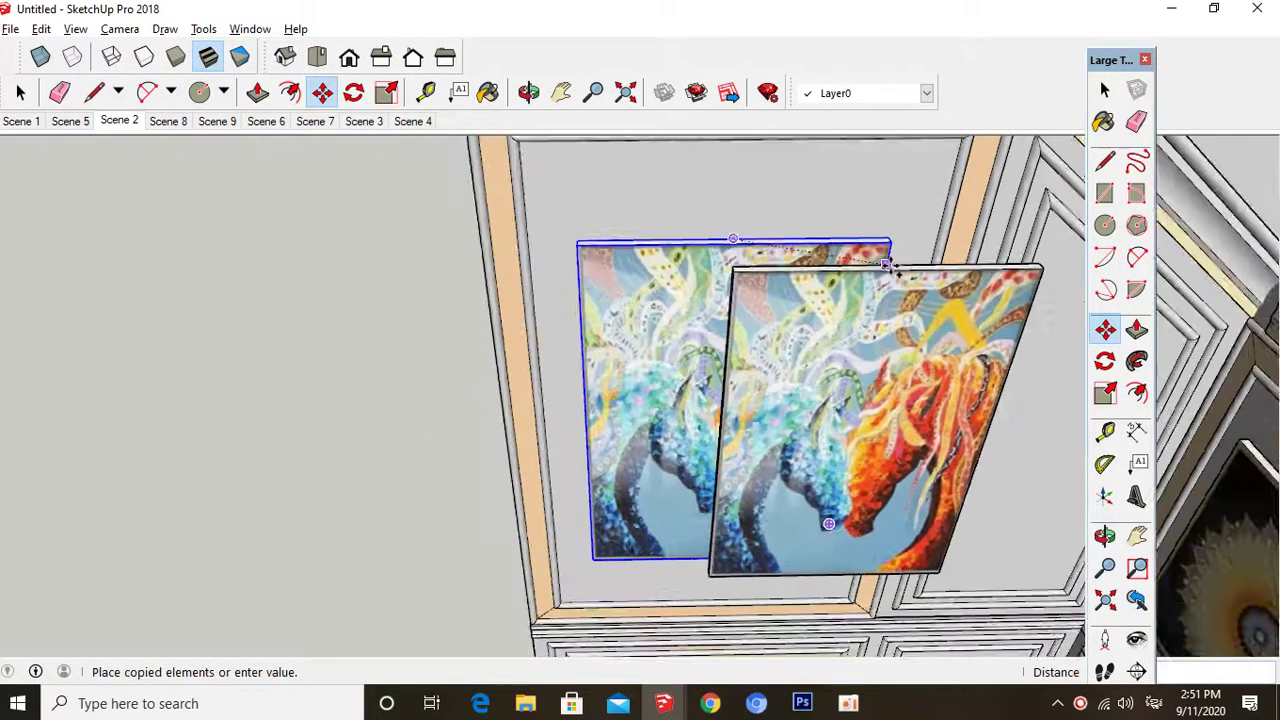
{"action": "scroll", "coordinate": [888, 266], "scroll_direction": "down", "scroll_amount": 6}
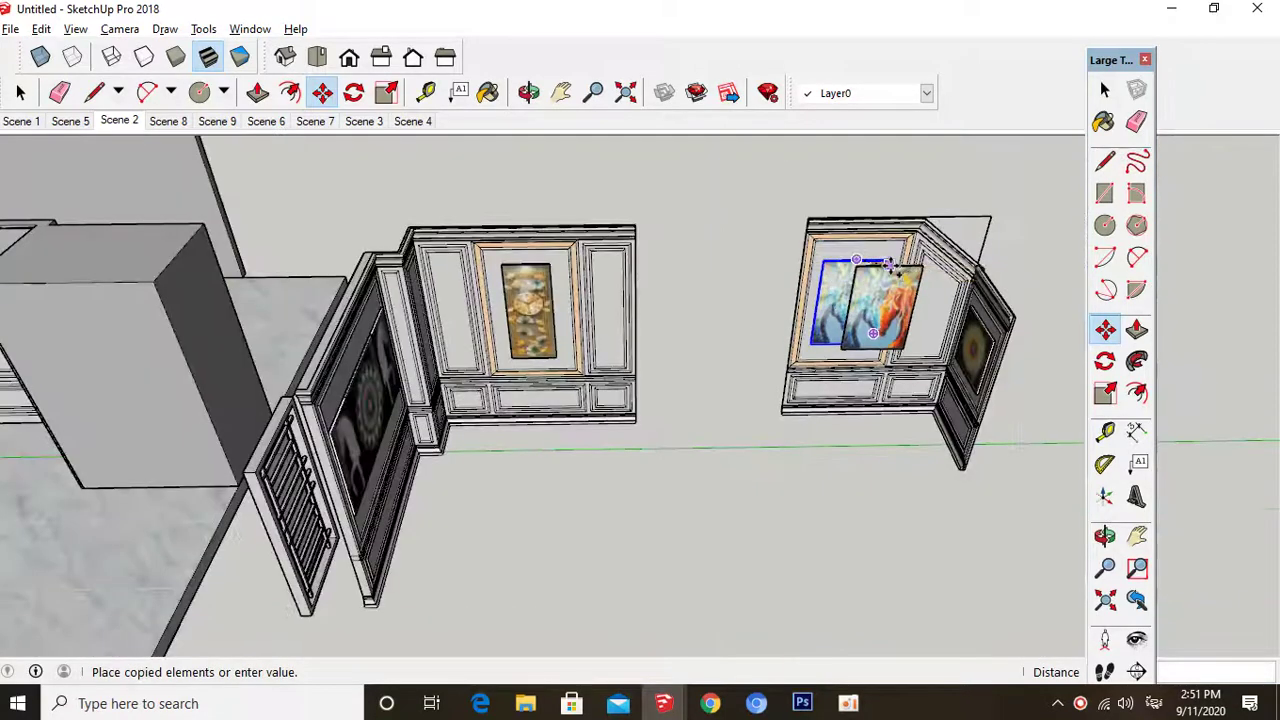
{"action": "scroll", "coordinate": [470, 266], "scroll_direction": "up", "scroll_amount": 8}
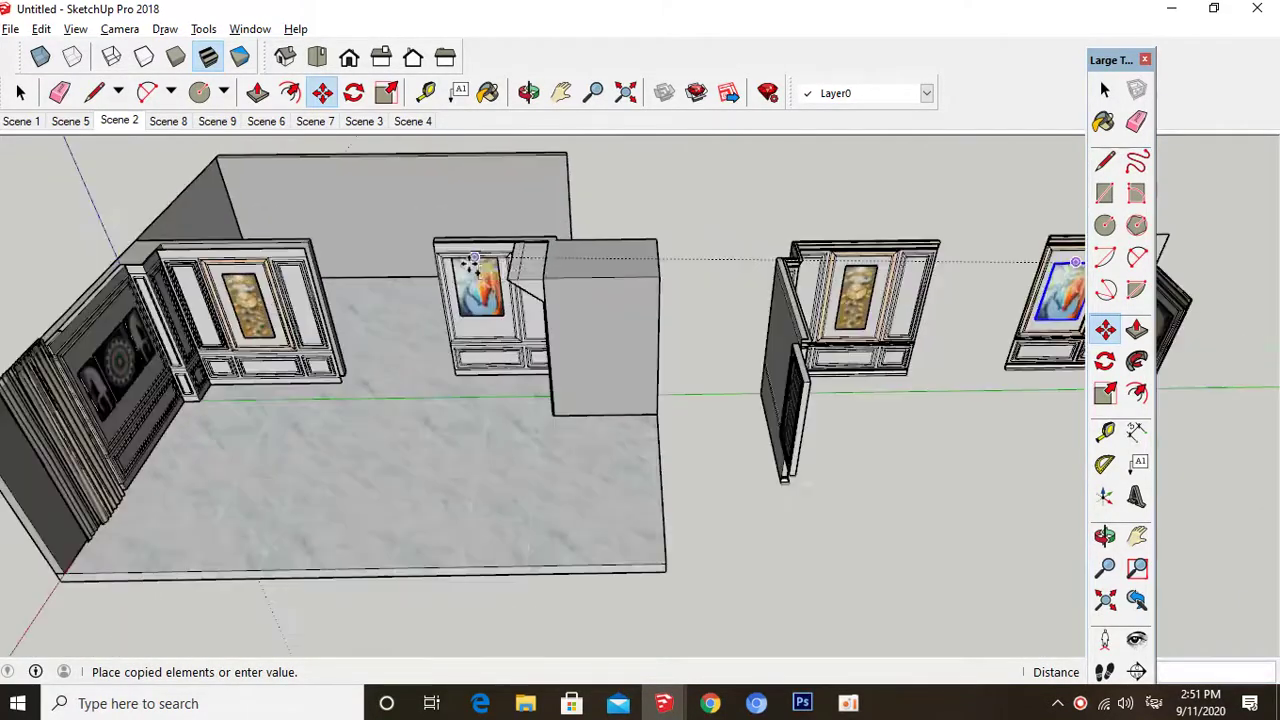
{"action": "scroll", "coordinate": [470, 266], "scroll_direction": "up", "scroll_amount": 2}
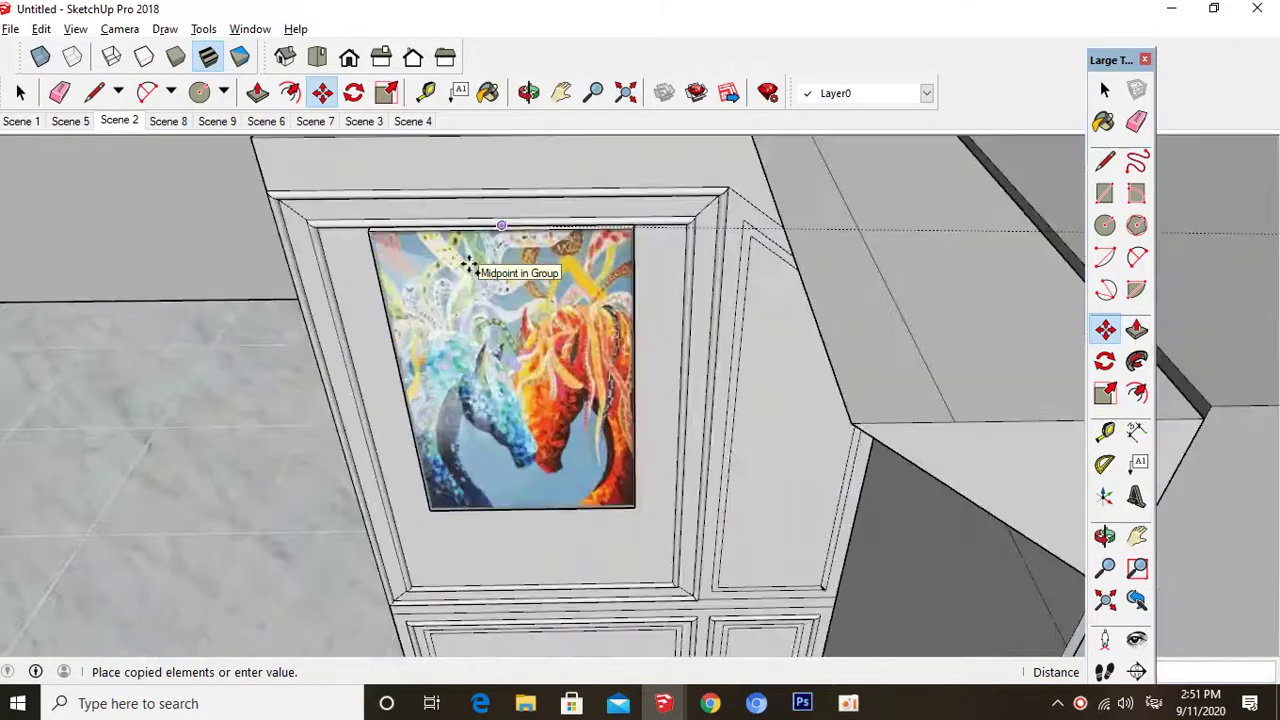
{"action": "left_click", "coordinate": [503, 218]}
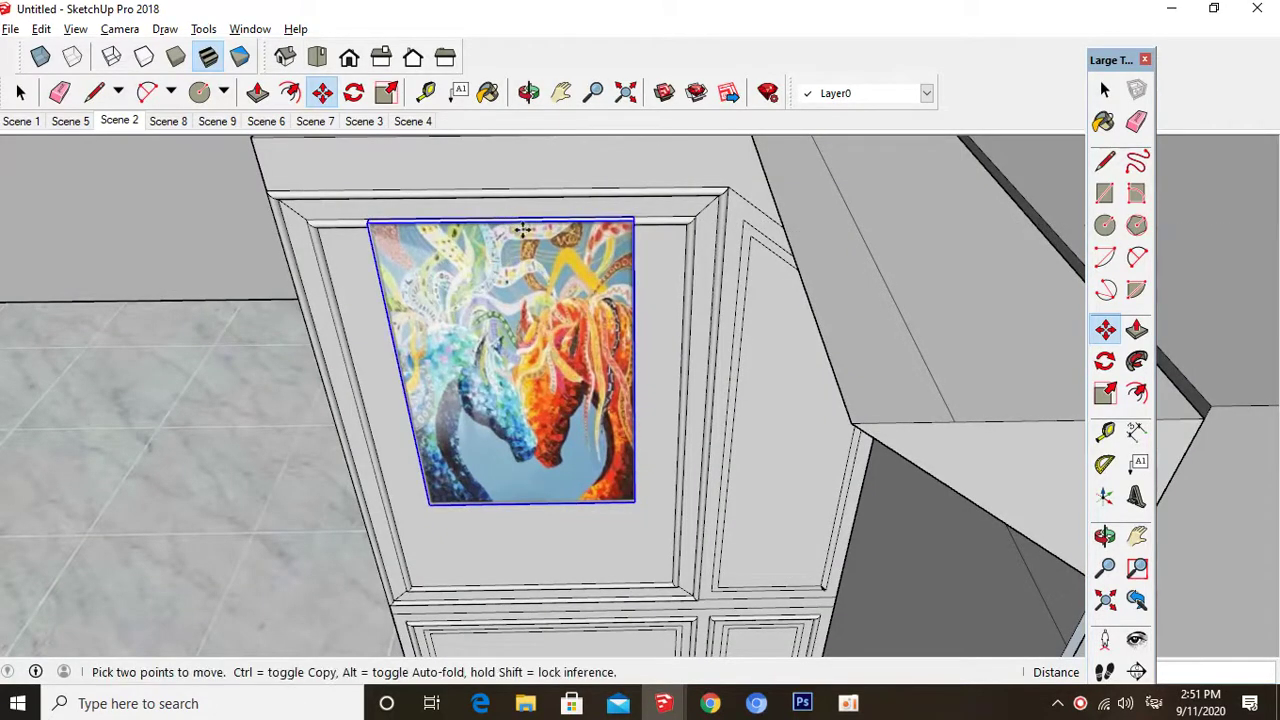
- Try to copy the painting straight down to the midpoint of the wall panel's lower inner frame
{"action": "mouse_move", "coordinate": [503, 218]}
{"action": "middle_mouse_down"}
{"action": "mouse_move", "coordinate": [590, 325]}
{"action": "mouse_move", "coordinate": [563, 157]}
{"action": "mouse_move", "coordinate": [572, 133]}
{"action": "middle_mouse_up"}
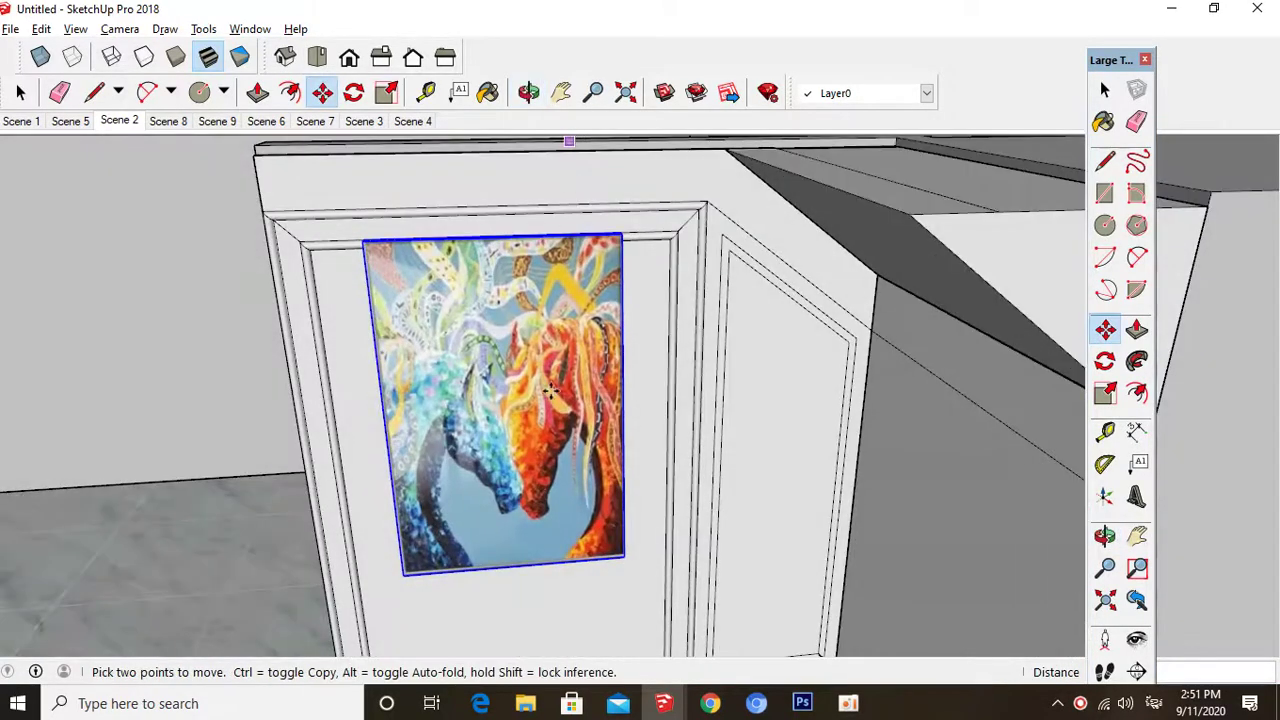
{"action": "mouse_move", "coordinate": [531, 479]}
{"action": "middle_mouse_down"}
{"action": "mouse_move", "coordinate": [523, 391]}
{"action": "mouse_move", "coordinate": [563, 254]}
{"action": "middle_mouse_up"}
{"action": "scroll", "coordinate": [563, 254], "scroll_direction": "down", "scroll_amount": 3}
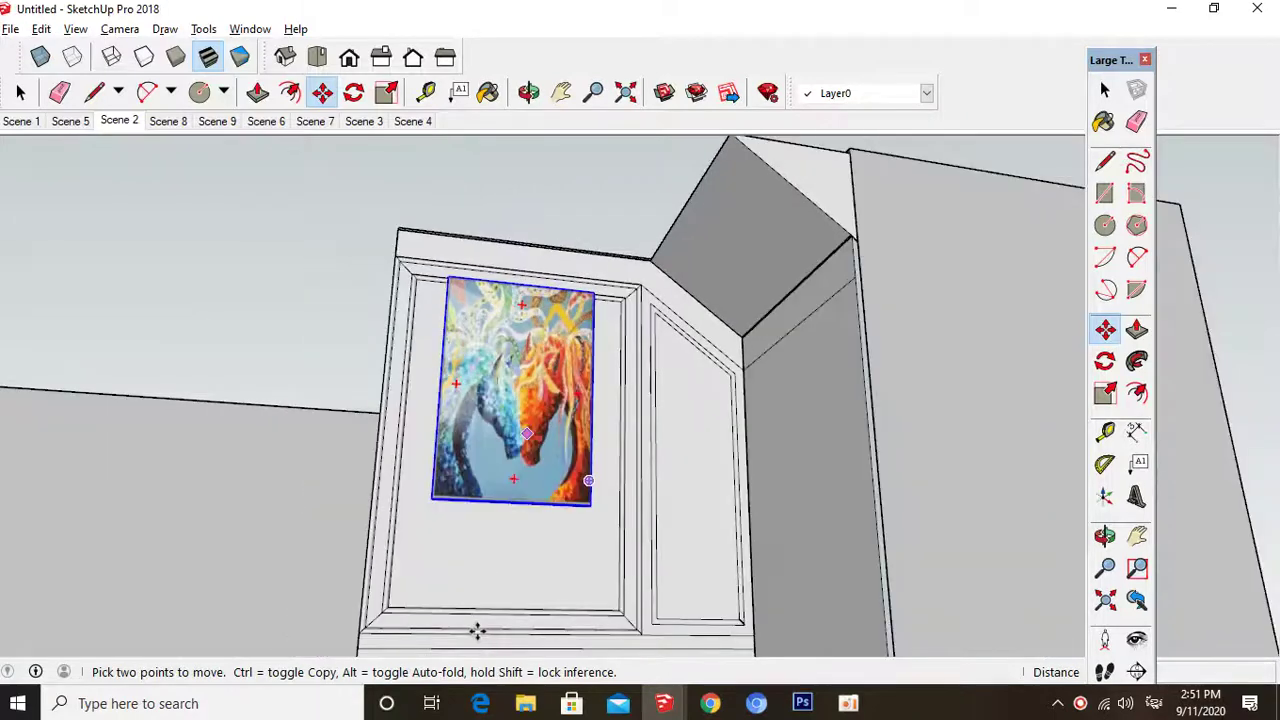
{"action": "scroll", "coordinate": [478, 630], "scroll_direction": "up", "scroll_amount": 5}
{"action": "middle_click_drag", "start_coordinate": [549, 534], "coordinate": [580, 436]}
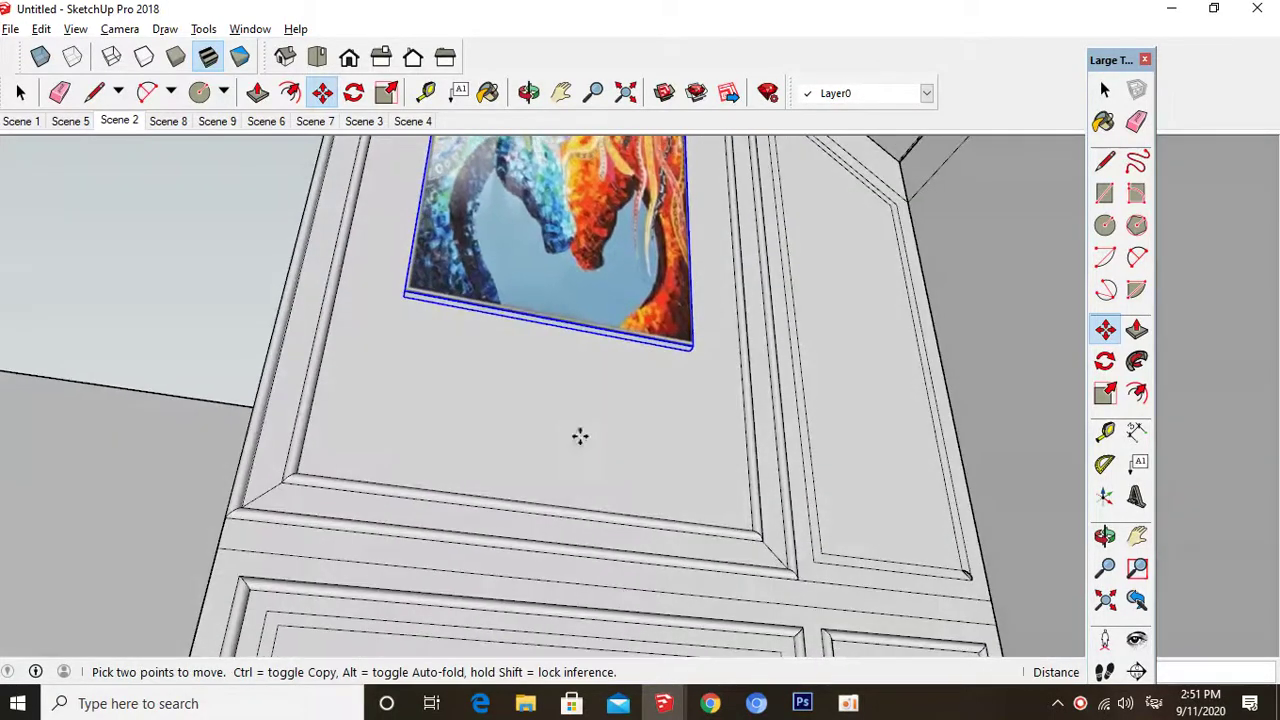
{"action": "left_click", "coordinate": [552, 328]}
{"action": "key", "text": "ctrl"}
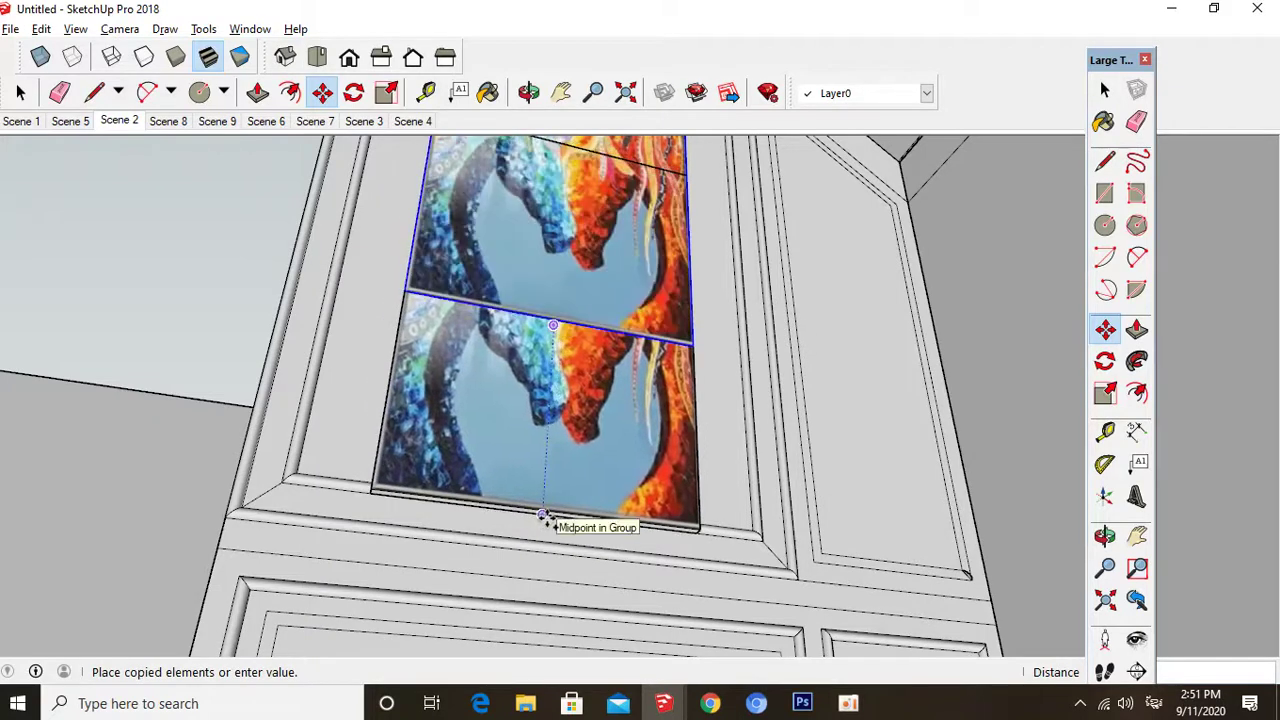
{"action": "left_click", "coordinate": [542, 515]}
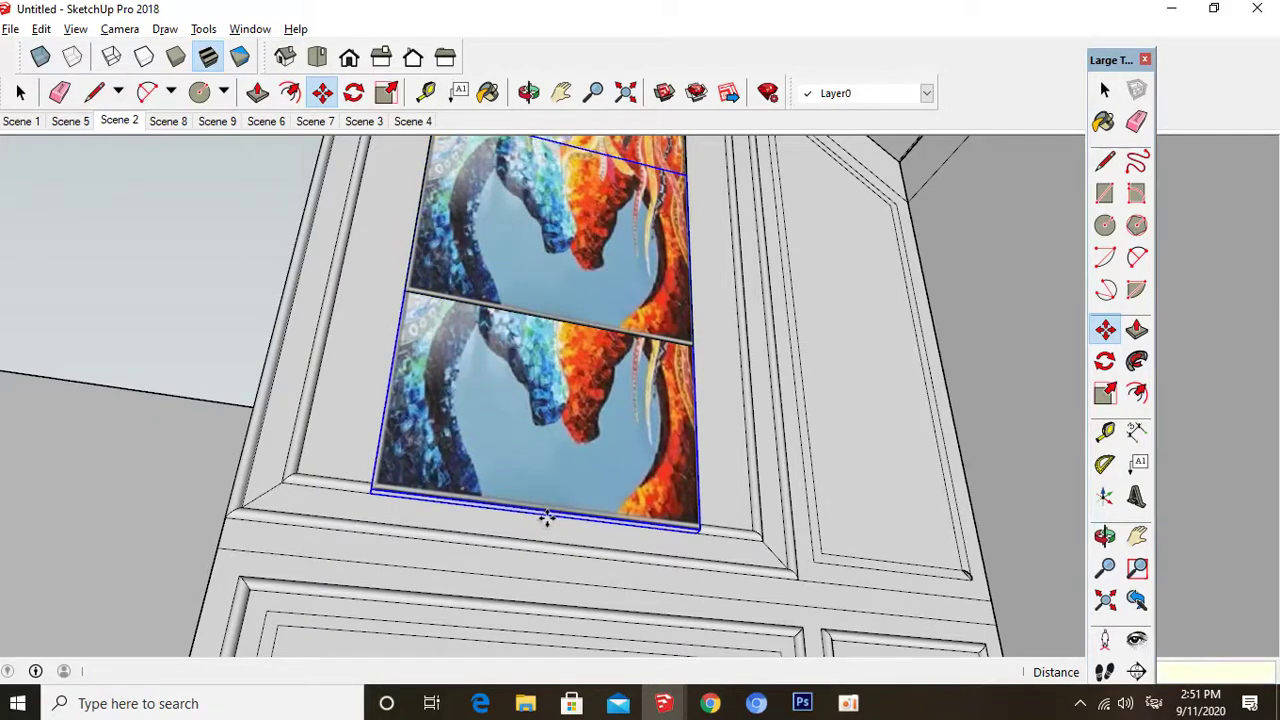
{"action": "scroll", "coordinate": [546, 517], "scroll_direction": "up", "scroll_amount": 5}
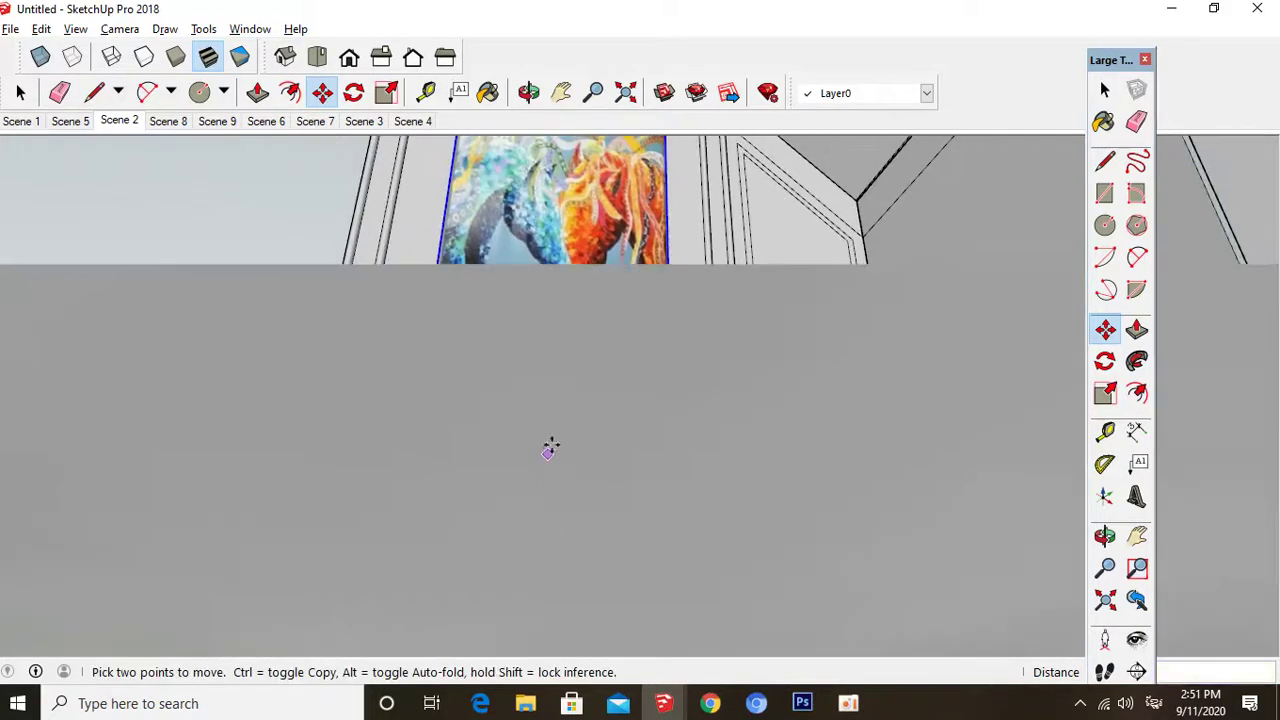
{"action": "scroll", "coordinate": [557, 160], "scroll_direction": "down", "scroll_amount": 2}
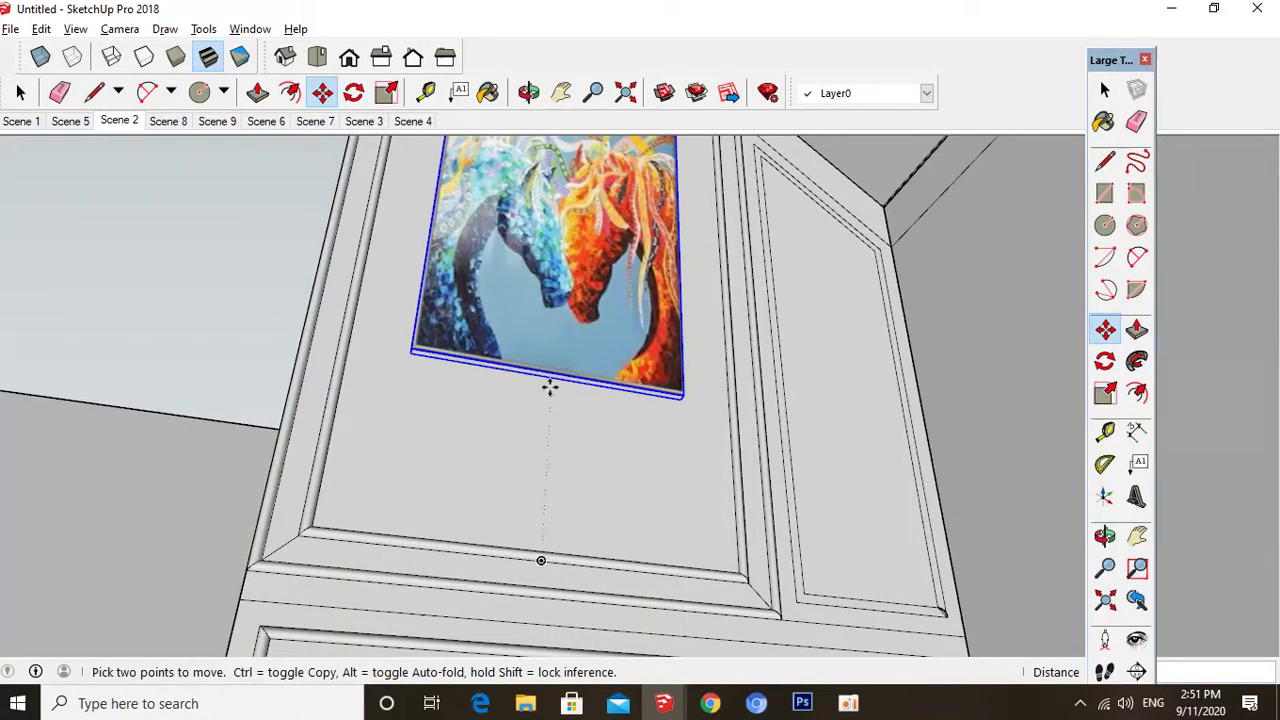
- Copy the painting down to the midpoint of the panel's lower frame and divide the distance with /2 to add a halfway copy
{"action": "key", "text": "ctrl"}
{"action": "left_click", "coordinate": [549, 382]}
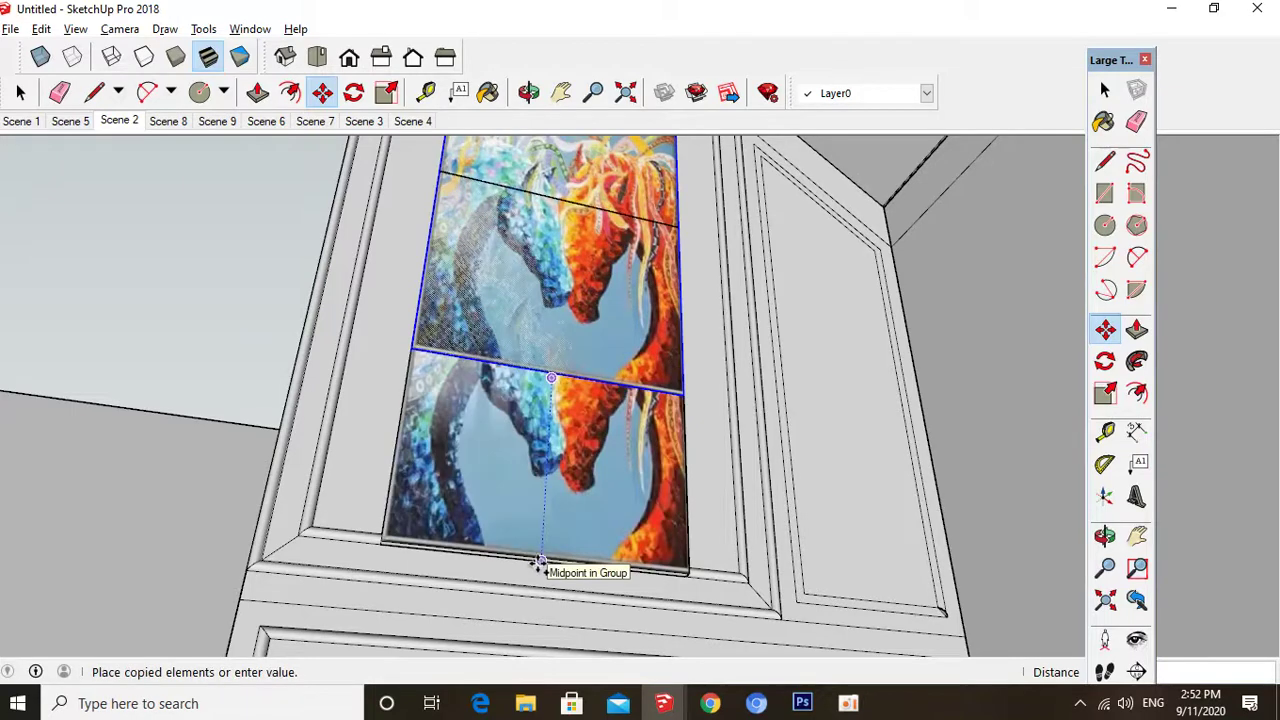
{"action": "left_click", "coordinate": [538, 562]}
{"action": "type", "text": "/2"}
{"action": "key", "text": "Return"}
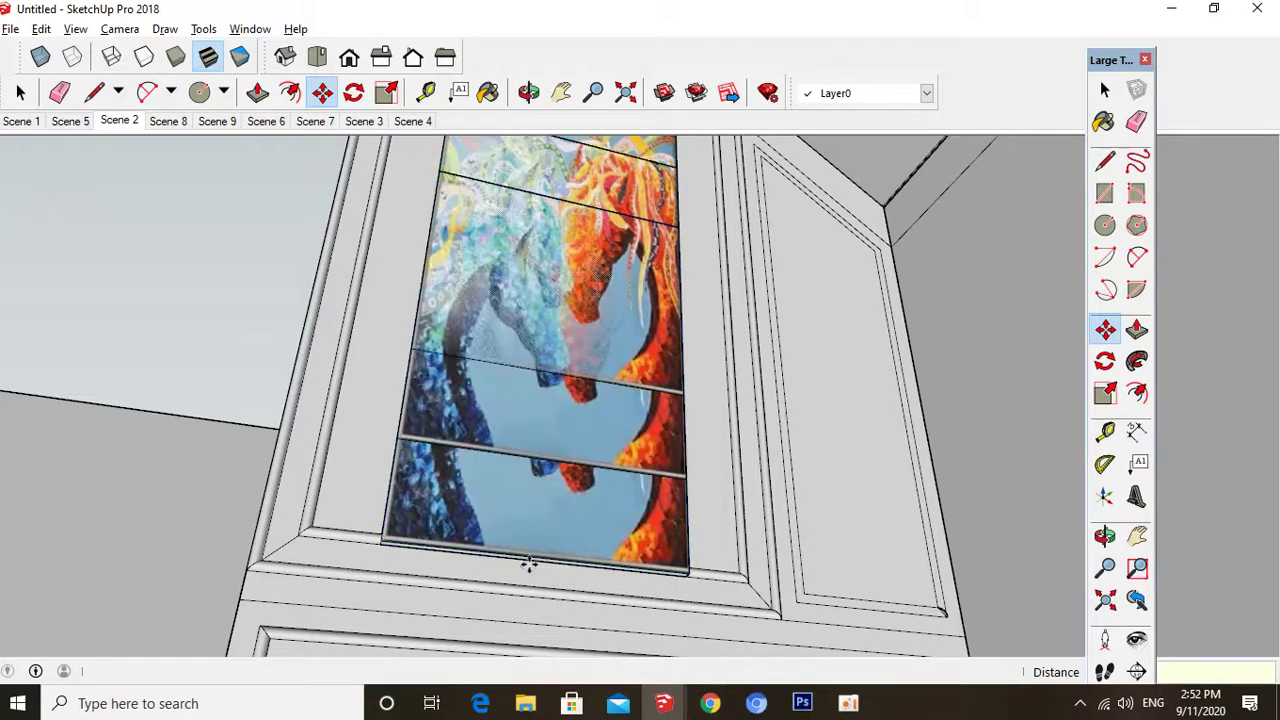
- Erase the lowest and uppermost painting copies, keeping only the vertically centred one
{"action": "key", "text": "e"}
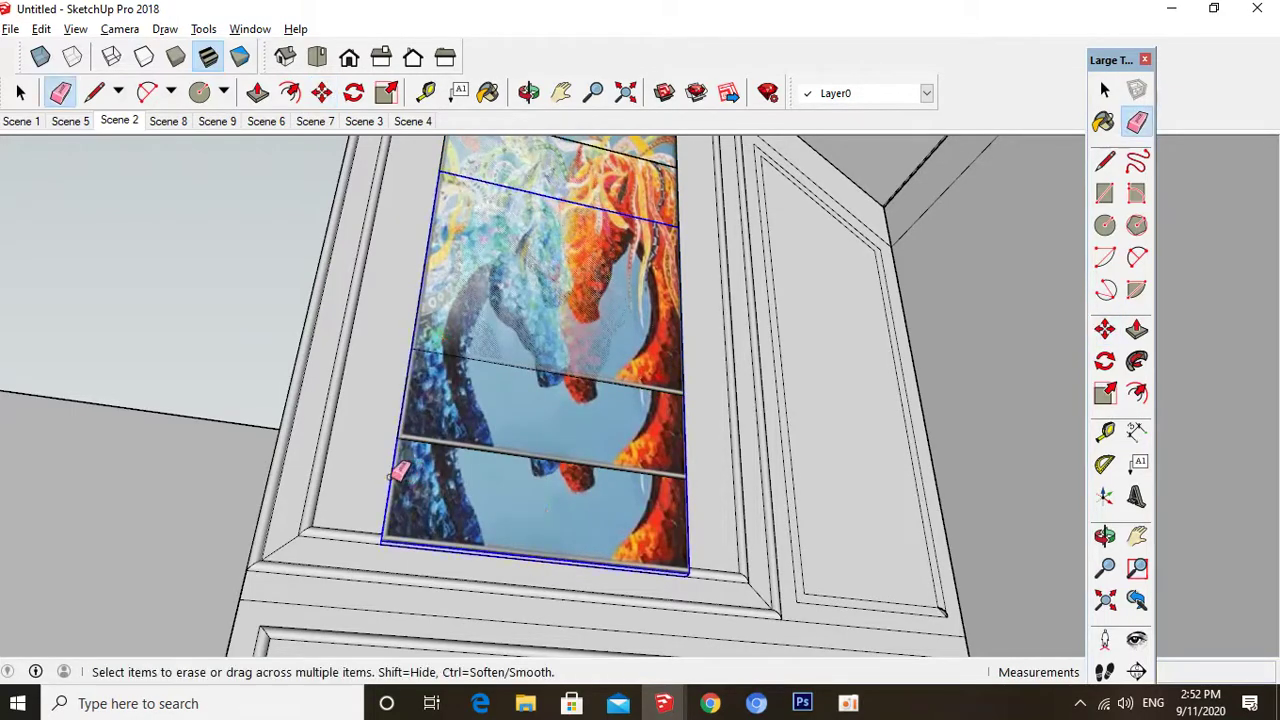
{"action": "left_click", "coordinate": [393, 479]}
{"action": "scroll", "coordinate": [455, 328], "scroll_direction": "up", "scroll_amount": 3}
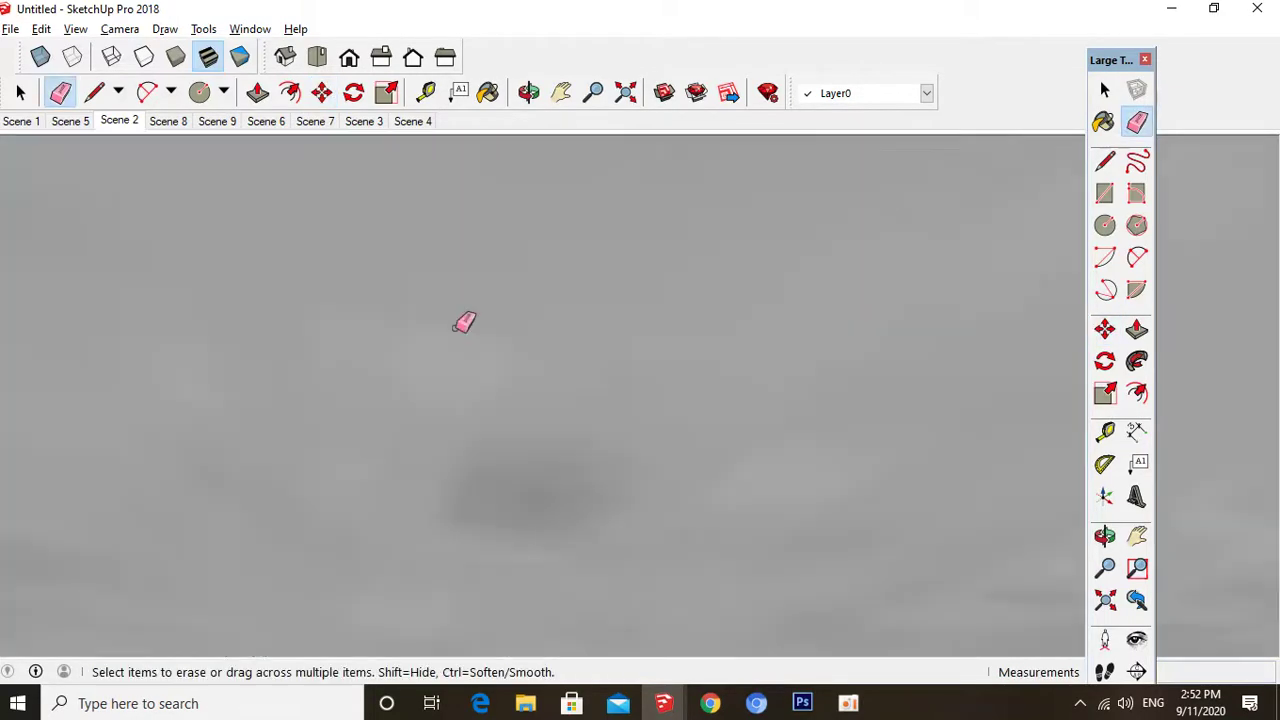
{"action": "left_click", "coordinate": [408, 103]}
{"action": "scroll", "coordinate": [800, 494], "scroll_direction": "down", "scroll_amount": 2}
{"action": "scroll", "coordinate": [297, 283], "scroll_direction": "up", "scroll_amount": 3}
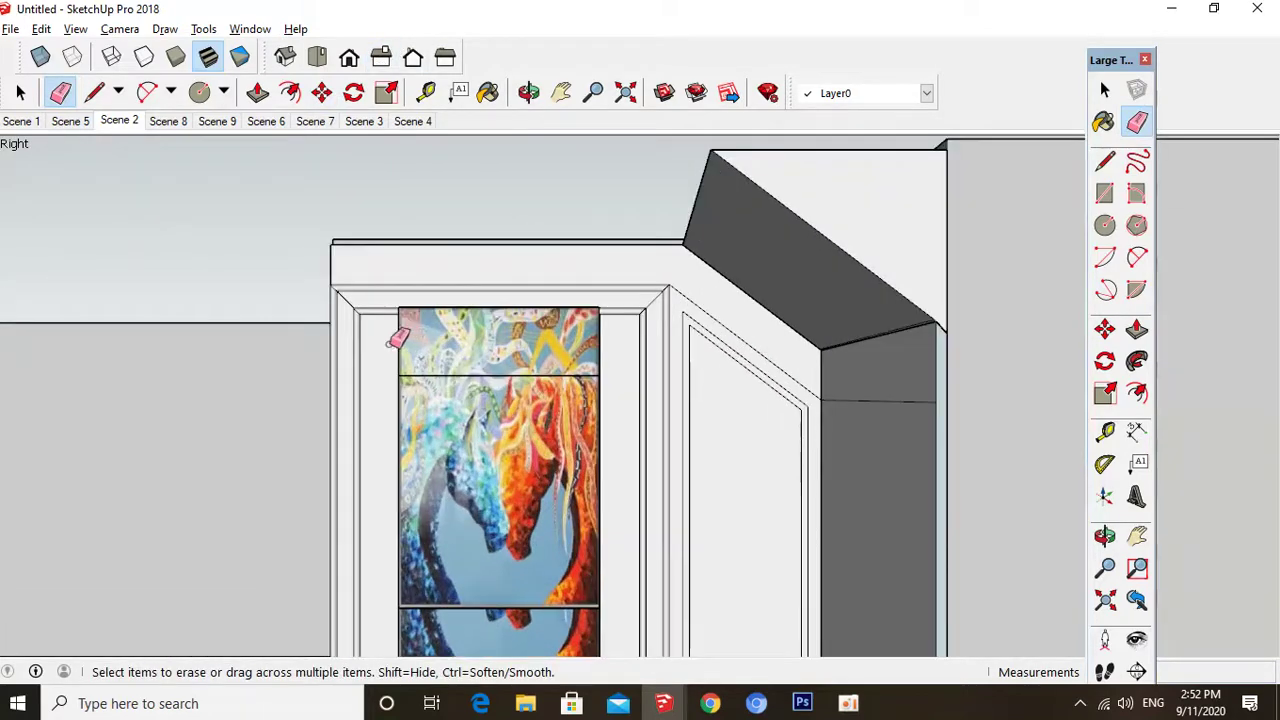
{"action": "left_click", "coordinate": [398, 343]}
- Move the remaining painting sideways so its left edge aligns with the panel's left inner frame
{"action": "key", "text": "space"}
{"action": "left_click", "coordinate": [421, 424]}
{"action": "scroll", "coordinate": [421, 419], "scroll_direction": "up", "scroll_amount": 2}
{"action": "key", "text": "m"}
{"action": "scroll", "coordinate": [404, 378], "scroll_direction": "up", "scroll_amount": 1}
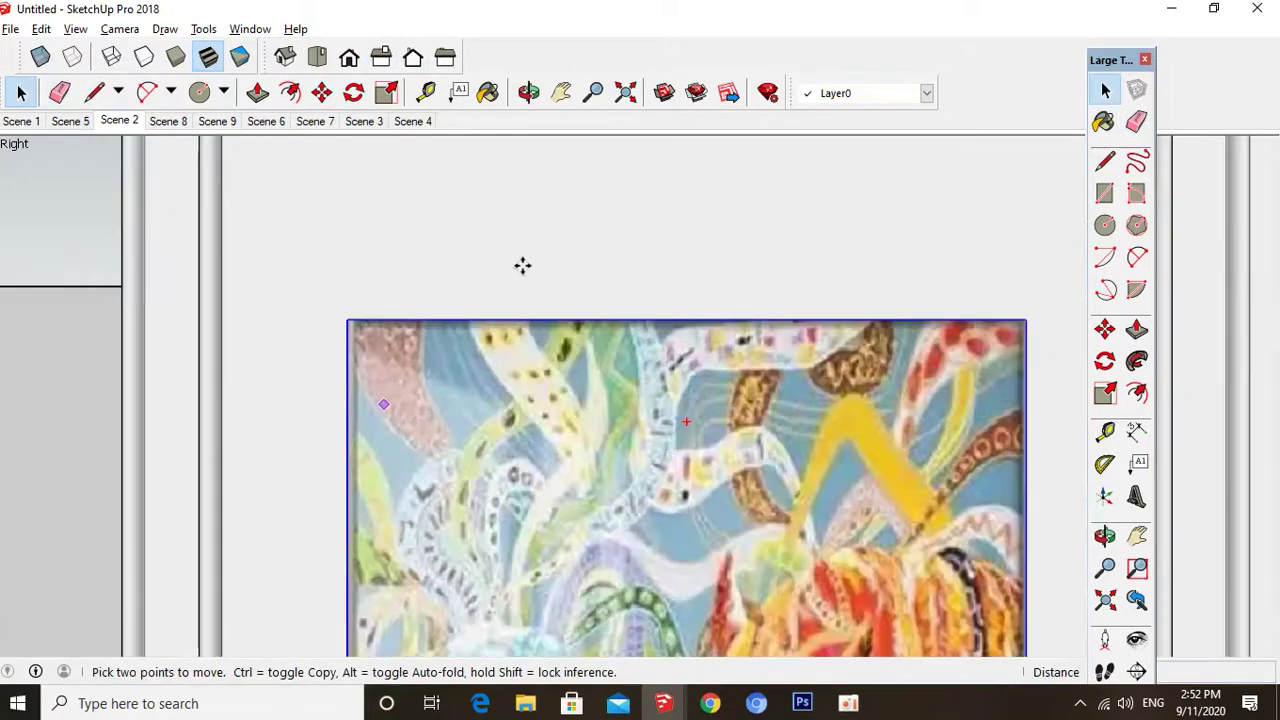
{"action": "scroll", "coordinate": [522, 265], "scroll_direction": "down", "scroll_amount": 4}
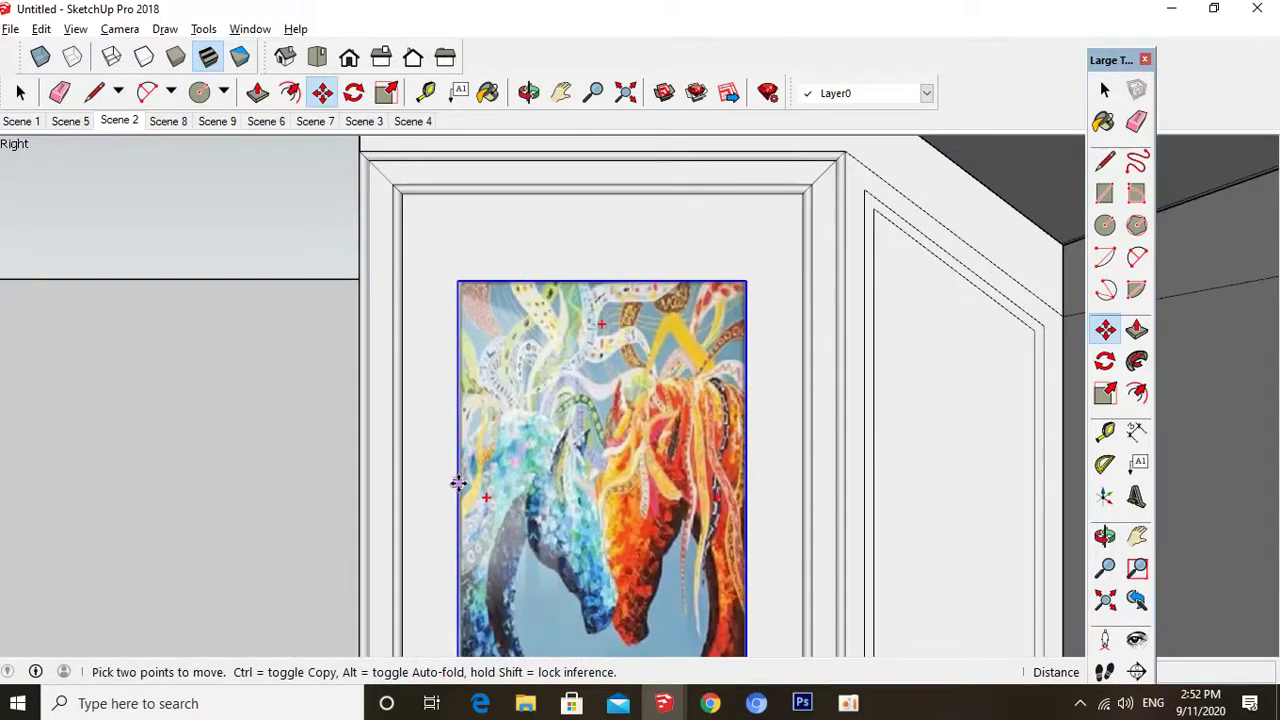
{"action": "left_click", "coordinate": [457, 497]}
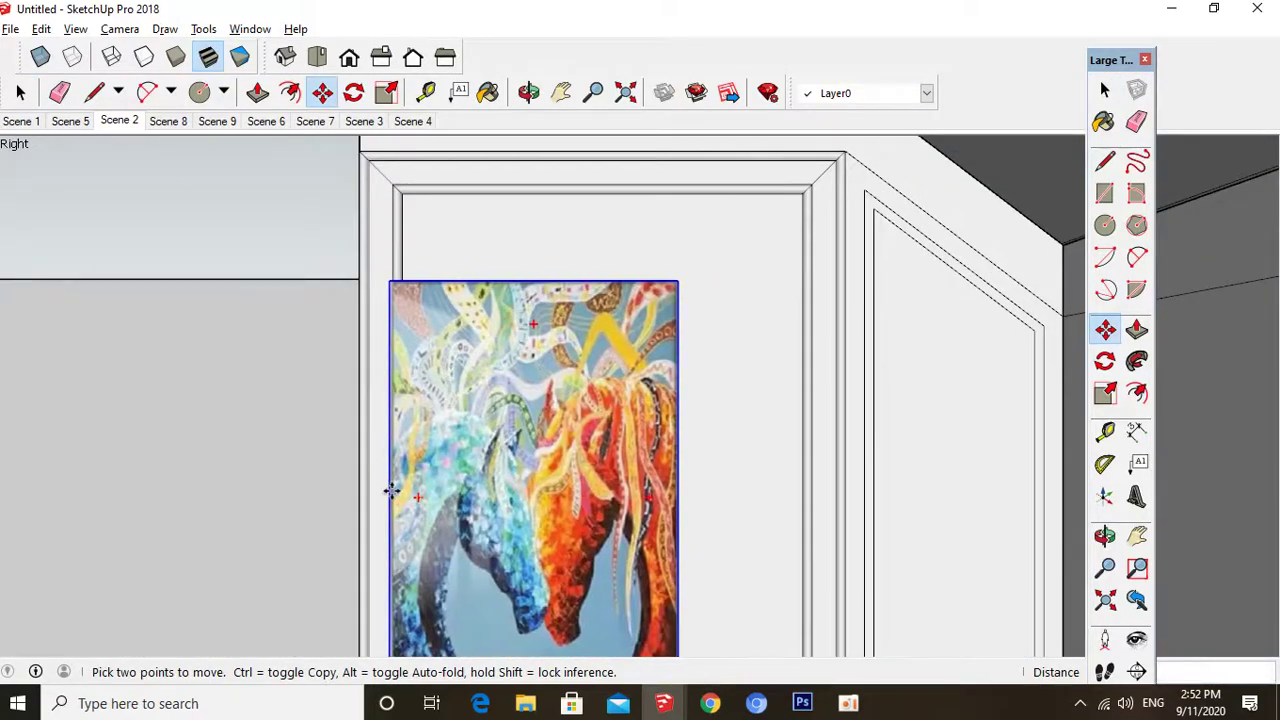
{"action": "middle_click_drag", "start_coordinate": [468, 489], "coordinate": [548, 474]}
{"action": "left_click", "coordinate": [474, 510]}
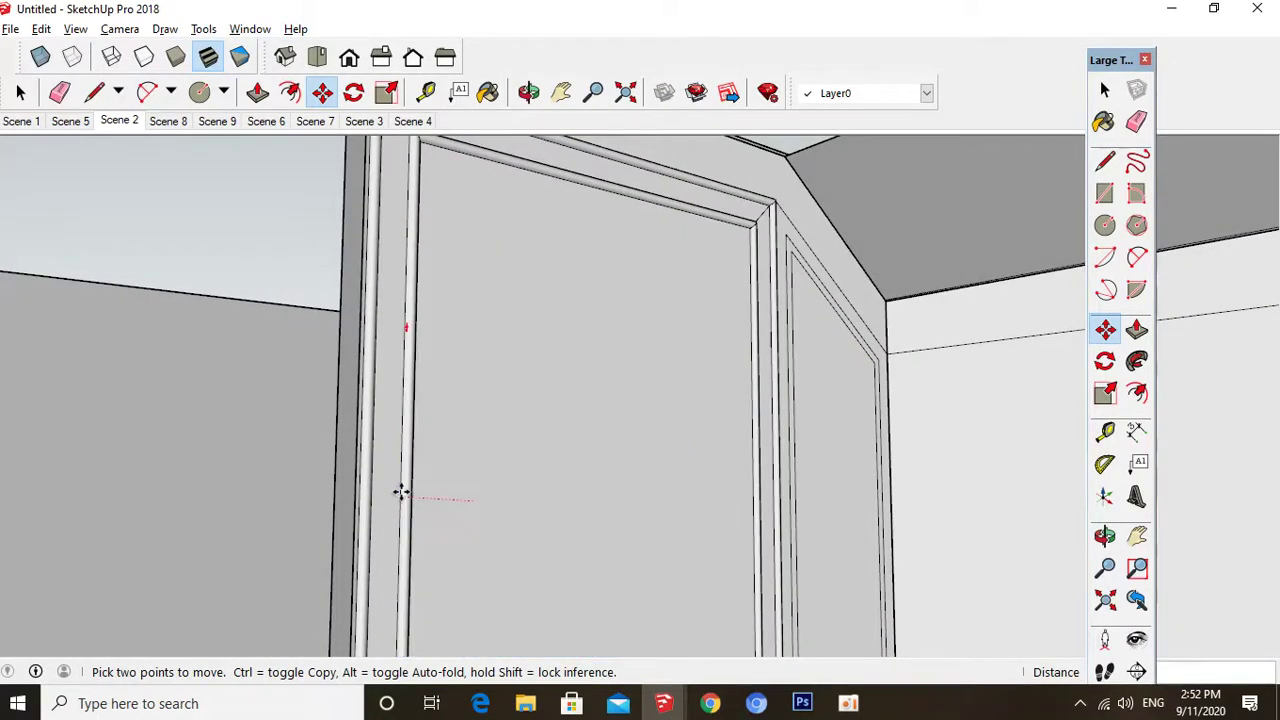
{"action": "scroll", "coordinate": [398, 493], "scroll_direction": "up", "scroll_amount": 3}
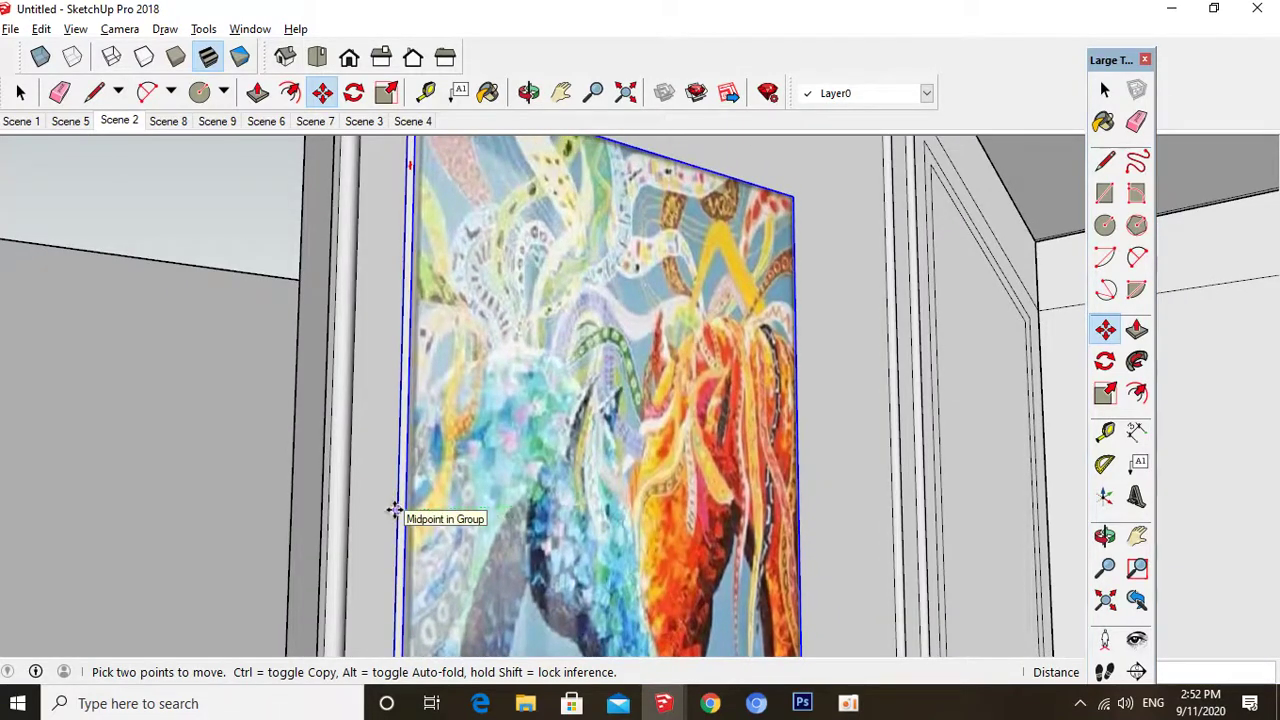
{"action": "left_click", "coordinate": [394, 510]}
{"action": "scroll", "coordinate": [403, 491], "scroll_direction": "down", "scroll_amount": 1}
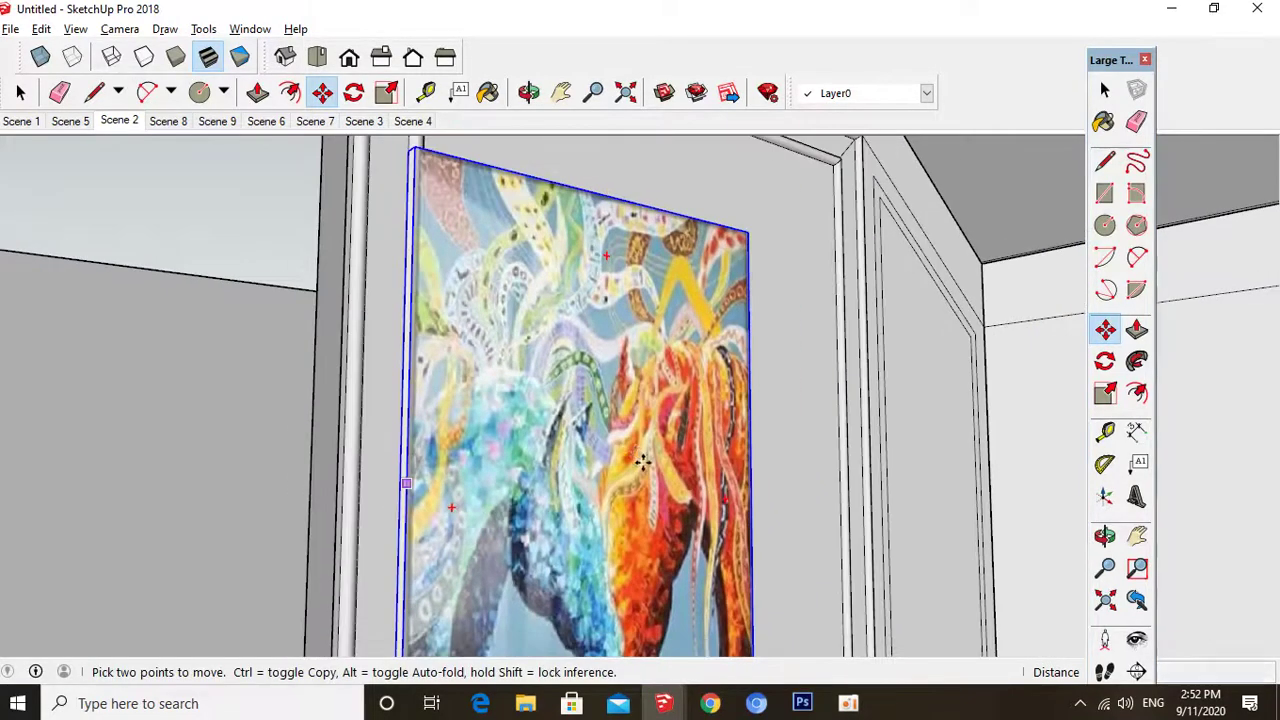
- Copy the painting across to the panel's right inner frame and divide the distance with /2 to add a halfway copy
{"action": "middle_click_drag", "start_coordinate": [642, 461], "coordinate": [719, 618]}
{"action": "scroll", "coordinate": [730, 580], "scroll_direction": "up", "scroll_amount": 3}
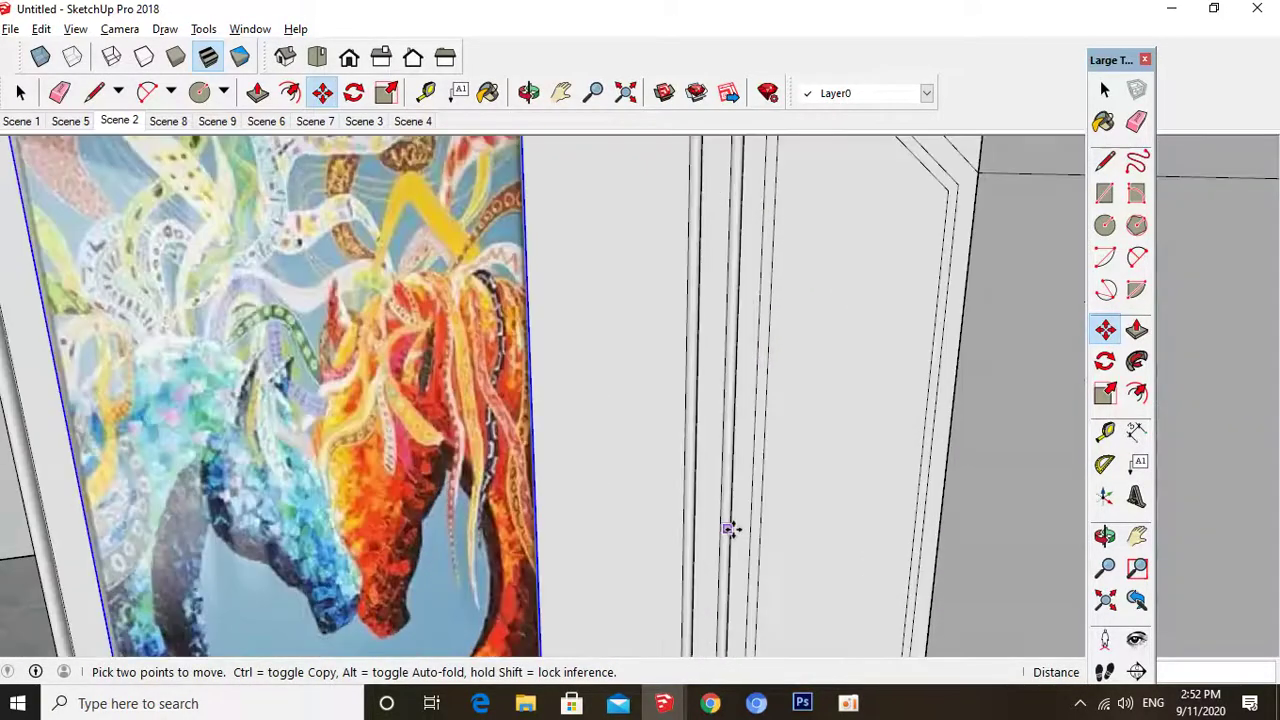
{"action": "mouse_move", "coordinate": [729, 529]}
{"action": "middle_mouse_down"}
{"action": "mouse_move", "coordinate": [511, 537]}
{"action": "mouse_move", "coordinate": [445, 417]}
{"action": "middle_mouse_up"}
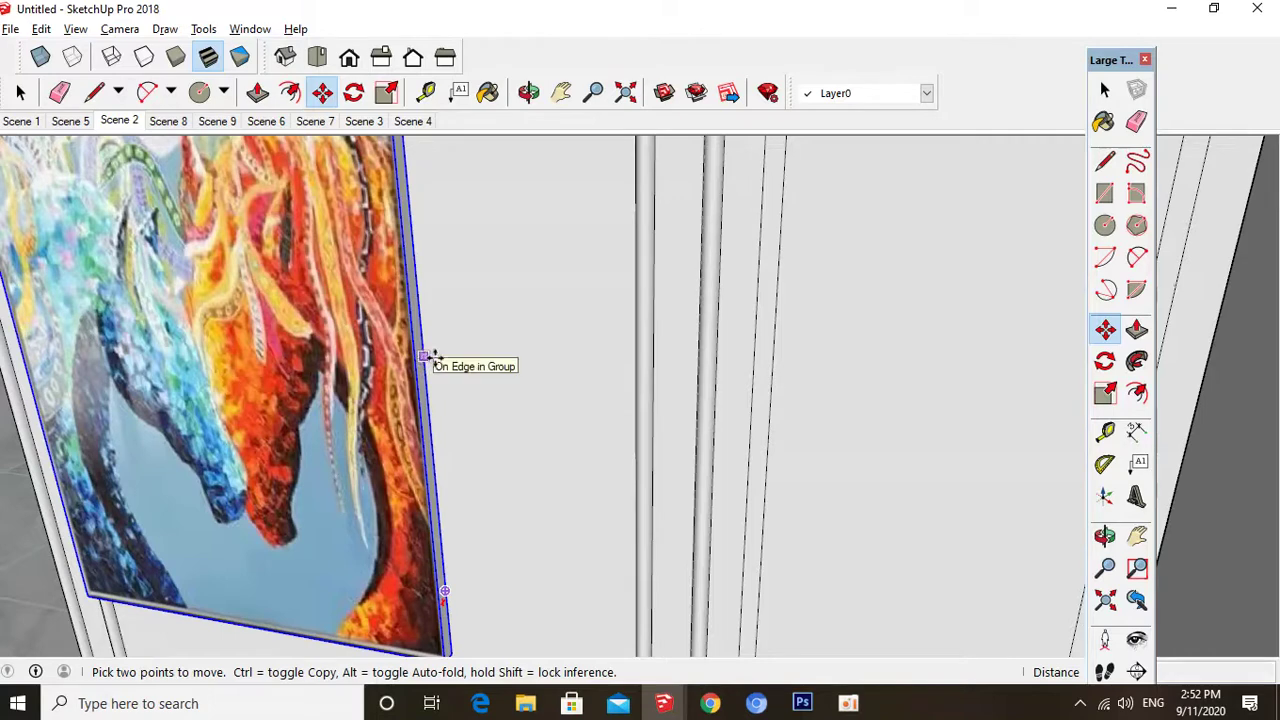
{"action": "mouse_move", "coordinate": [434, 363]}
{"action": "middle_mouse_down"}
{"action": "mouse_move", "coordinate": [457, 420]}
{"action": "mouse_move", "coordinate": [466, 517]}
{"action": "mouse_move", "coordinate": [432, 422]}
{"action": "middle_mouse_up"}
{"action": "left_click", "coordinate": [433, 435]}
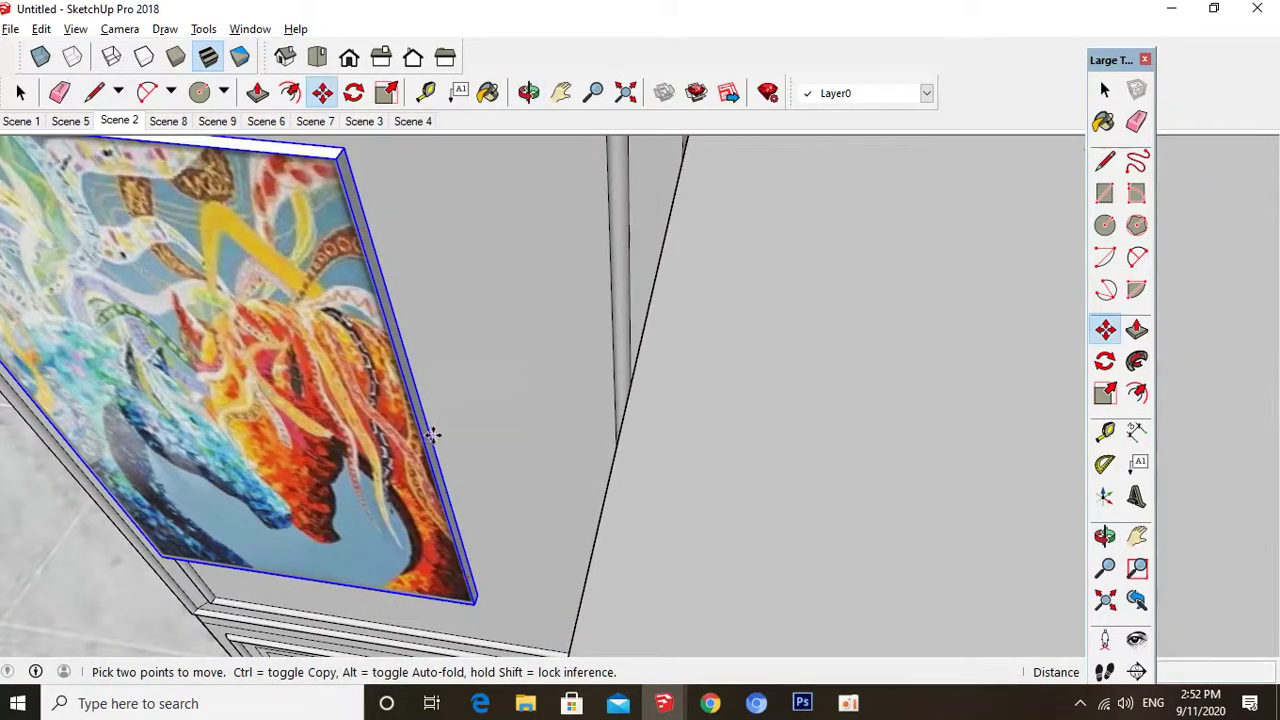
{"action": "key", "text": "ctrl"}
{"action": "mouse_move", "coordinate": [509, 454]}
{"action": "middle_mouse_down"}
{"action": "mouse_move", "coordinate": [536, 443]}
{"action": "mouse_move", "coordinate": [643, 471]}
{"action": "mouse_move", "coordinate": [586, 404]}
{"action": "middle_mouse_up"}
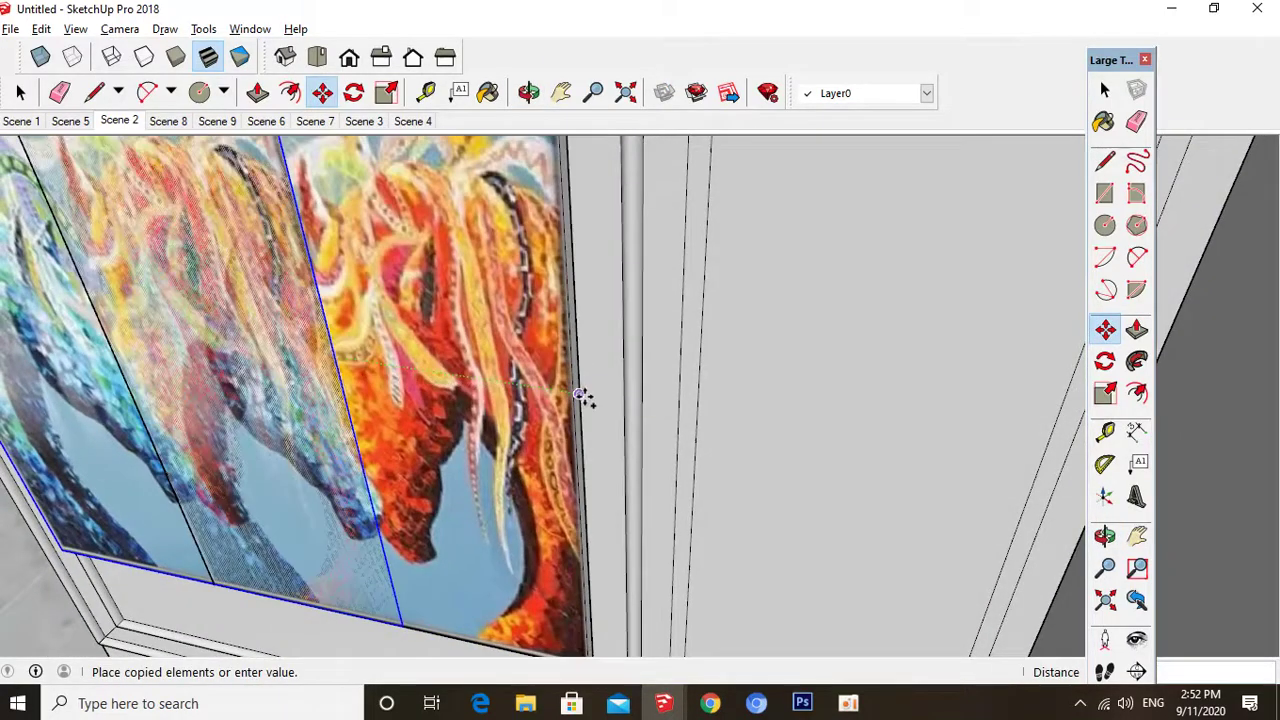
{"action": "left_click", "coordinate": [584, 397]}
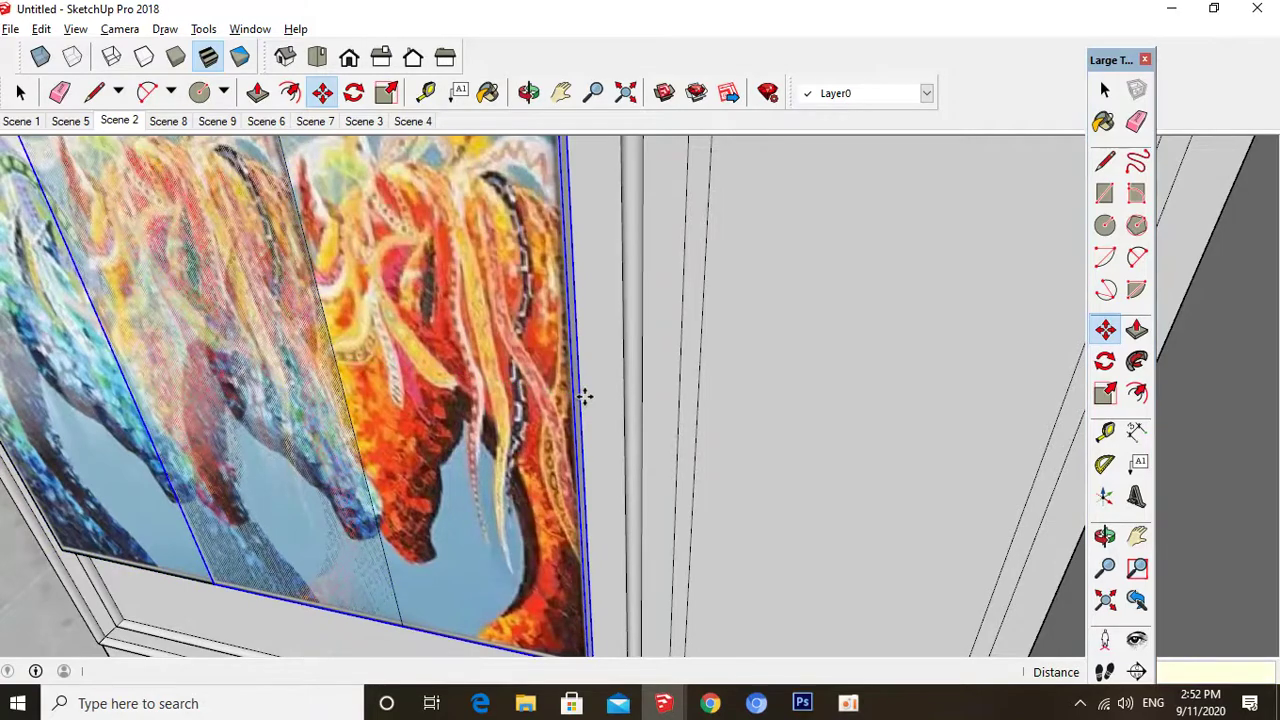
{"action": "type", "text": "/2"}
{"action": "key", "text": "Return"}
- Erase the left and right painting copies, keeping only the horizontally centred one on the wall panel
{"action": "left_click", "coordinate": [386, 60]}
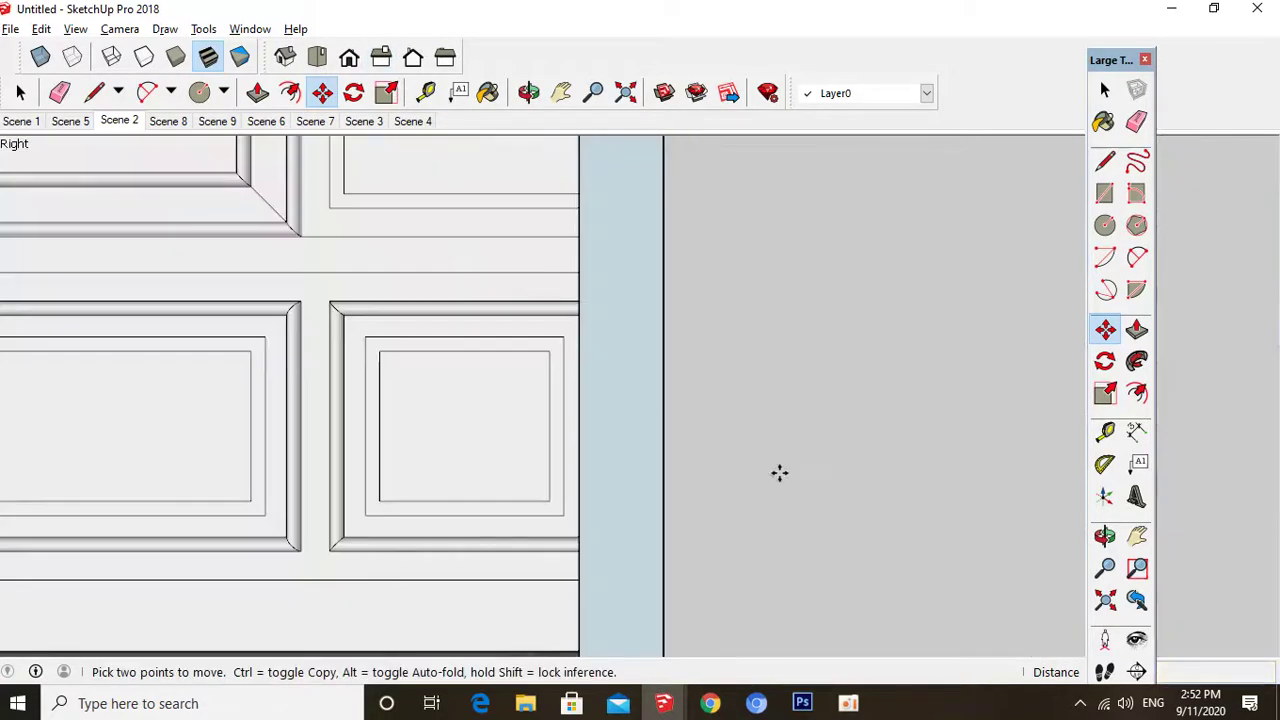
{"action": "scroll", "coordinate": [769, 500], "scroll_direction": "down", "scroll_amount": 1}
{"action": "mouse_move", "coordinate": [488, 285]}
{"action": "middle_mouse_down"}
{"action": "mouse_move", "coordinate": [574, 323]}
{"action": "mouse_move", "coordinate": [674, 446]}
{"action": "middle_mouse_up"}
{"action": "scroll", "coordinate": [664, 435], "scroll_direction": "down", "scroll_amount": 3}
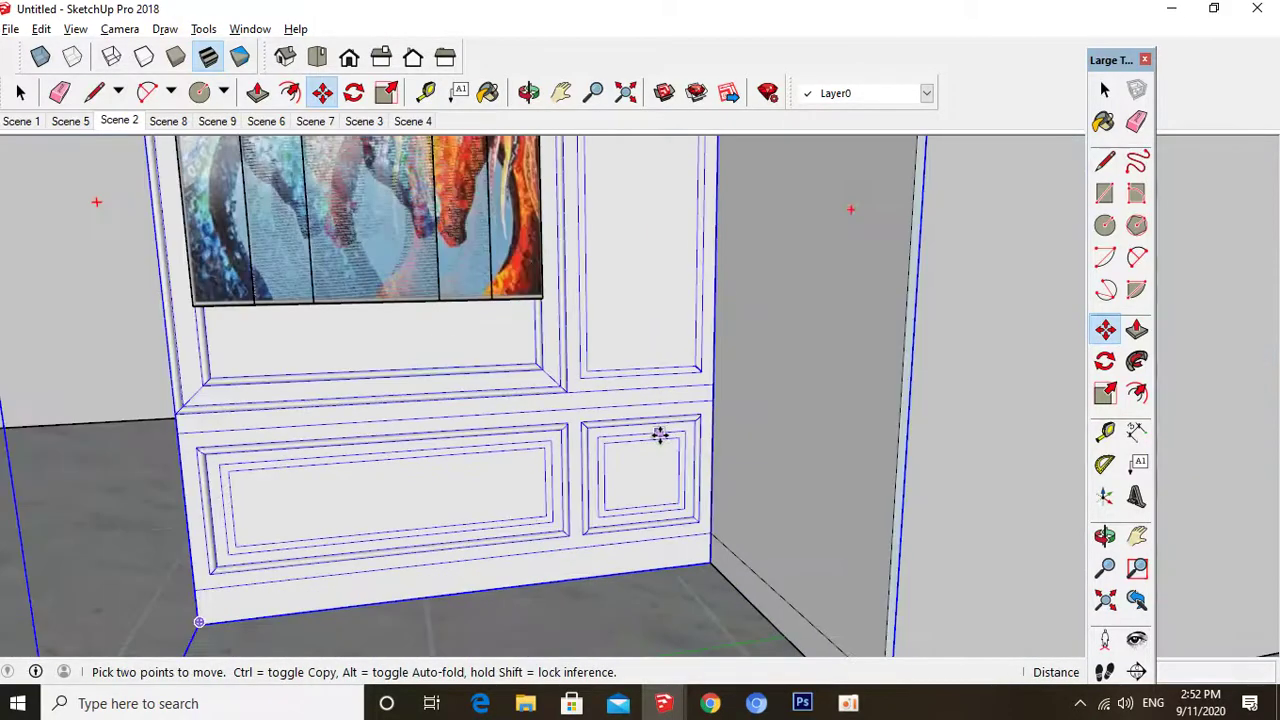
{"action": "scroll", "coordinate": [434, 357], "scroll_direction": "down", "scroll_amount": 2}
{"action": "key", "text": "e"}
{"action": "left_click_drag", "start_coordinate": [360, 341], "coordinate": [527, 333]}
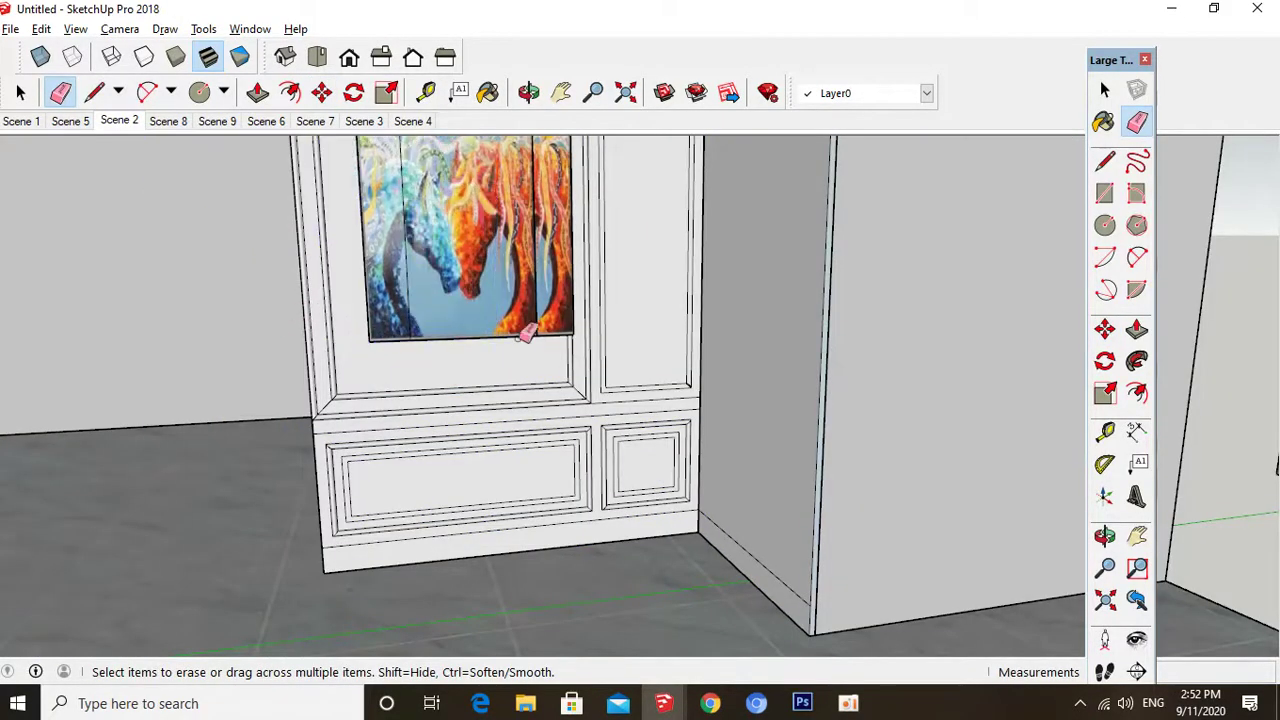
{"action": "left_click", "coordinate": [561, 330]}
{"action": "key", "text": "space"}
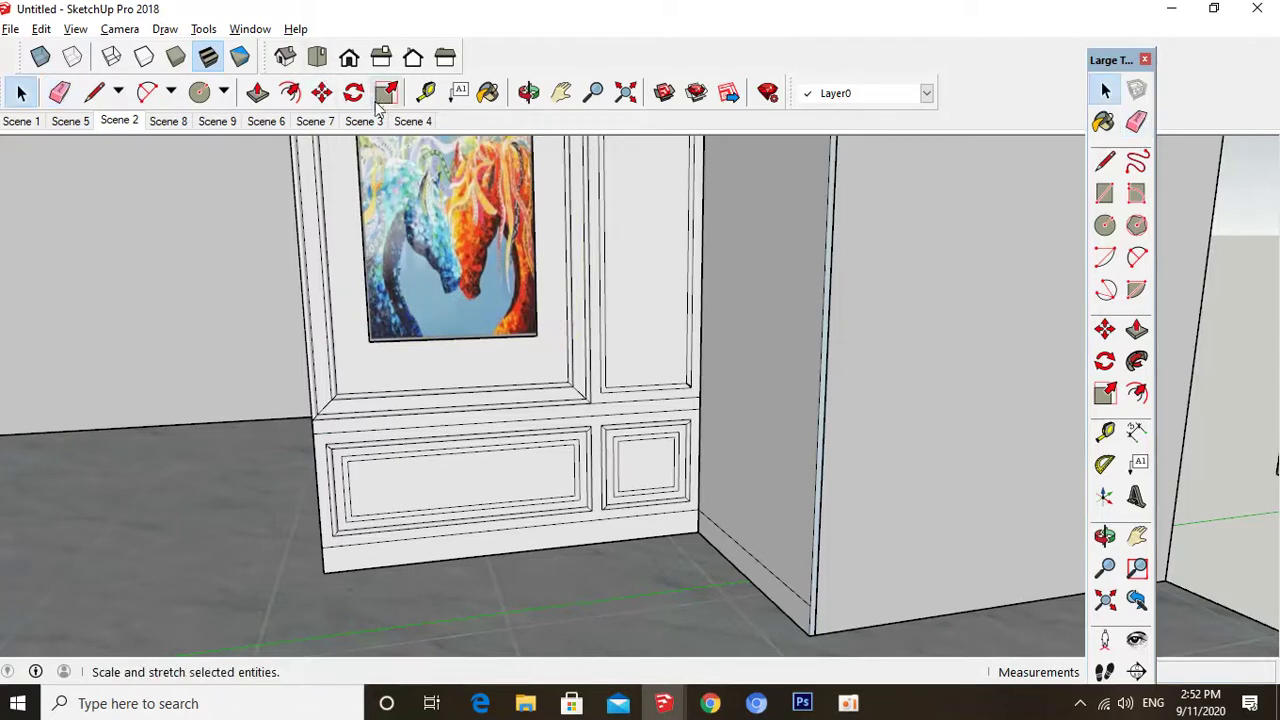
- Return to the Scene 2 view and check the painting's placement on the wall panel within the room
{"action": "left_click", "coordinate": [118, 122]}
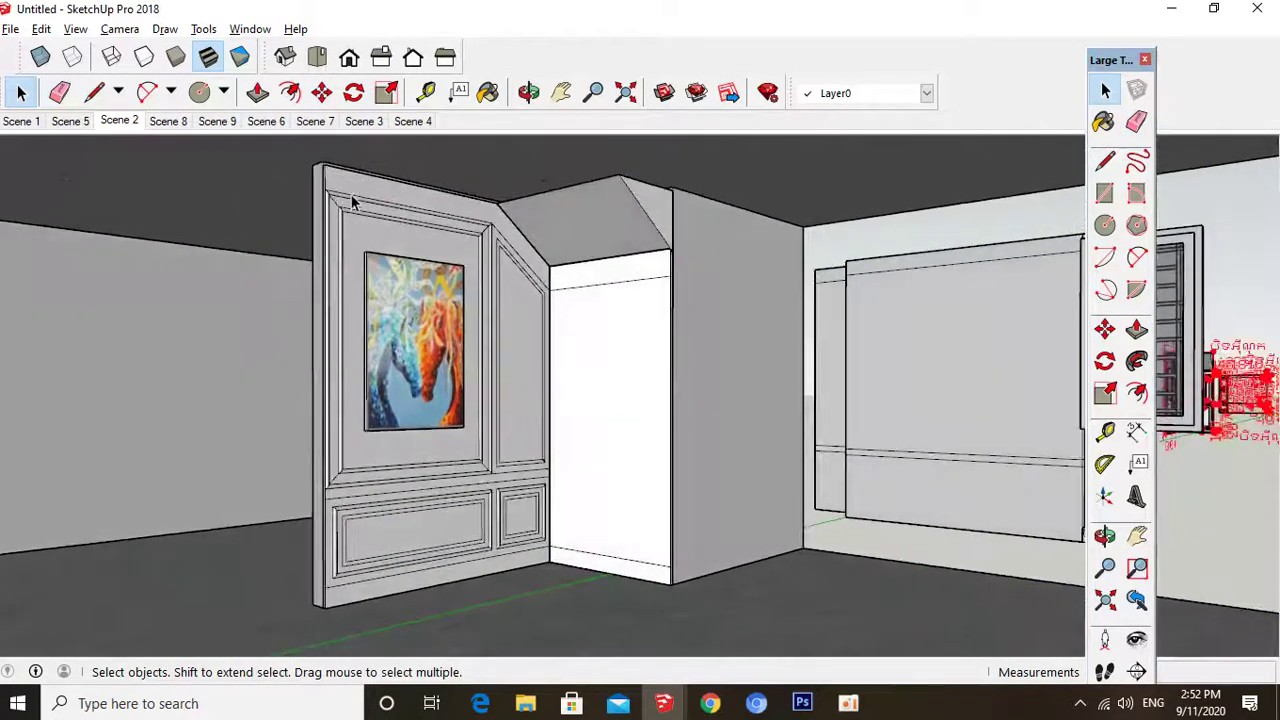
{"action": "middle_click_drag", "start_coordinate": [530, 315], "coordinate": [485, 297]}
{"action": "scroll", "coordinate": [702, 308], "scroll_direction": "down", "scroll_amount": 3}
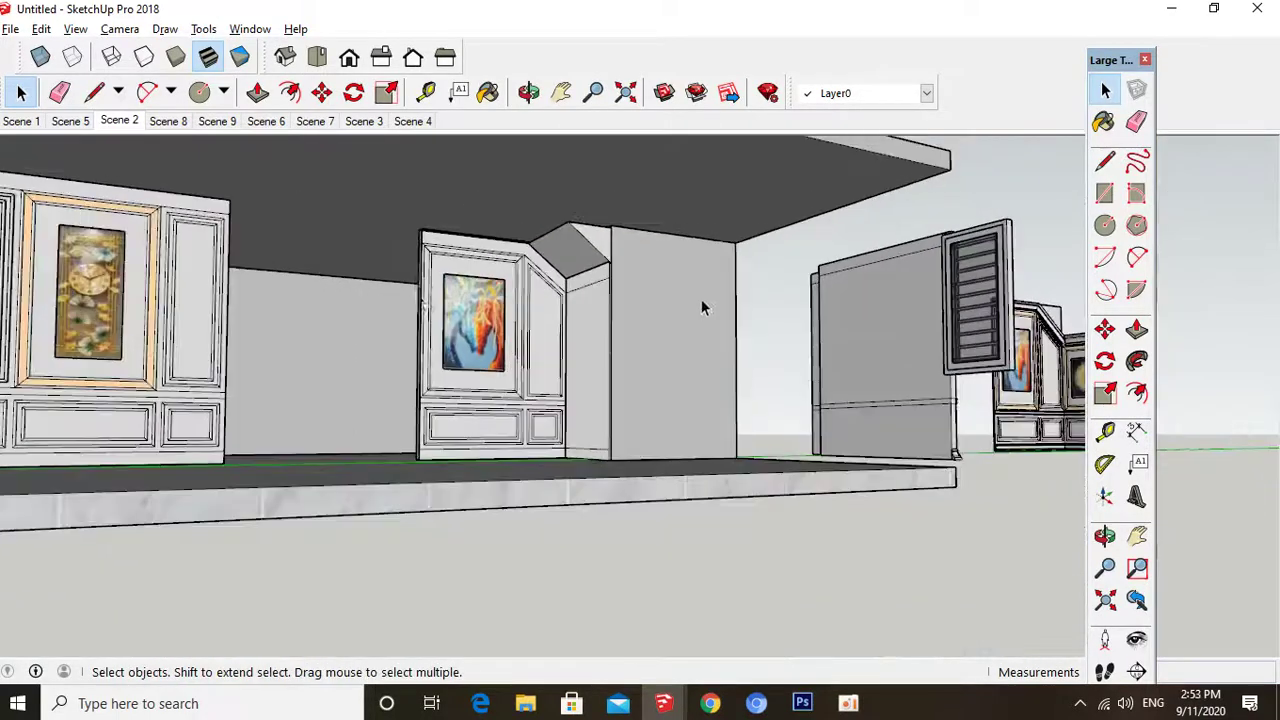
- Paint the raised frame band around the horse painting on the wall panel with the current tan material
{"action": "scroll", "coordinate": [330, 256], "scroll_direction": "up", "scroll_amount": 2}
{"action": "double_click", "coordinate": [499, 260]}
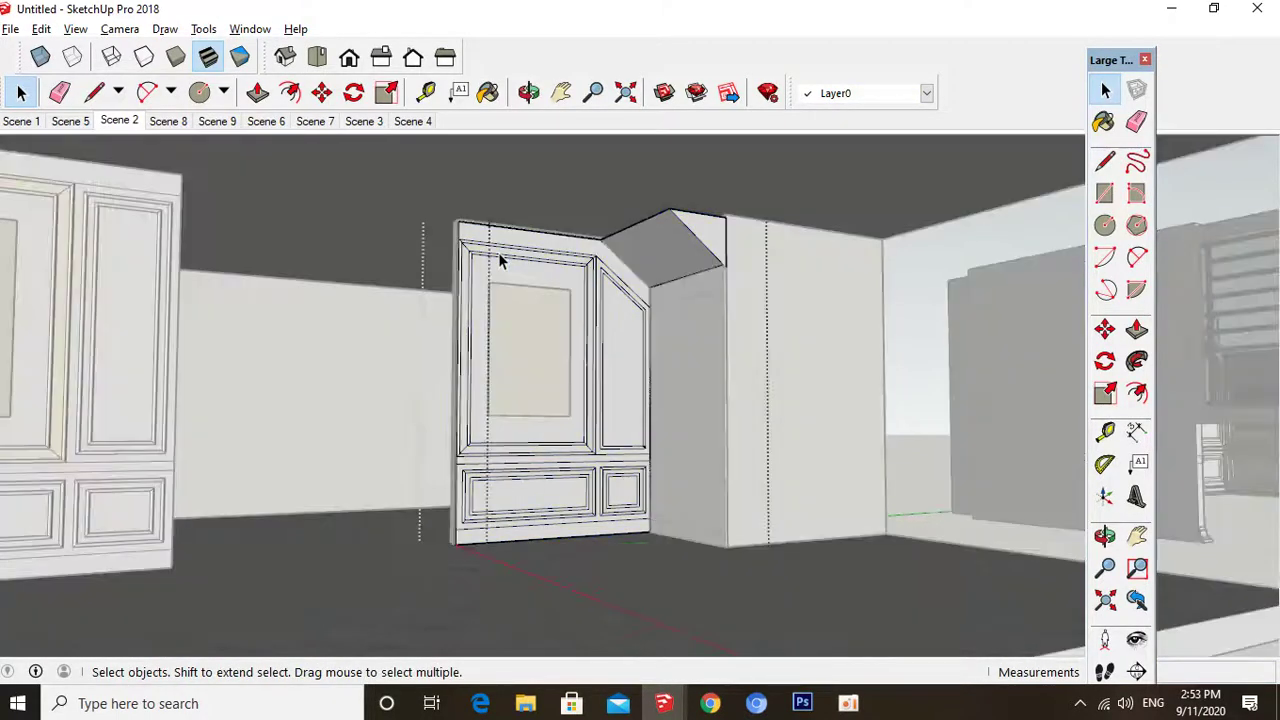
{"action": "key", "text": "b"}
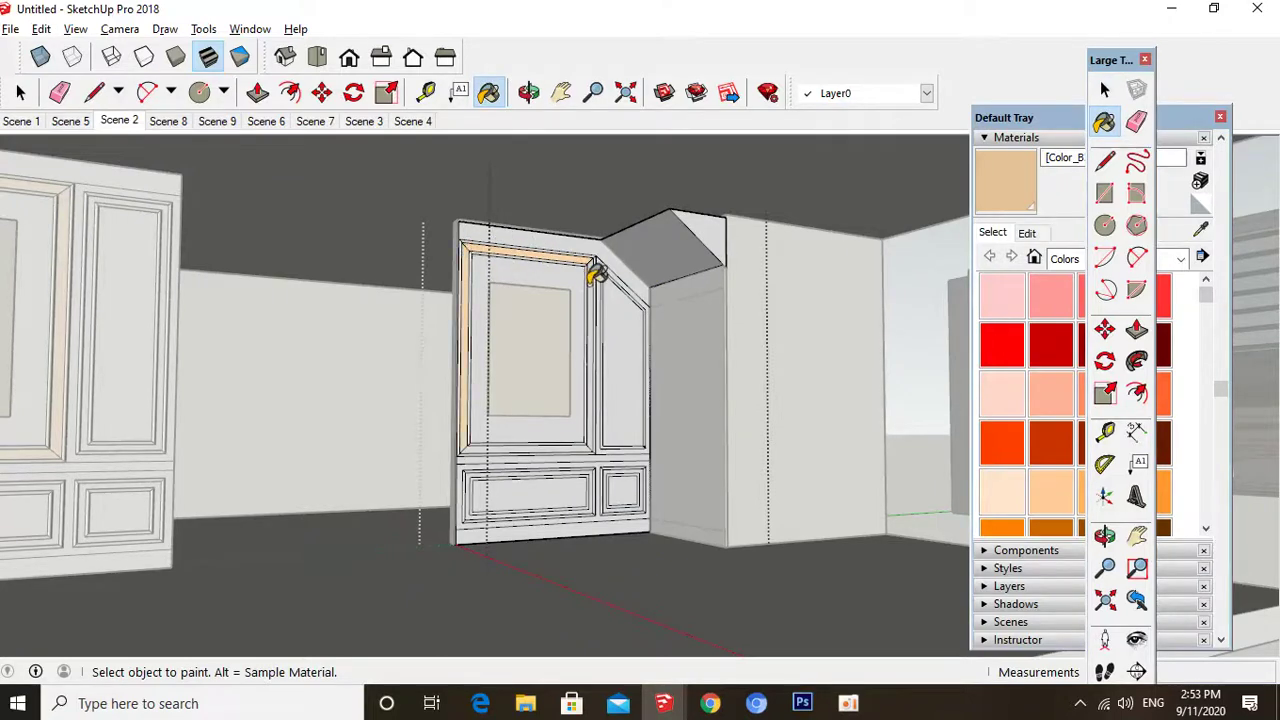
{"action": "scroll", "coordinate": [596, 440], "scroll_direction": "up", "scroll_amount": 3}
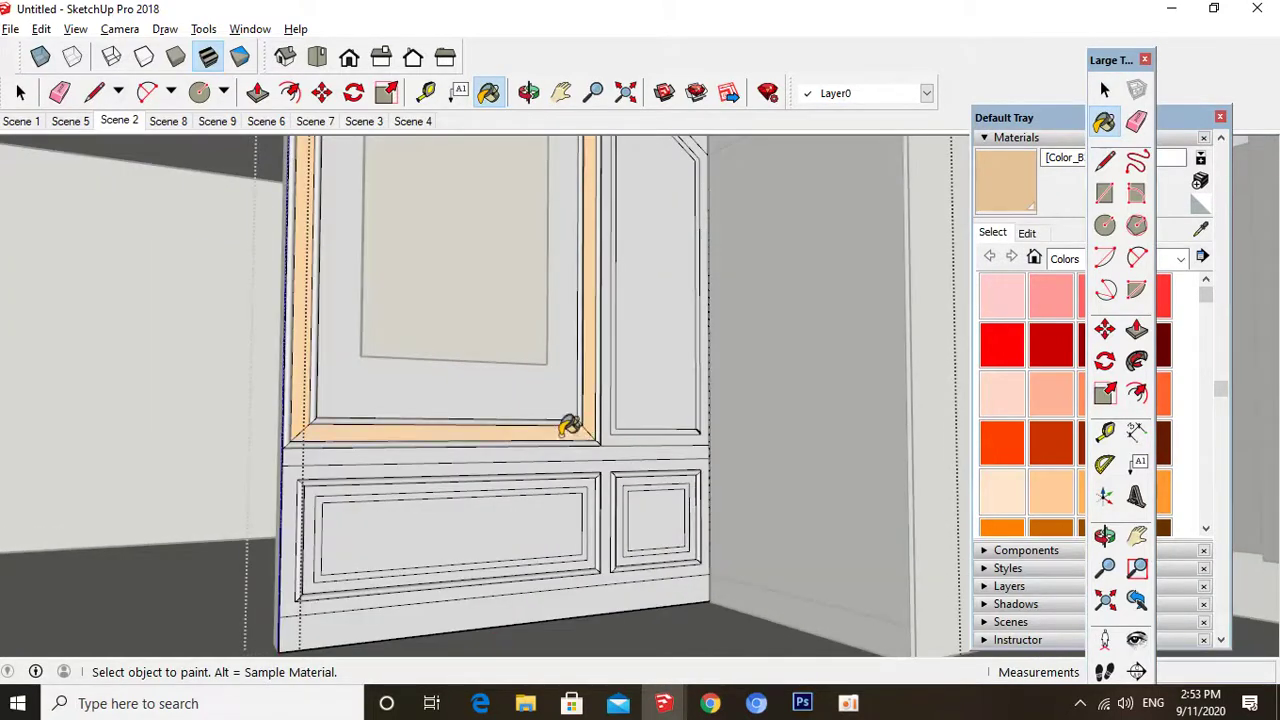
{"action": "key", "text": "space"}
- Check the painted frame and horse painting against the clock panel in the room using the standard Right view
{"action": "scroll", "coordinate": [488, 433], "scroll_direction": "down", "scroll_amount": 10}
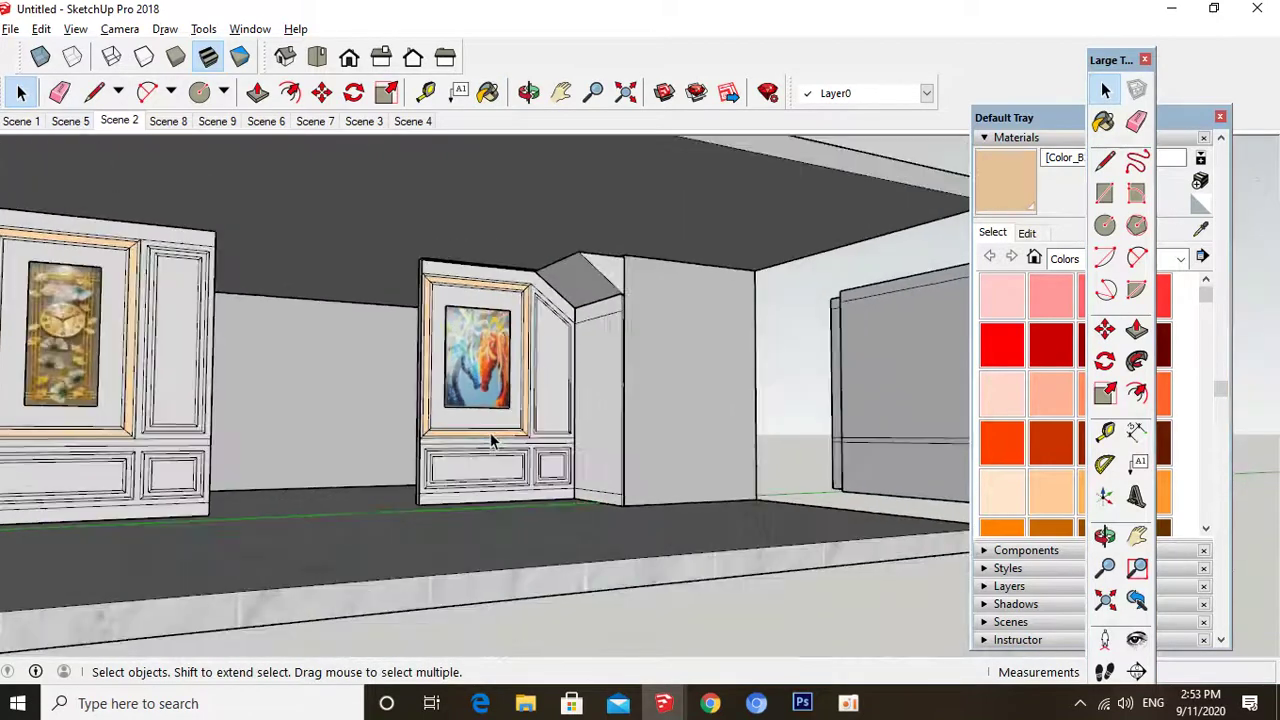
{"action": "middle_click_drag", "start_coordinate": [437, 428], "coordinate": [340, 400]}
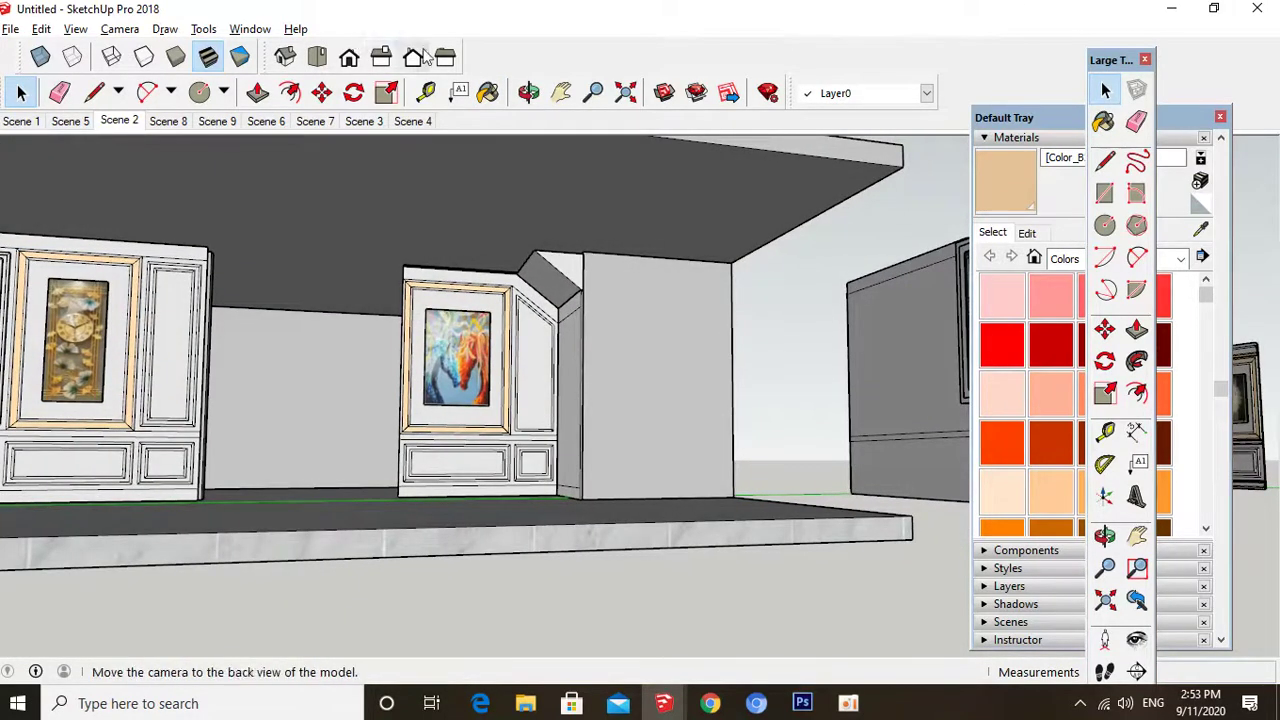
{"action": "left_click", "coordinate": [381, 60]}
{"action": "scroll", "coordinate": [200, 452], "scroll_direction": "up", "scroll_amount": 5}
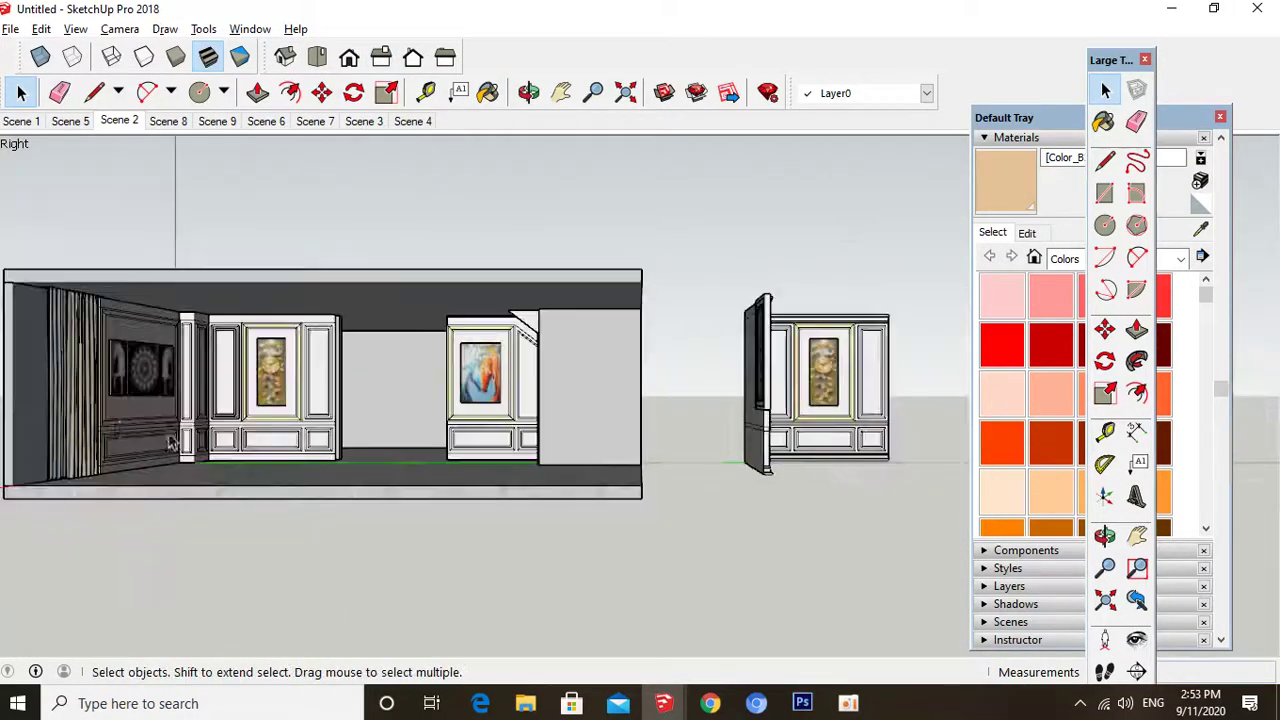
{"action": "scroll", "coordinate": [362, 393], "scroll_direction": "up", "scroll_amount": 2}
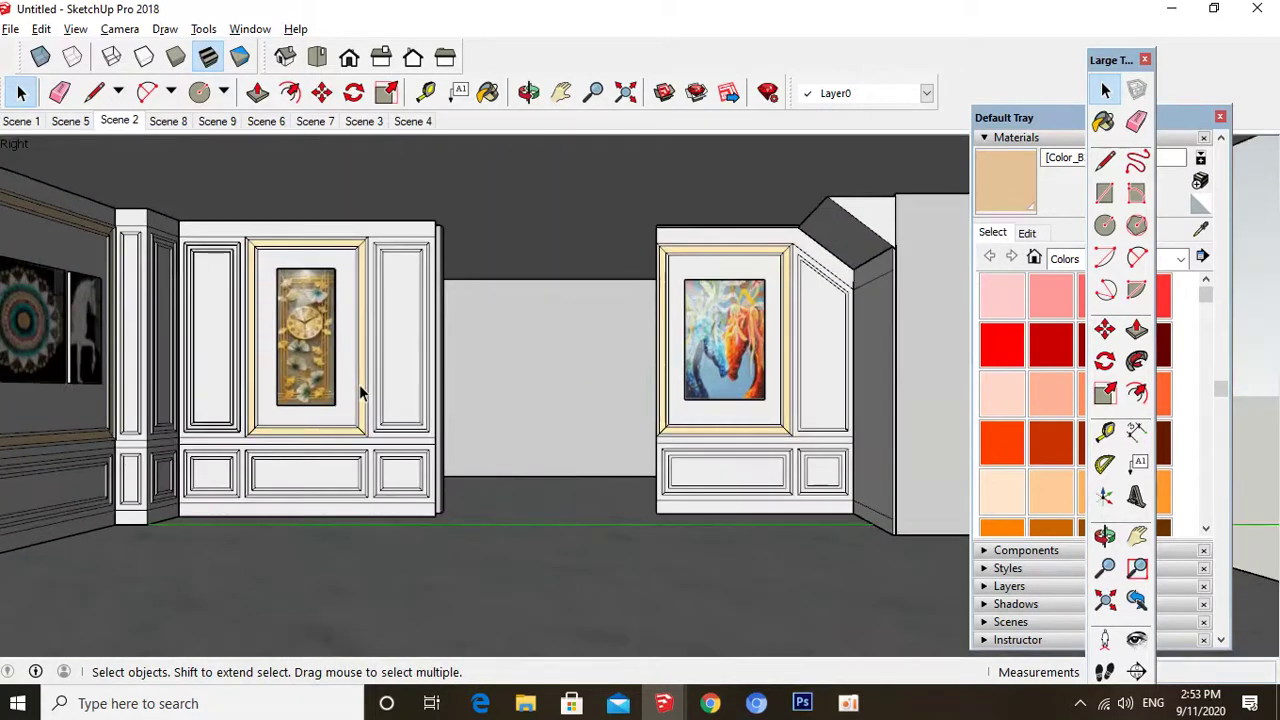
{"action": "middle_click_drag", "start_coordinate": [814, 378], "coordinate": [855, 376]}
{"action": "scroll", "coordinate": [467, 284], "scroll_direction": "down", "scroll_amount": 3}
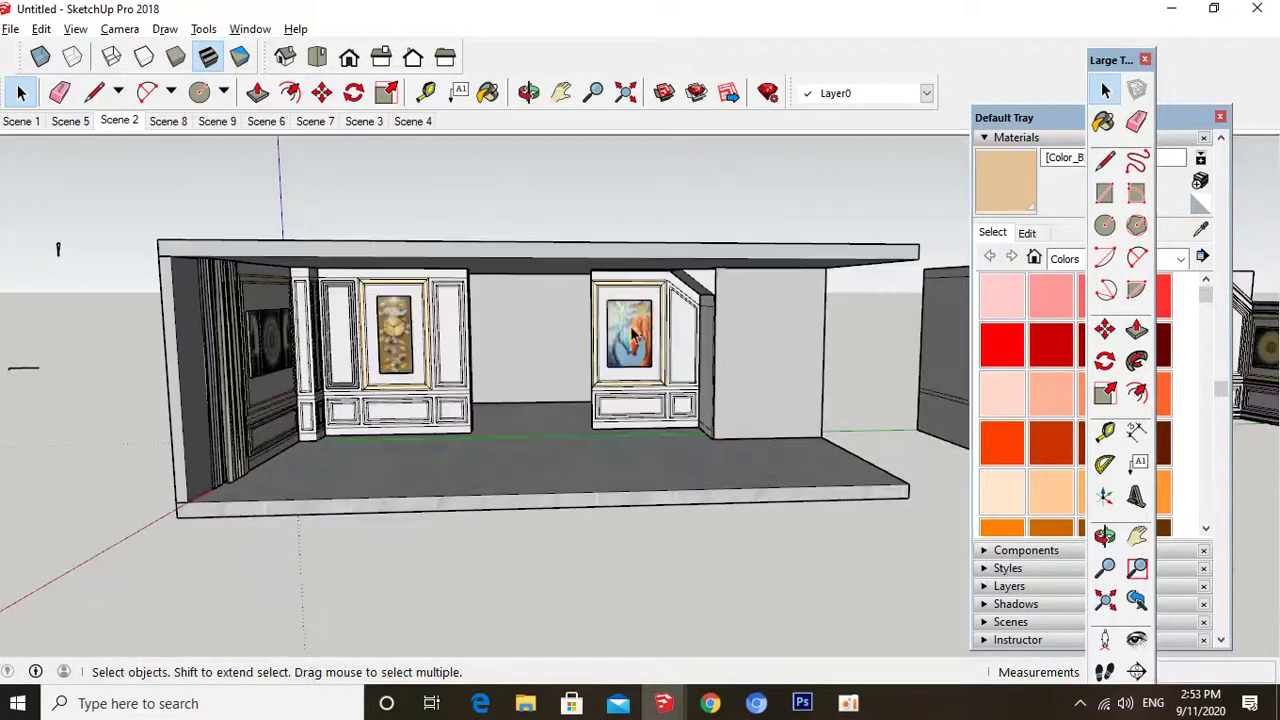
- Open the side wall group beside the painting panel and draw two parallel lines across its face, continuing the adjoining panel's rail lines
{"action": "mouse_move", "coordinate": [770, 338]}
{"action": "middle_mouse_down"}
{"action": "mouse_move", "coordinate": [779, 307]}
{"action": "mouse_move", "coordinate": [751, 333]}
{"action": "middle_mouse_up"}
{"action": "scroll", "coordinate": [751, 333], "scroll_direction": "up", "scroll_amount": 5}
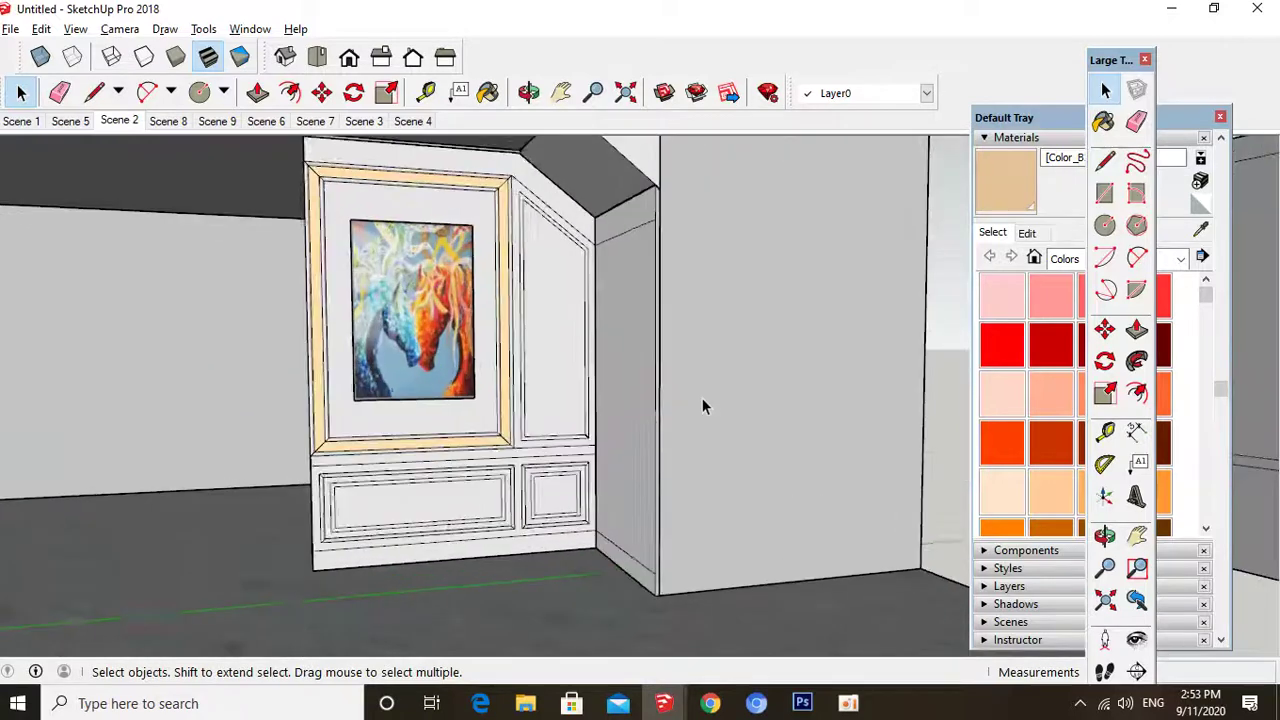
{"action": "mouse_move", "coordinate": [702, 398]}
{"action": "middle_mouse_down"}
{"action": "mouse_move", "coordinate": [723, 334]}
{"action": "mouse_move", "coordinate": [708, 335]}
{"action": "middle_mouse_up"}
{"action": "left_click", "coordinate": [708, 335]}
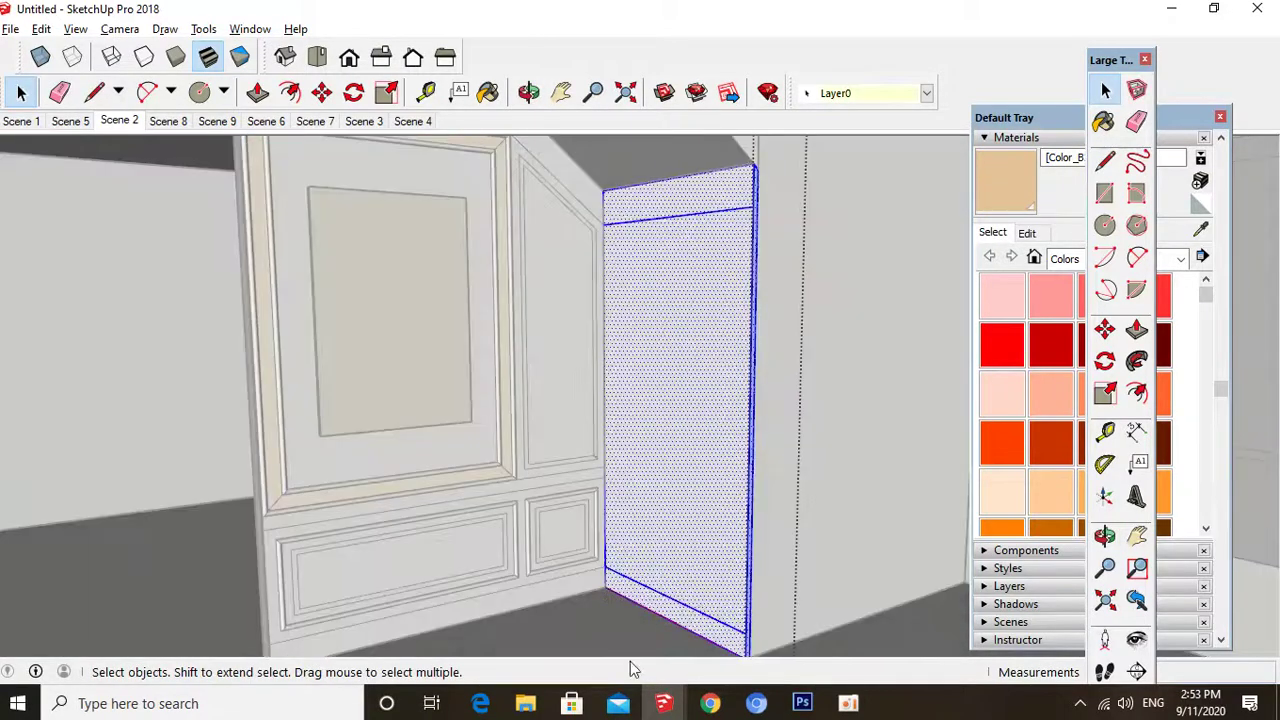
{"action": "scroll", "coordinate": [604, 491], "scroll_direction": "up", "scroll_amount": 2}
{"action": "key", "text": "l"}
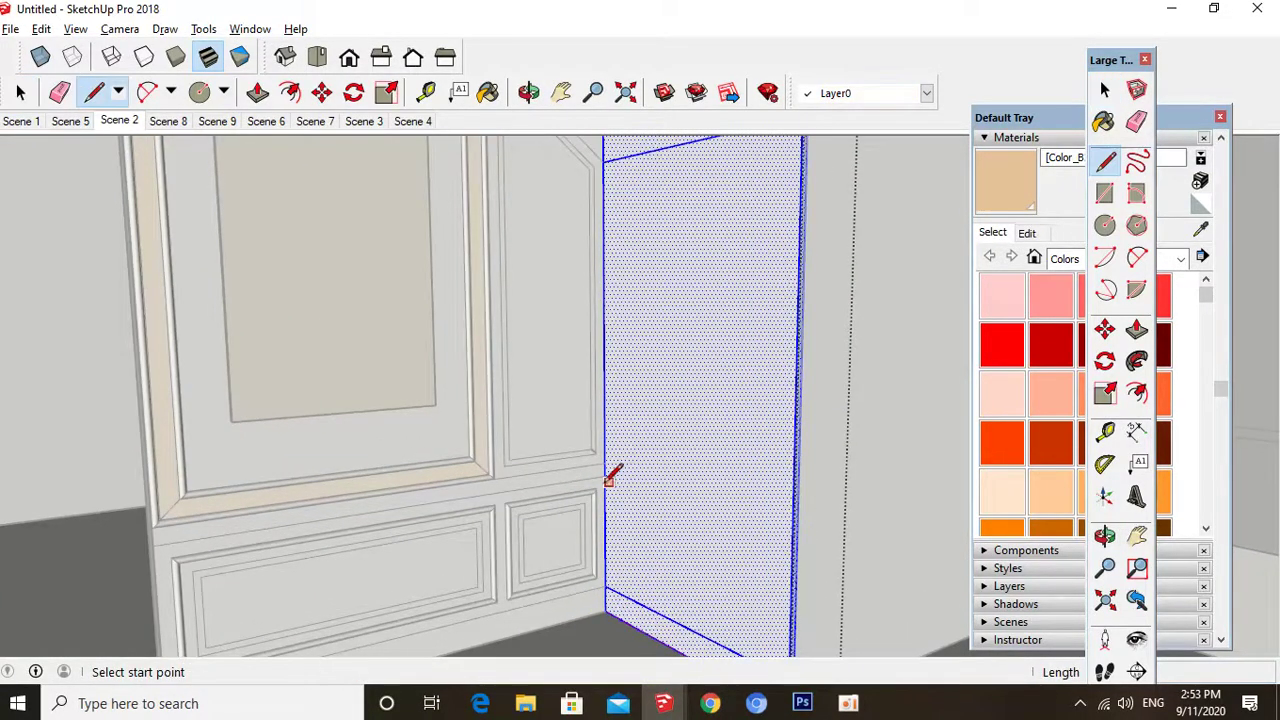
{"action": "left_click", "coordinate": [604, 475]}
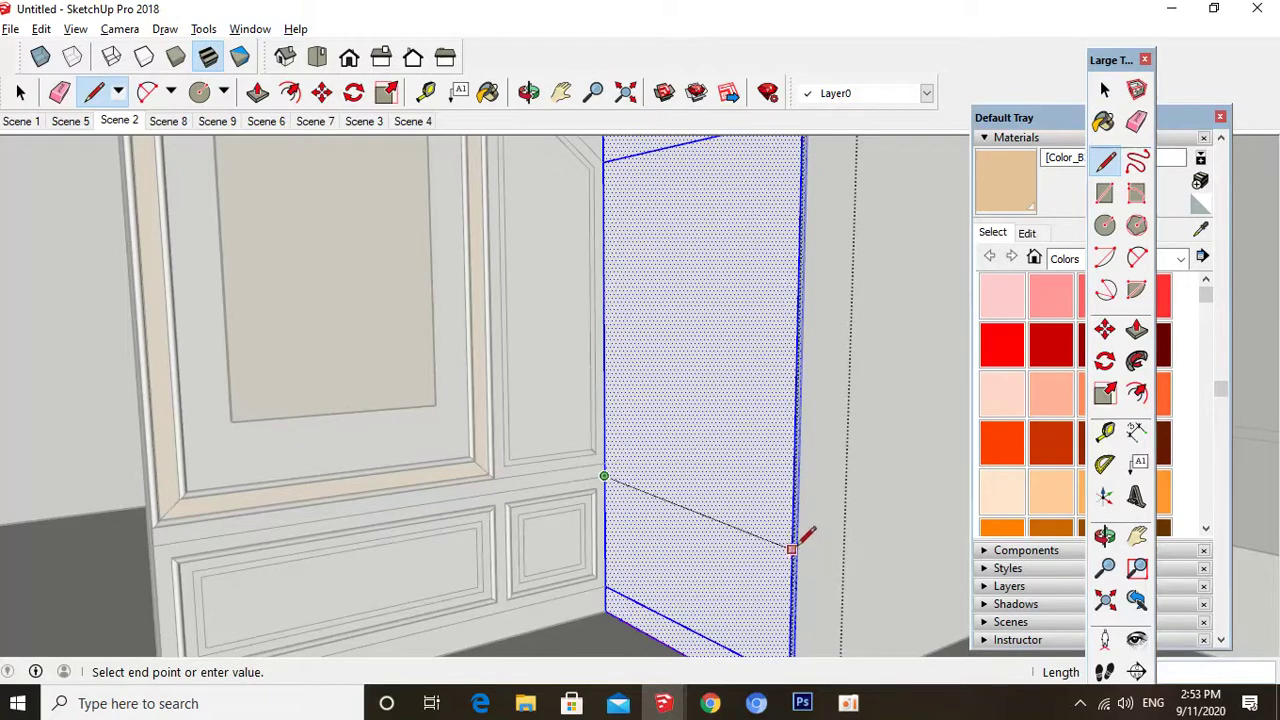
{"action": "left_click", "coordinate": [792, 535]}
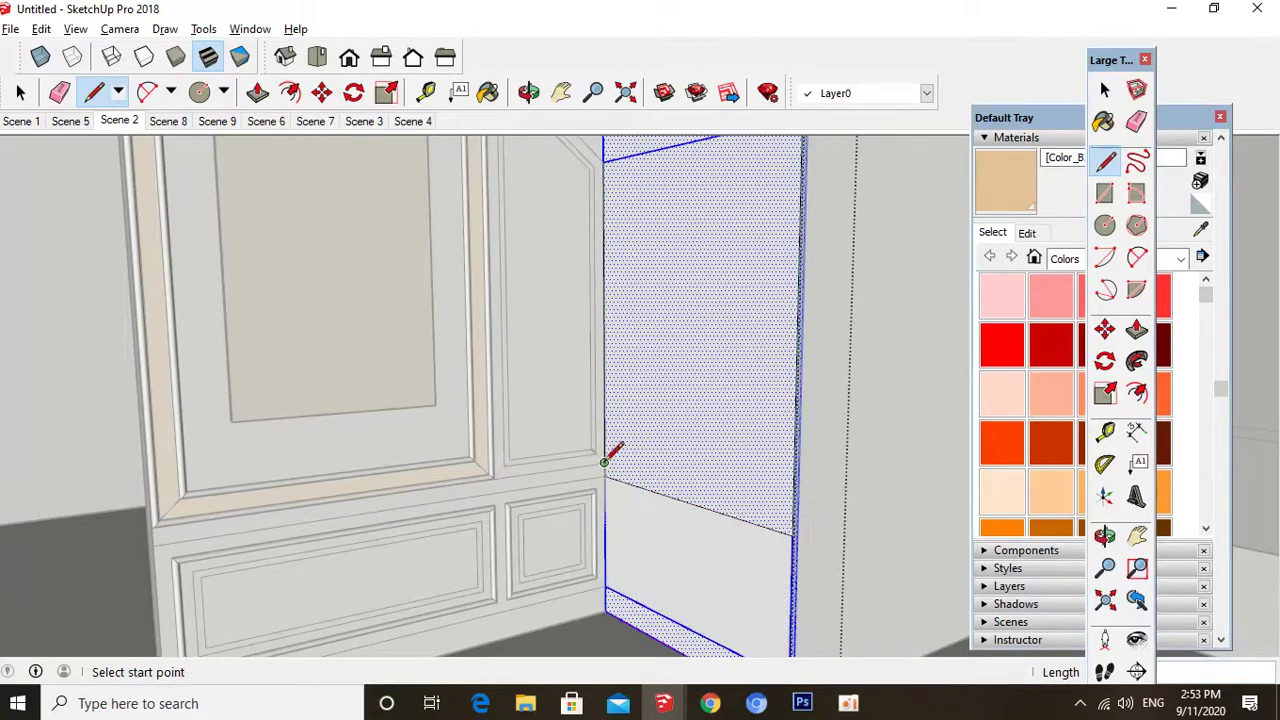
{"action": "left_click", "coordinate": [792, 518]}
{"action": "key", "text": "space"}
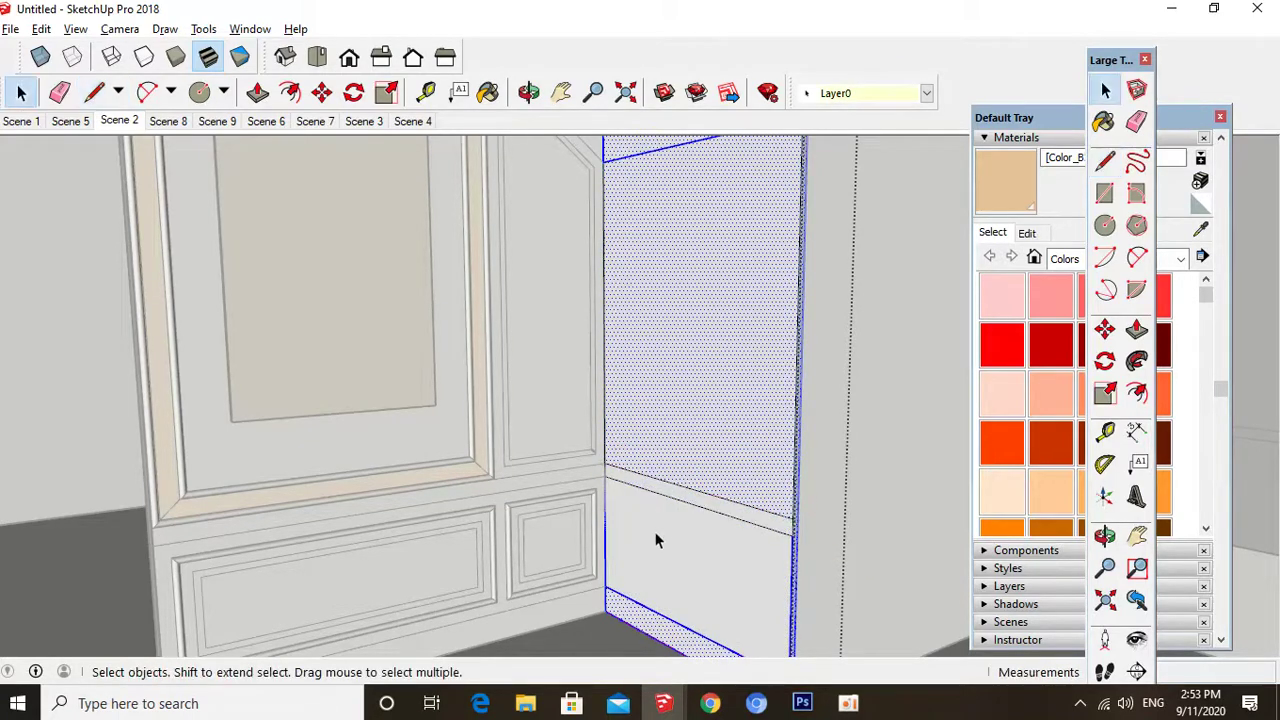
- Offset the side wall's lower face inward twice to make two nested rectangular panel outlines
{"action": "key", "text": "f"}
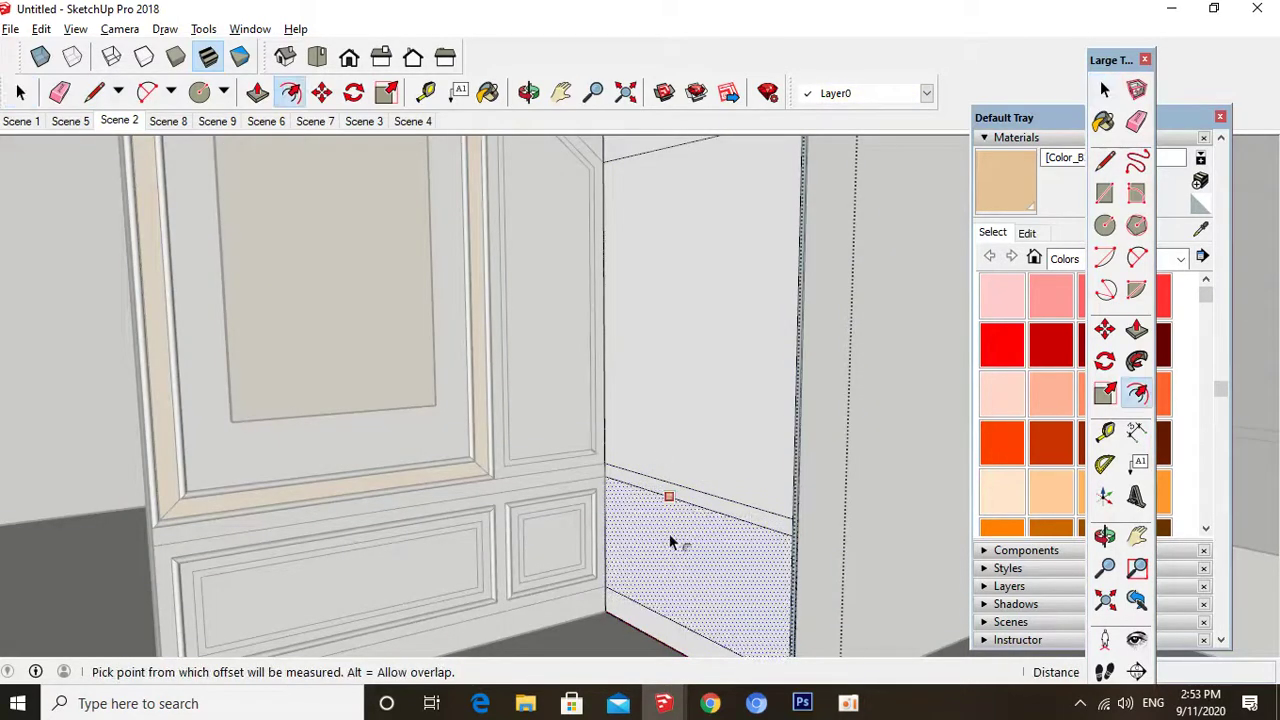
{"action": "left_click", "coordinate": [669, 497]}
{"action": "left_click", "coordinate": [676, 548]}
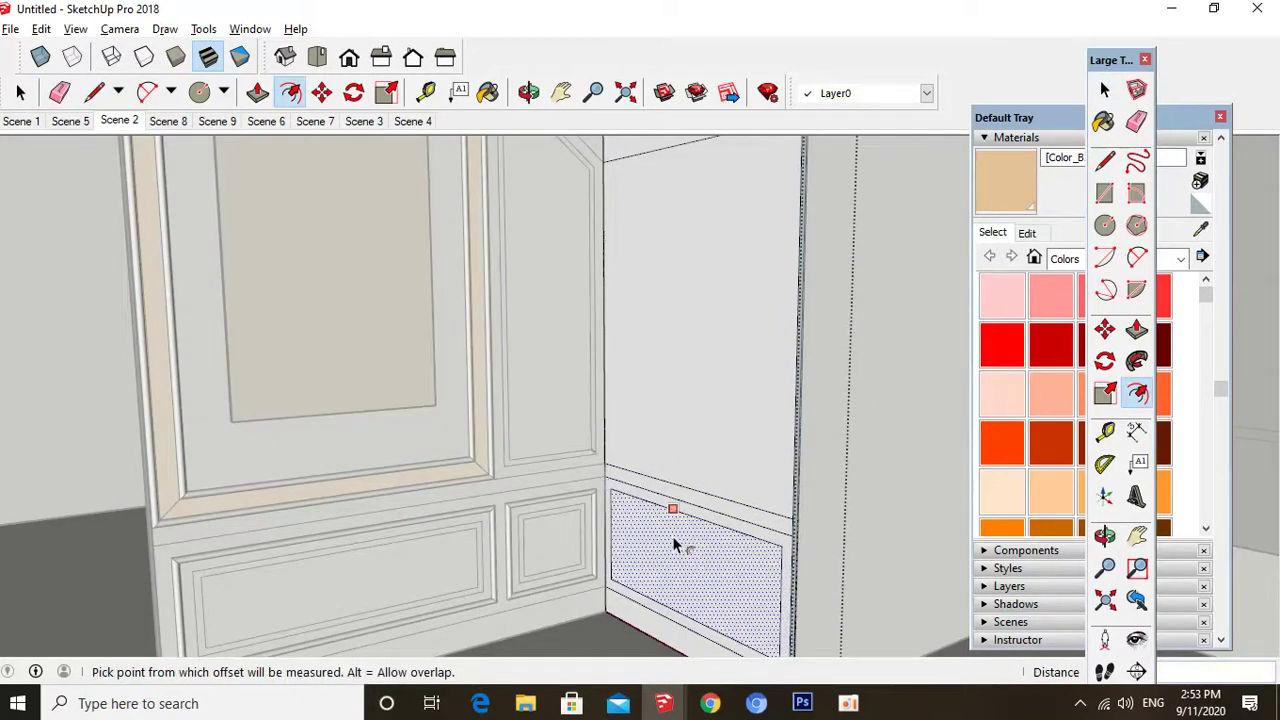
{"action": "left_click", "coordinate": [673, 540]}
{"action": "key", "text": "Escape"}
- Draw an arc between the upper corners of the two nested outlines and close it with a line as a molding profile
{"action": "key", "text": "a"}
{"action": "scroll", "coordinate": [654, 491], "scroll_direction": "up", "scroll_amount": 4}
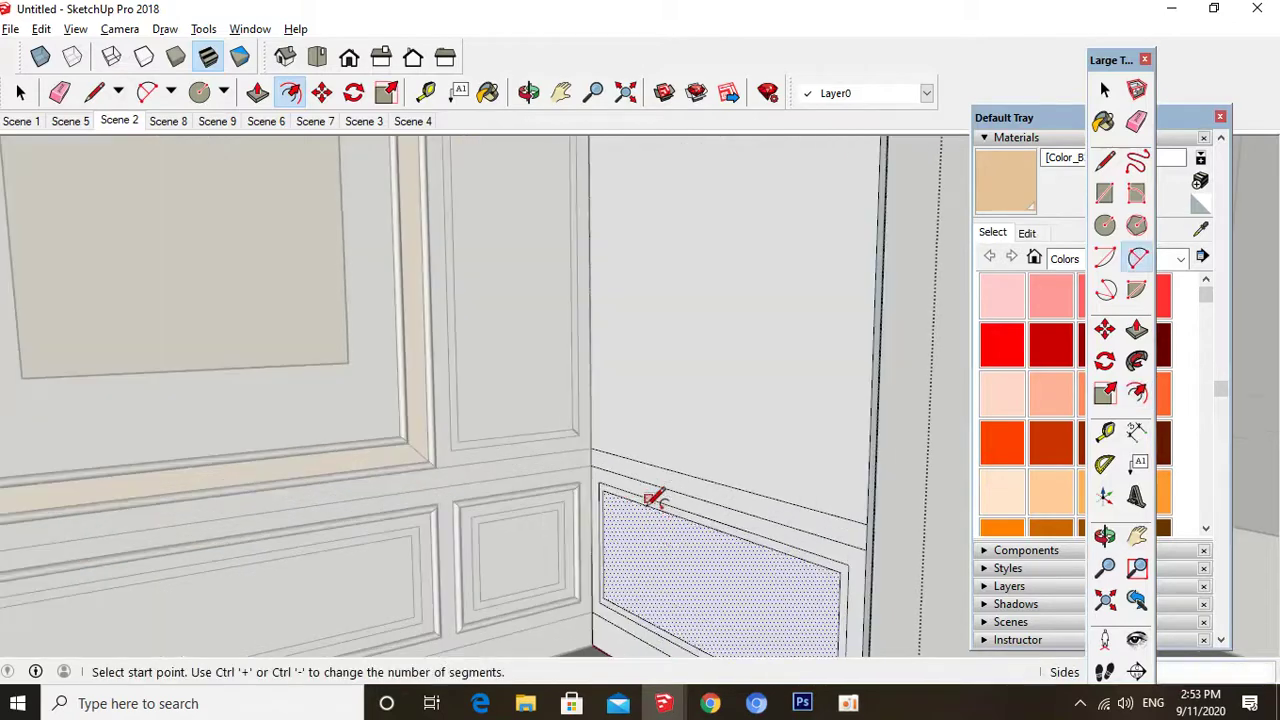
{"action": "scroll", "coordinate": [568, 466], "scroll_direction": "up", "scroll_amount": 2}
{"action": "middle_click_drag", "start_coordinate": [568, 466], "coordinate": [560, 548]}
{"action": "scroll", "coordinate": [537, 435], "scroll_direction": "up", "scroll_amount": 1}
{"action": "left_click", "coordinate": [531, 431]}
{"action": "left_click", "coordinate": [548, 470]}
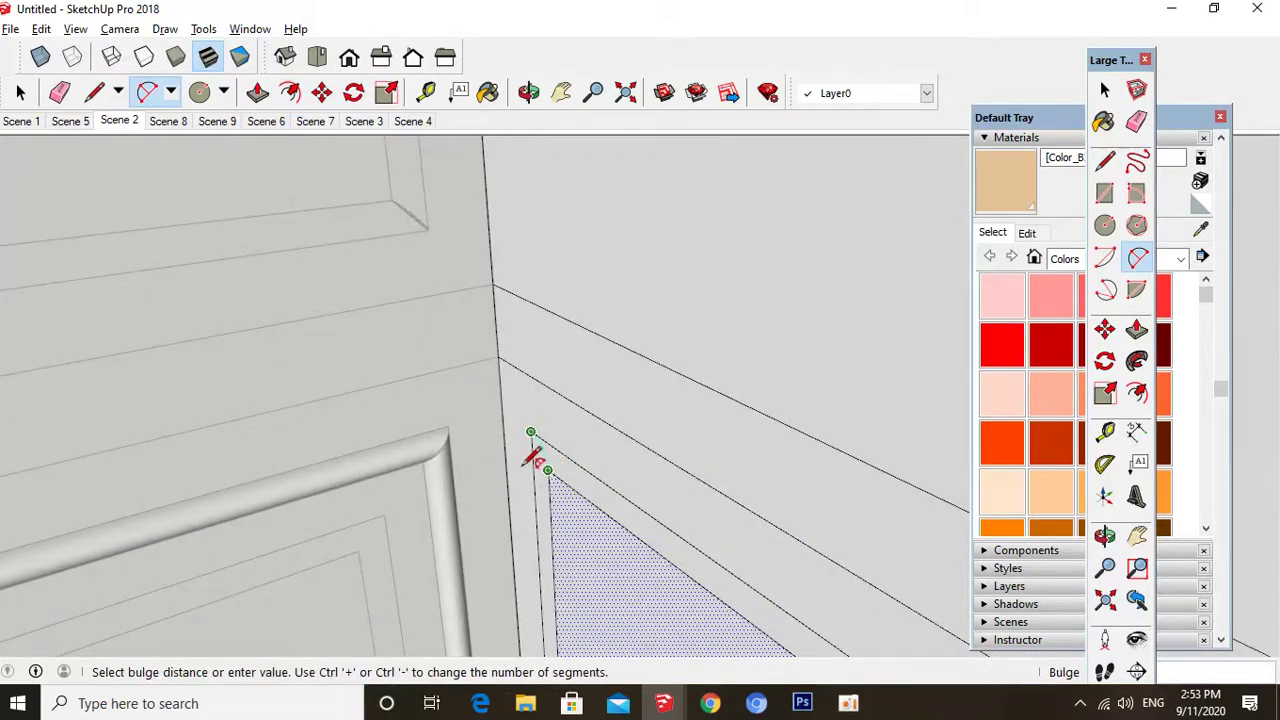
{"action": "scroll", "coordinate": [524, 450], "scroll_direction": "up", "scroll_amount": 1}
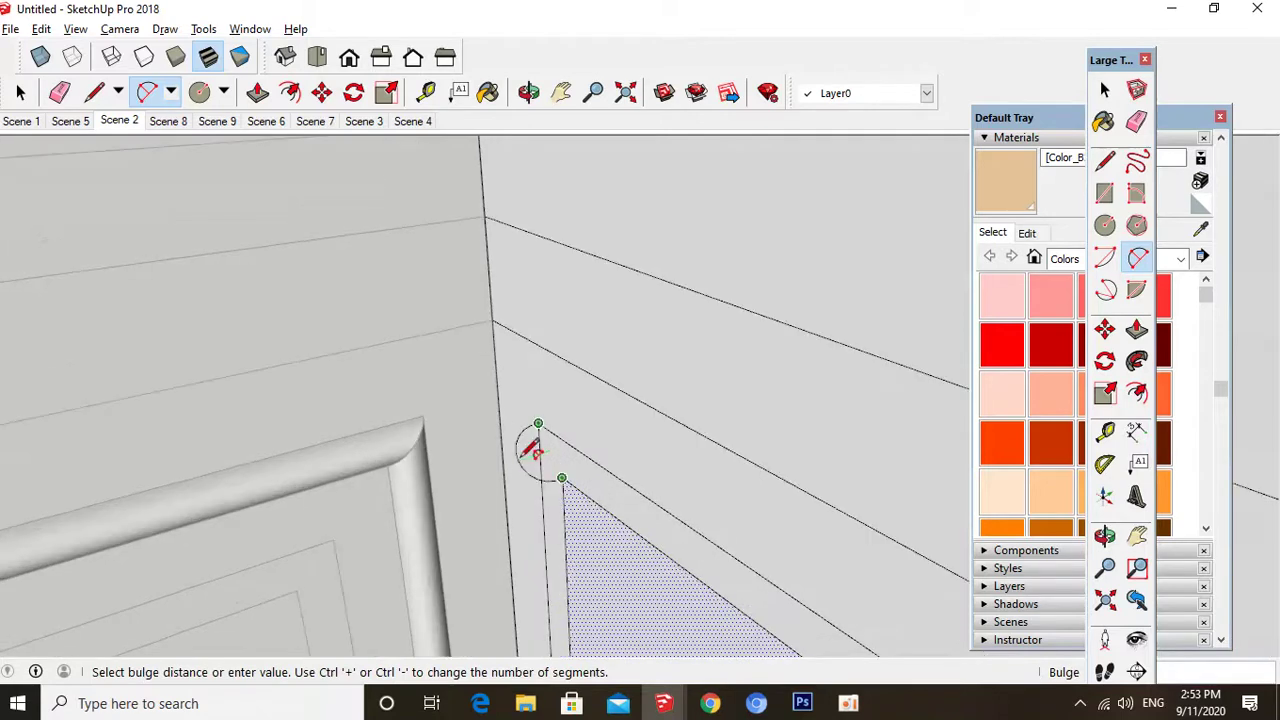
{"action": "left_click", "coordinate": [535, 440]}
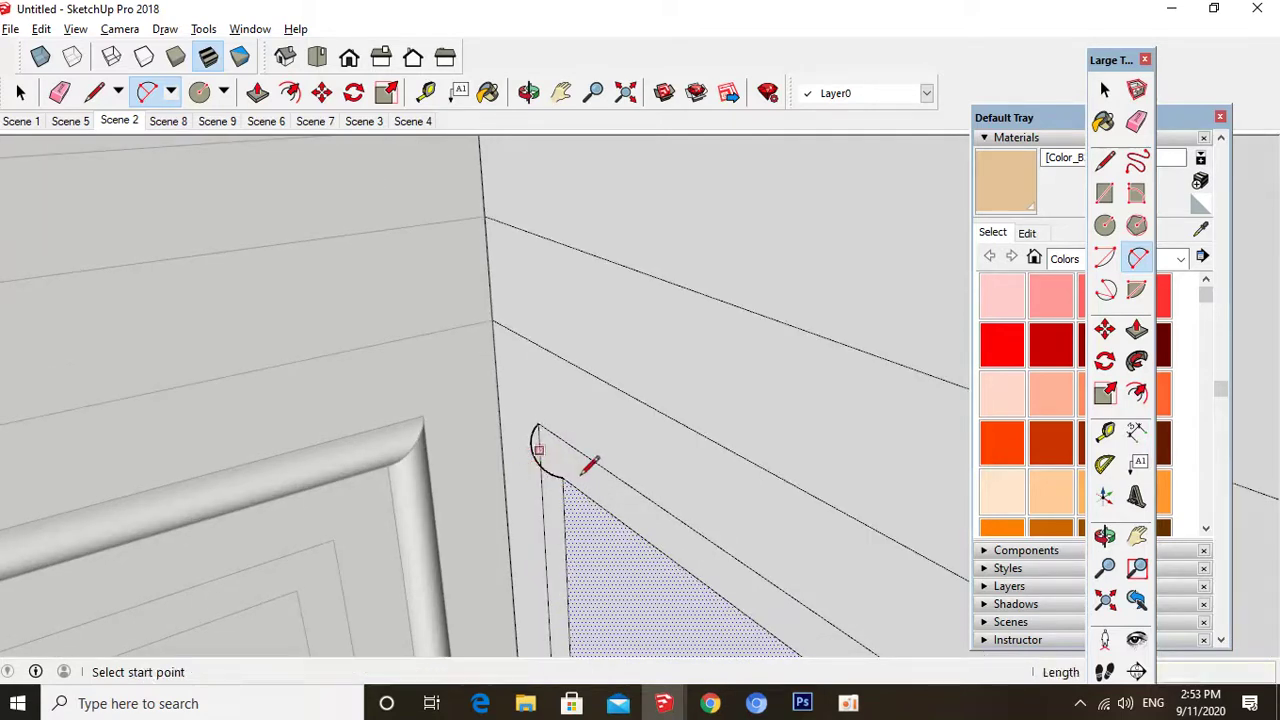
{"action": "key", "text": "l"}
{"action": "left_click", "coordinate": [562, 478]}
{"action": "key", "text": "space"}
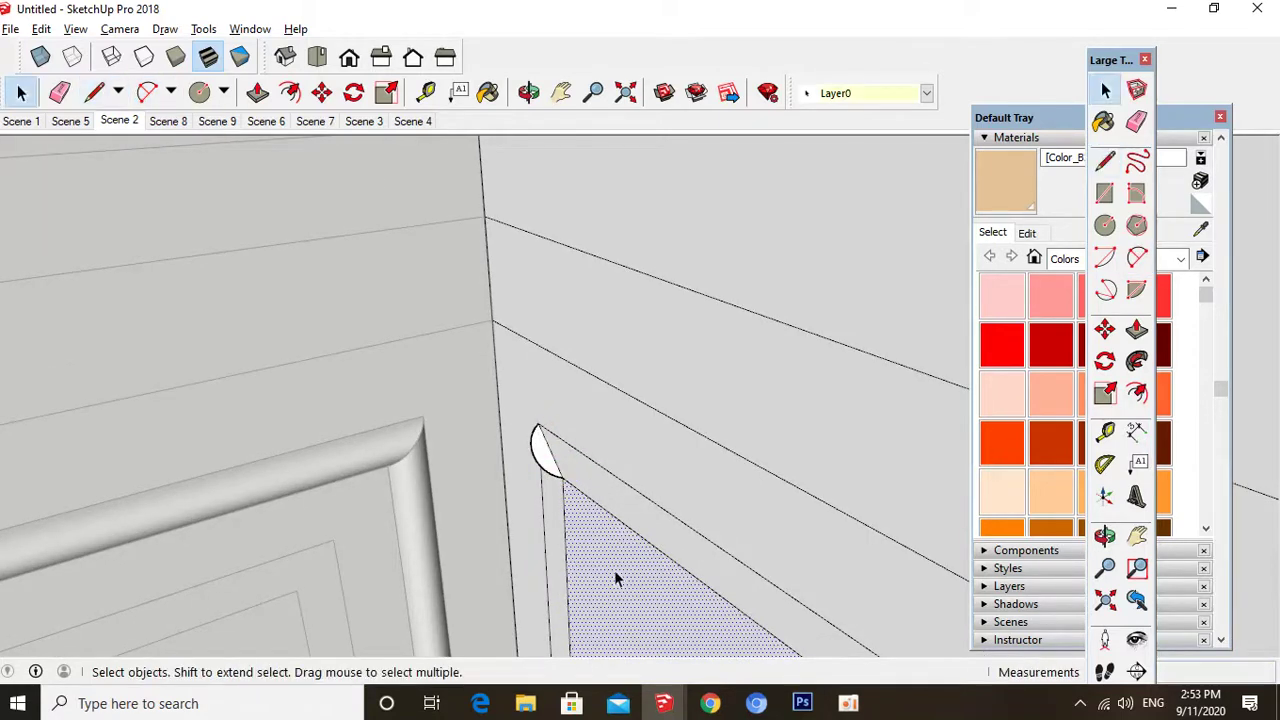
- Sweep the half-round profile around the inner outline's edges with Follow Me to form the lower panel's outer molding
{"action": "double_click", "coordinate": [614, 570]}
{"action": "left_click", "coordinate": [614, 570], "text": "shift"}
{"action": "left_click", "coordinate": [1137, 361]}
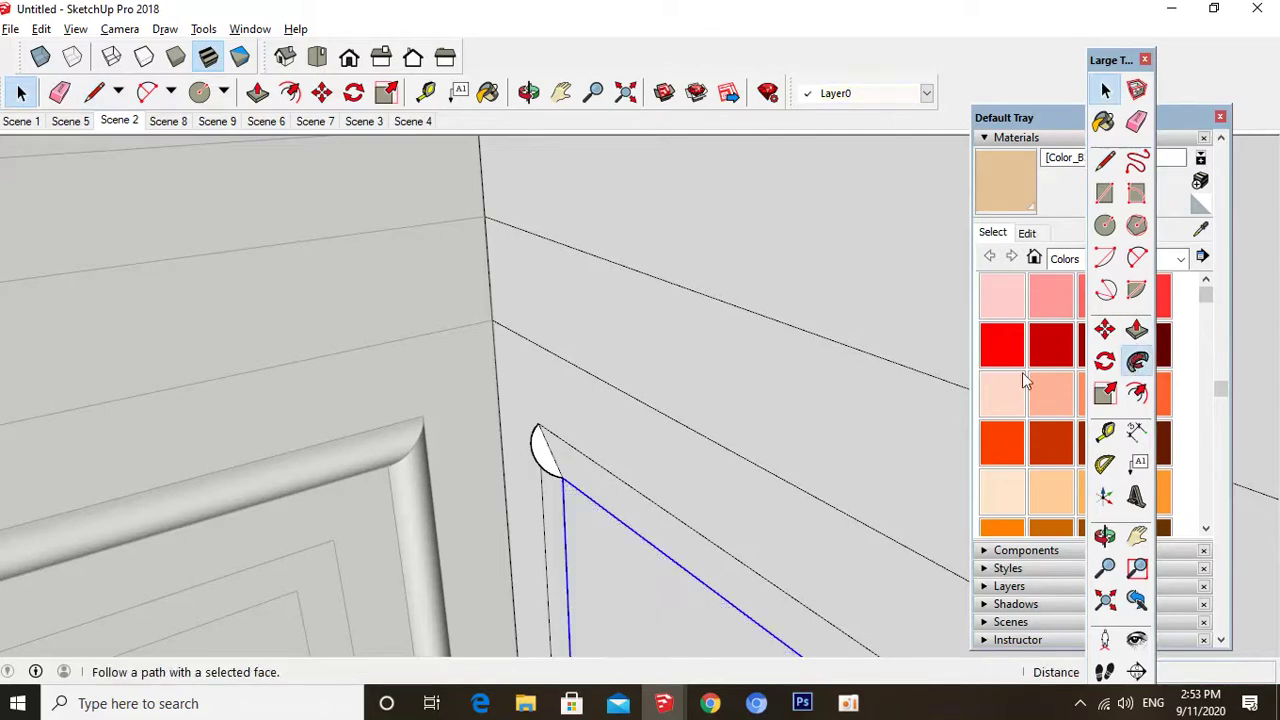
{"action": "left_click", "coordinate": [545, 452]}
{"action": "key", "text": "space"}
- Offset the face inside the new molding inward twice to outline a narrower inner molding
{"action": "middle_click_drag", "start_coordinate": [574, 326], "coordinate": [611, 520]}
{"action": "key", "text": "f"}
{"action": "left_click", "coordinate": [598, 562]}
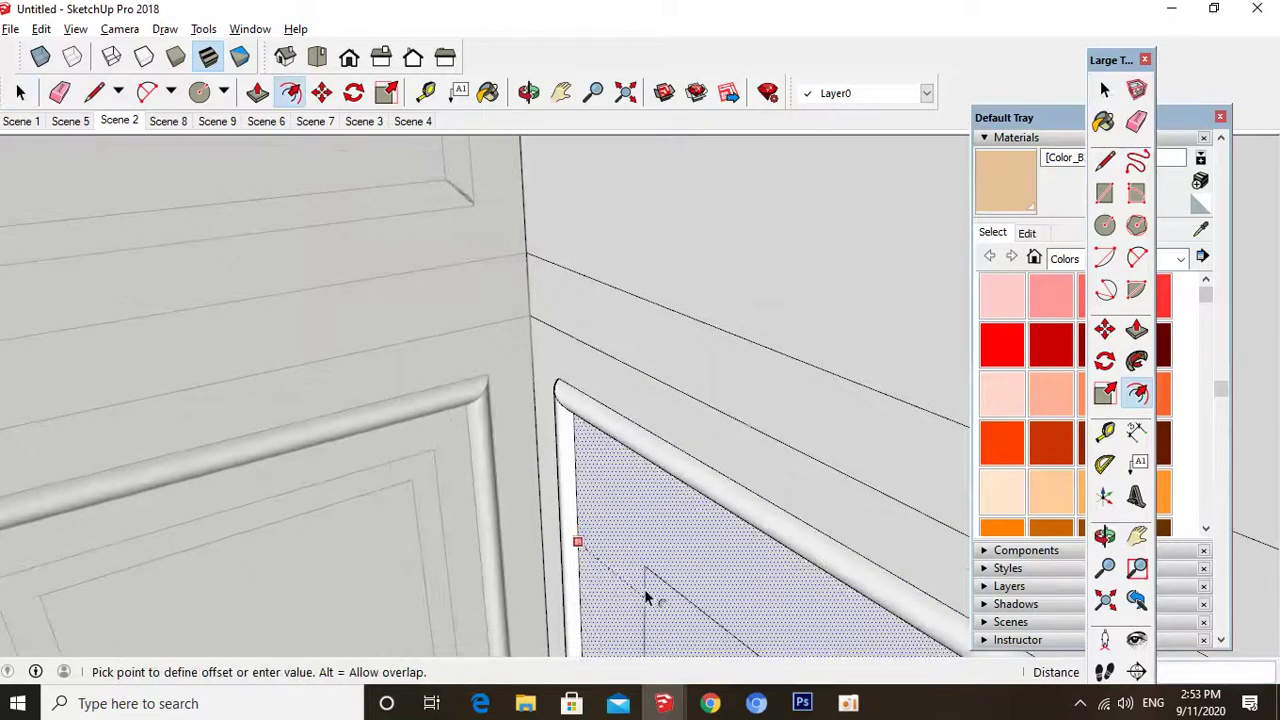
{"action": "left_click", "coordinate": [645, 597]}
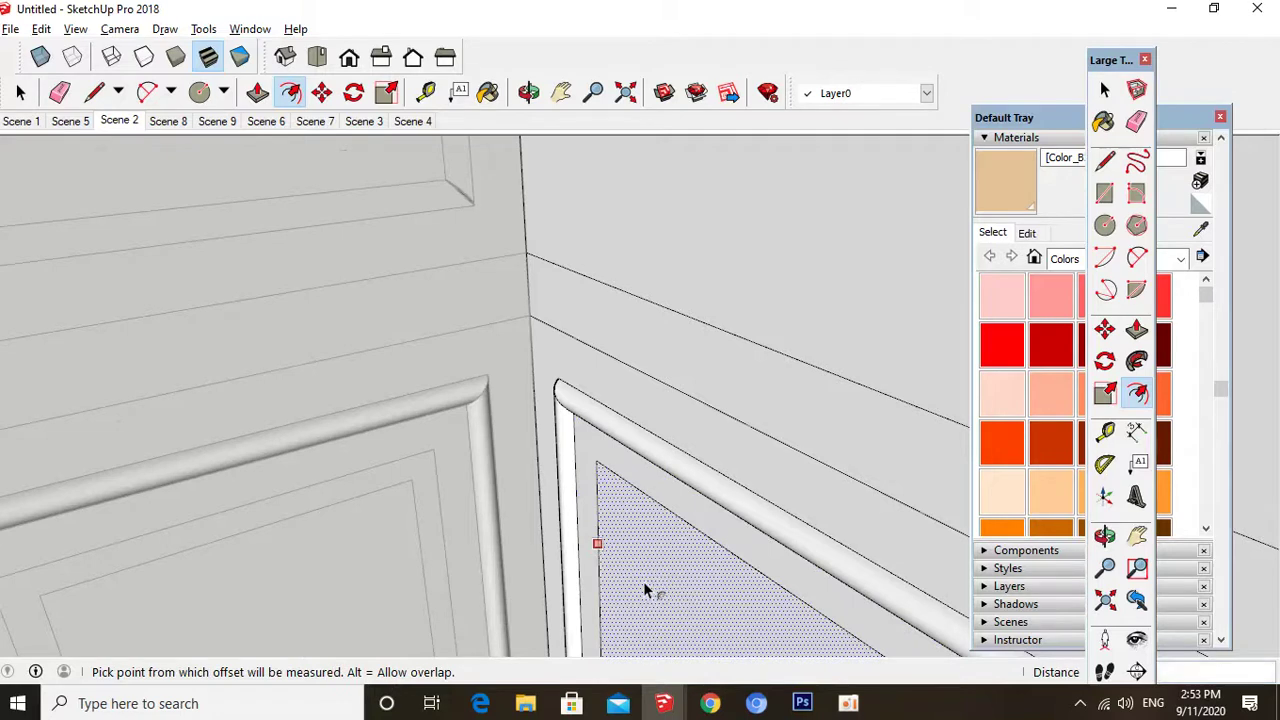
{"action": "left_click", "coordinate": [643, 581]}
{"action": "left_click", "coordinate": [673, 610]}
- Draw an arc between the corners of the two inner outlines and close it with a line as the inner molding profile
{"action": "key", "text": "a"}
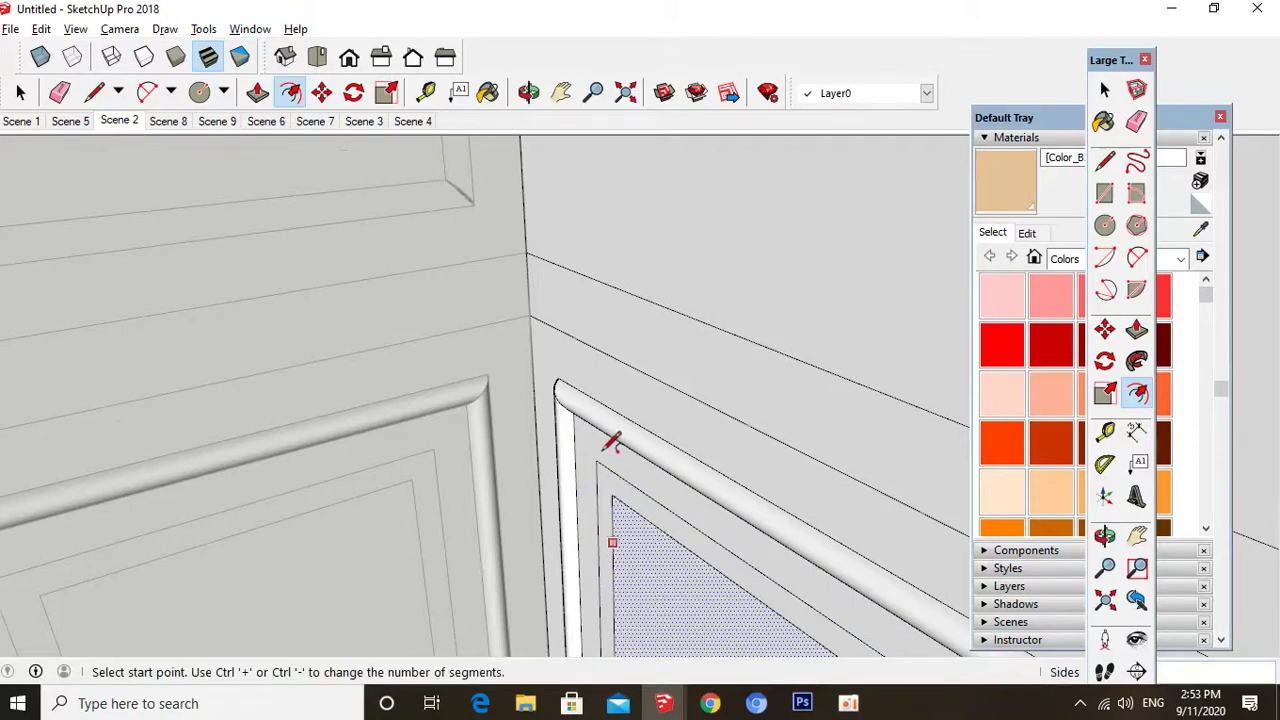
{"action": "left_click", "coordinate": [596, 459]}
{"action": "left_click", "coordinate": [611, 495]}
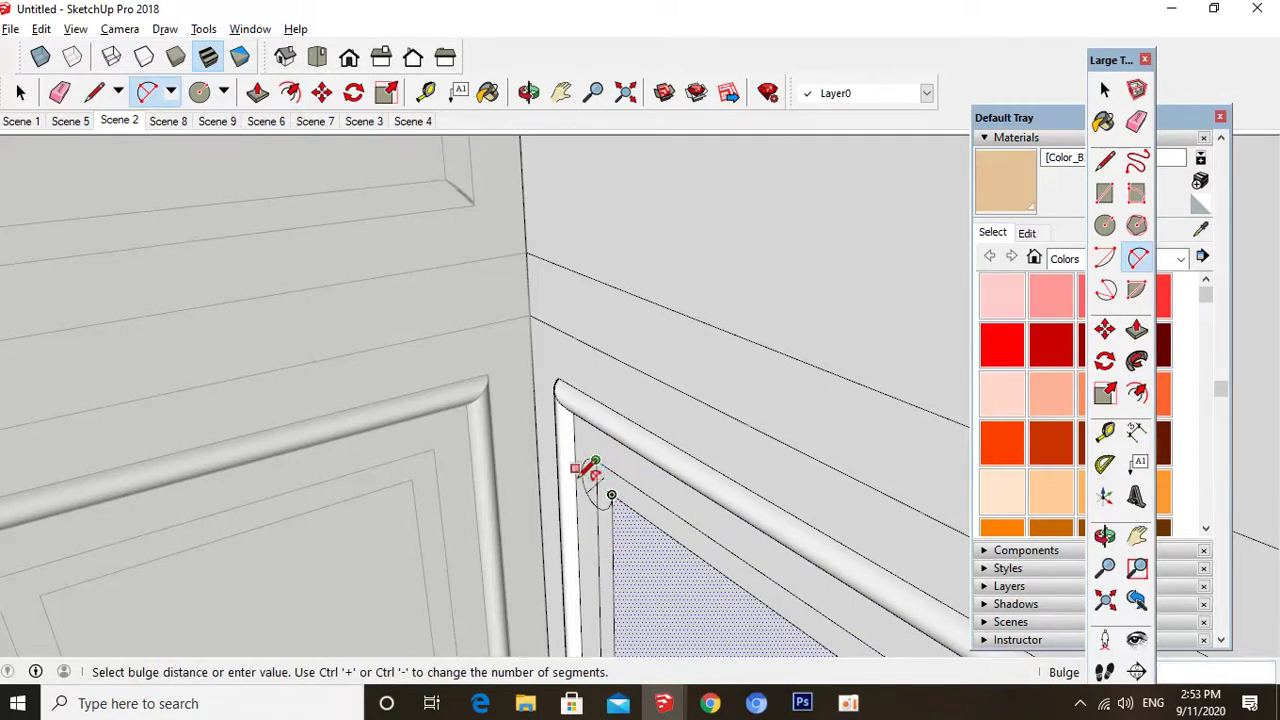
{"action": "scroll", "coordinate": [596, 470], "scroll_direction": "up", "scroll_amount": 2}
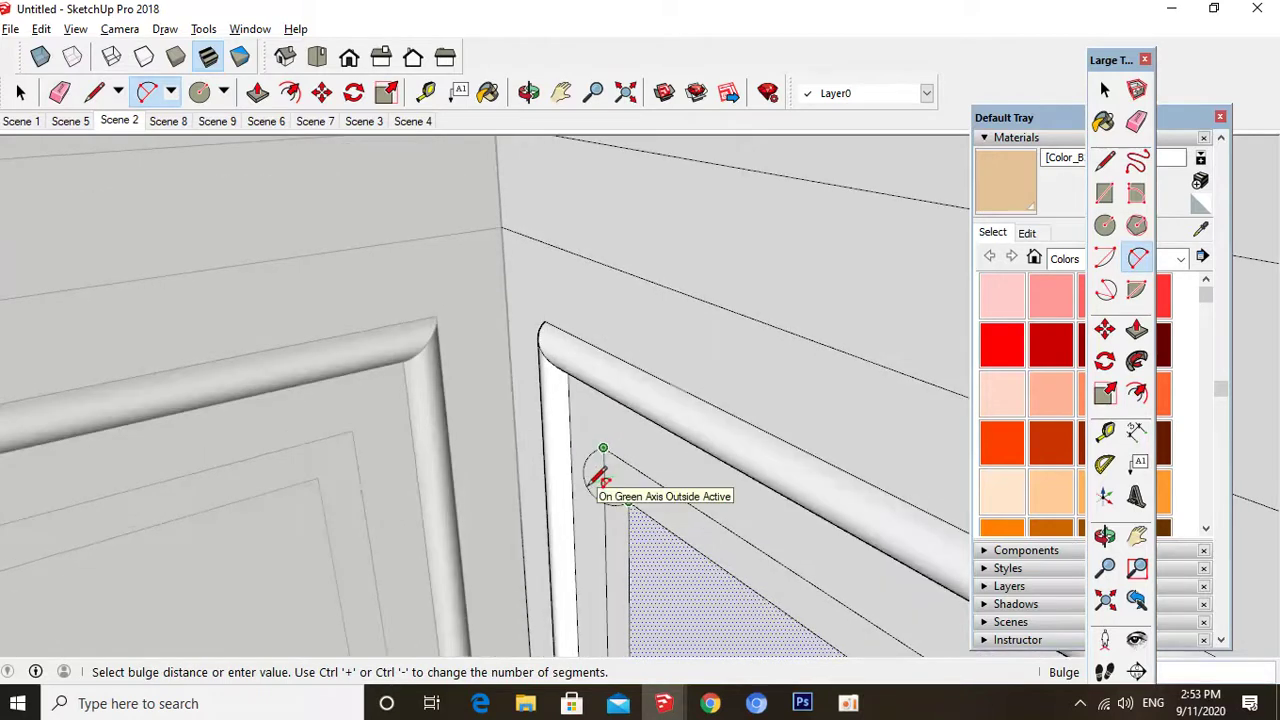
{"action": "left_click", "coordinate": [599, 476]}
{"action": "key", "text": "l"}
{"action": "left_click", "coordinate": [628, 500]}
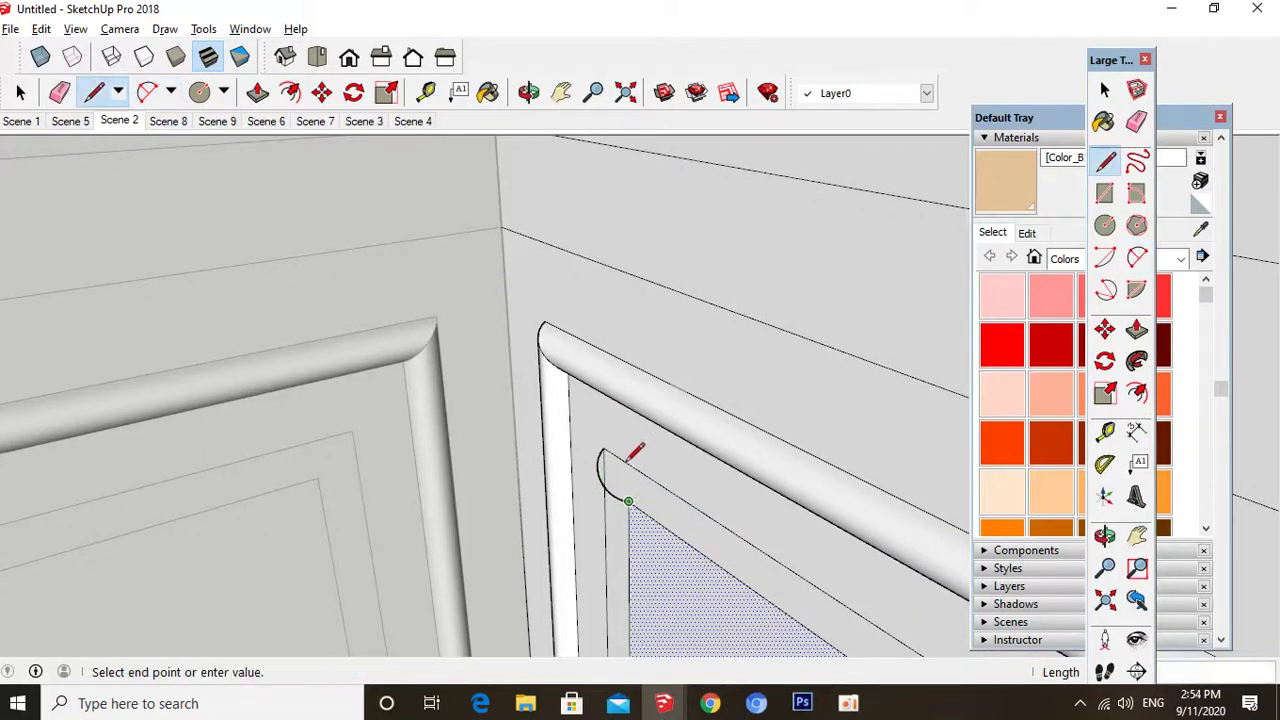
{"action": "left_click", "coordinate": [604, 448]}
{"action": "key", "text": "space"}
- Sweep the inner profile around the innermost face's edges with Follow Me to form the second molding
{"action": "double_click", "coordinate": [663, 579]}
{"action": "left_click", "coordinate": [663, 579], "text": "shift"}
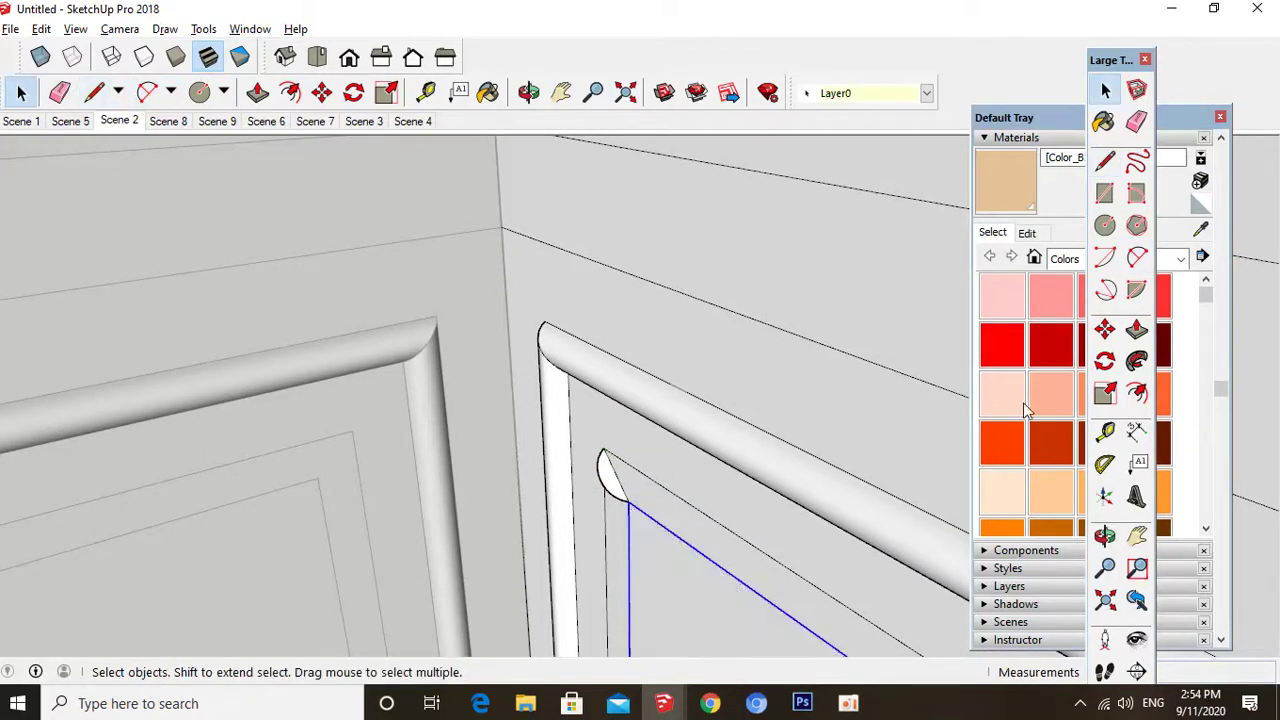
{"action": "left_click", "coordinate": [622, 483]}
{"action": "key", "text": "space"}
- Open the adjoining painting wall and run Follow Me with the corner profile around the upper narrow panel's inner outline
{"action": "scroll", "coordinate": [594, 394], "scroll_direction": "down", "scroll_amount": 5}
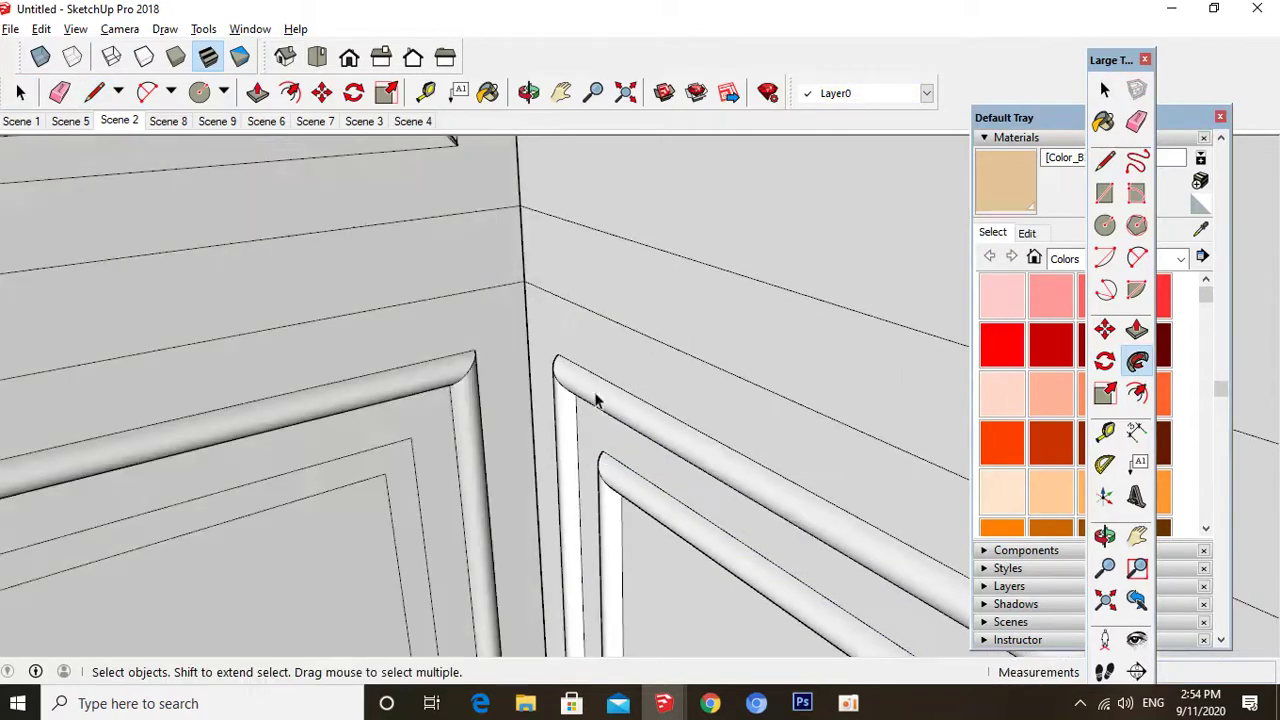
{"action": "scroll", "coordinate": [525, 547], "scroll_direction": "down", "scroll_amount": 3}
{"action": "scroll", "coordinate": [318, 573], "scroll_direction": "up", "scroll_amount": 2}
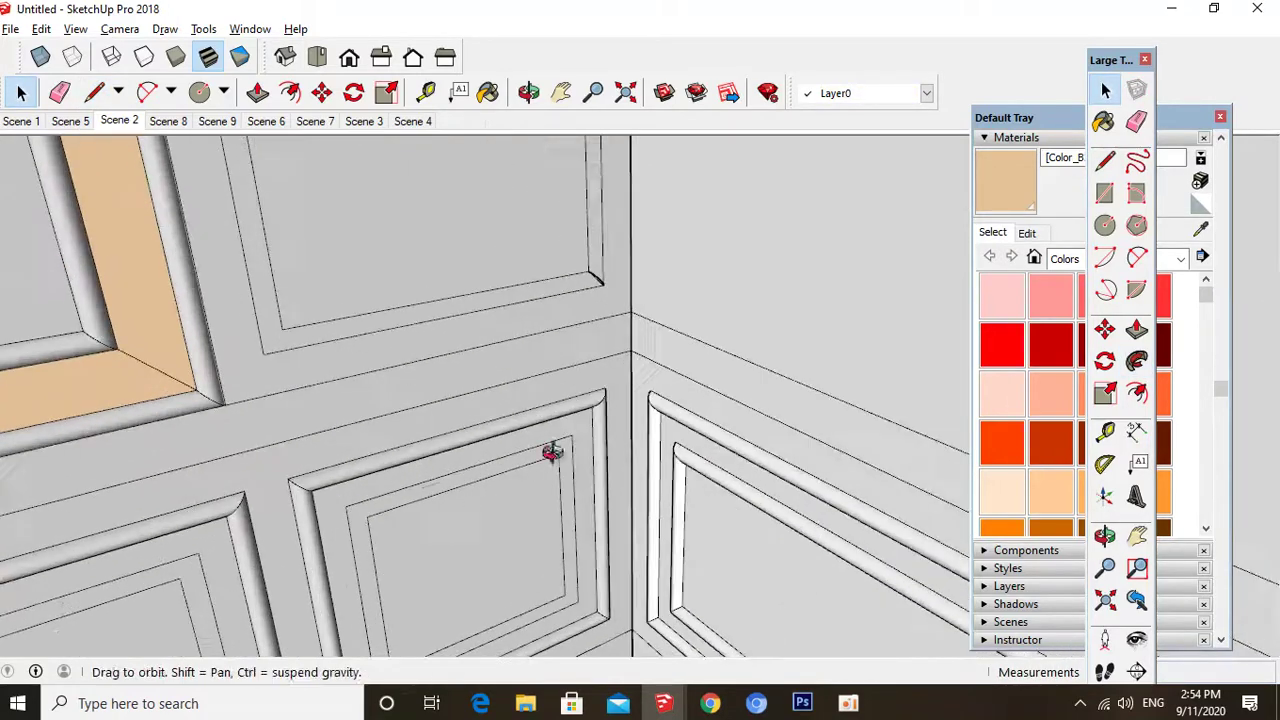
{"action": "middle_click_drag", "start_coordinate": [551, 451], "coordinate": [497, 226]}
{"action": "triple_click", "coordinate": [500, 211]}
{"action": "left_click", "coordinate": [500, 196]}
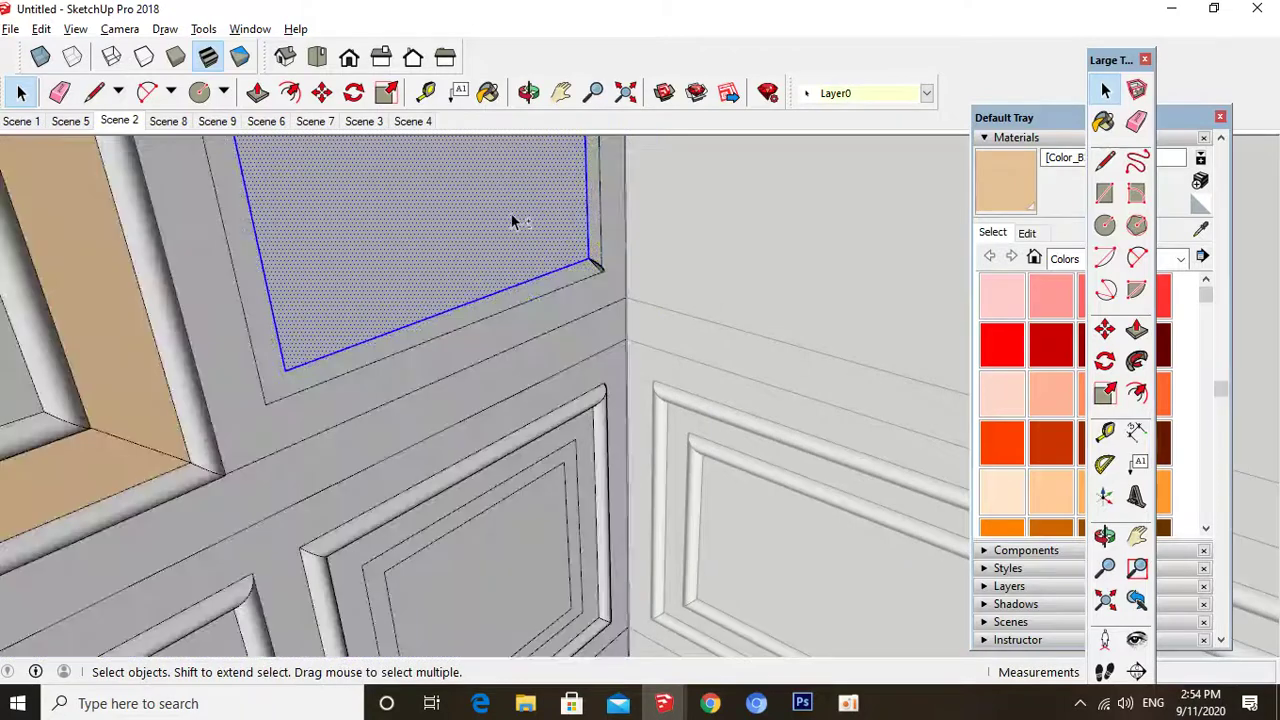
{"action": "left_click", "coordinate": [1136, 361]}
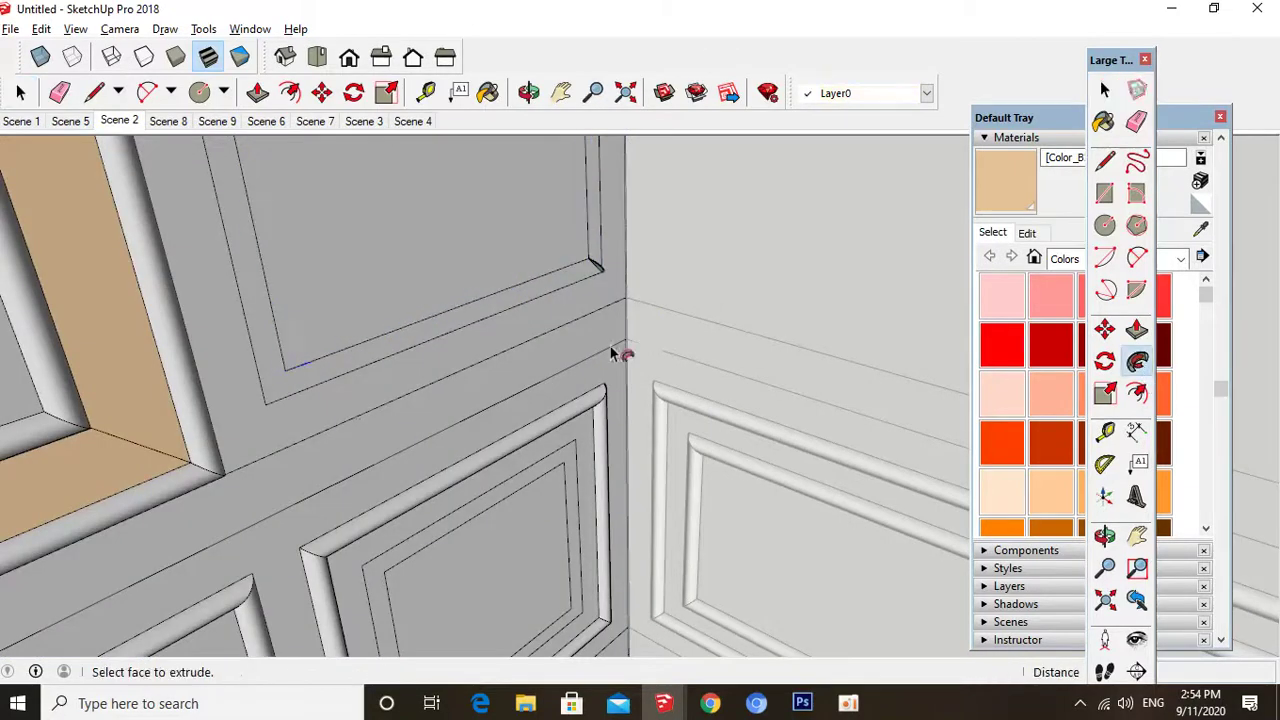
{"action": "left_click", "coordinate": [612, 278]}
{"action": "key", "text": "space"}
- Draw an arc between the upper corners of the narrow lower panel's two inner outlines and close it with a line
{"action": "scroll", "coordinate": [466, 650], "scroll_direction": "up", "scroll_amount": 3}
{"action": "key", "text": "a"}
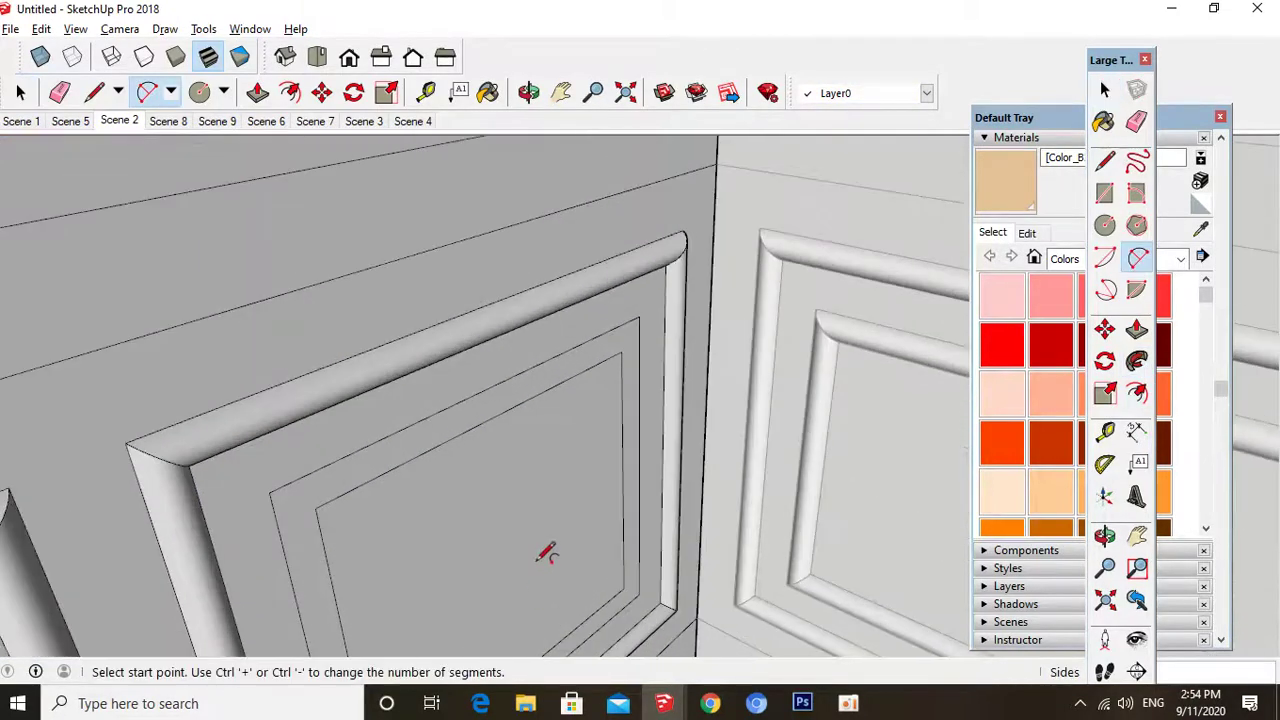
{"action": "left_click", "coordinate": [639, 316]}
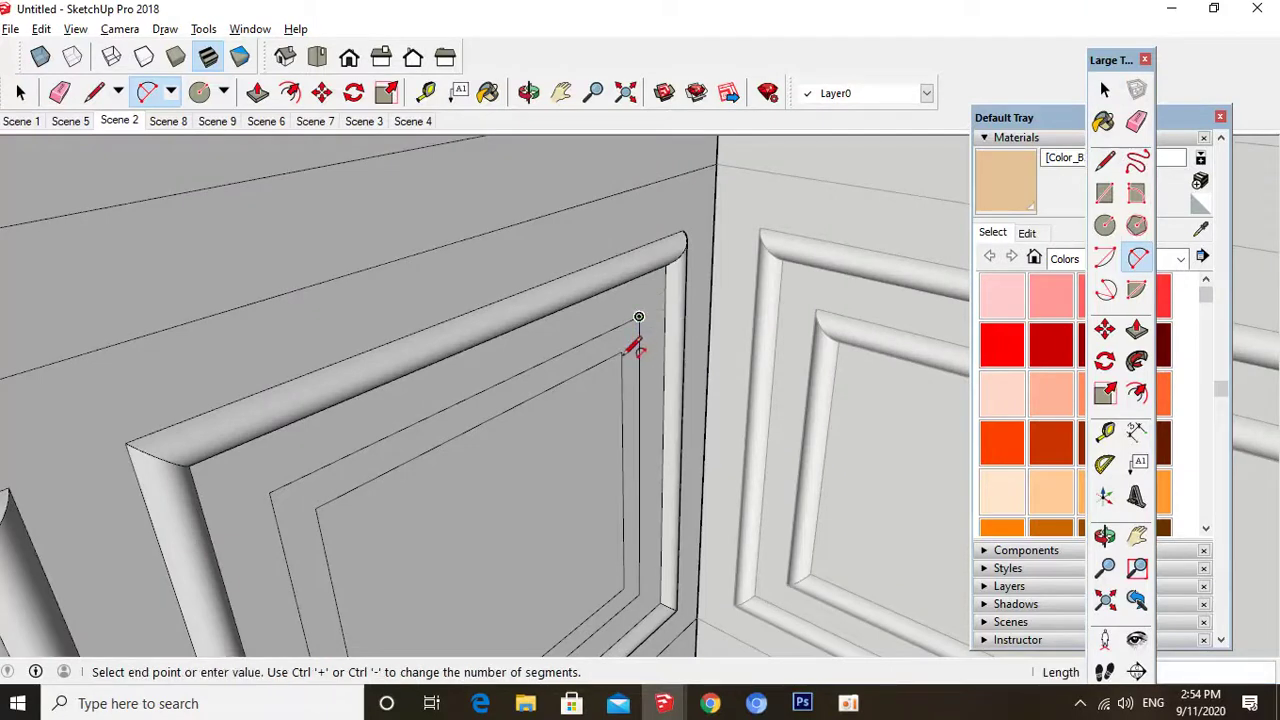
{"action": "left_click", "coordinate": [621, 352]}
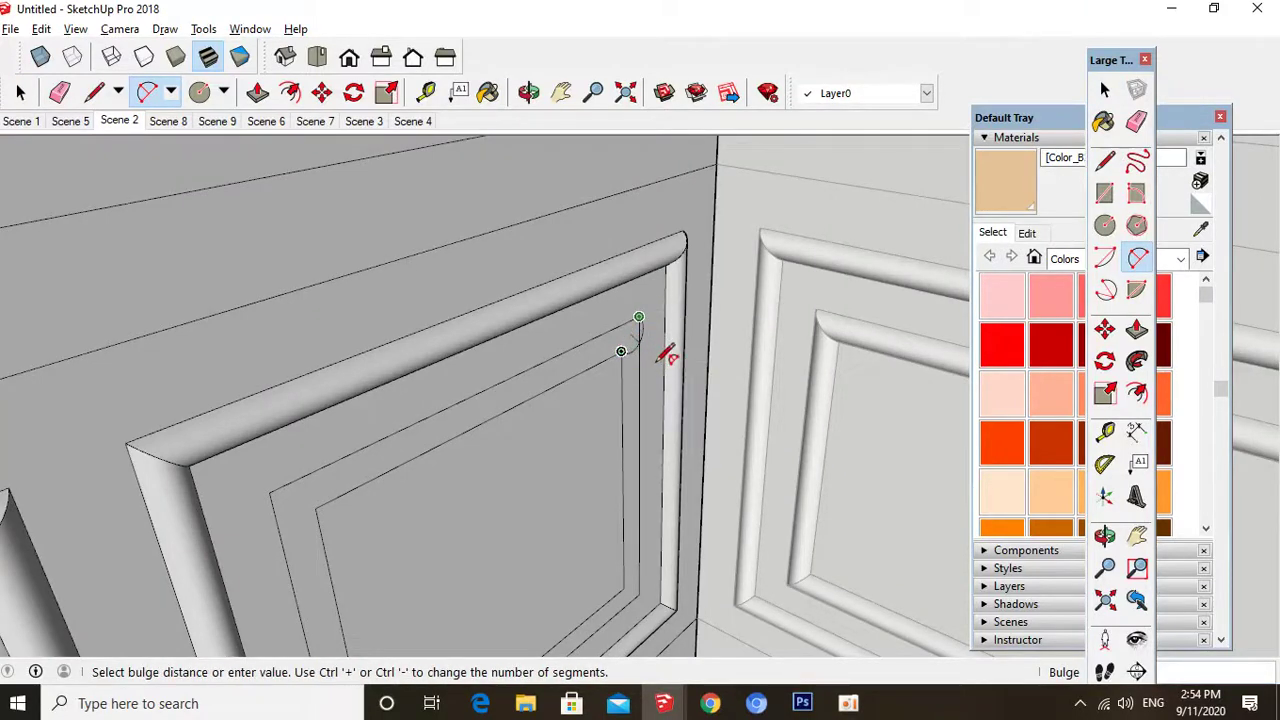
{"action": "left_click", "coordinate": [645, 340]}
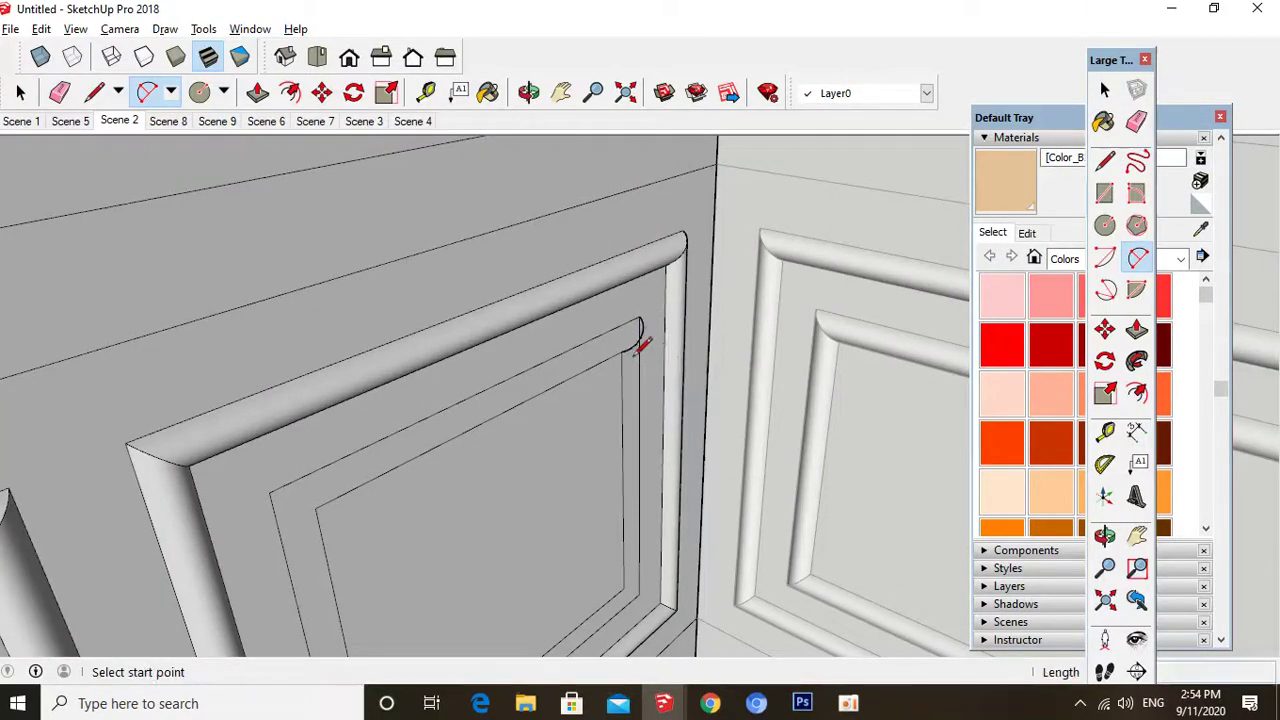
{"action": "key", "text": "l"}
{"action": "left_click", "coordinate": [621, 351]}
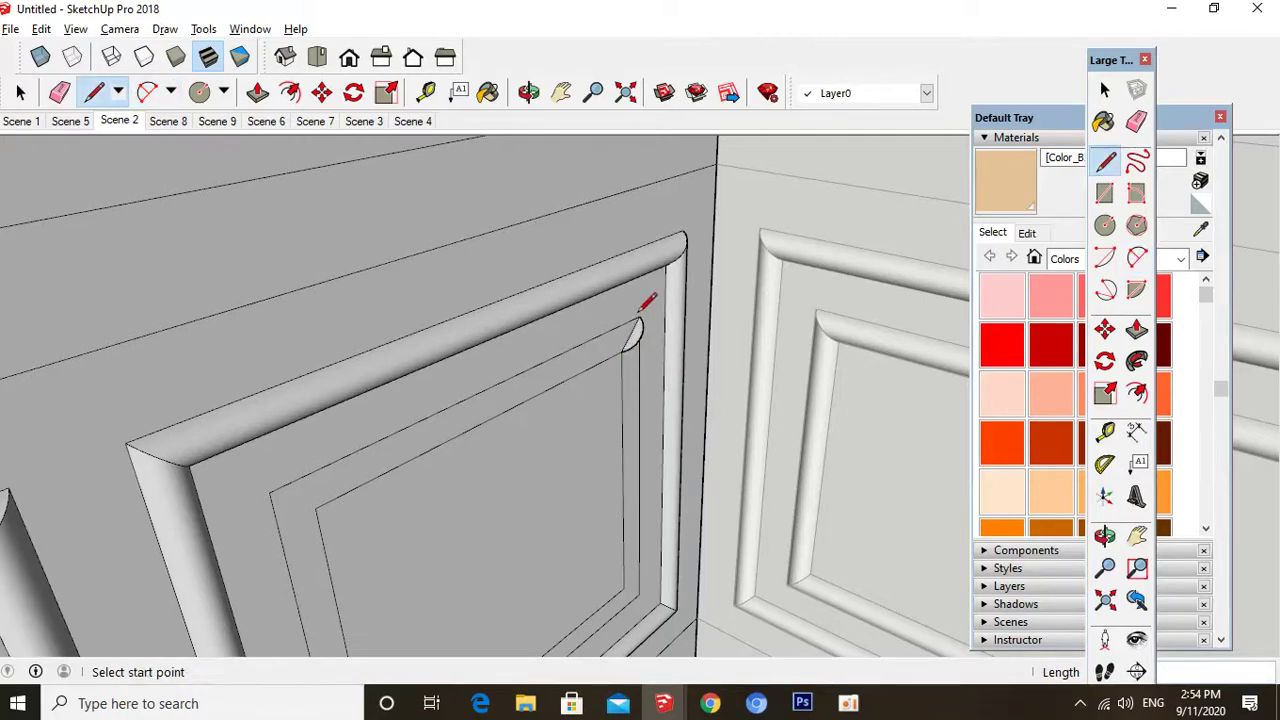
- Copy the closed arc profile to the matching inner outline corner of the neighbouring wide lower panel
{"action": "key", "text": "space"}
{"action": "left_click", "coordinate": [630, 347]}
{"action": "key", "text": "m"}
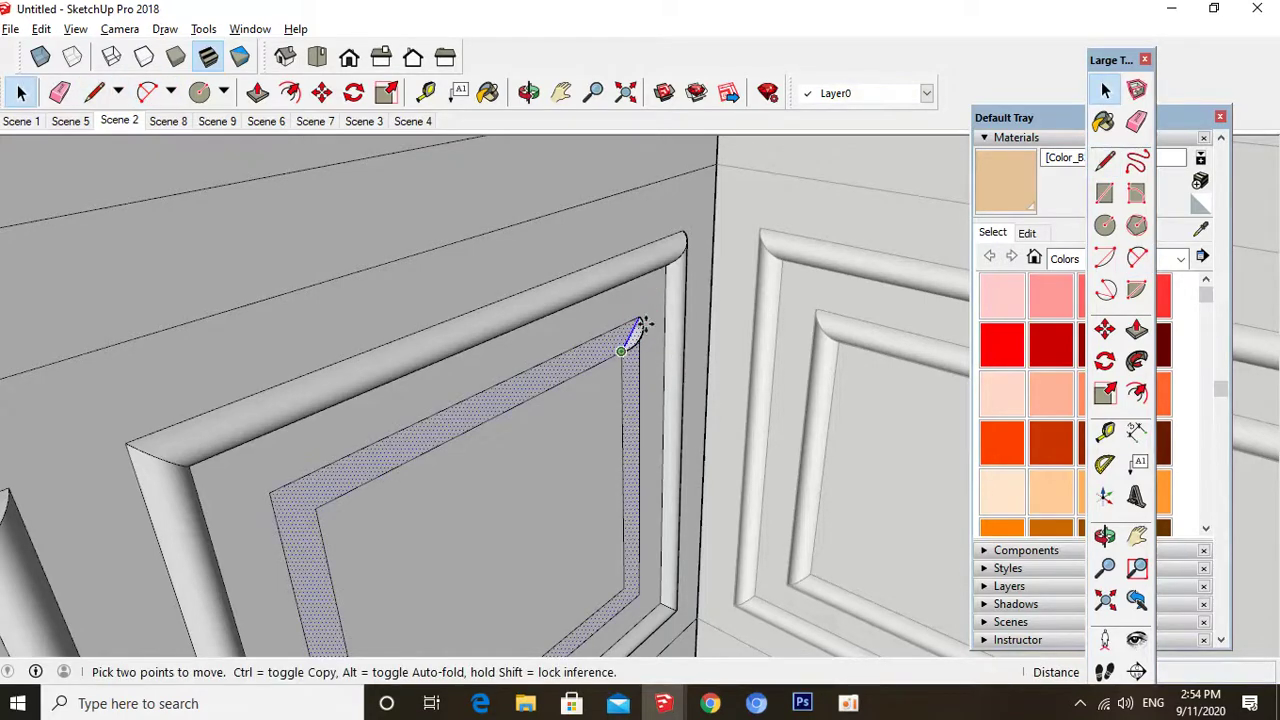
{"action": "key", "text": "space"}
{"action": "scroll", "coordinate": [640, 335], "scroll_direction": "up", "scroll_amount": 5}
{"action": "left_click", "coordinate": [625, 345]}
{"action": "key", "text": "m"}
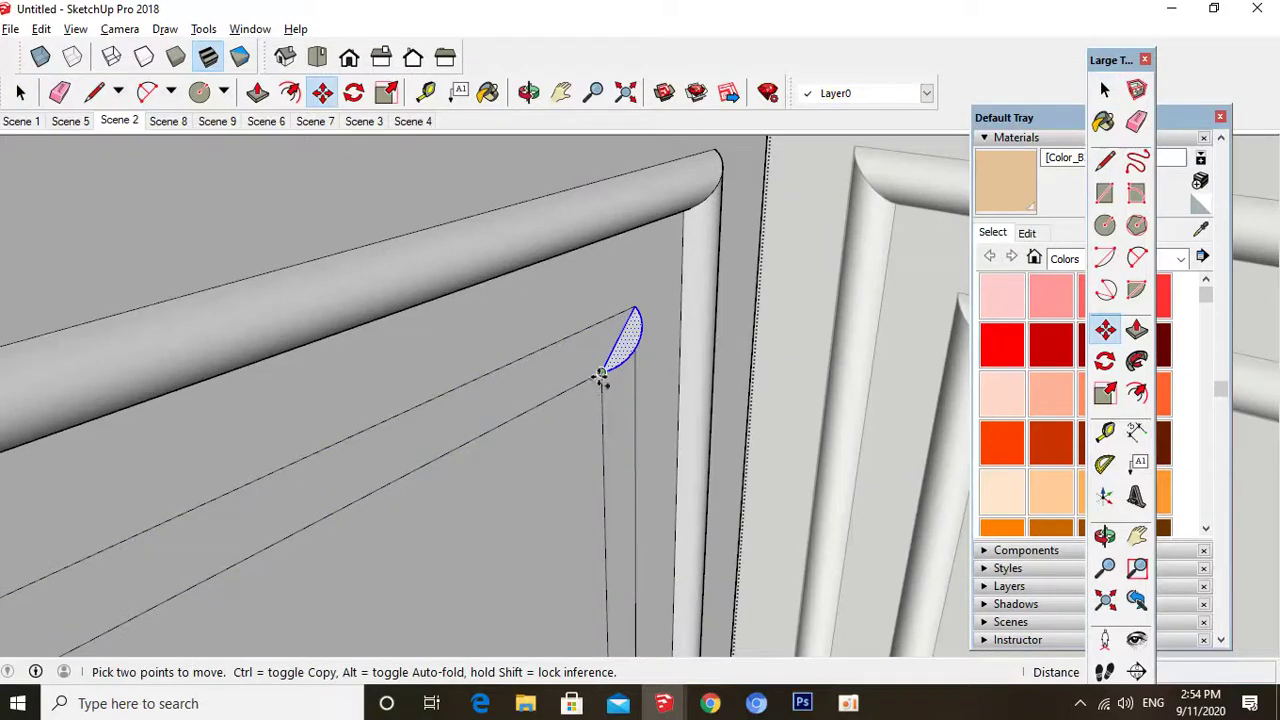
{"action": "key", "text": "ctrl"}
{"action": "left_click", "coordinate": [601, 373]}
{"action": "scroll", "coordinate": [675, 268], "scroll_direction": "down", "scroll_amount": 6}
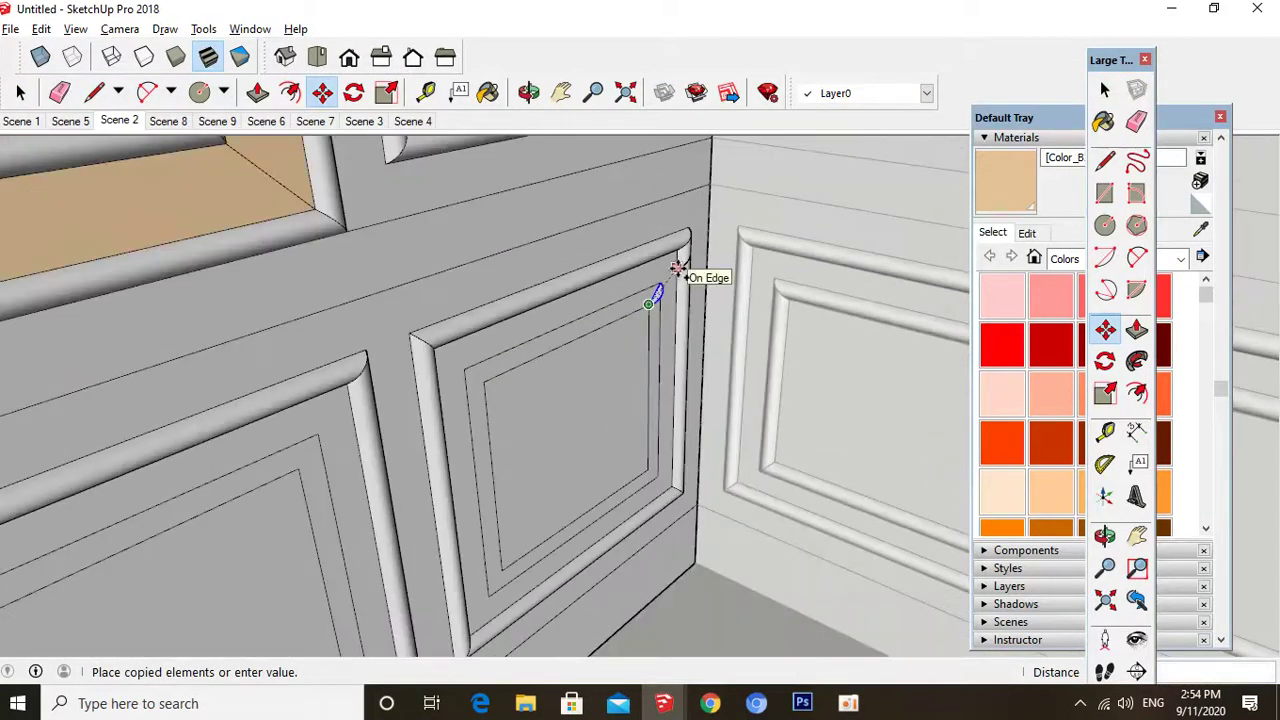
{"action": "scroll", "coordinate": [260, 465], "scroll_direction": "up", "scroll_amount": 4}
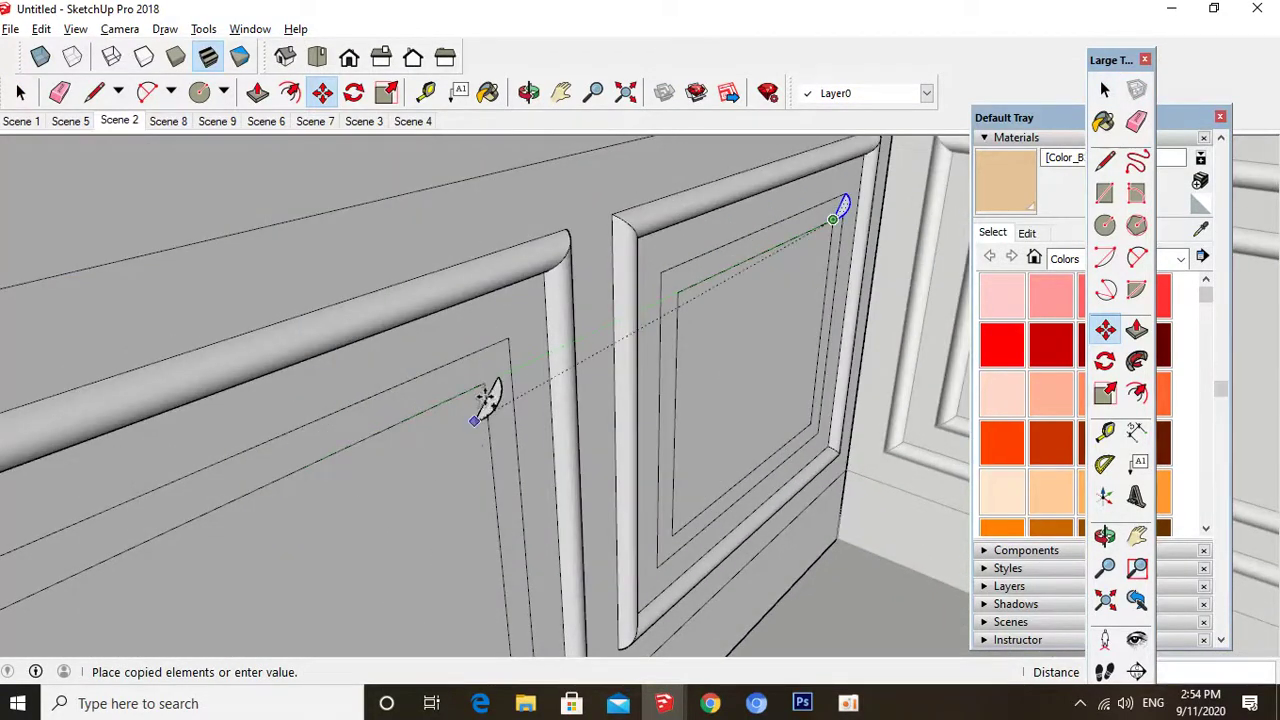
{"action": "left_click", "coordinate": [487, 398]}
- Sweep the copied profile around the wide lower panel's innermost face with Follow Me to form its inner molding
{"action": "key", "text": "space"}
{"action": "left_click", "coordinate": [460, 448]}
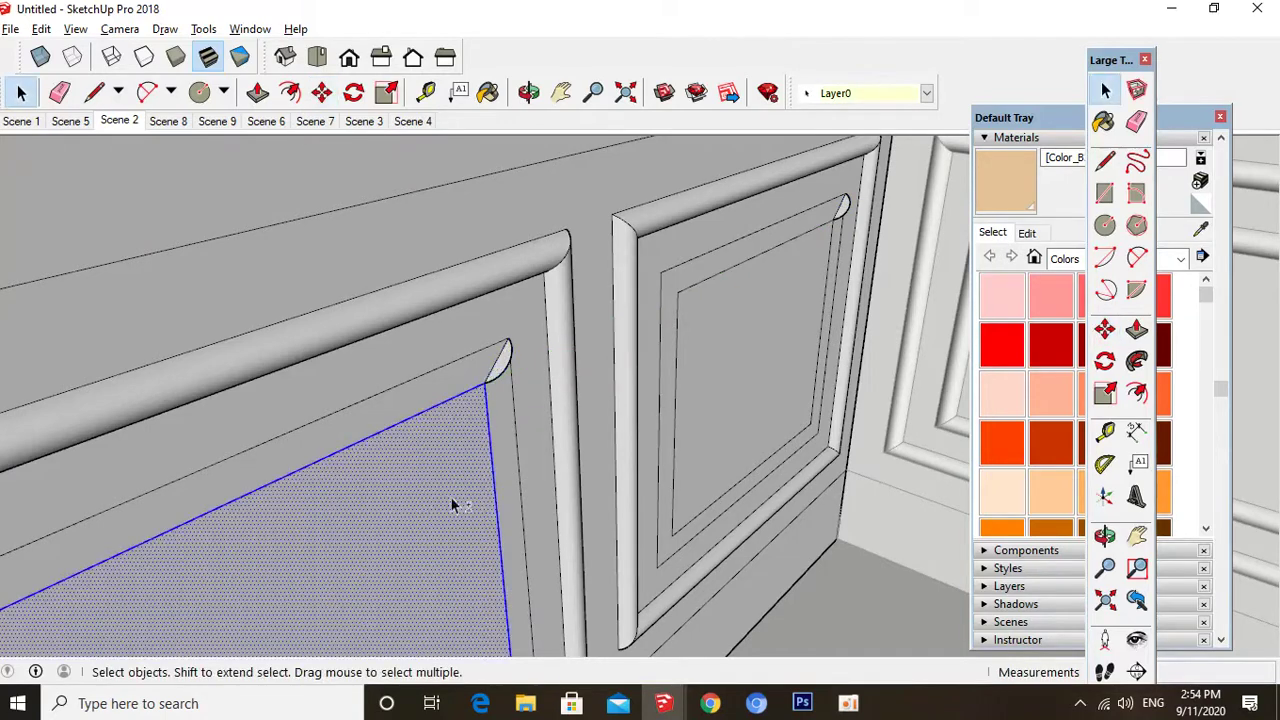
{"action": "left_click", "coordinate": [1137, 361]}
{"action": "left_click", "coordinate": [500, 360]}
{"action": "key", "text": "space"}
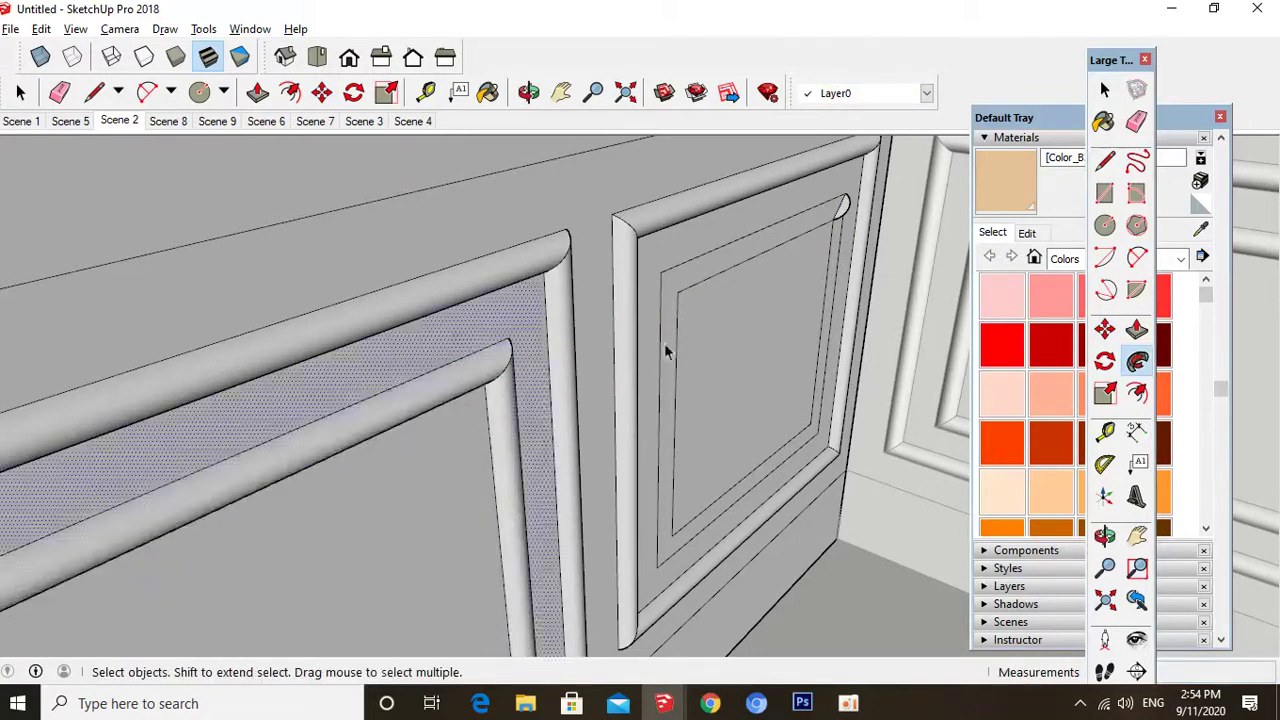
- Sweep the original profile around the narrow lower panel's innermost edges with Follow Me
{"action": "left_click", "coordinate": [665, 344]}
{"action": "double_click", "coordinate": [738, 330]}
{"action": "left_click", "coordinate": [786, 315], "text": "shift"}
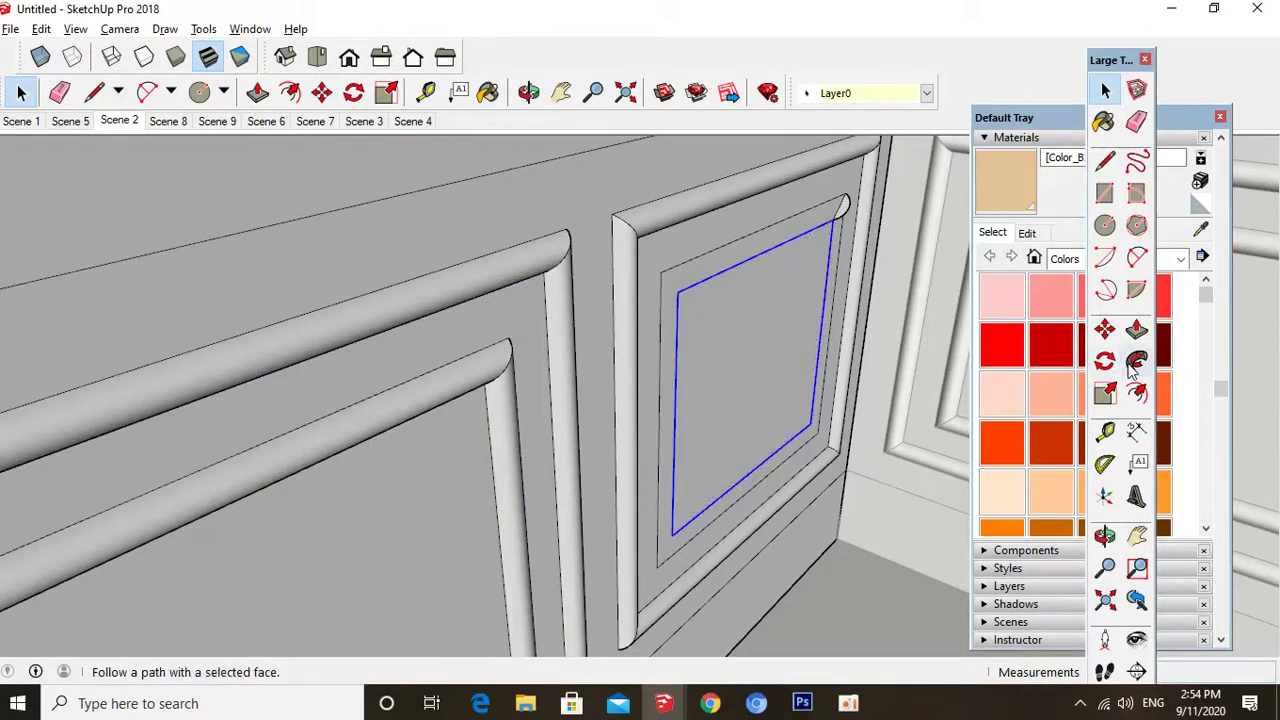
{"action": "left_click", "coordinate": [1133, 368]}
{"action": "left_click", "coordinate": [848, 214]}
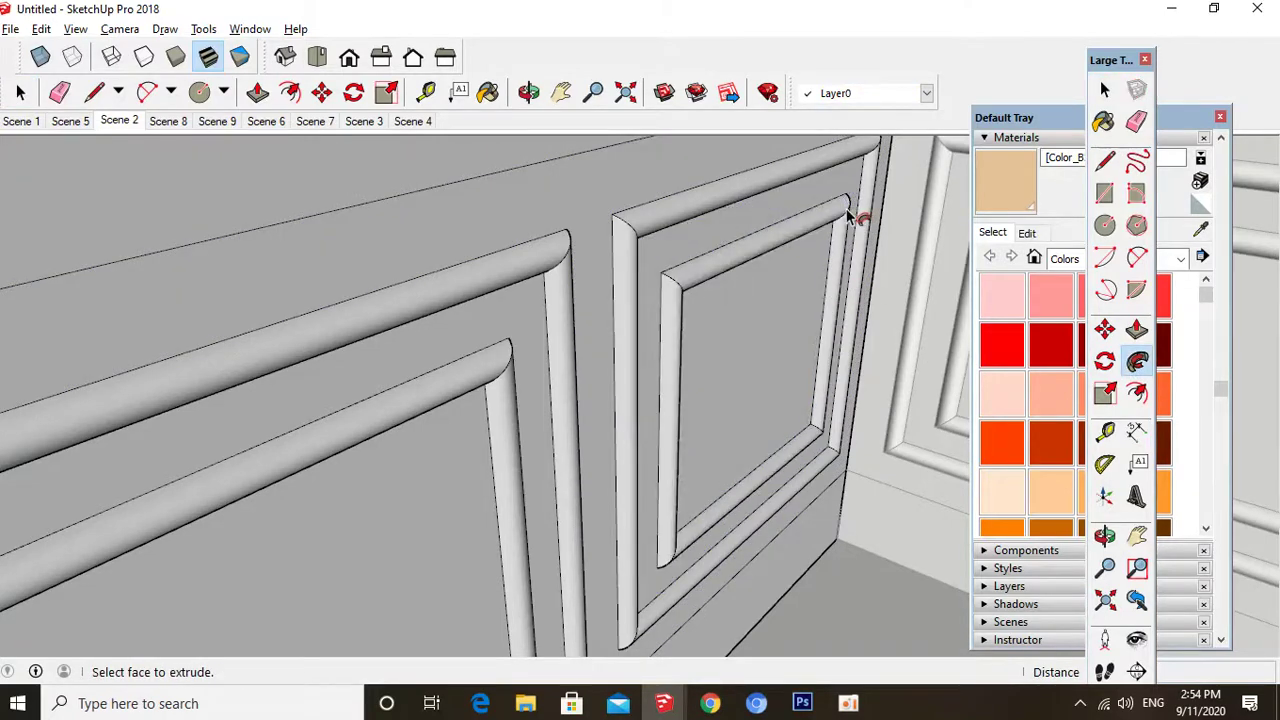
- Switch to the Right view and offset the inner face of the slanted panel beside the horse picture inward twice
{"action": "key", "text": "space"}
{"action": "left_click", "coordinate": [381, 57]}
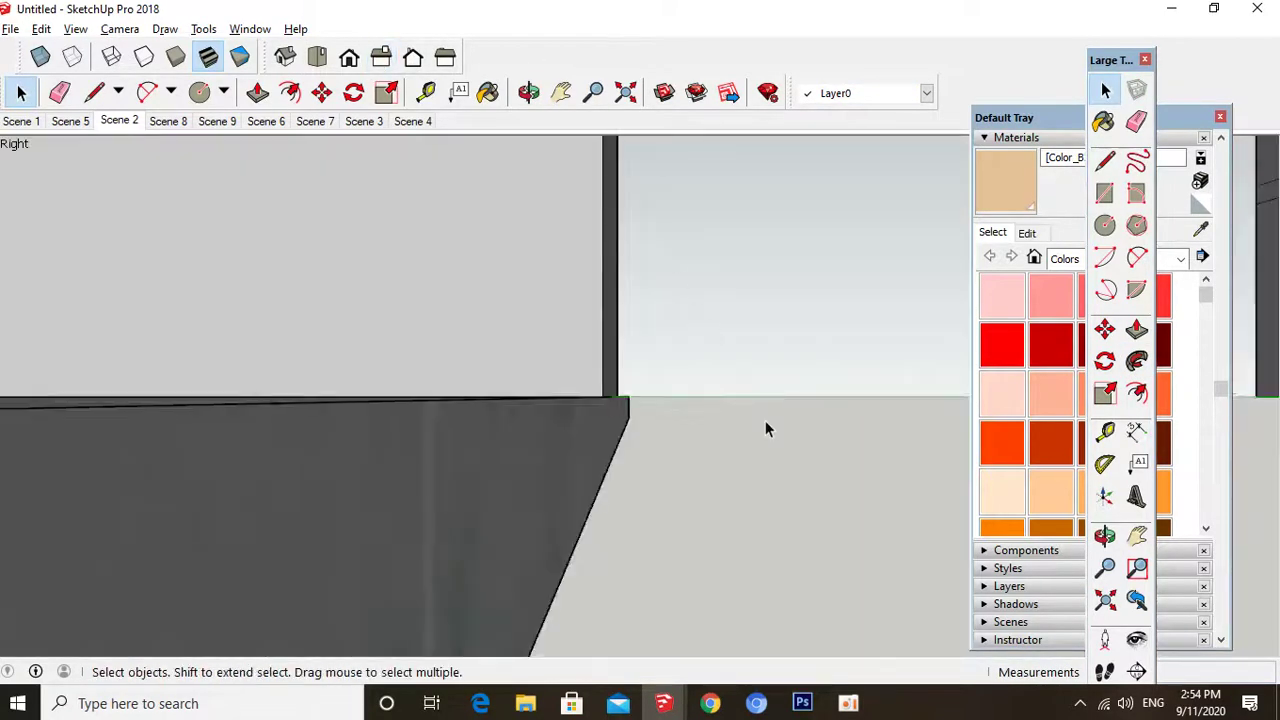
{"action": "scroll", "coordinate": [770, 484], "scroll_direction": "down", "scroll_amount": 4}
{"action": "scroll", "coordinate": [63, 171], "scroll_direction": "up", "scroll_amount": 3}
{"action": "scroll", "coordinate": [472, 431], "scroll_direction": "up", "scroll_amount": 4}
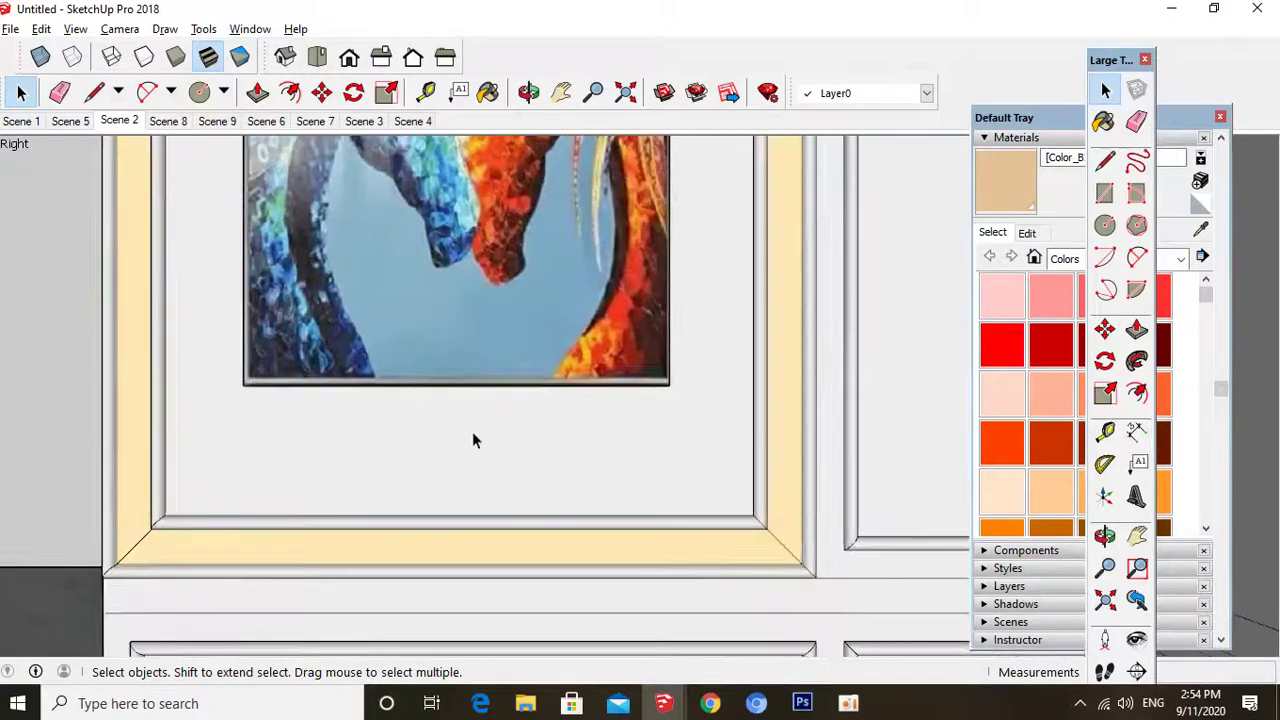
{"action": "scroll", "coordinate": [634, 428], "scroll_direction": "down", "scroll_amount": 6}
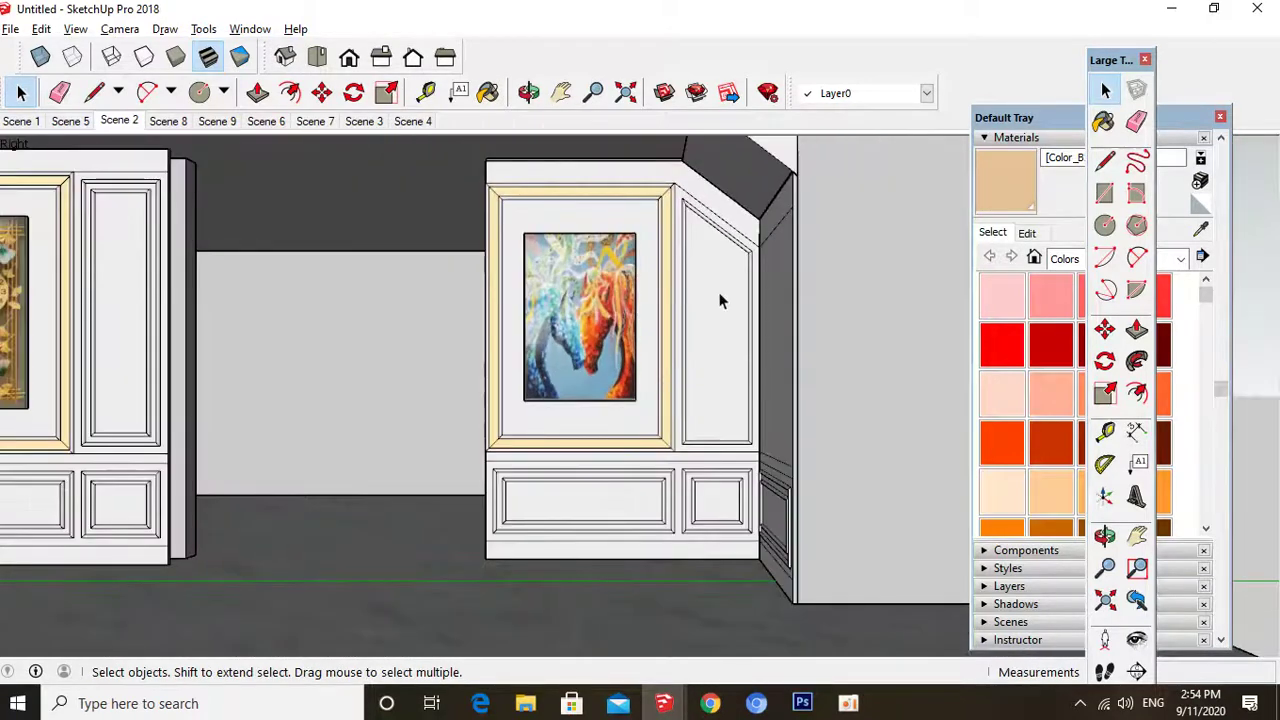
{"action": "double_click", "coordinate": [720, 300]}
{"action": "key", "text": "f"}
{"action": "left_click", "coordinate": [713, 305]}
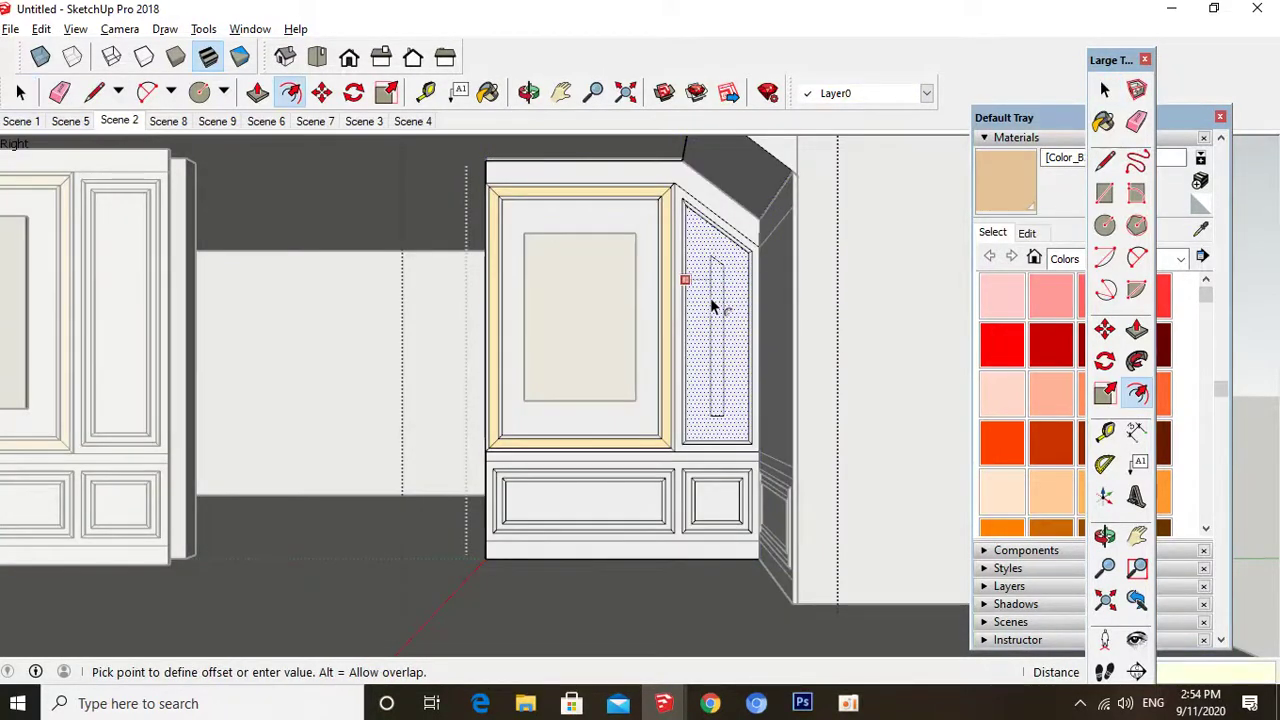
{"action": "key", "text": "Return"}
{"action": "left_click", "coordinate": [714, 276]}
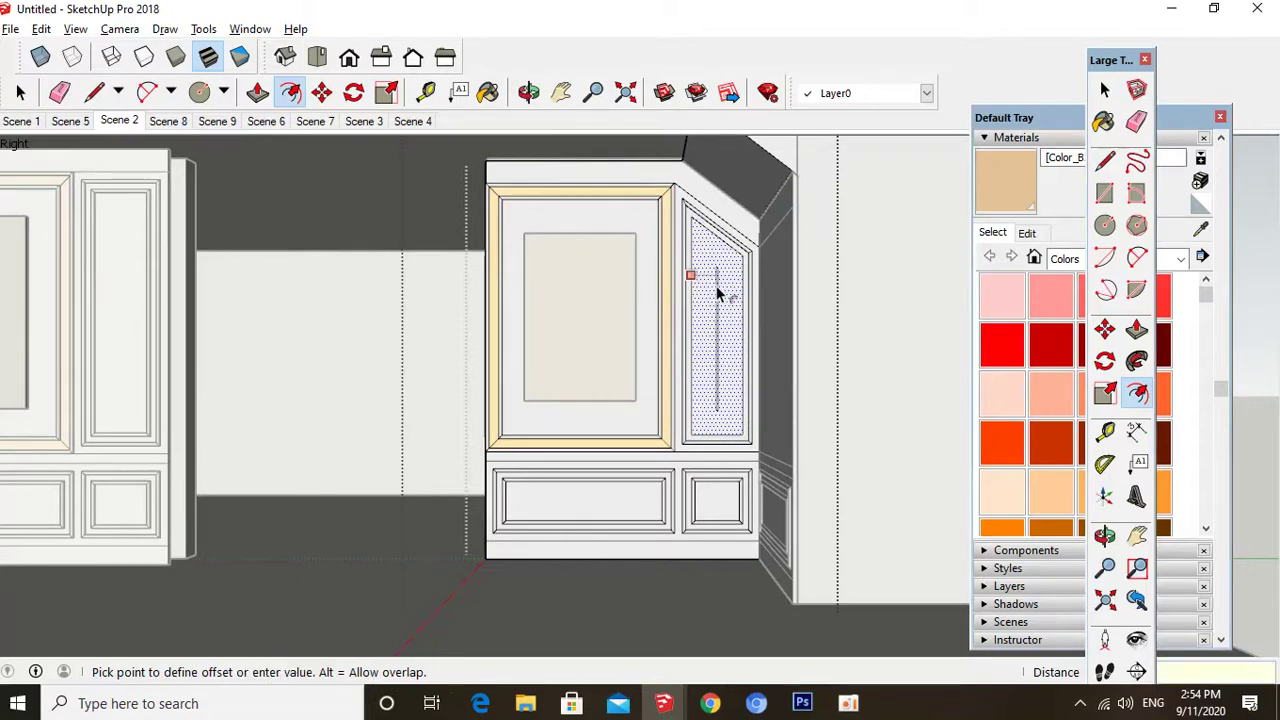
{"action": "left_click", "coordinate": [717, 293]}
- Draw an arc between the lower corners of the slanted panel's two inner outlines and close it with a line
{"action": "left_click", "coordinate": [1135, 257]}
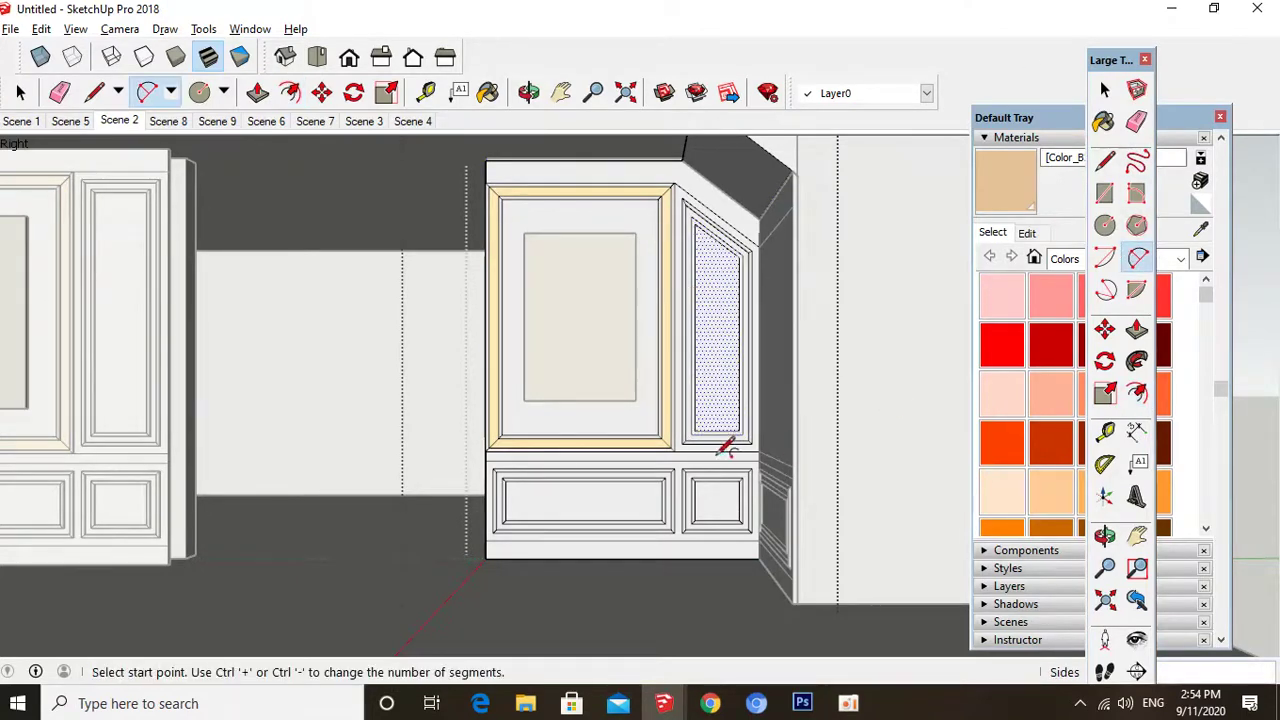
{"action": "scroll", "coordinate": [738, 436], "scroll_direction": "up", "scroll_amount": 5}
{"action": "middle_click_drag", "start_coordinate": [758, 420], "coordinate": [771, 343]}
{"action": "scroll", "coordinate": [766, 374], "scroll_direction": "up", "scroll_amount": 4}
{"action": "scroll", "coordinate": [778, 392], "scroll_direction": "up", "scroll_amount": 3}
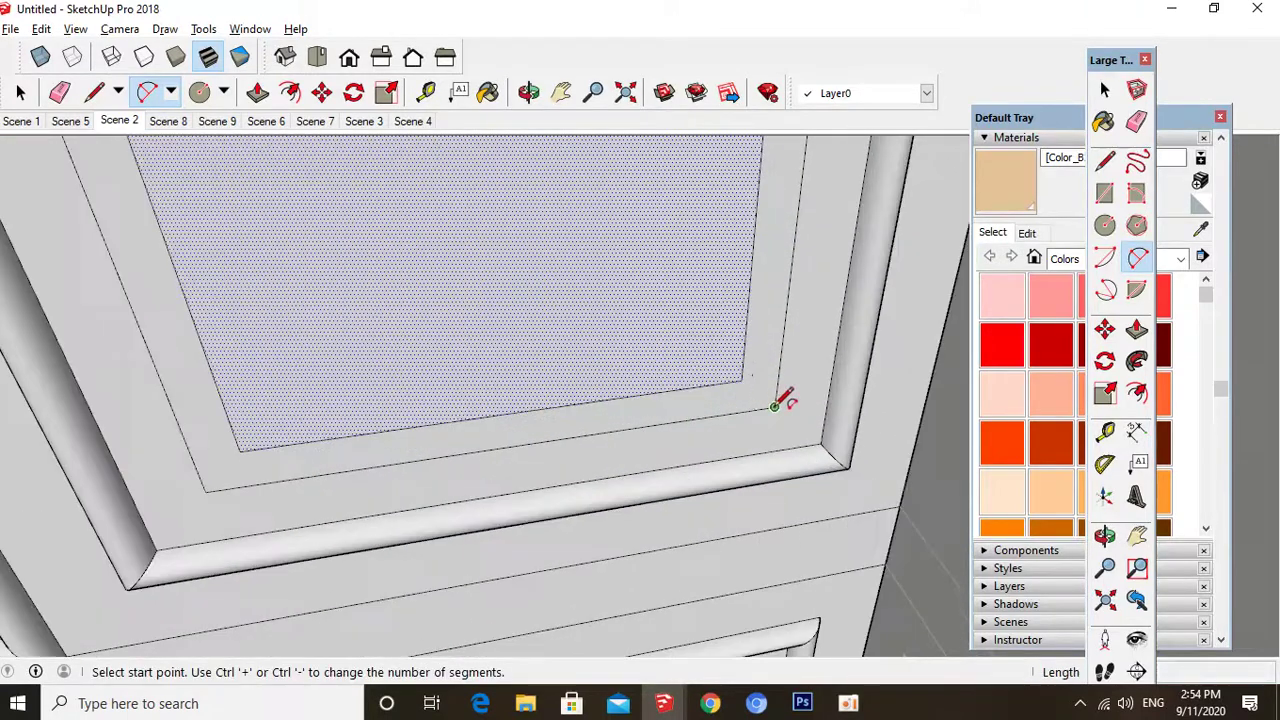
{"action": "left_click", "coordinate": [774, 407]}
{"action": "left_click", "coordinate": [741, 381]}
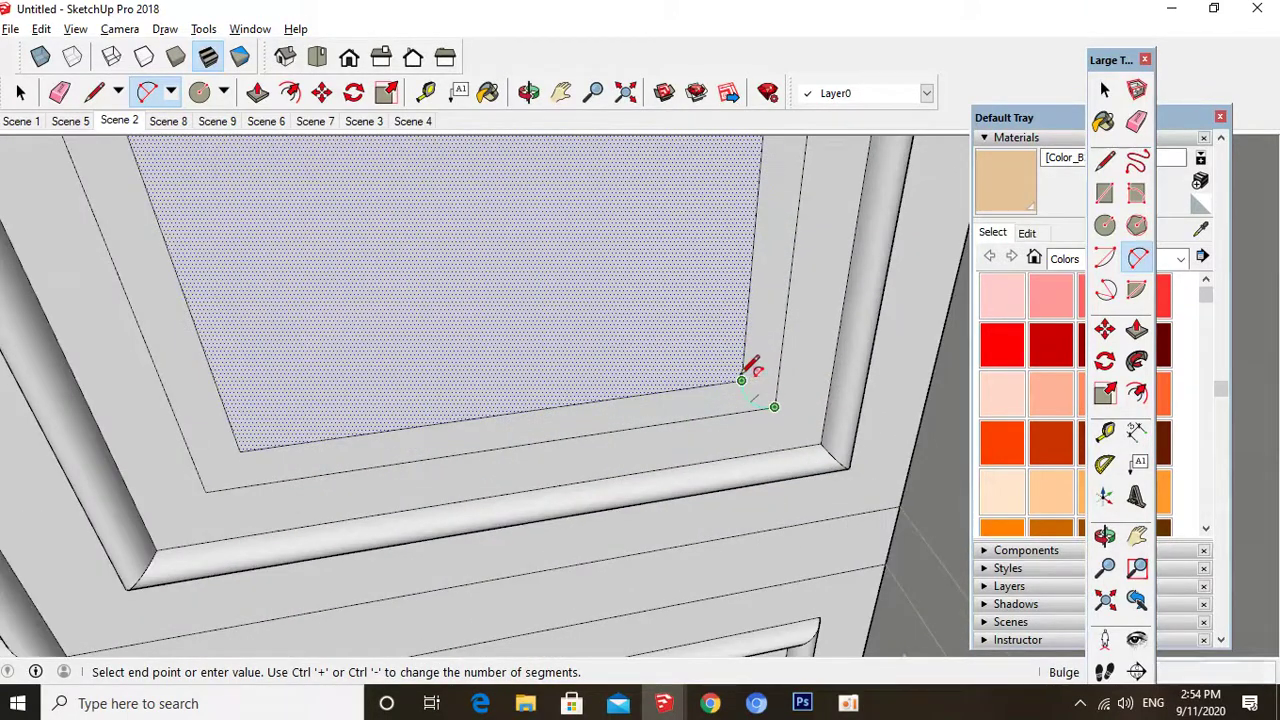
{"action": "left_click", "coordinate": [790, 418]}
{"action": "key", "text": "l"}
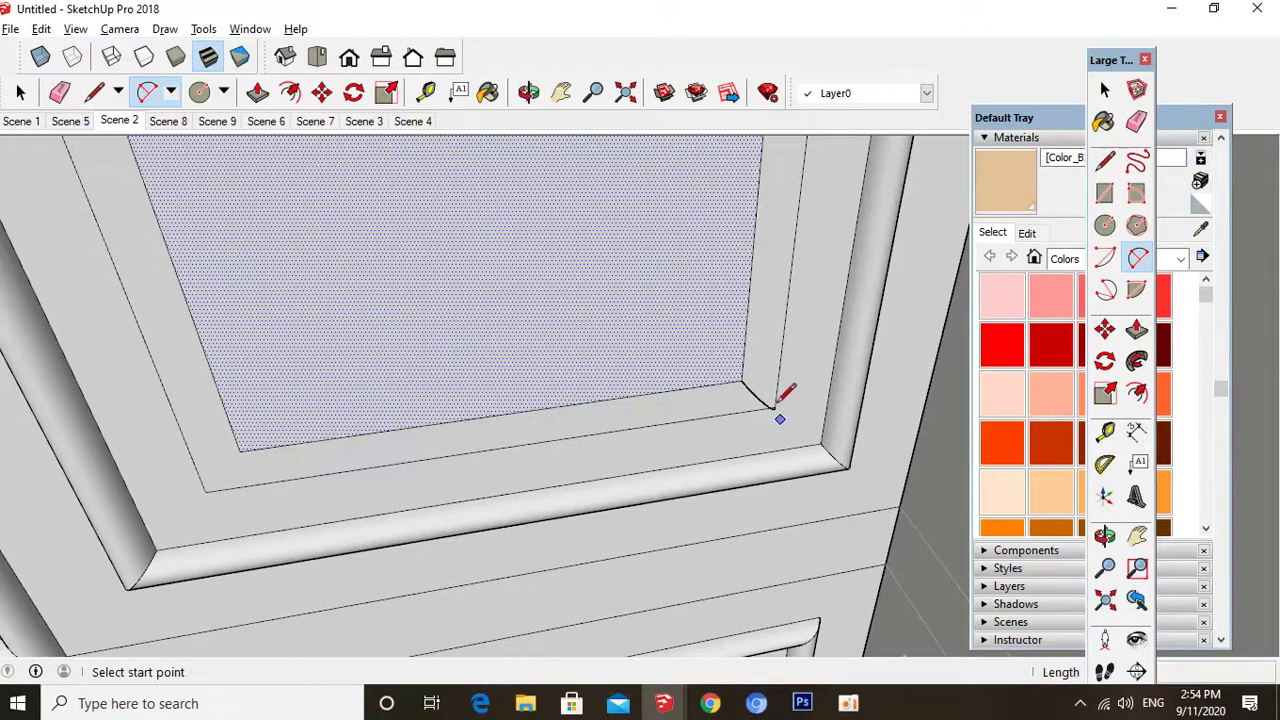
{"action": "scroll", "coordinate": [784, 408], "scroll_direction": "up", "scroll_amount": 2}
{"action": "left_click", "coordinate": [772, 403]}
{"action": "left_click", "coordinate": [730, 362]}
- Sweep the new profile around the slanted panel's innermost face with Follow Me to form its inner molding
{"action": "key", "text": "space"}
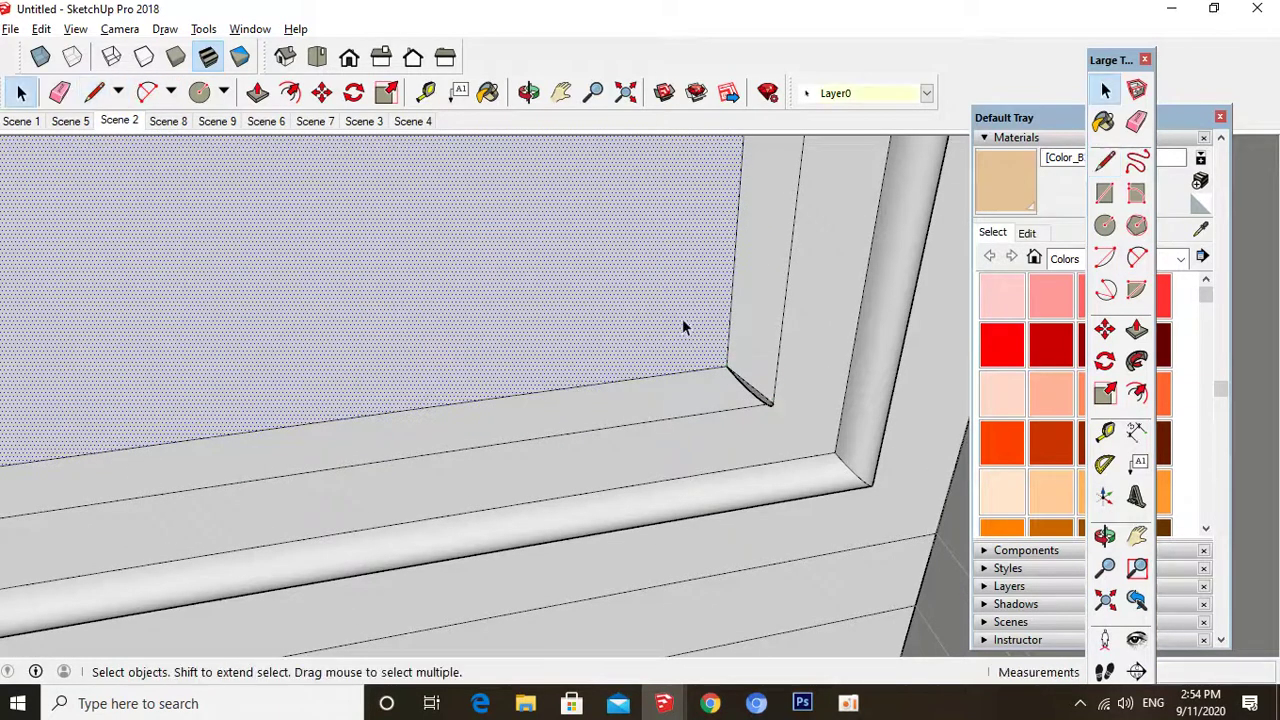
{"action": "left_click", "coordinate": [684, 310]}
{"action": "left_click", "coordinate": [1137, 361]}
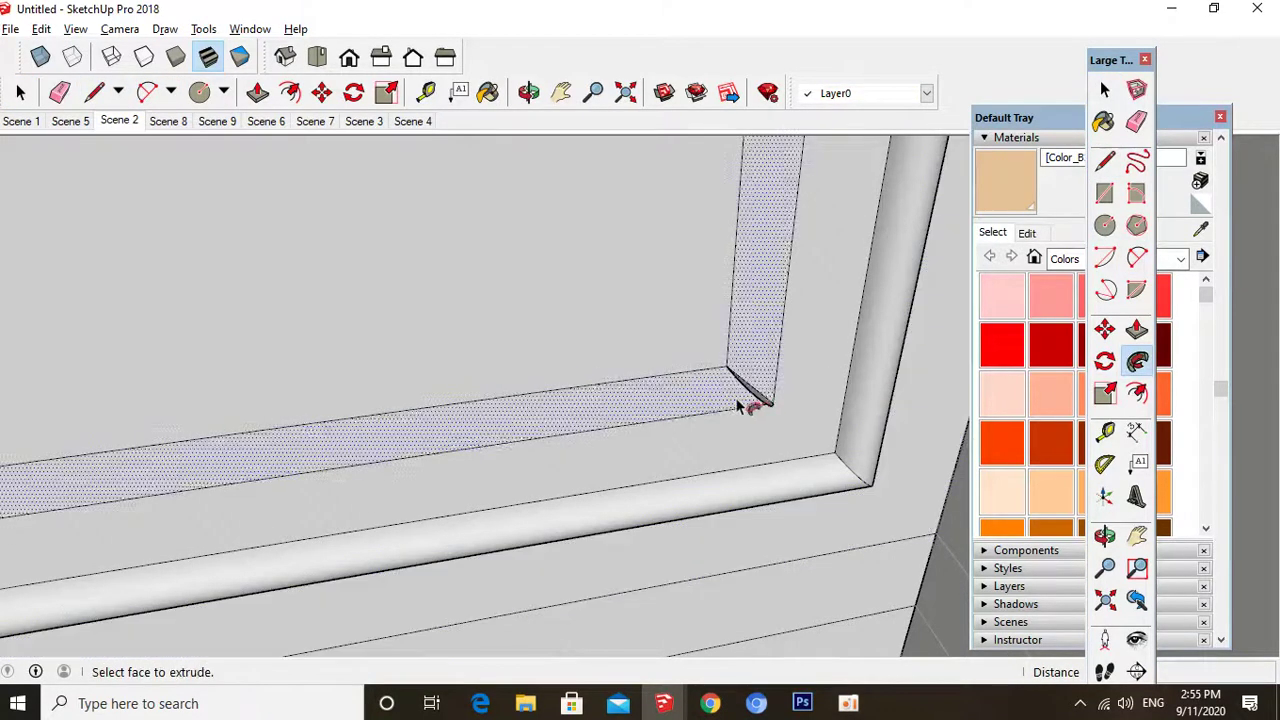
{"action": "left_click", "coordinate": [769, 400]}
{"action": "key", "text": "space"}
- Reposition the Default Tray and paint the white side wall with Color M02 sampled from the slanted panel
{"action": "scroll", "coordinate": [724, 189], "scroll_direction": "down", "scroll_amount": 2}
{"action": "scroll", "coordinate": [677, 200], "scroll_direction": "down", "scroll_amount": 5}
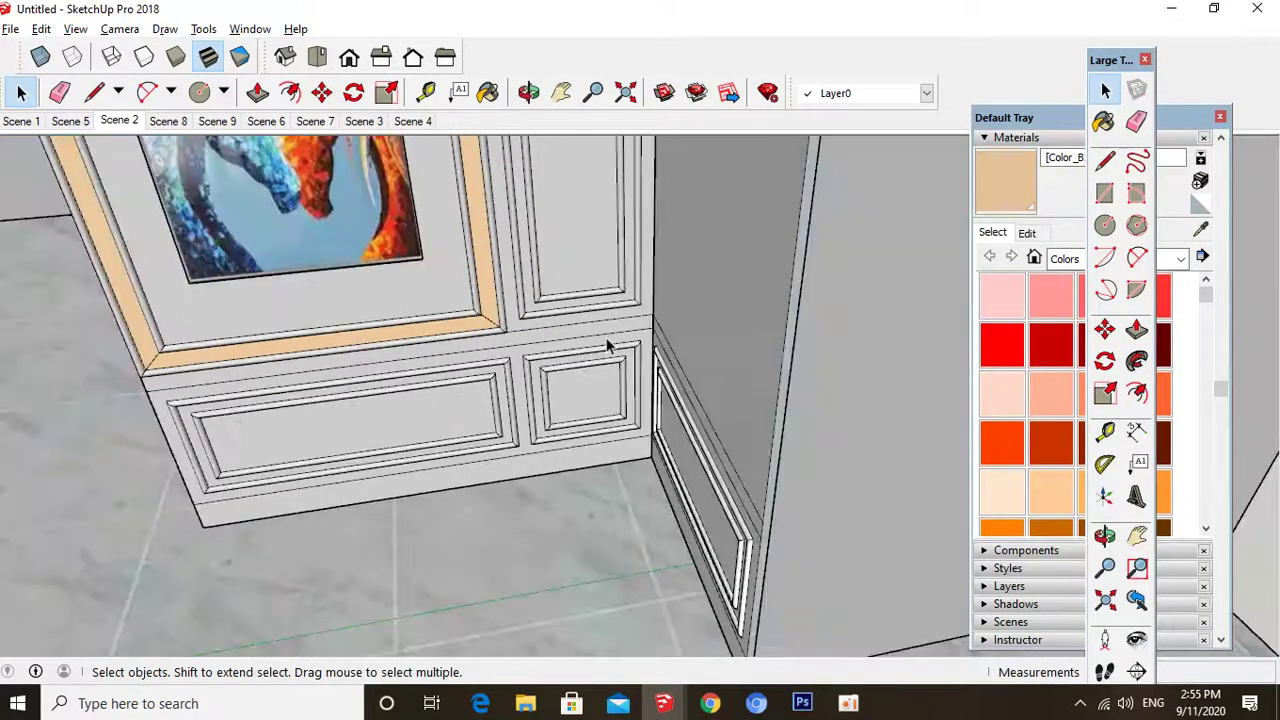
{"action": "middle_click_drag", "start_coordinate": [607, 345], "coordinate": [571, 300]}
{"action": "mouse_move", "coordinate": [1060, 118]}
{"action": "left_mouse_down"}
{"action": "mouse_move", "coordinate": [1063, 100]}
{"action": "mouse_move", "coordinate": [1061, 210]}
{"action": "mouse_move", "coordinate": [957, 209]}
{"action": "left_mouse_up"}
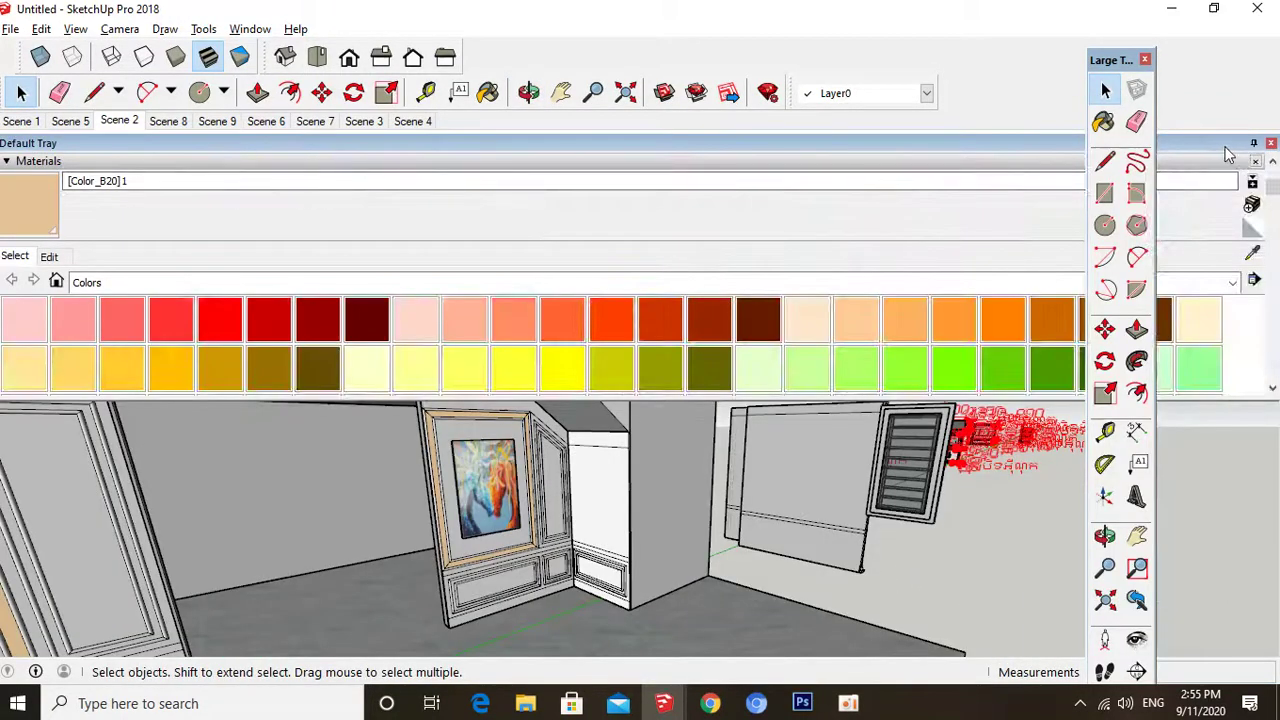
{"action": "left_click_drag", "start_coordinate": [1216, 152], "coordinate": [811, 163]}
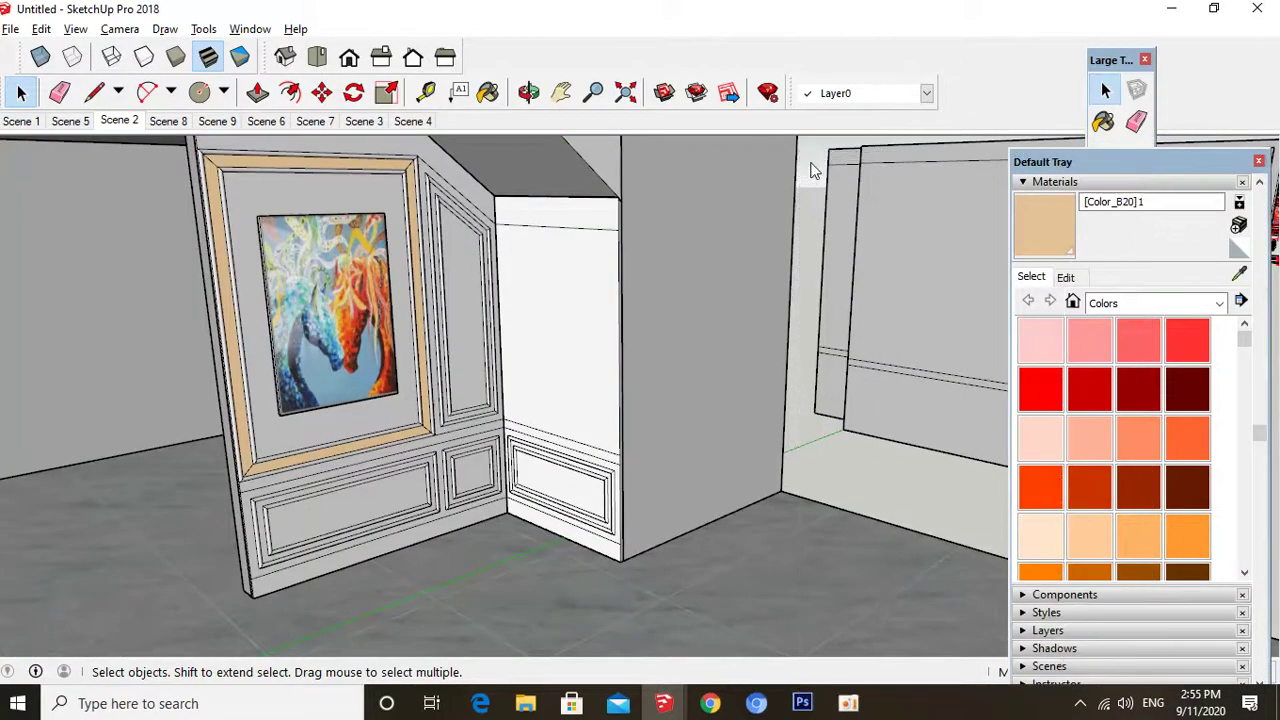
{"action": "left_click", "coordinate": [1031, 279]}
{"action": "left_click", "coordinate": [462, 236]}
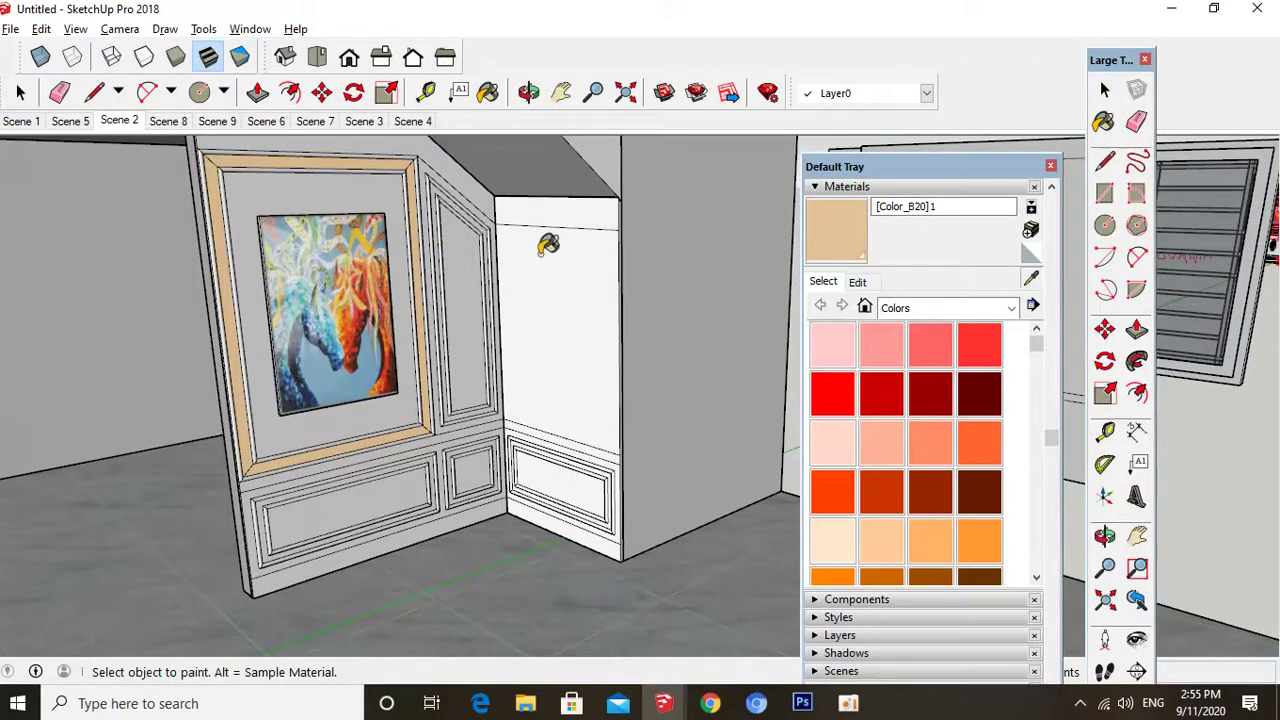
{"action": "left_click", "coordinate": [545, 247]}
{"action": "key", "text": "space"}
- Offset the large face above the side wall's lower panel inward by a narrow margin
{"action": "scroll", "coordinate": [545, 247], "scroll_direction": "up", "scroll_amount": 6}
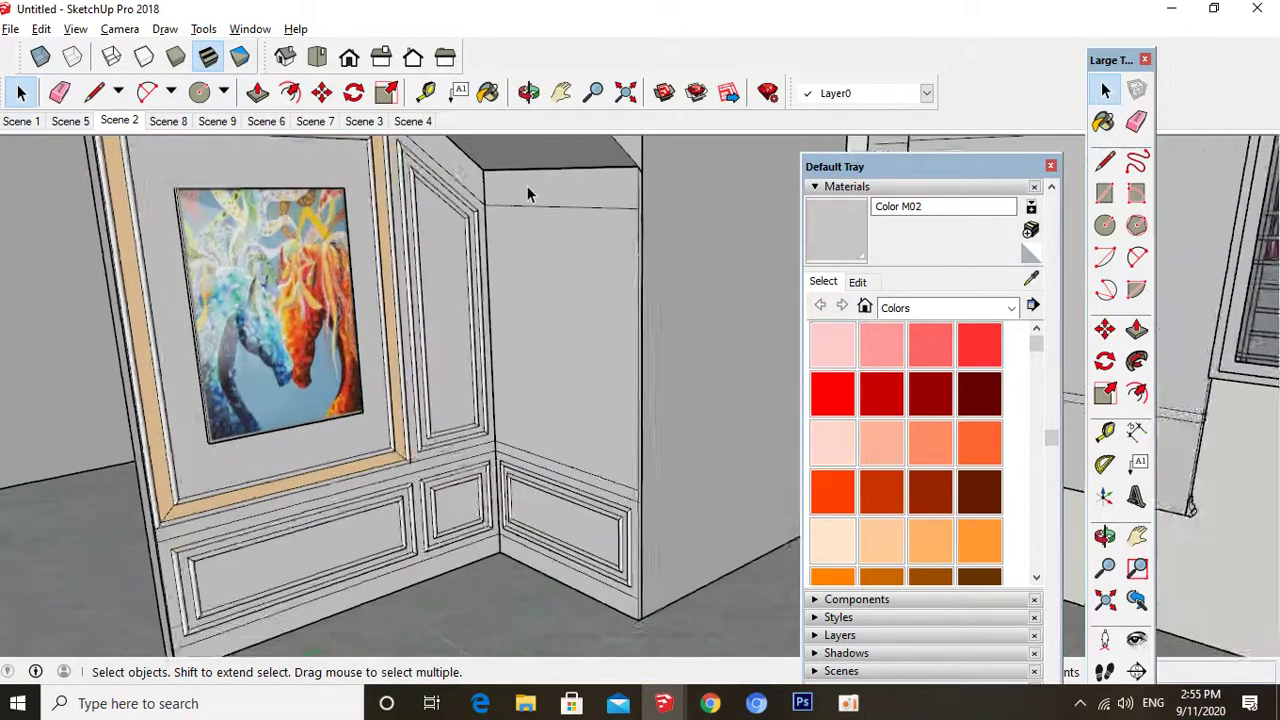
{"action": "left_click", "coordinate": [527, 230]}
{"action": "key", "text": "f"}
{"action": "left_click", "coordinate": [530, 208]}
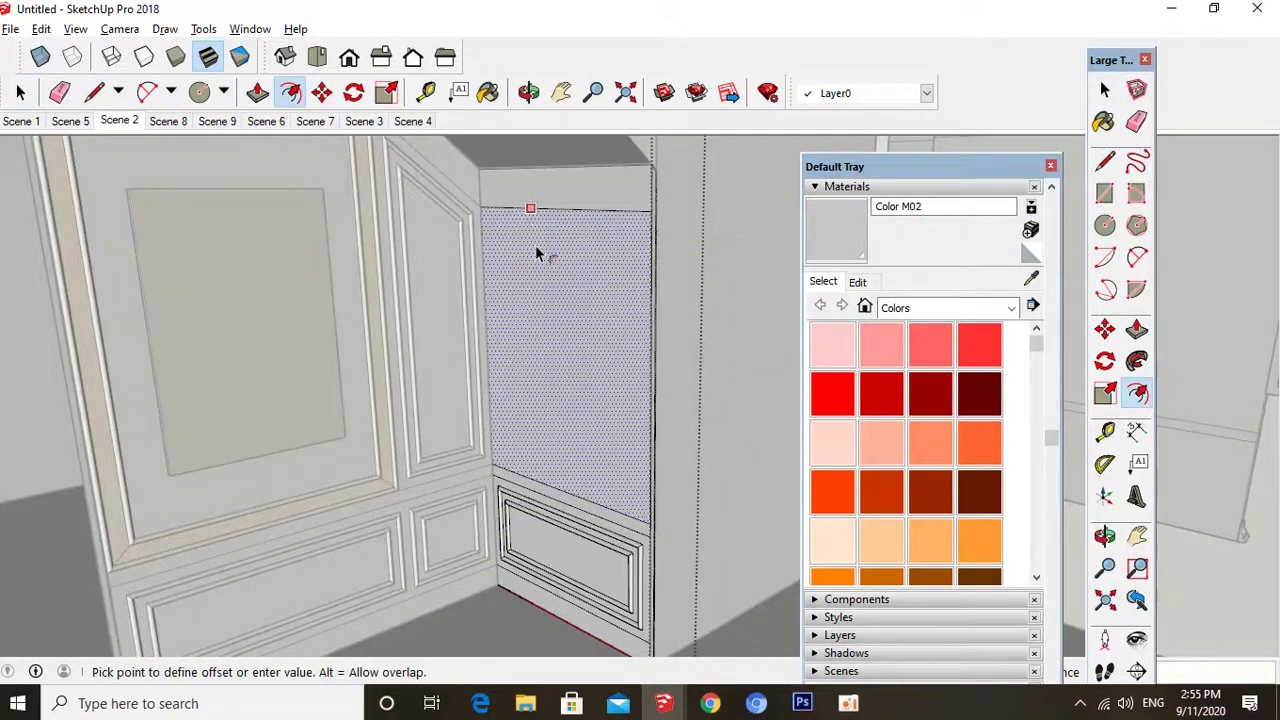
{"action": "key", "text": "Escape"}
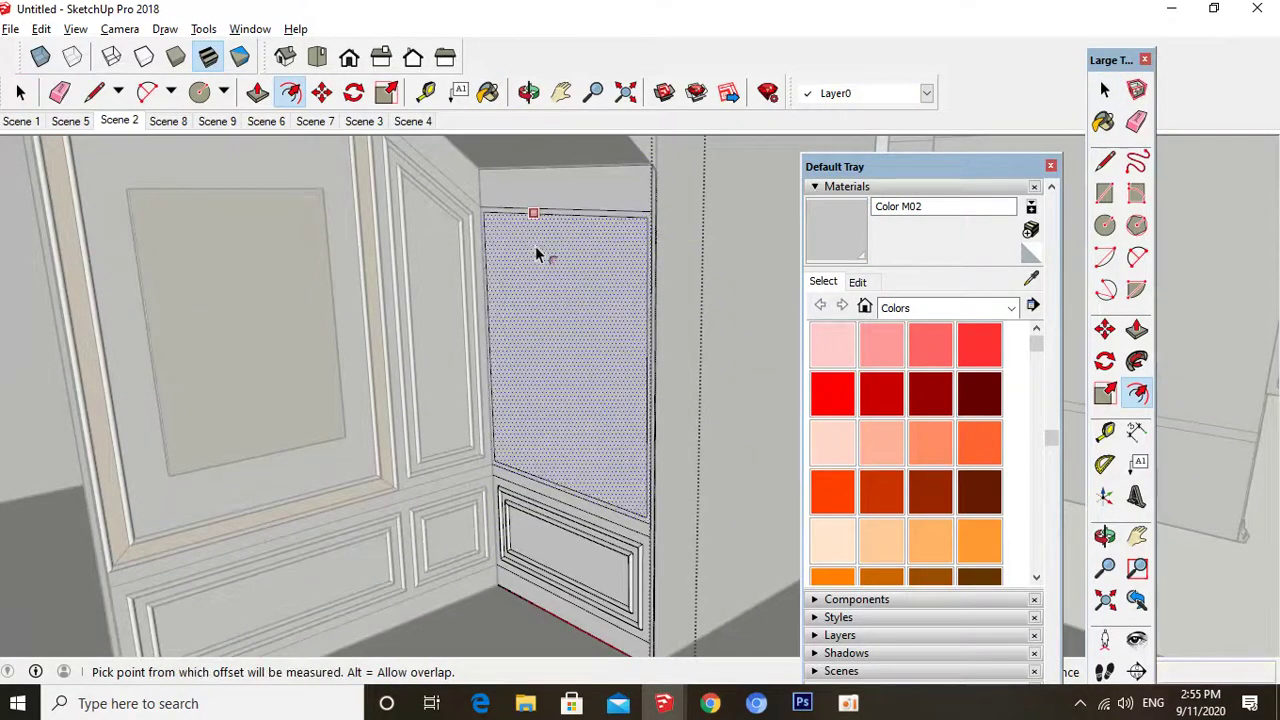
- Draw a bulging arc between the upper side panel's two outline corners beside the slanted panel and close it with a line
{"action": "key", "text": "a"}
{"action": "scroll", "coordinate": [517, 177], "scroll_direction": "up", "scroll_amount": 3}
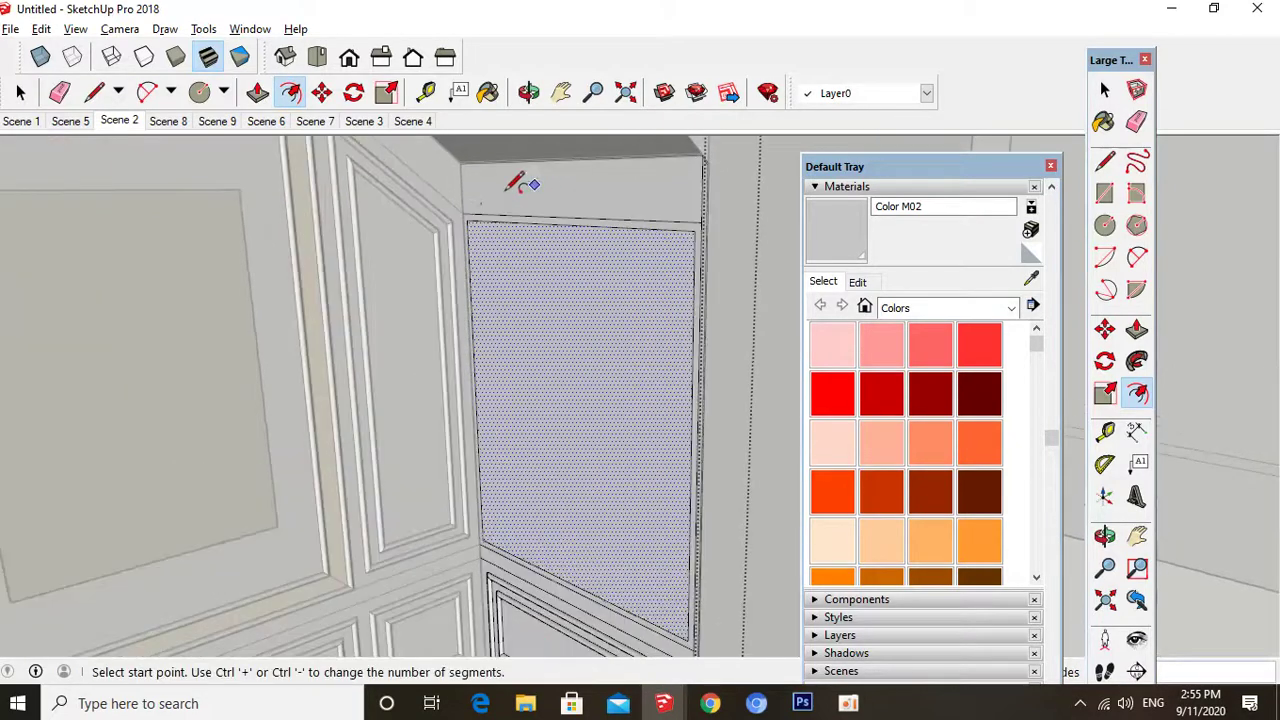
{"action": "mouse_move", "coordinate": [490, 198]}
{"action": "middle_mouse_down"}
{"action": "mouse_move", "coordinate": [431, 237]}
{"action": "mouse_move", "coordinate": [466, 206]}
{"action": "middle_mouse_up"}
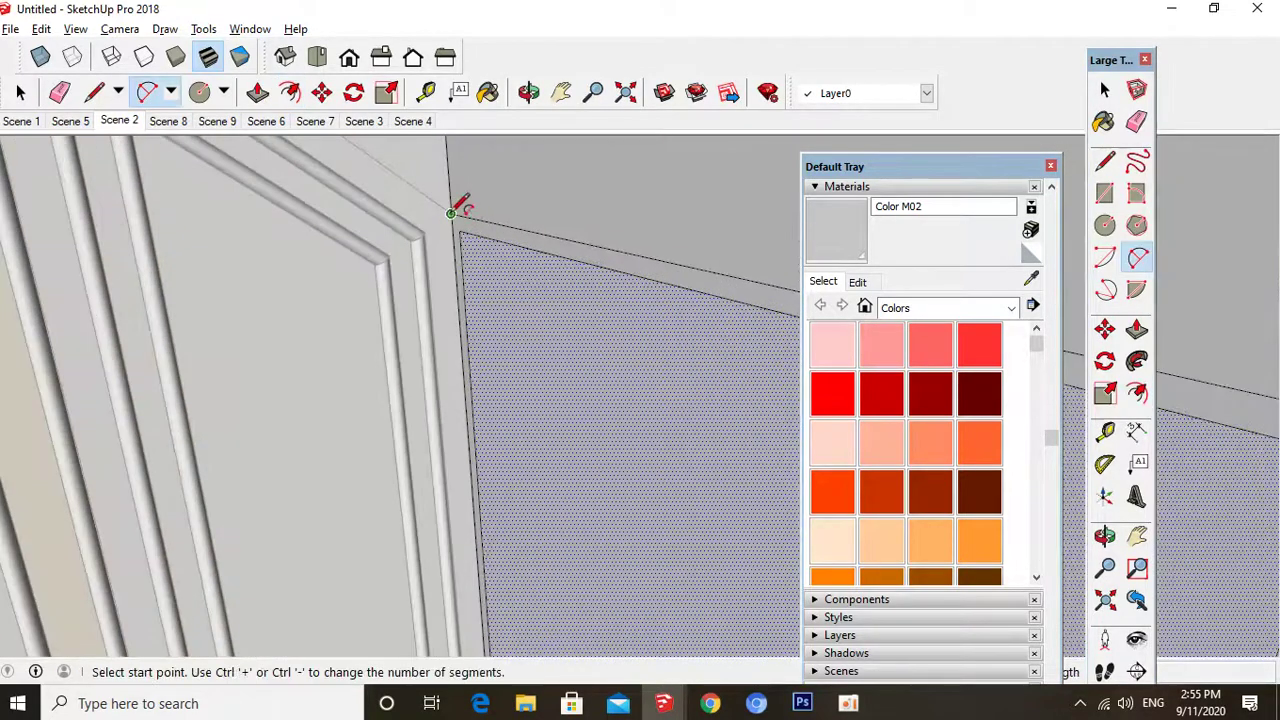
{"action": "left_click", "coordinate": [451, 215]}
{"action": "left_click", "coordinate": [458, 230]}
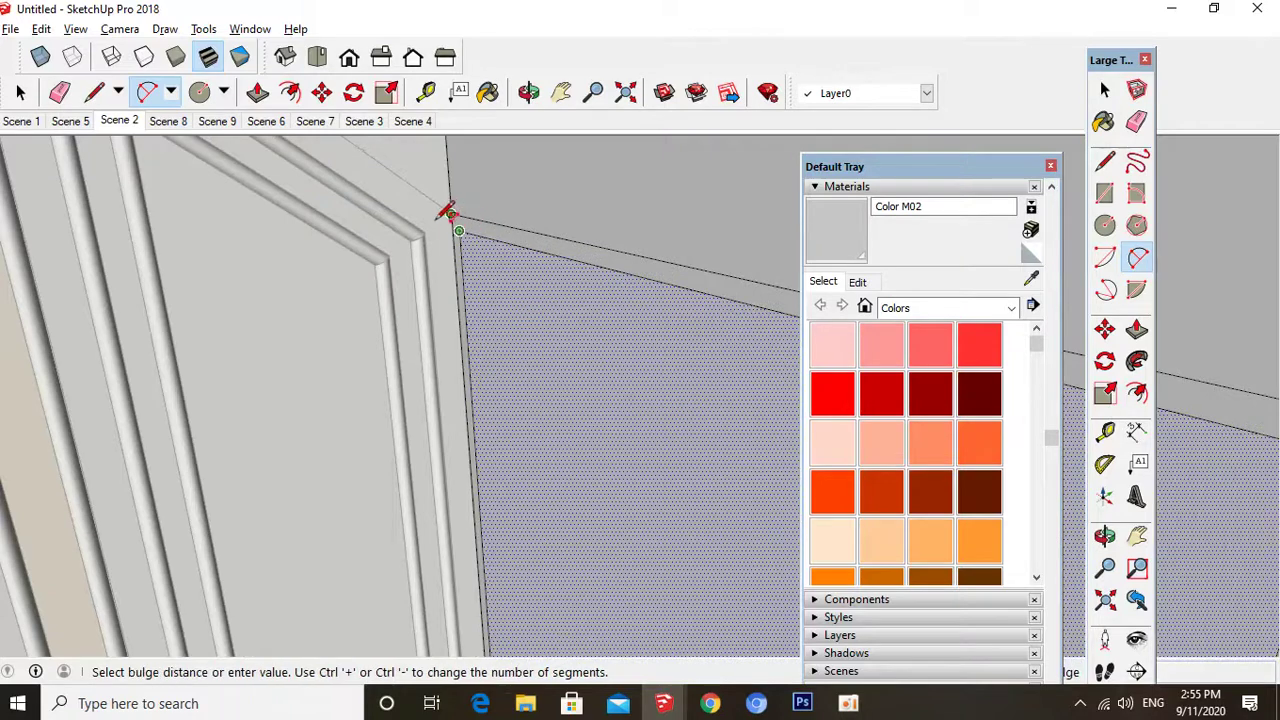
{"action": "mouse_move", "coordinate": [443, 206]}
{"action": "middle_mouse_down"}
{"action": "mouse_move", "coordinate": [463, 217]}
{"action": "mouse_move", "coordinate": [449, 222]}
{"action": "middle_mouse_up"}
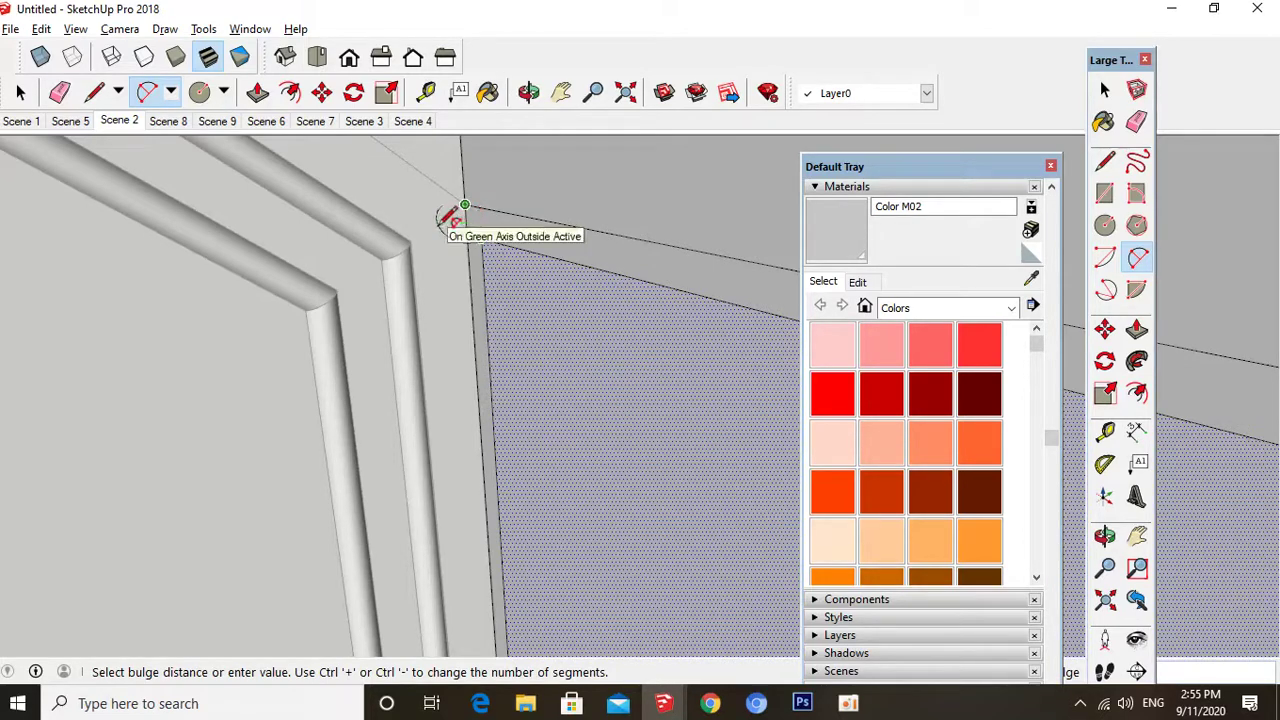
{"action": "left_click", "coordinate": [447, 219]}
{"action": "key", "text": "l"}
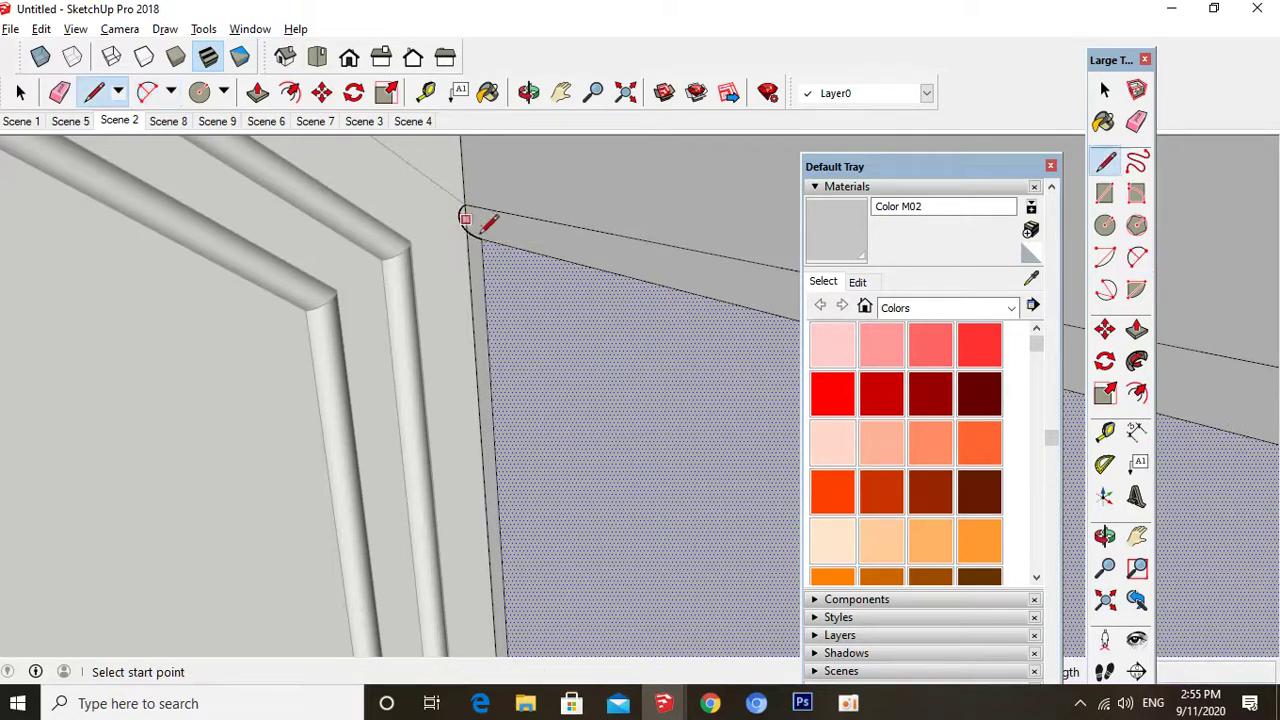
{"action": "left_click", "coordinate": [481, 237]}
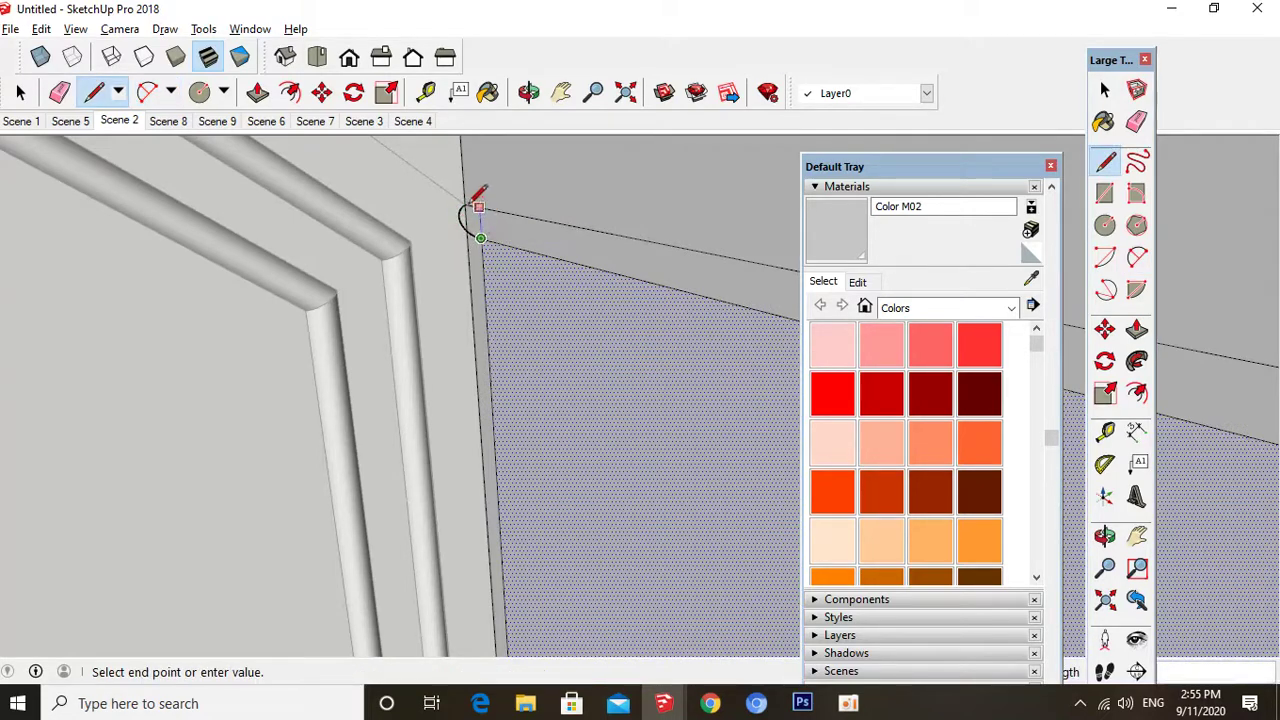
{"action": "left_click", "coordinate": [468, 205]}
- Sweep the half-round profile around the upper side panel's face outline with Follow Me to form its outer molding
{"action": "key", "text": "space"}
{"action": "double_click", "coordinate": [502, 279]}
{"action": "left_click", "coordinate": [542, 307], "text": "shift"}
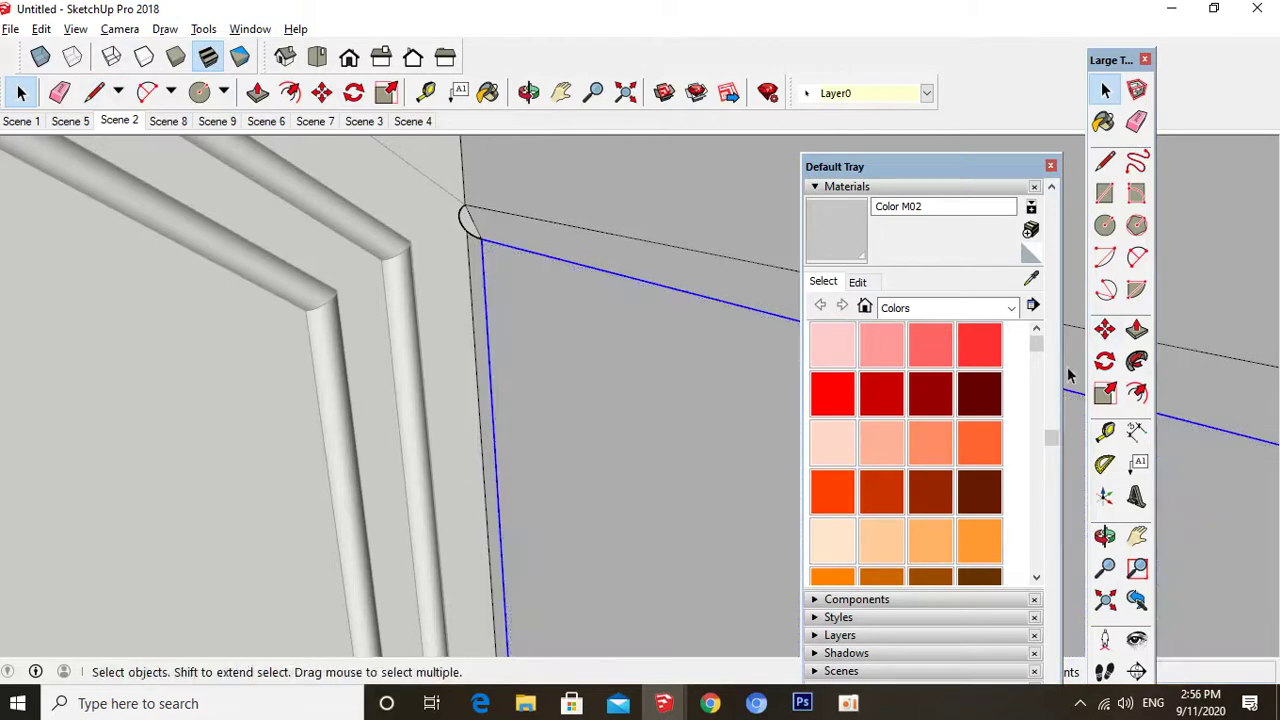
{"action": "left_click", "coordinate": [1137, 361]}
{"action": "left_click", "coordinate": [466, 227]}
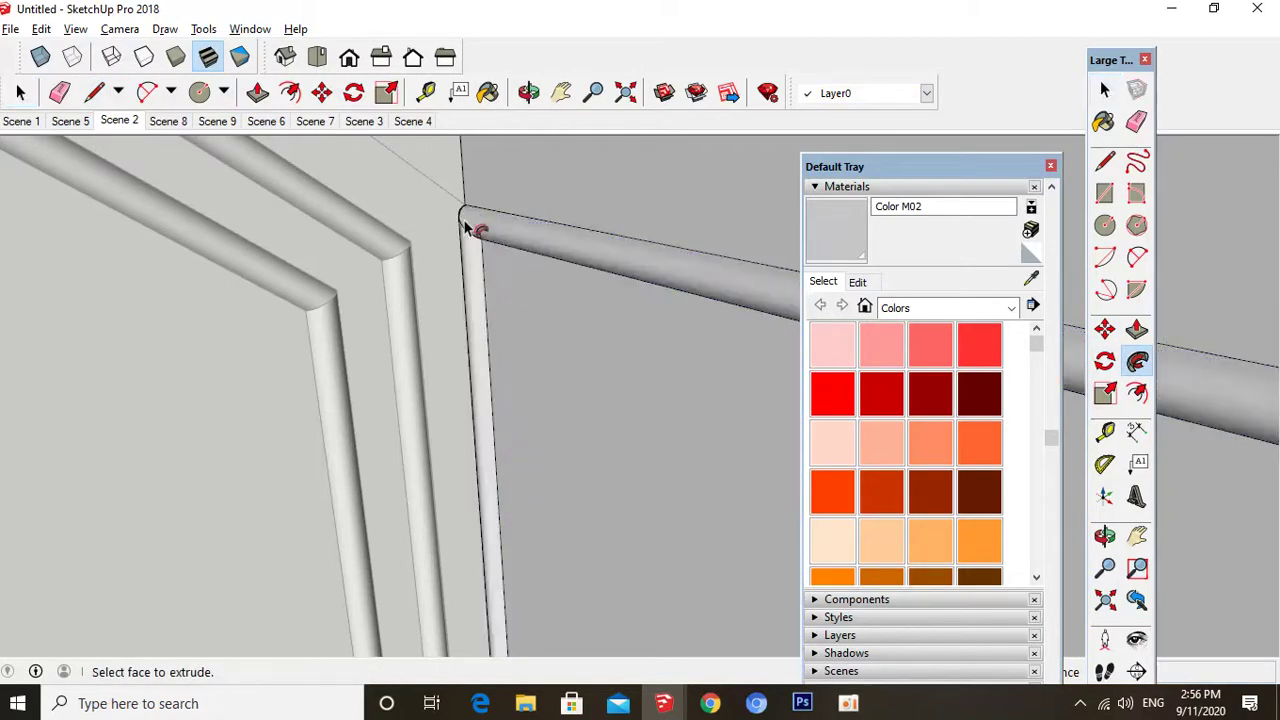
- Offset the upper side panel's face inward twice to outline a narrow band for an inner molding
{"action": "key", "text": "f"}
{"action": "left_click", "coordinate": [522, 375]}
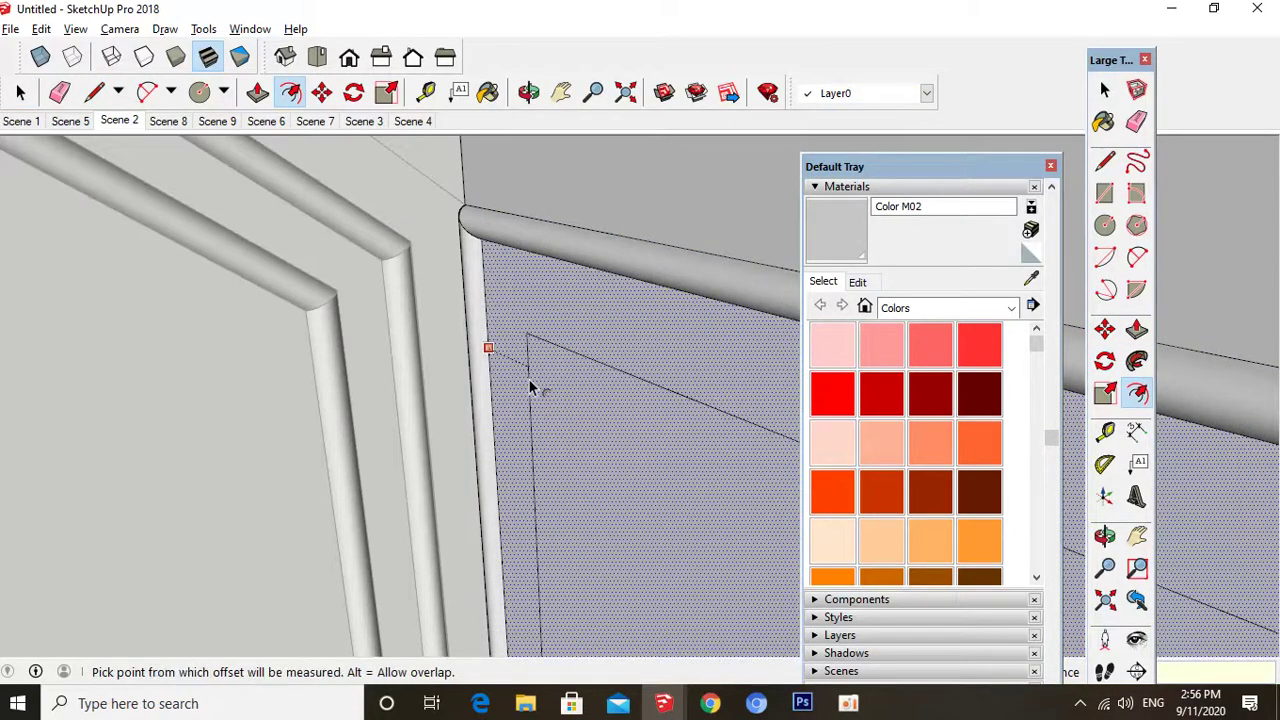
{"action": "left_click", "coordinate": [528, 367]}
{"action": "left_click", "coordinate": [554, 404]}
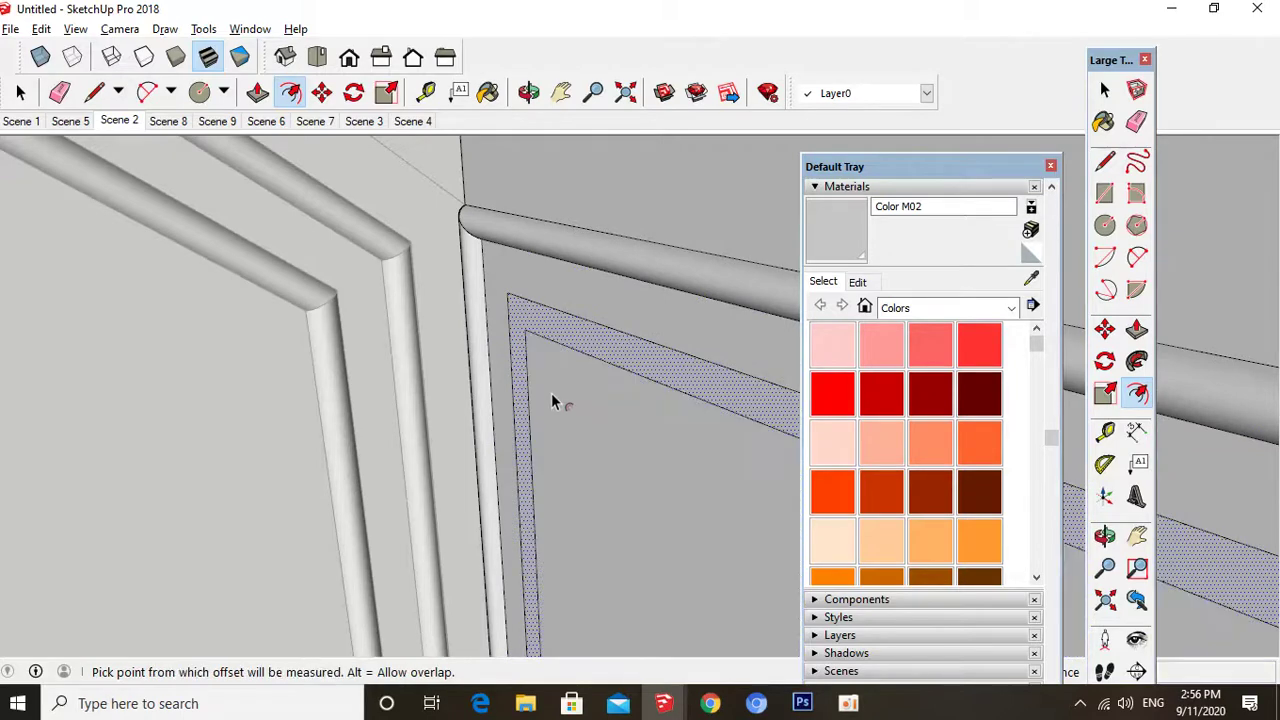
- Draw an arc between the band's two upper corners nearest the slanted panel and close it with a line
{"action": "key", "text": "a"}
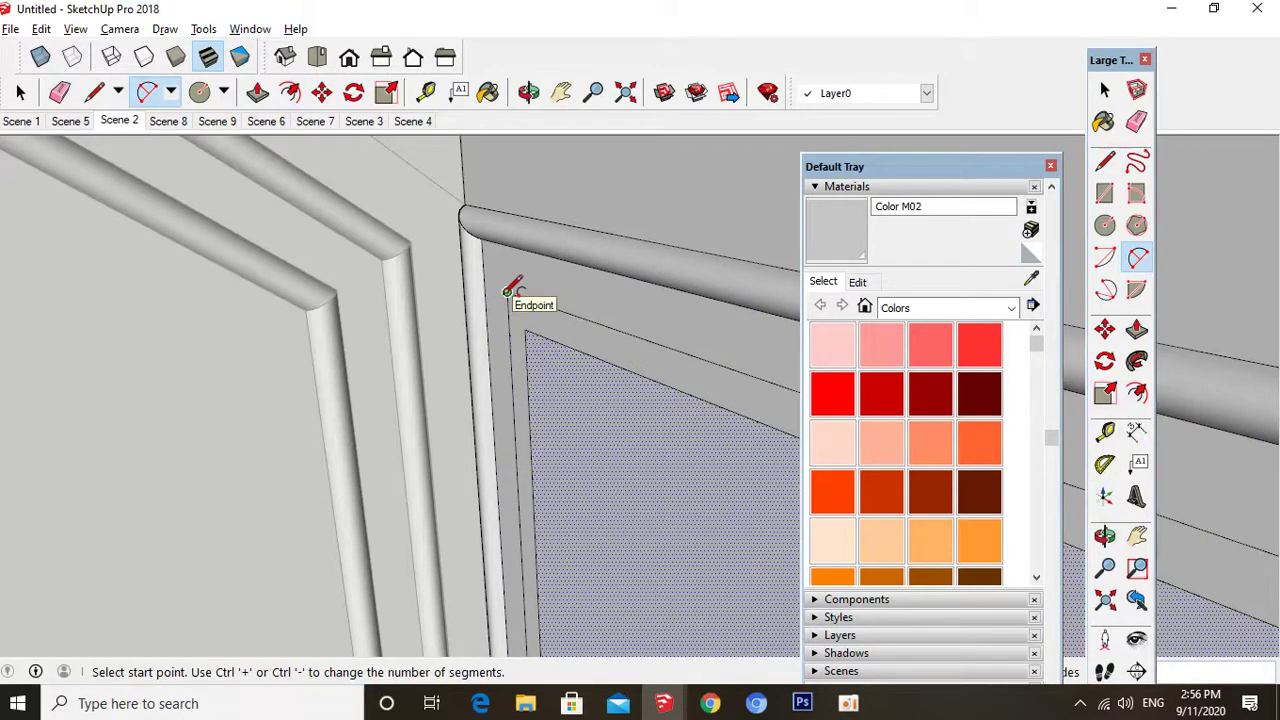
{"action": "left_click", "coordinate": [507, 292]}
{"action": "left_click", "coordinate": [524, 330]}
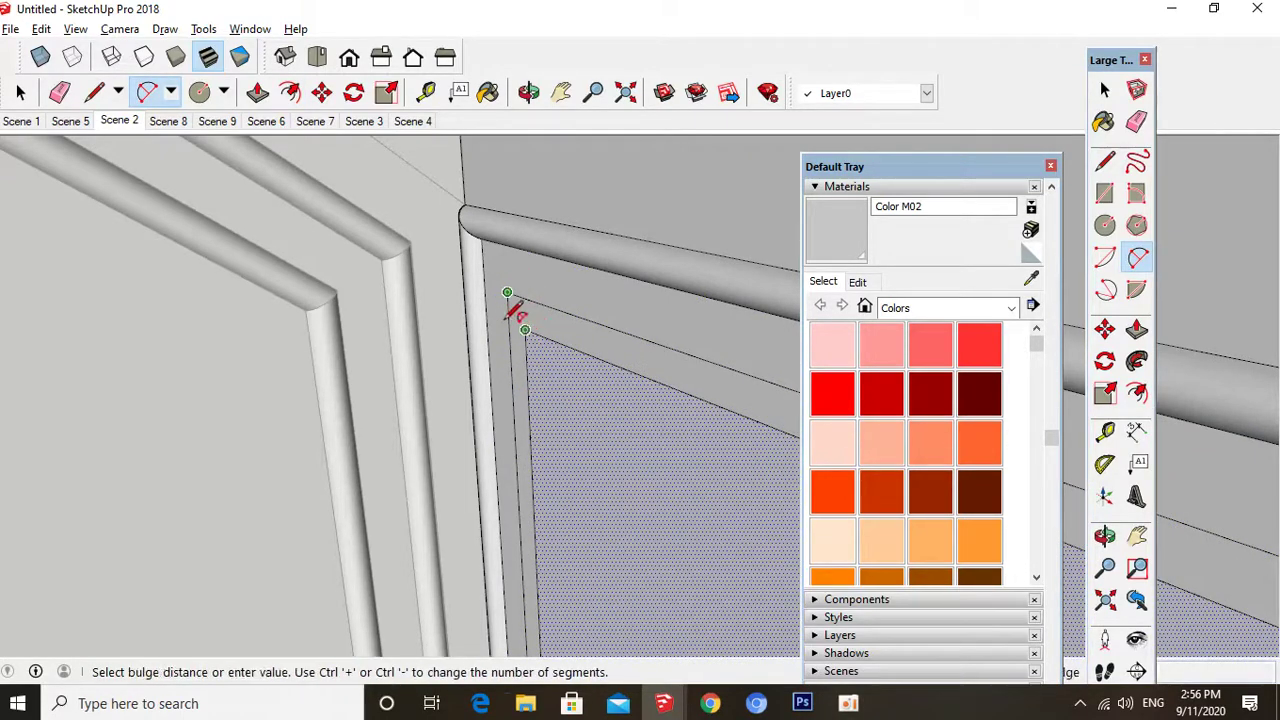
{"action": "left_click", "coordinate": [507, 306]}
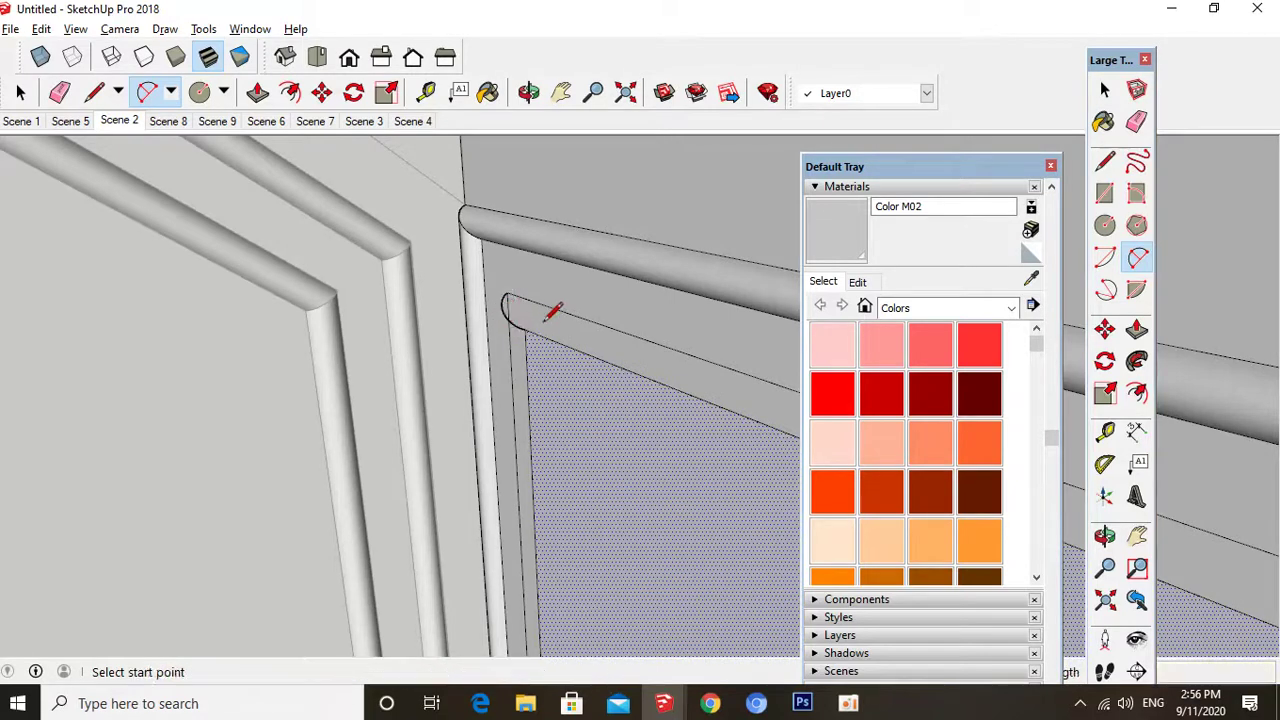
{"action": "key", "text": "l"}
{"action": "left_click", "coordinate": [507, 292]}
{"action": "left_click", "coordinate": [507, 292]}
{"action": "key", "text": "space"}
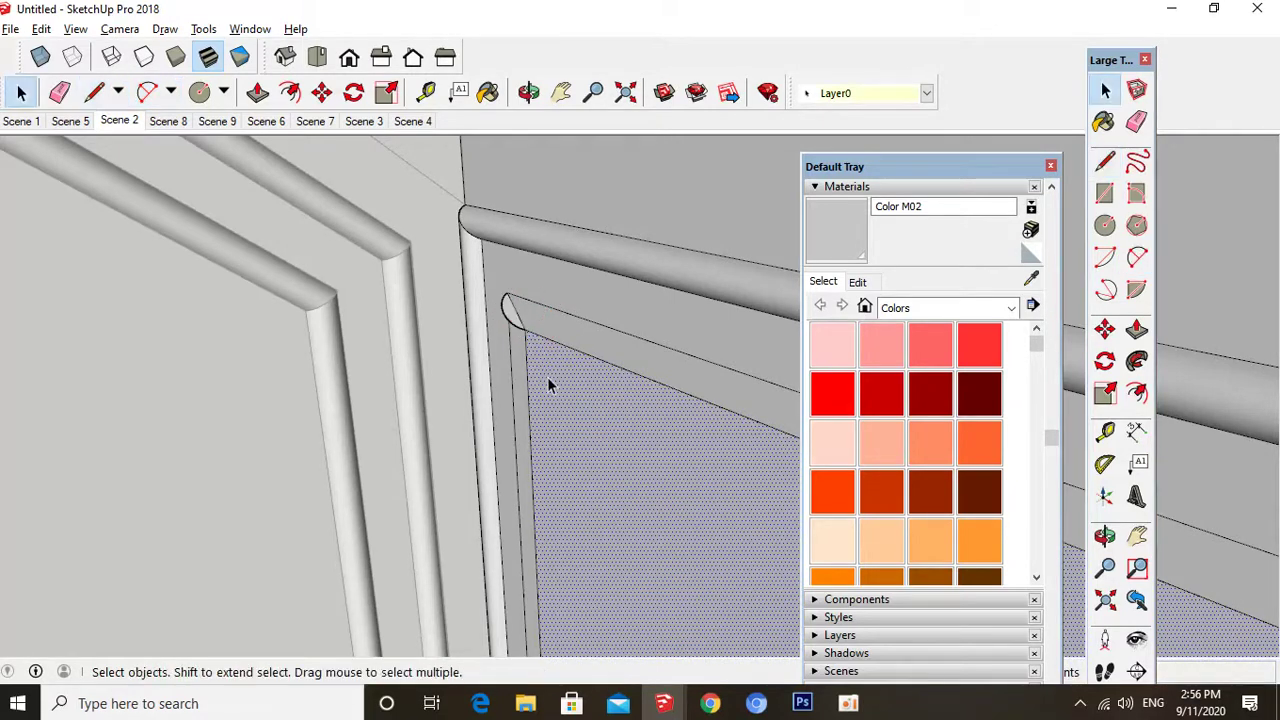
- Try to sweep the new profile around the upper side panel's innermost face outline with Follow Me
{"action": "double_click", "coordinate": [597, 394]}
{"action": "left_click", "coordinate": [597, 394], "text": "shift"}
{"action": "left_click", "coordinate": [1136, 361]}
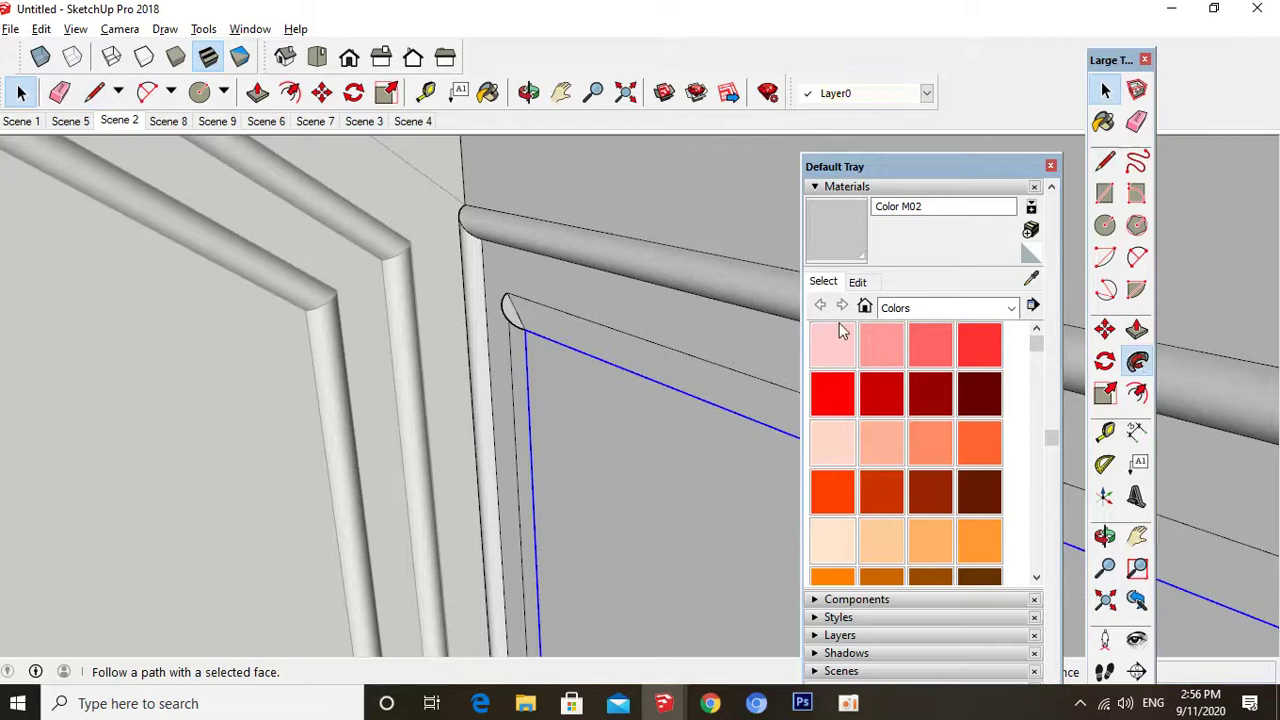
{"action": "left_click", "coordinate": [508, 323]}
- Offset the upper side panel's face inward once to create an inner outline inside the outer molding
{"action": "key", "text": "f"}
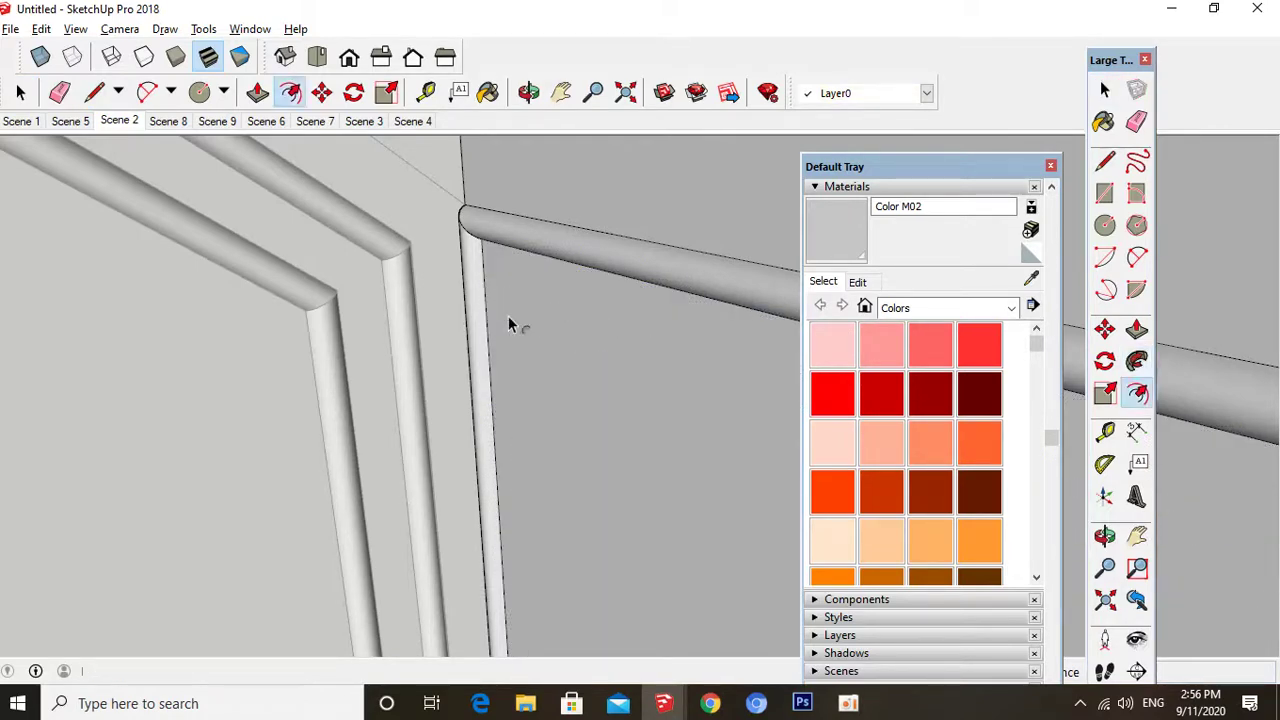
{"action": "left_click", "coordinate": [508, 306]}
{"action": "left_click", "coordinate": [537, 348]}
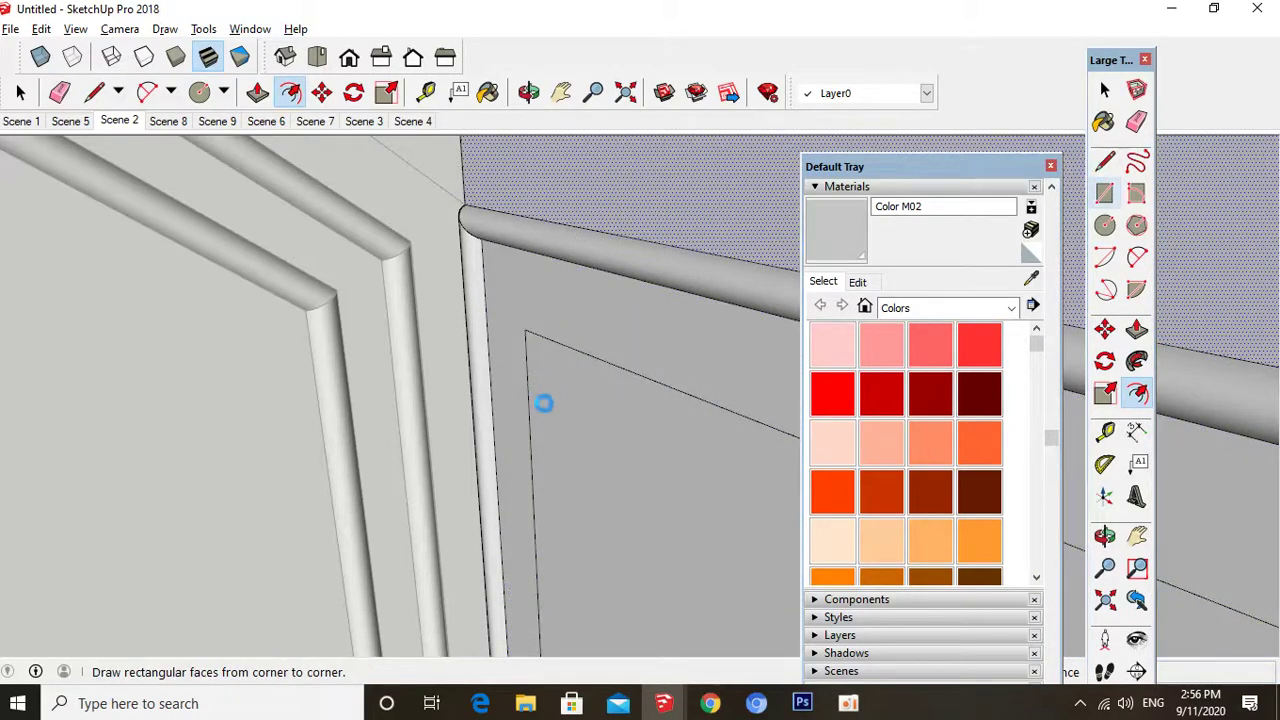
- Draw diagonal lines joining the inner outline to the molding at the upper and lower corners beside the slanted panel
{"action": "key", "text": "l"}
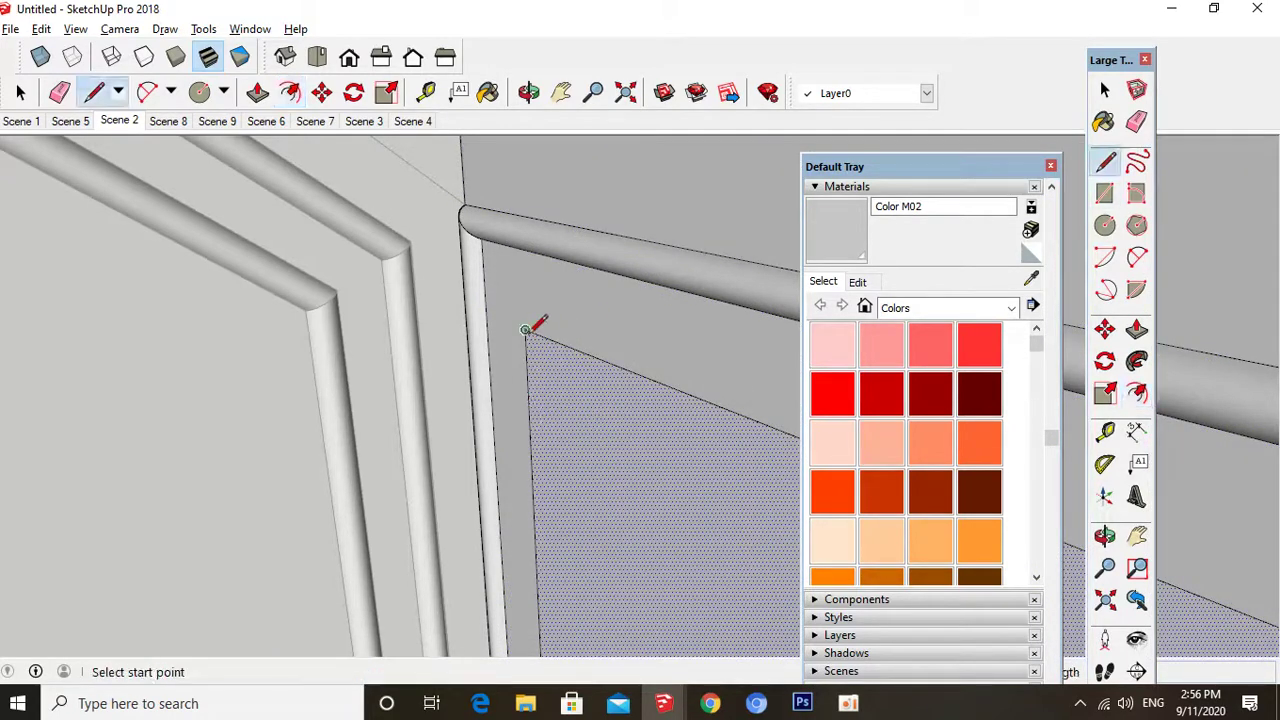
{"action": "left_click", "coordinate": [525, 333]}
{"action": "middle_click_drag", "start_coordinate": [525, 333], "coordinate": [503, 247]}
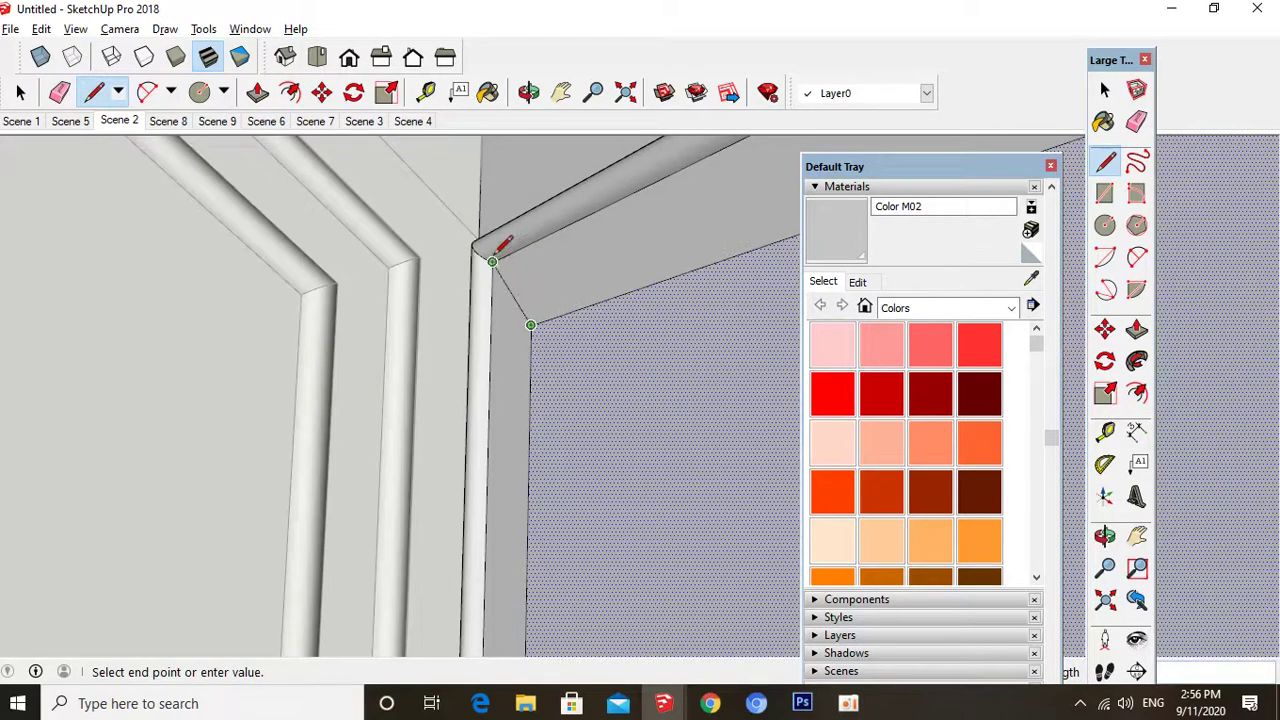
{"action": "left_click", "coordinate": [494, 252]}
{"action": "middle_click_drag", "start_coordinate": [446, 214], "coordinate": [620, 545]}
{"action": "scroll", "coordinate": [492, 175], "scroll_direction": "down", "scroll_amount": 6}
{"action": "scroll", "coordinate": [491, 544], "scroll_direction": "up", "scroll_amount": 8}
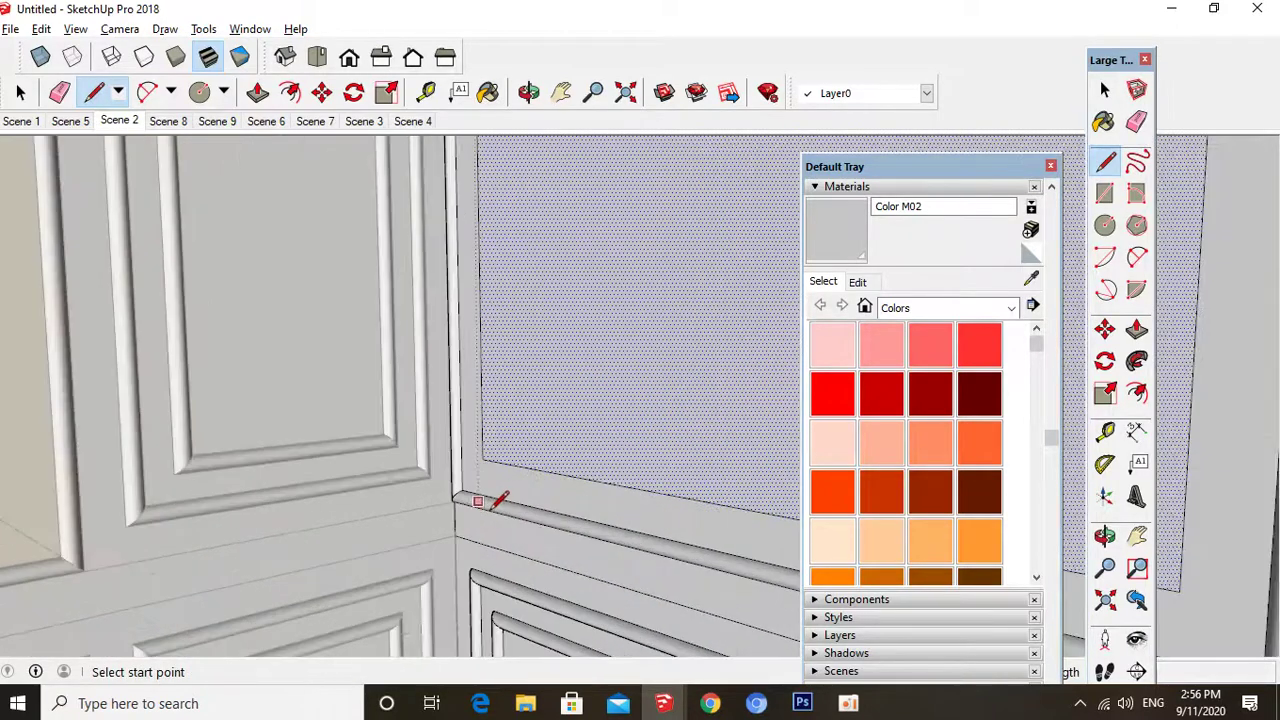
{"action": "left_click", "coordinate": [447, 479]}
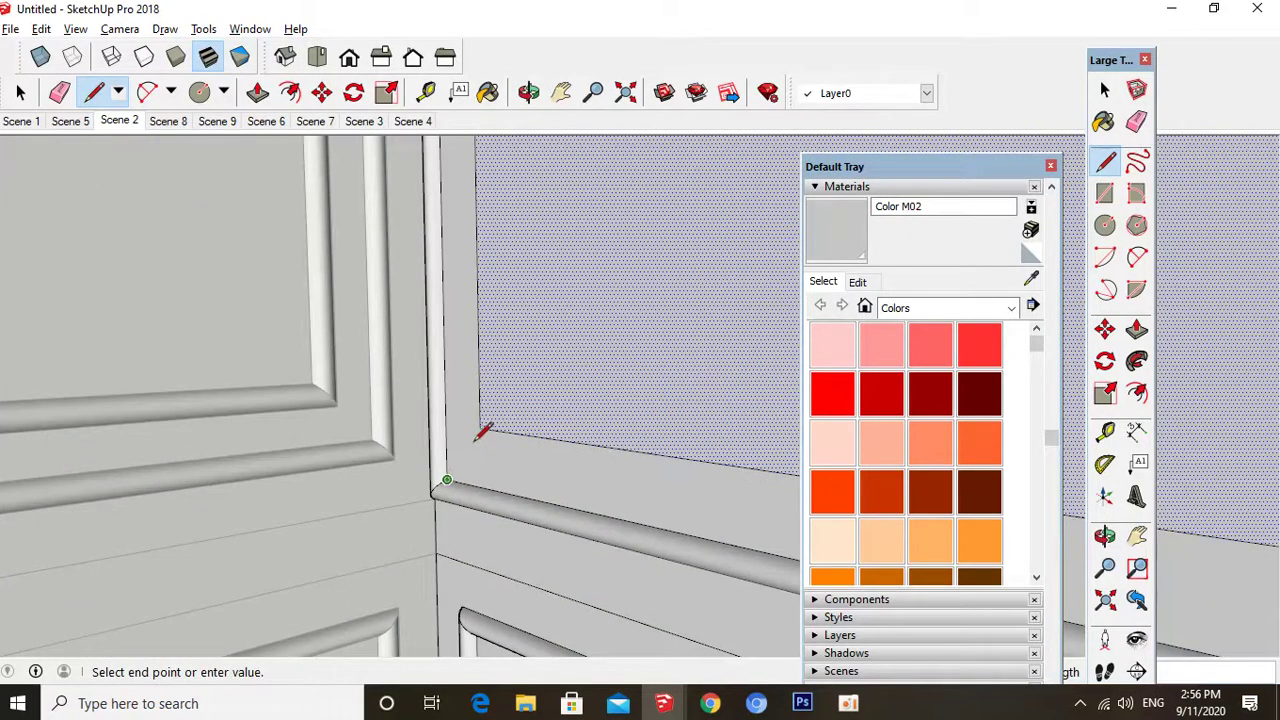
{"action": "left_click", "coordinate": [480, 427]}
- Draw a diagonal line joining the inner outline to the molding at the lower corner farthest from the slanted panel
{"action": "scroll", "coordinate": [357, 325], "scroll_direction": "down", "scroll_amount": 4}
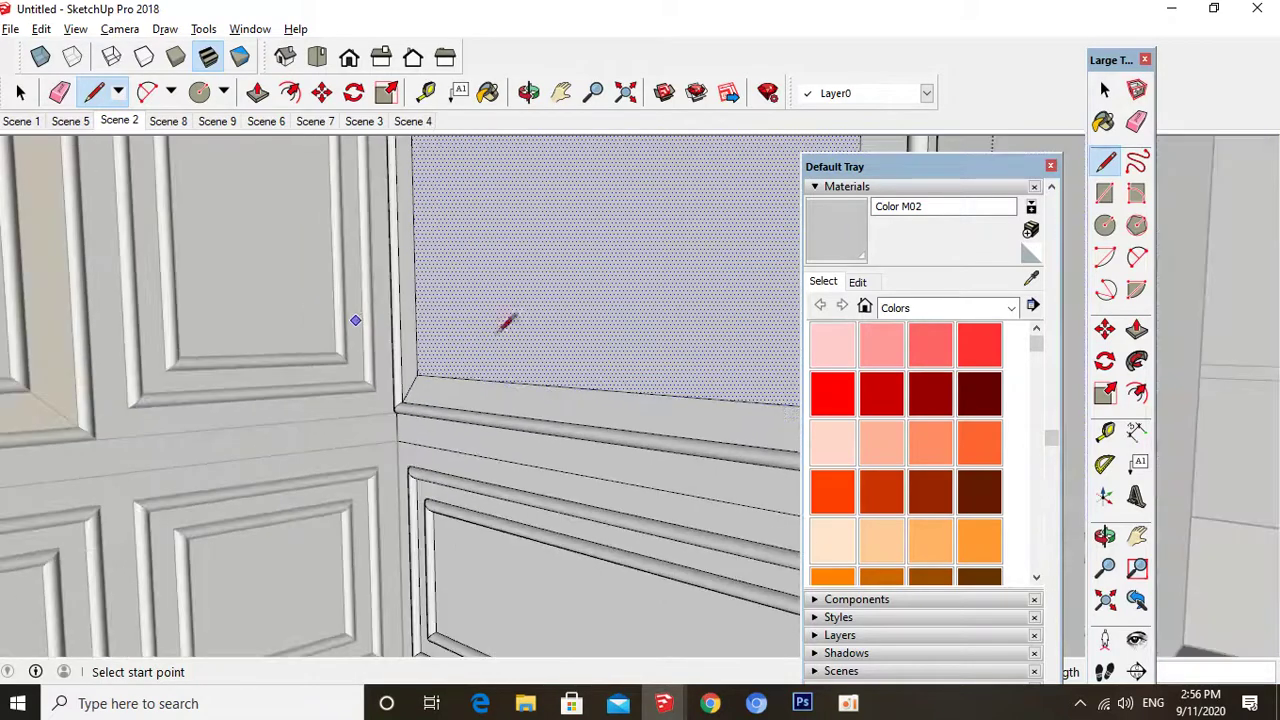
{"action": "mouse_move", "coordinate": [577, 322]}
{"action": "middle_mouse_down"}
{"action": "mouse_move", "coordinate": [654, 452]}
{"action": "mouse_move", "coordinate": [656, 490]}
{"action": "middle_mouse_up"}
{"action": "scroll", "coordinate": [726, 592], "scroll_direction": "up", "scroll_amount": 2}
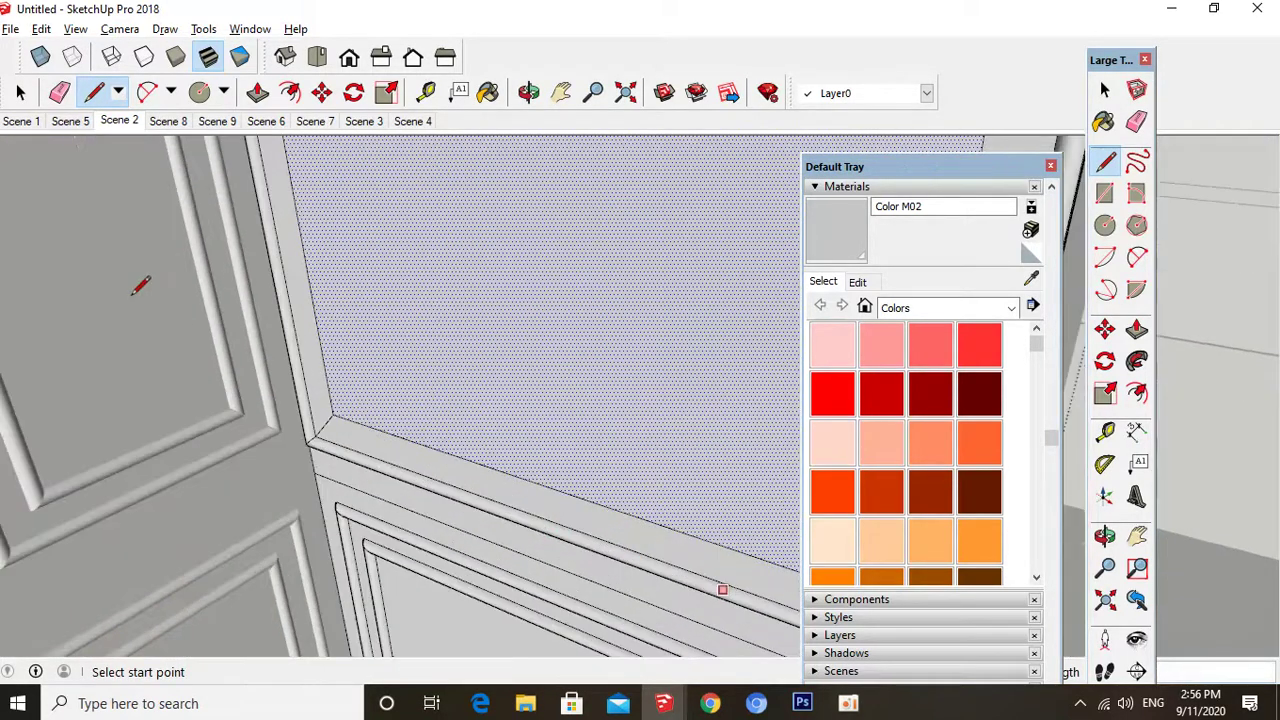
{"action": "middle_click_drag", "start_coordinate": [566, 441], "coordinate": [197, 378]}
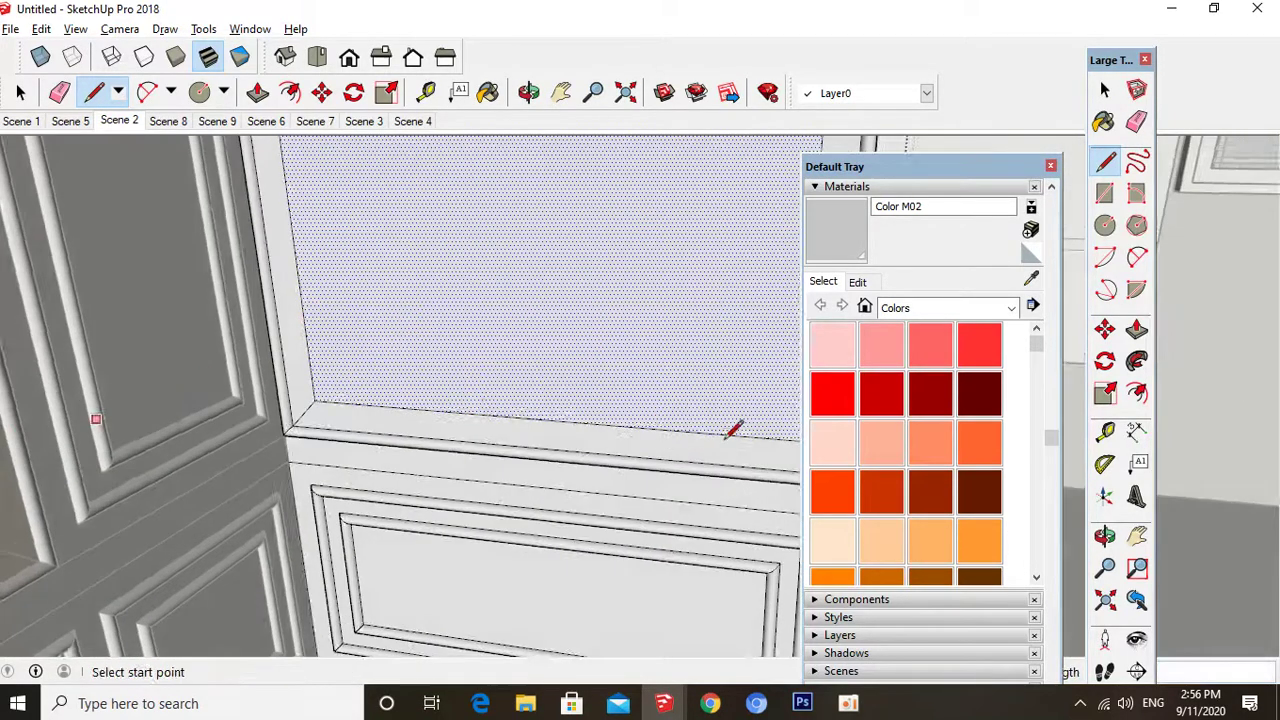
{"action": "scroll", "coordinate": [733, 428], "scroll_direction": "up", "scroll_amount": 2}
{"action": "scroll", "coordinate": [531, 409], "scroll_direction": "down", "scroll_amount": 2}
{"action": "middle_click_drag", "start_coordinate": [531, 409], "coordinate": [568, 455]}
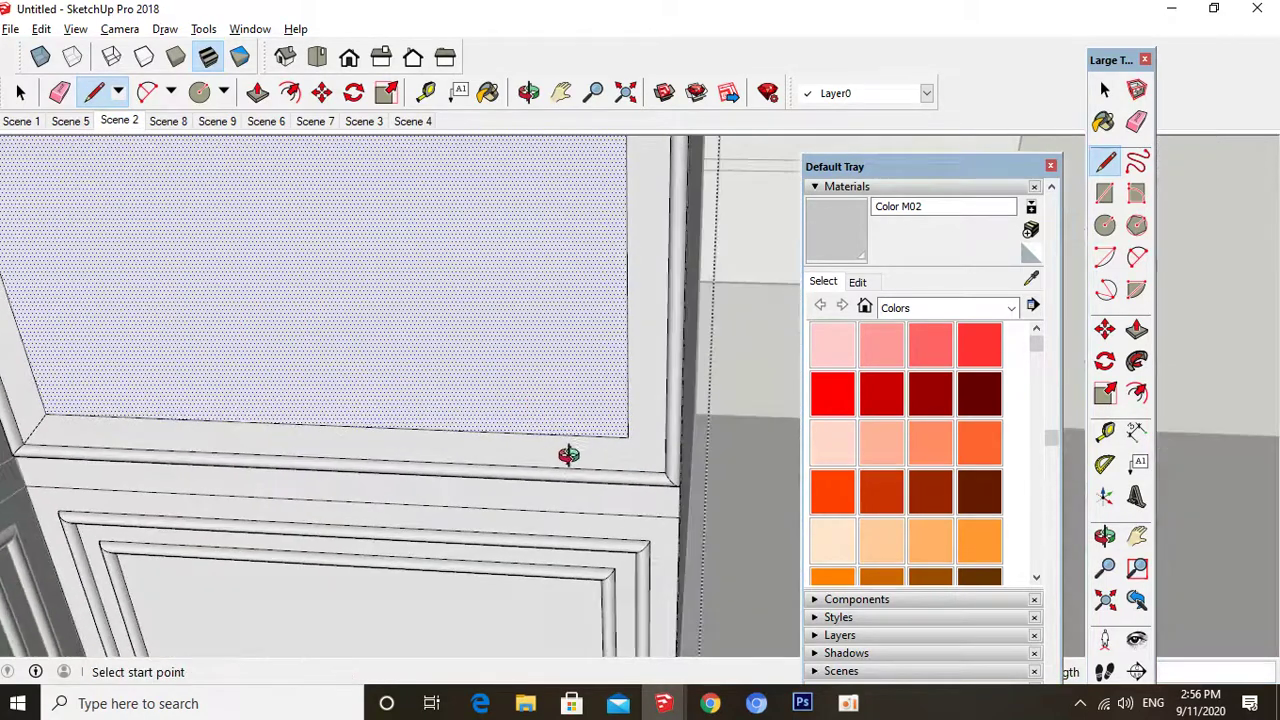
{"action": "mouse_move", "coordinate": [662, 450]}
{"action": "middle_mouse_down"}
{"action": "mouse_move", "coordinate": [640, 426]}
{"action": "mouse_move", "coordinate": [737, 445]}
{"action": "mouse_move", "coordinate": [749, 434]}
{"action": "mouse_move", "coordinate": [674, 449]}
{"action": "middle_mouse_up"}
{"action": "left_click", "coordinate": [609, 426]}
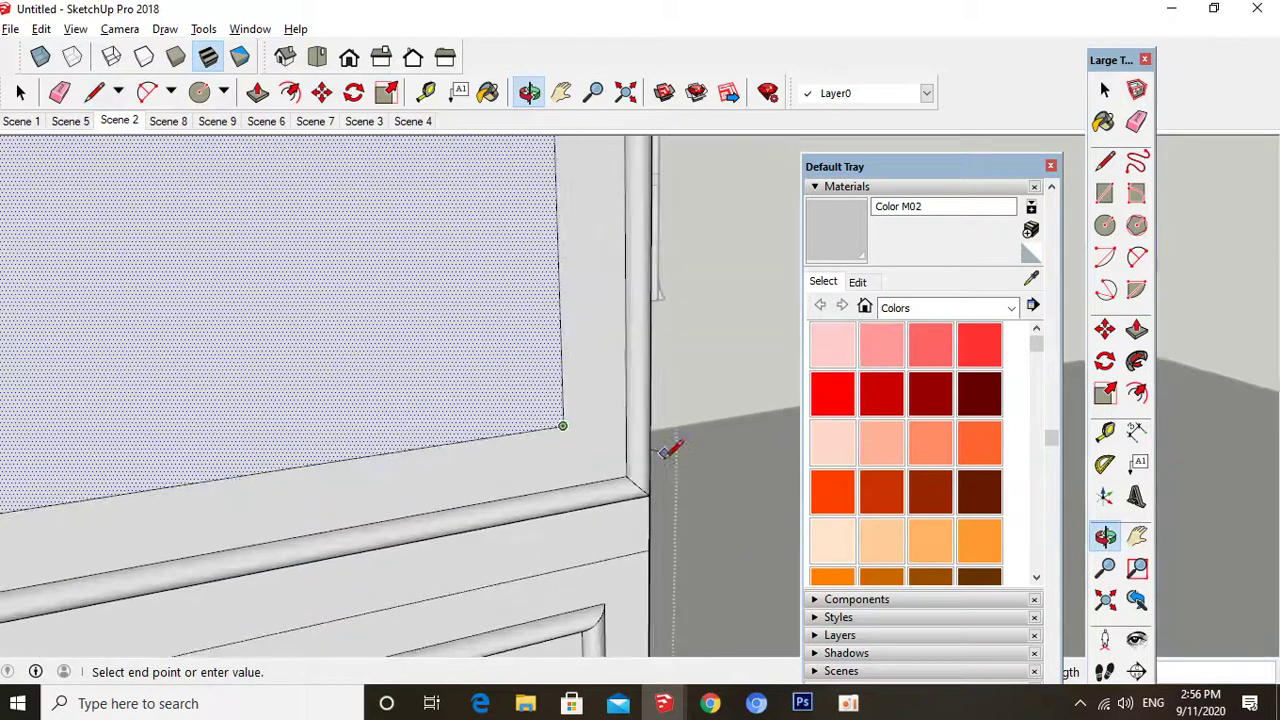
{"action": "left_click", "coordinate": [626, 475]}
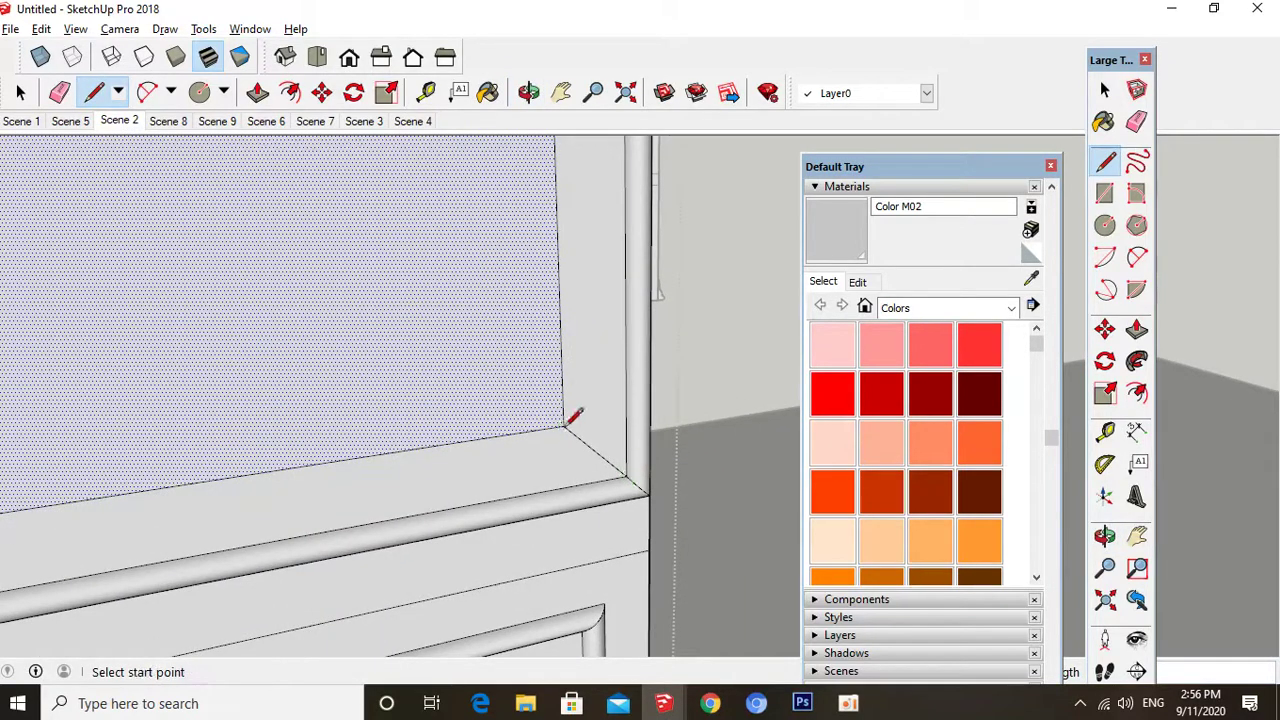
- Draw the diagonal line from the inner outline to the molding at the remaining upper corner by the wall's free edge
{"action": "middle_click_drag", "start_coordinate": [571, 414], "coordinate": [443, 549]}
{"action": "scroll", "coordinate": [435, 565], "scroll_direction": "up", "scroll_amount": 2}
{"action": "scroll", "coordinate": [432, 566], "scroll_direction": "down", "scroll_amount": 4}
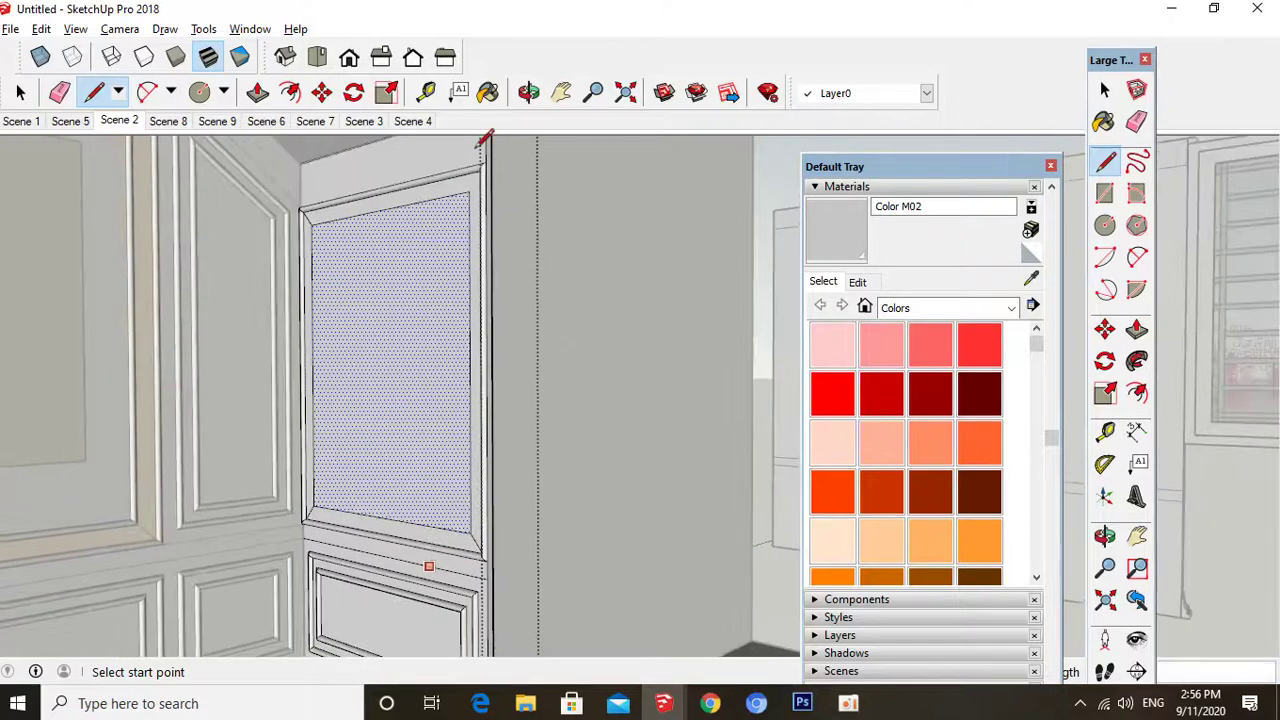
{"action": "scroll", "coordinate": [481, 145], "scroll_direction": "up", "scroll_amount": 4}
{"action": "middle_click_drag", "start_coordinate": [463, 206], "coordinate": [663, 147]}
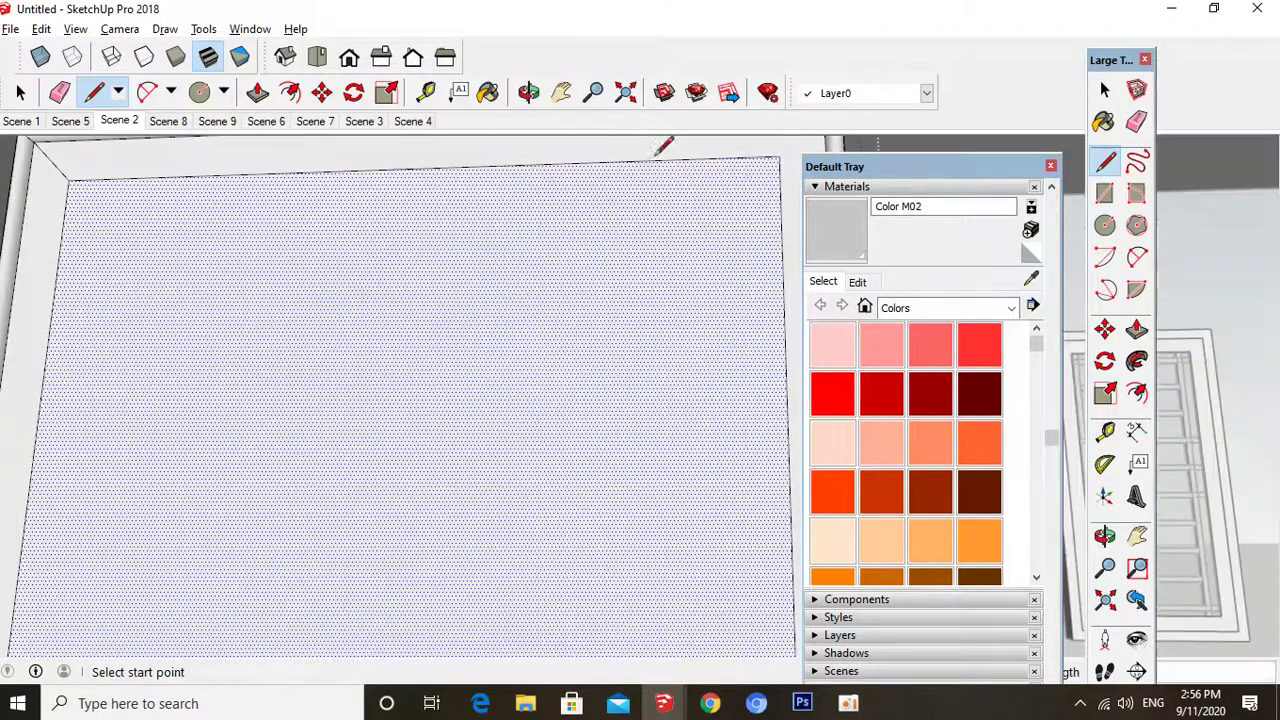
{"action": "scroll", "coordinate": [177, 517], "scroll_direction": "down", "scroll_amount": 2}
{"action": "scroll", "coordinate": [711, 206], "scroll_direction": "up", "scroll_amount": 1}
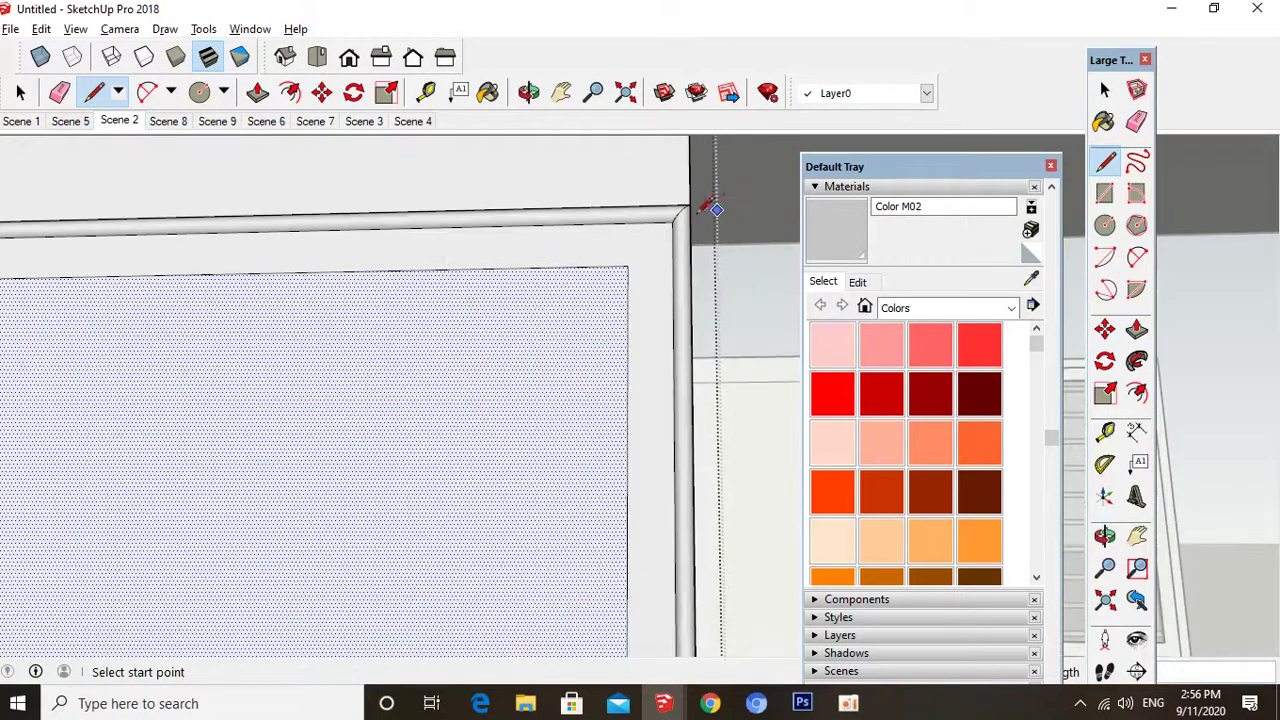
{"action": "scroll", "coordinate": [680, 228], "scroll_direction": "up", "scroll_amount": 2}
{"action": "mouse_move", "coordinate": [678, 228]}
{"action": "middle_mouse_down"}
{"action": "mouse_move", "coordinate": [640, 194]}
{"action": "mouse_move", "coordinate": [671, 206]}
{"action": "middle_mouse_up"}
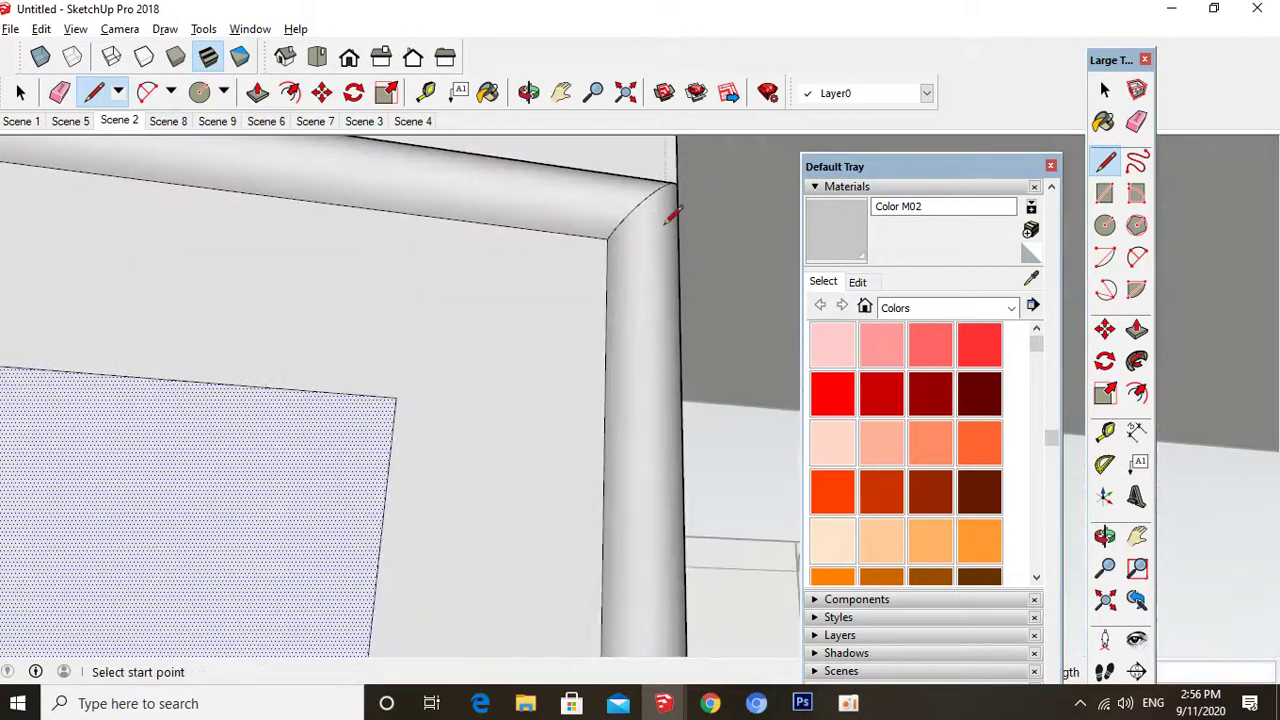
{"action": "left_click", "coordinate": [396, 398]}
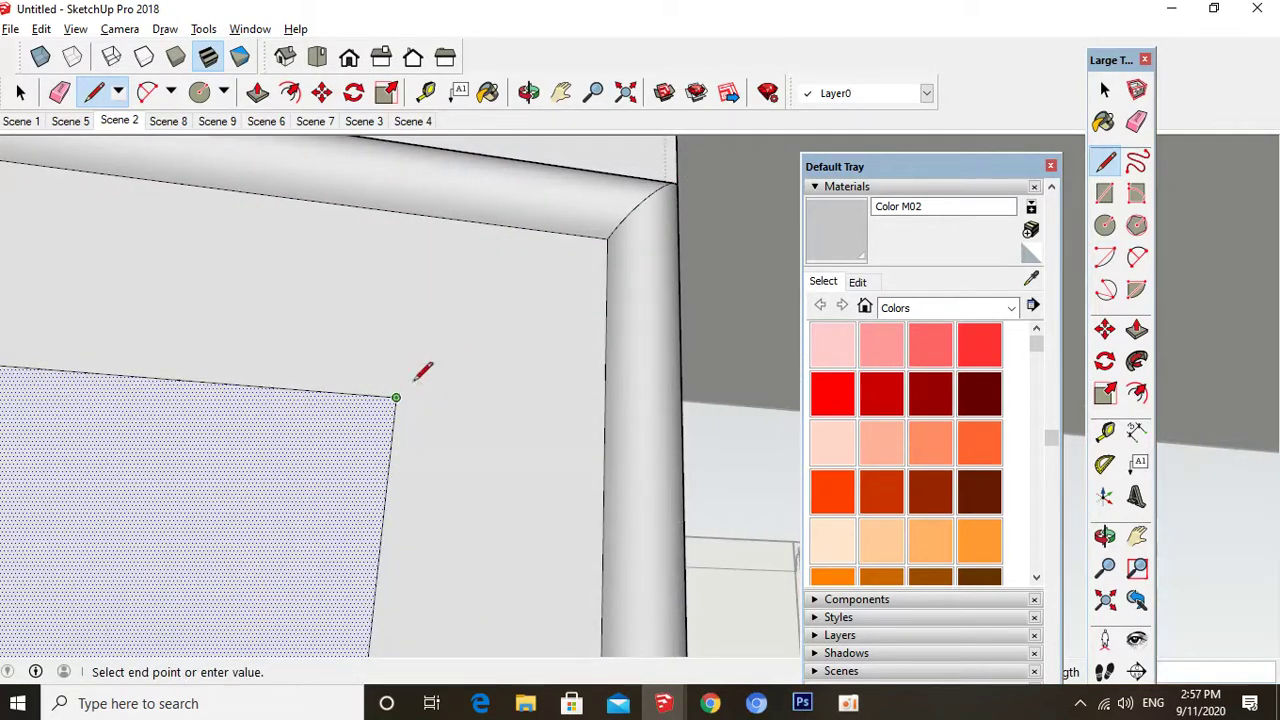
{"action": "left_click", "coordinate": [606, 239]}
- Offset the upper side panel's central face inward by a narrow margin to outline the inner molding band
{"action": "key", "text": "f"}
{"action": "left_click", "coordinate": [332, 429]}
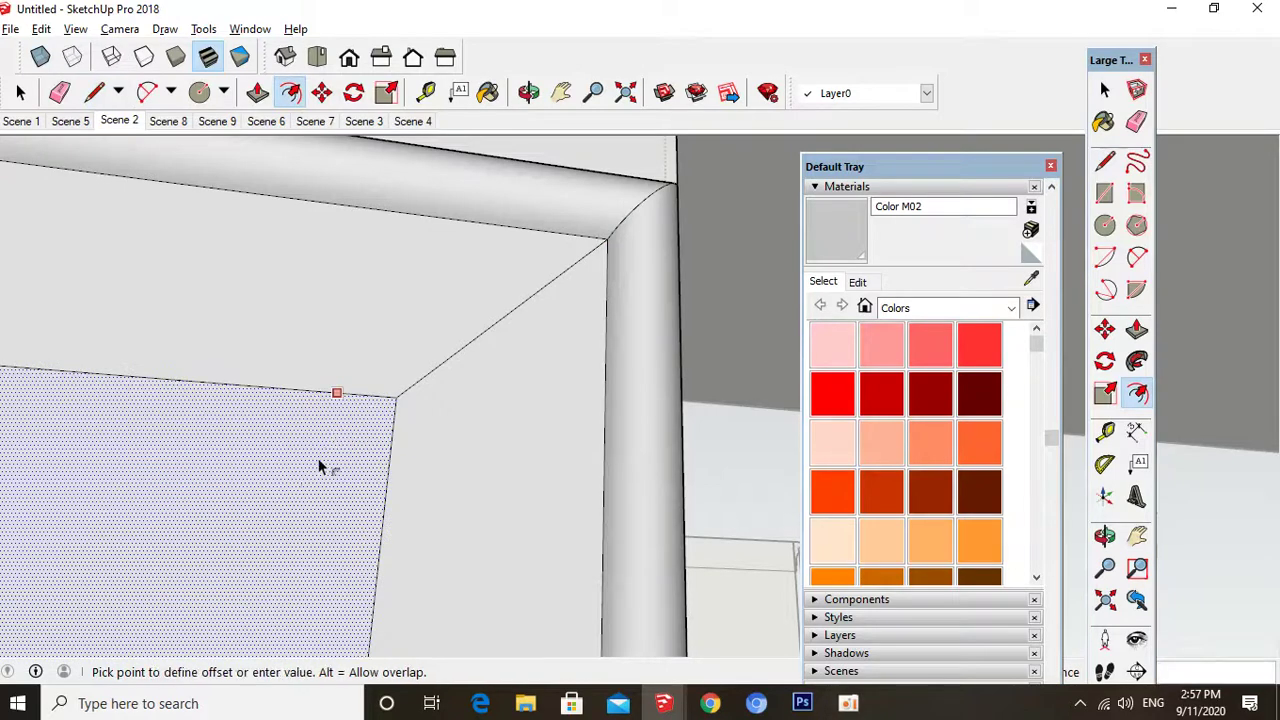
{"action": "left_click", "coordinate": [318, 458]}
- Draw a bulging arc between the inner band's outer and inner corners beside the wall's free edge, and close it into a profile with a line
{"action": "key", "text": "a"}
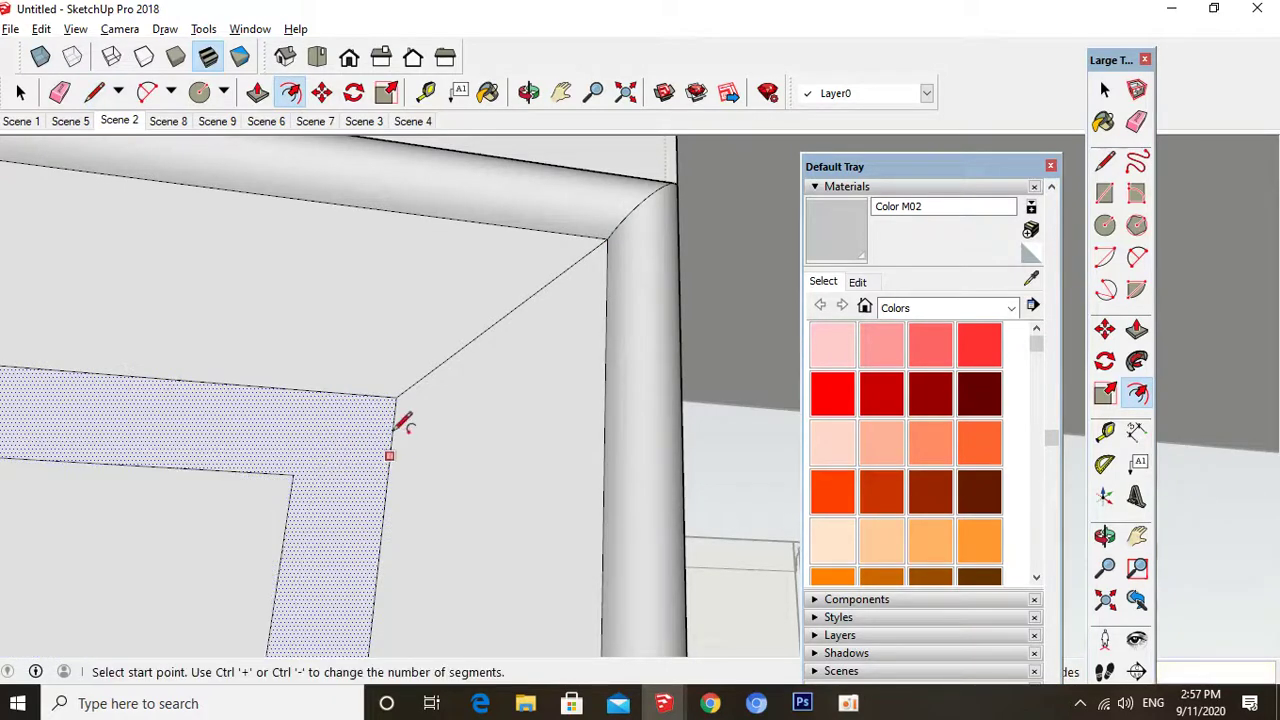
{"action": "left_click", "coordinate": [396, 398]}
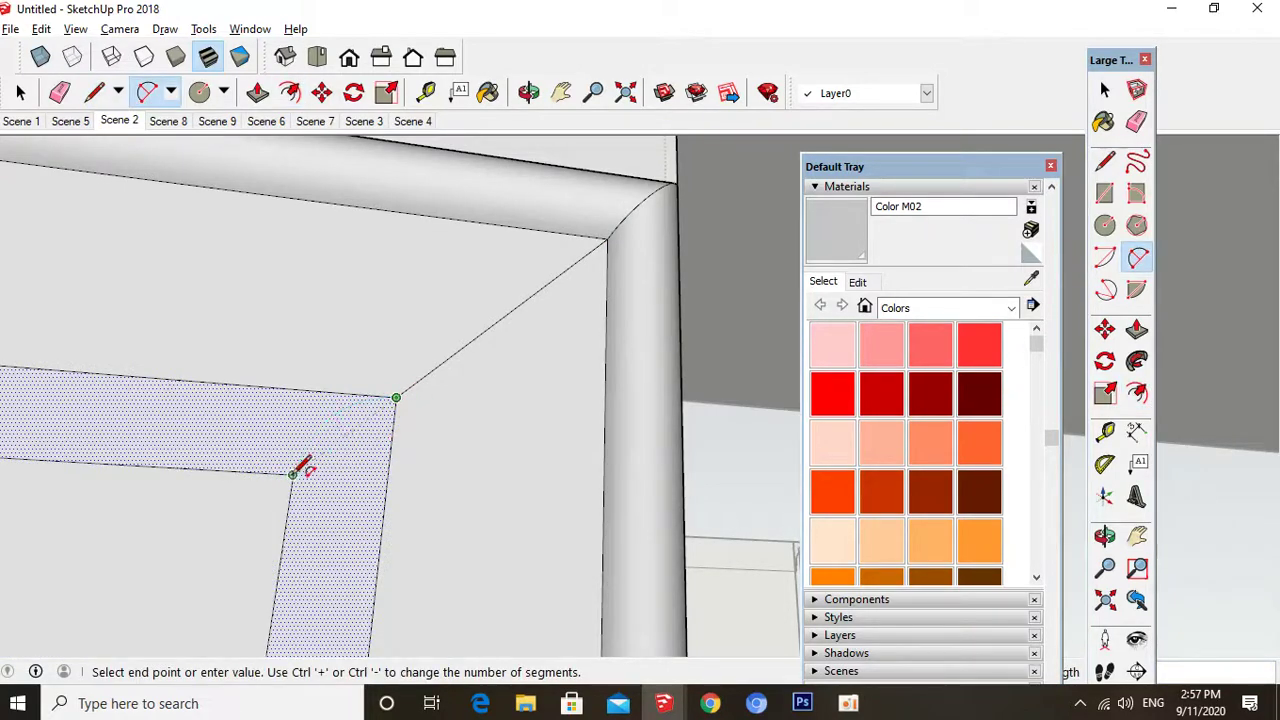
{"action": "left_click", "coordinate": [292, 474]}
{"action": "middle_click_drag", "start_coordinate": [329, 420], "coordinate": [252, 513]}
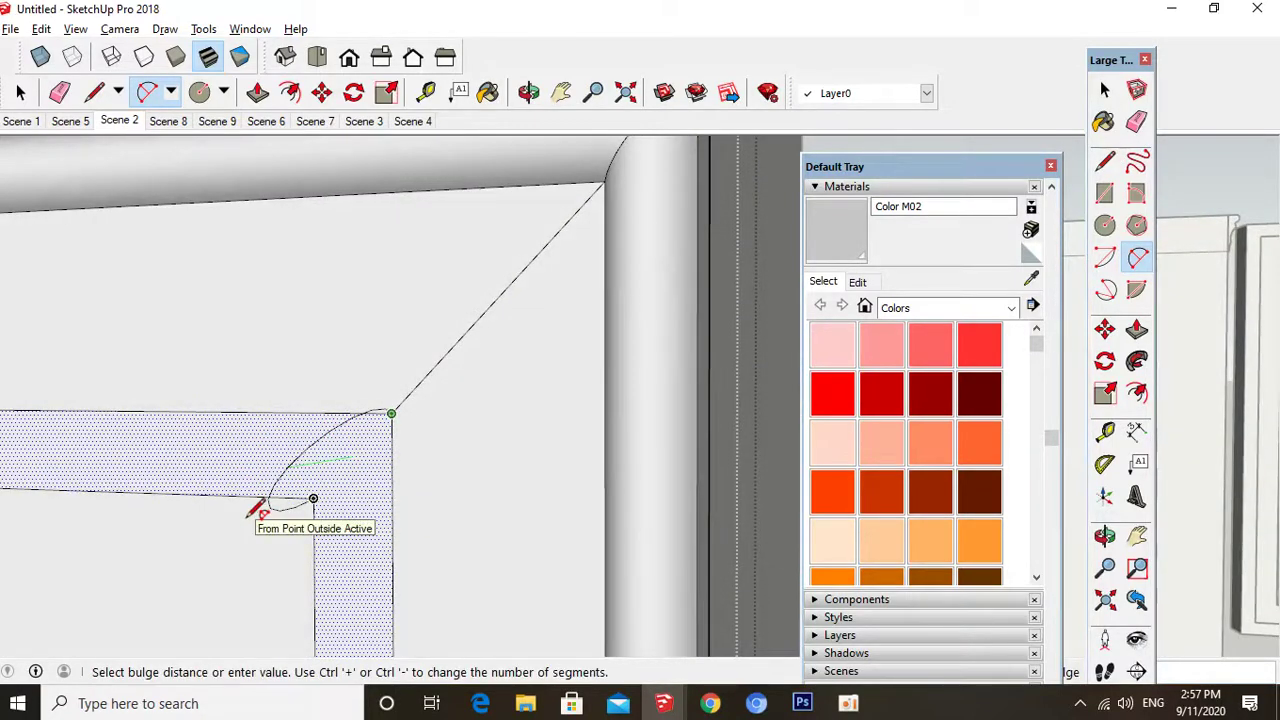
{"action": "left_click", "coordinate": [320, 490]}
{"action": "key", "text": "l"}
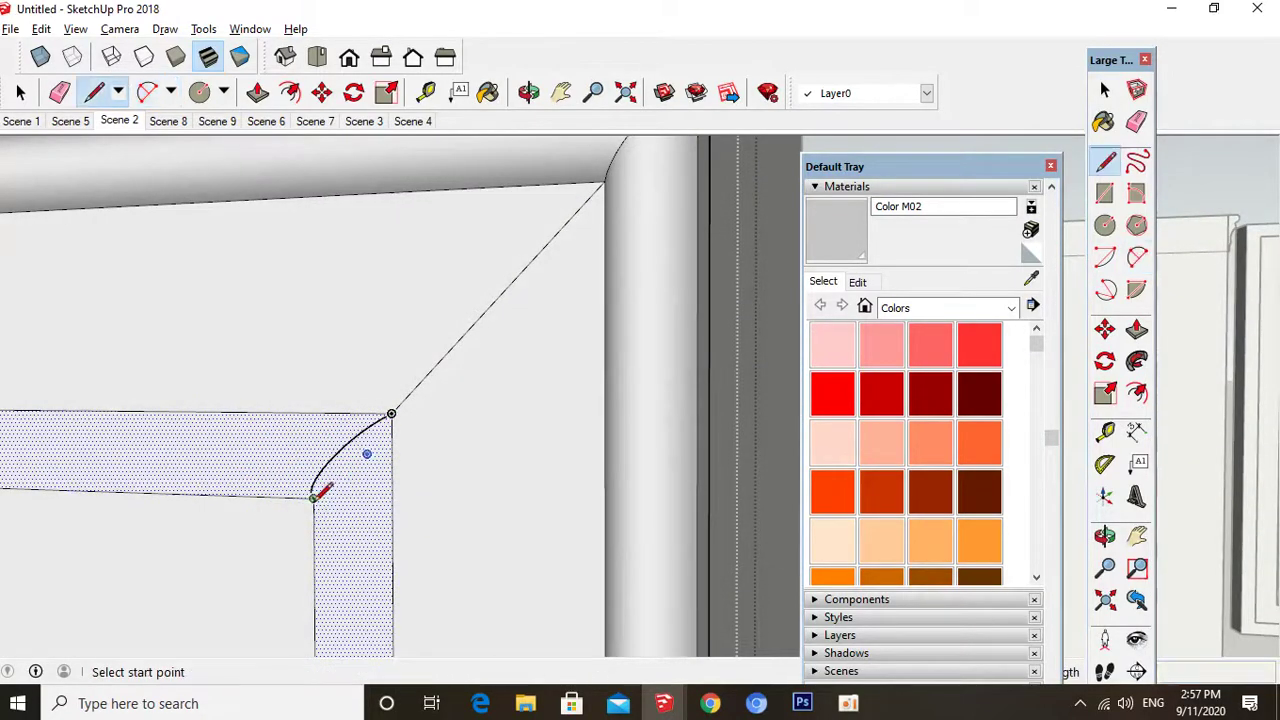
{"action": "left_click", "coordinate": [313, 497]}
{"action": "left_click", "coordinate": [391, 413]}
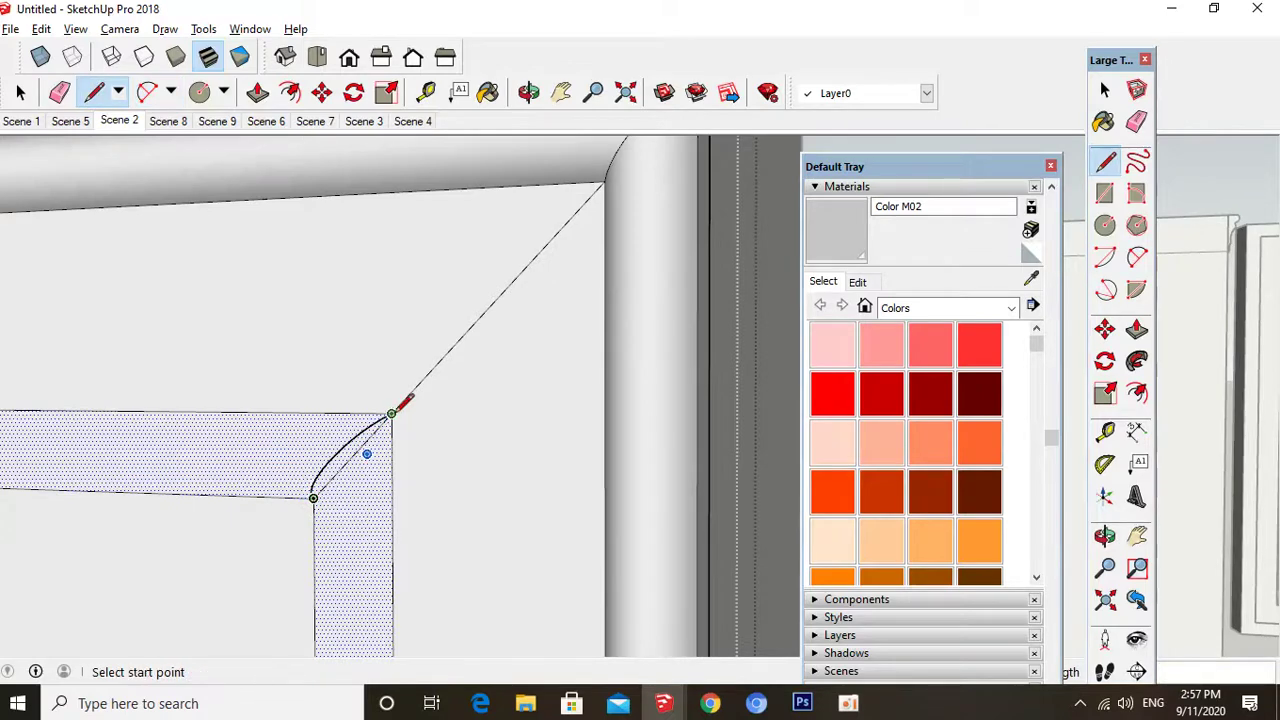
- Sweep the arc profile around the upper side panel's central face with Follow Me to form the inner half-round molding
{"action": "key", "text": "space"}
{"action": "left_click", "coordinate": [248, 534]}
{"action": "key", "text": "Delete"}
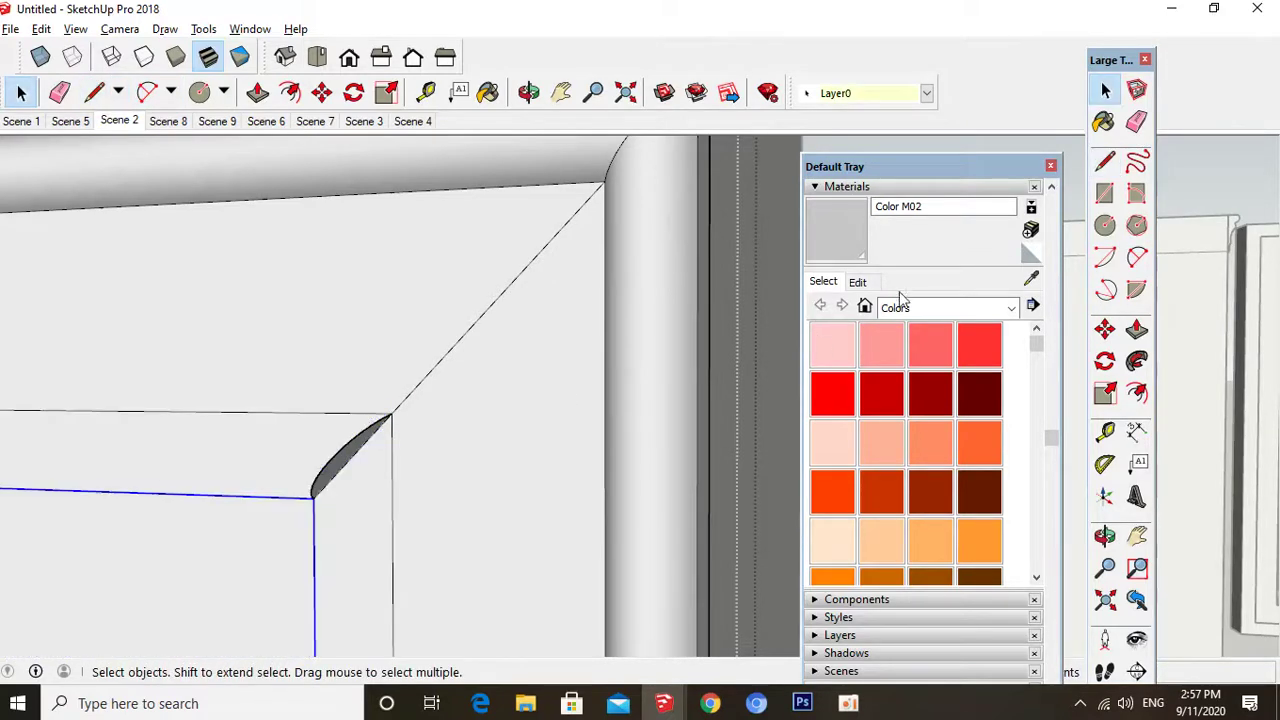
{"action": "left_click", "coordinate": [1137, 361]}
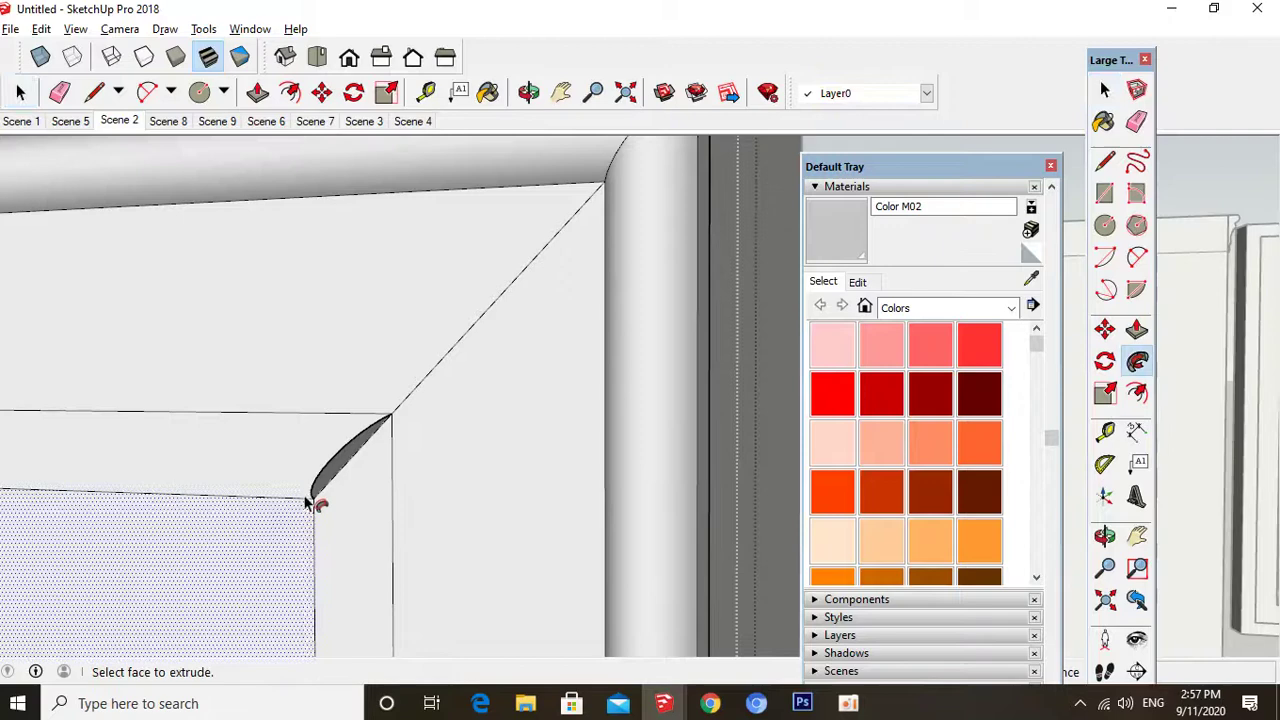
{"action": "left_click", "coordinate": [350, 455]}
{"action": "key", "text": "space"}
- Sample the beige [Color_B20]1 material from the adjacent wall's frame and paint the upper side panel's mitred frame with it
{"action": "scroll", "coordinate": [584, 268], "scroll_direction": "down", "scroll_amount": 6}
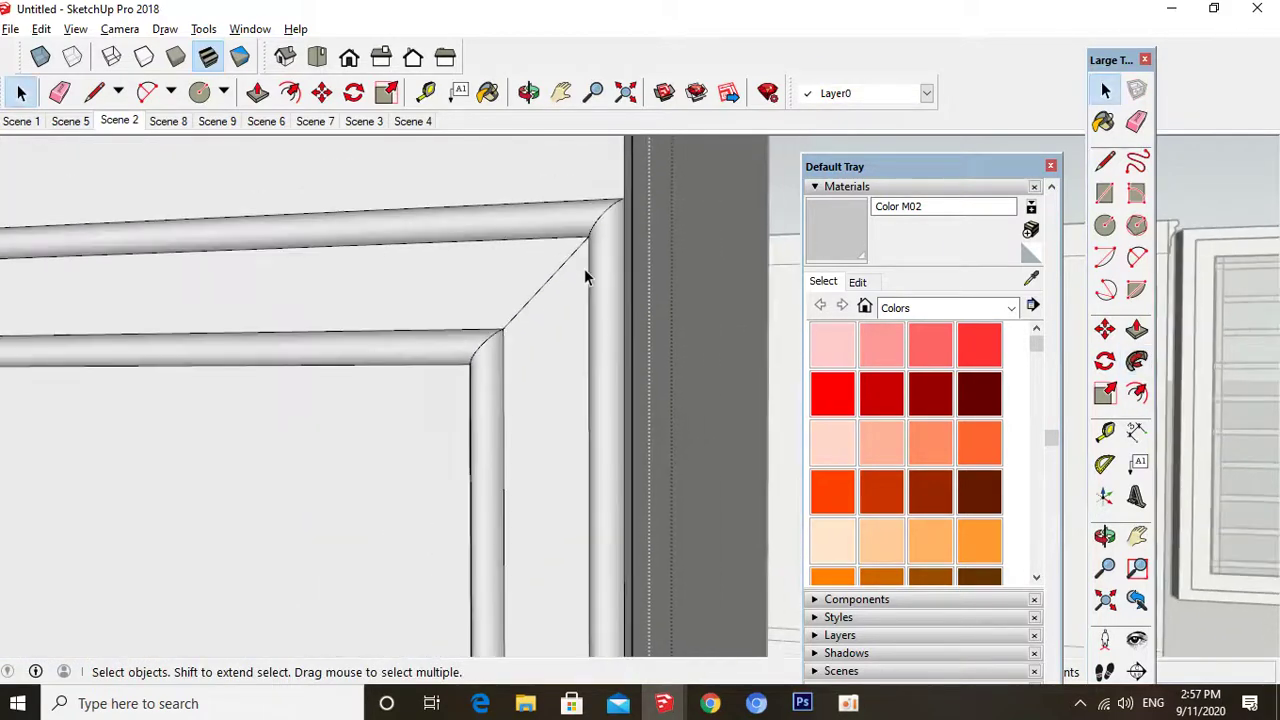
{"action": "scroll", "coordinate": [584, 268], "scroll_direction": "down", "scroll_amount": 4}
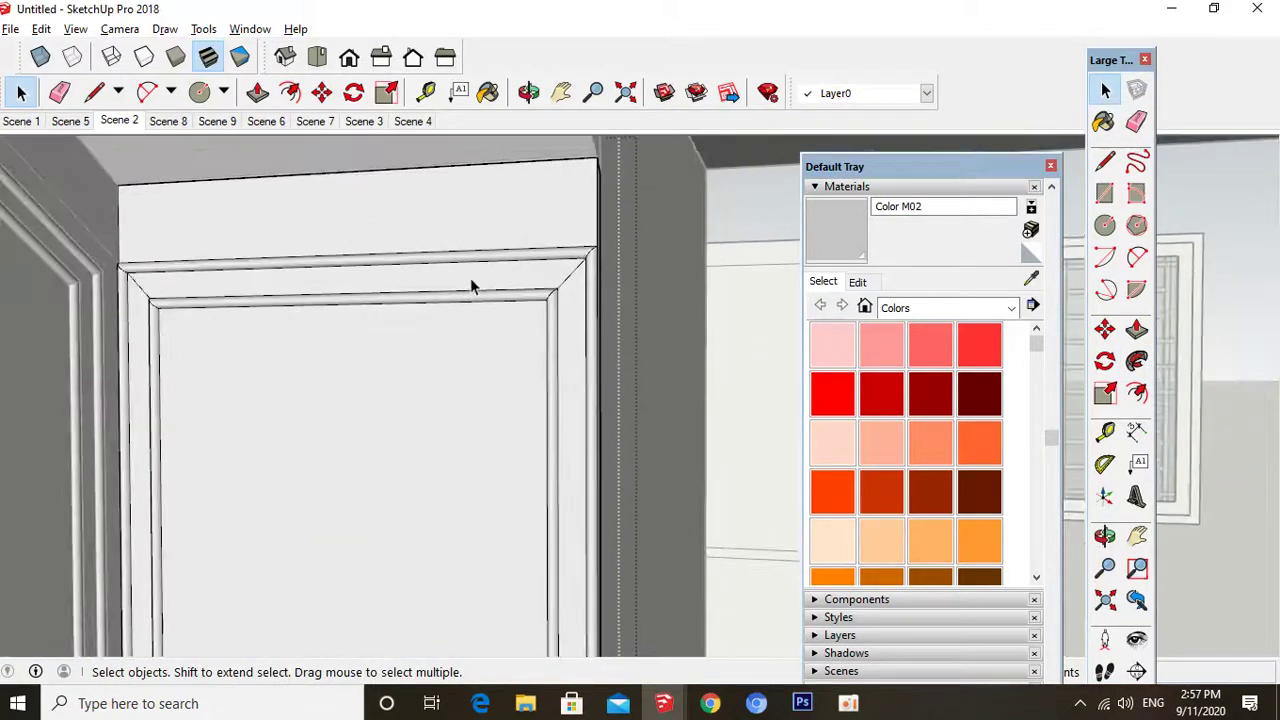
{"action": "scroll", "coordinate": [470, 278], "scroll_direction": "down", "scroll_amount": 1}
{"action": "left_click", "coordinate": [1103, 121]}
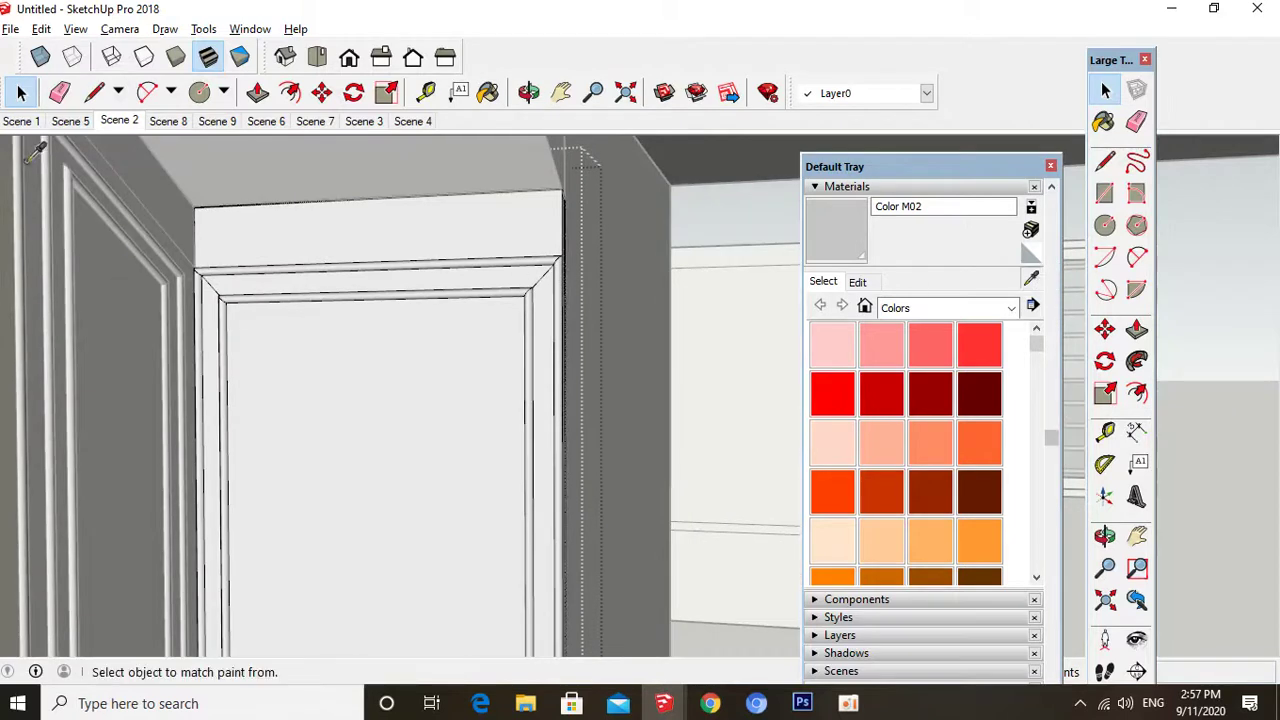
{"action": "left_click", "coordinate": [58, 150], "text": "alt"}
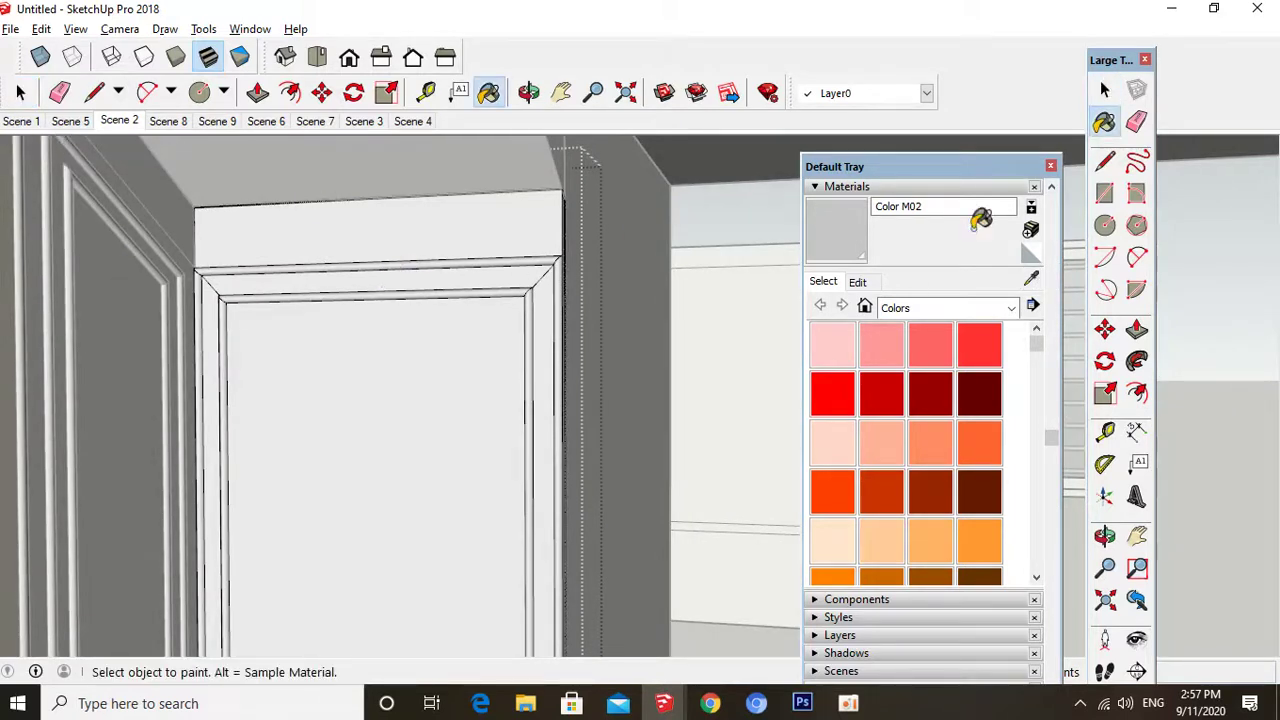
{"action": "left_click", "coordinate": [1031, 281]}
{"action": "scroll", "coordinate": [405, 275], "scroll_direction": "down", "scroll_amount": 2}
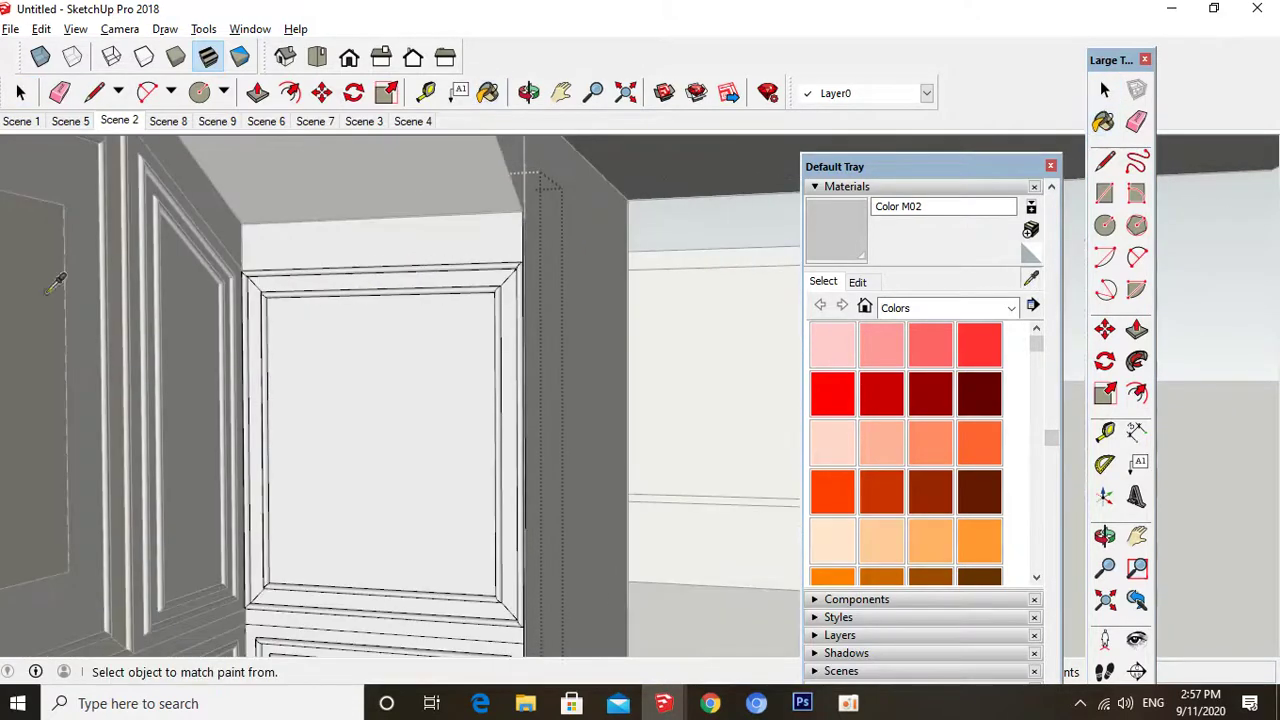
{"action": "left_click", "coordinate": [113, 228]}
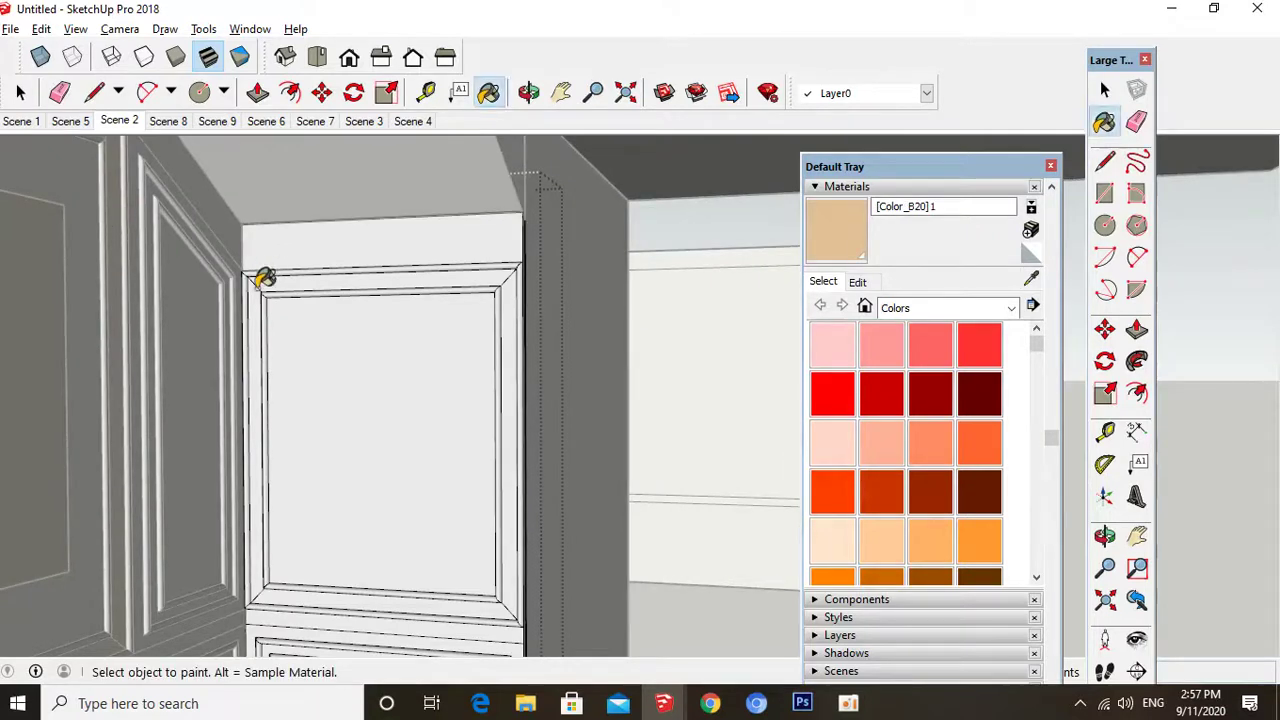
{"action": "left_click", "coordinate": [259, 290]}
{"action": "left_click", "coordinate": [507, 366]}
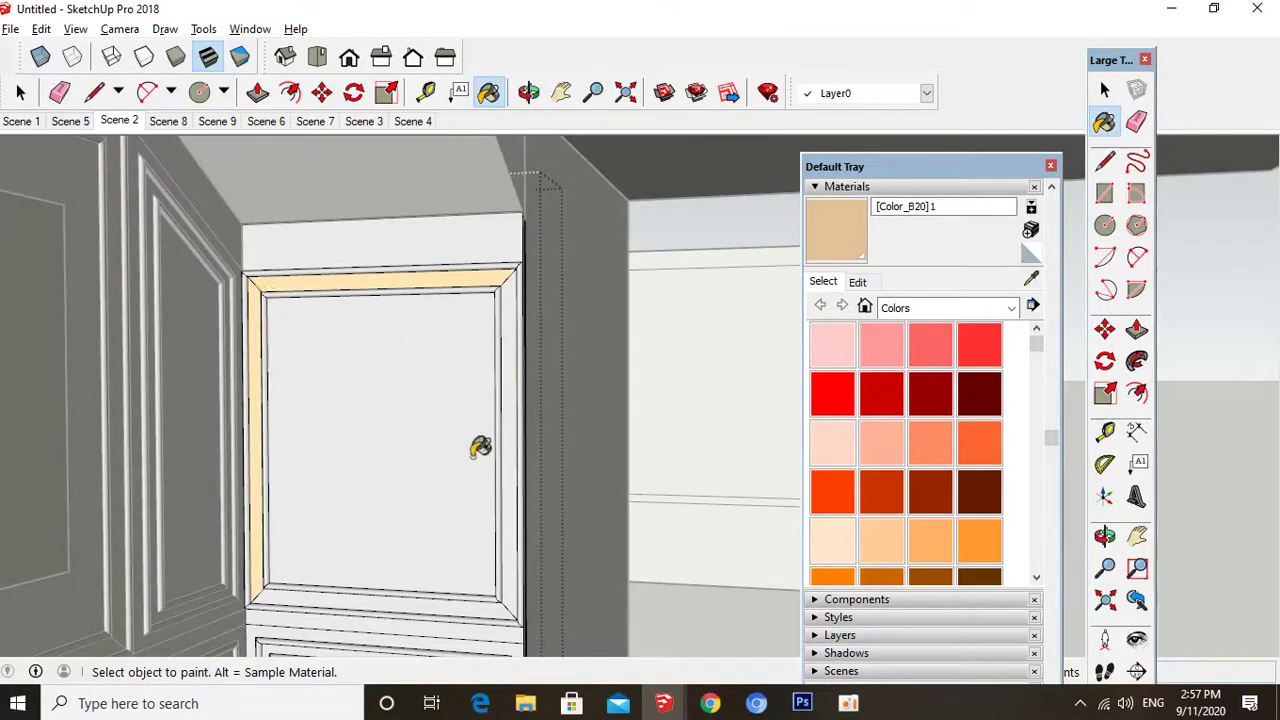
- Copy the flower picture from the finished reference wall to the upper side panel, aligning its upper corner with the inner molding's corner by the free edge
{"action": "key", "text": "space"}
{"action": "scroll", "coordinate": [243, 491], "scroll_direction": "down", "scroll_amount": 2}
{"action": "middle_click_drag", "start_coordinate": [354, 474], "coordinate": [200, 460]}
{"action": "scroll", "coordinate": [384, 409], "scroll_direction": "down", "scroll_amount": 2}
{"action": "scroll", "coordinate": [382, 403], "scroll_direction": "down", "scroll_amount": 10}
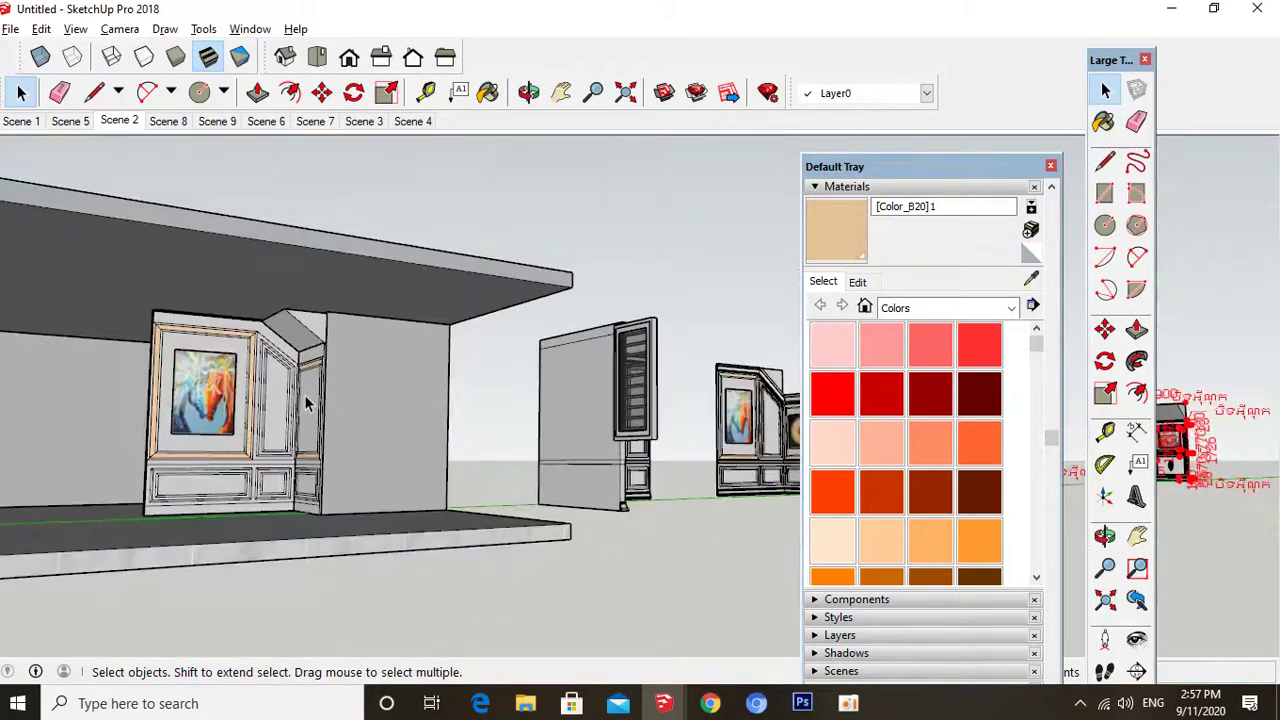
{"action": "scroll", "coordinate": [603, 447], "scroll_direction": "up", "scroll_amount": 10}
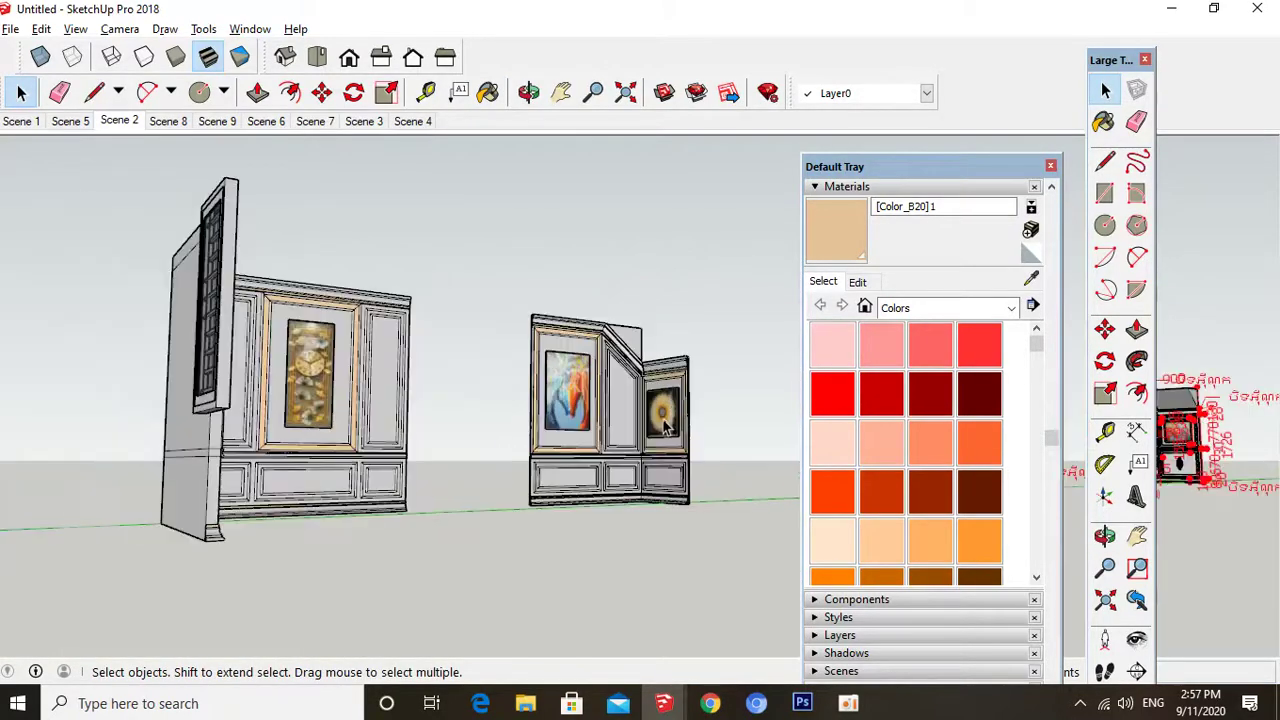
{"action": "left_click", "coordinate": [678, 383]}
{"action": "scroll", "coordinate": [678, 383], "scroll_direction": "up", "scroll_amount": 3}
{"action": "key", "text": "m"}
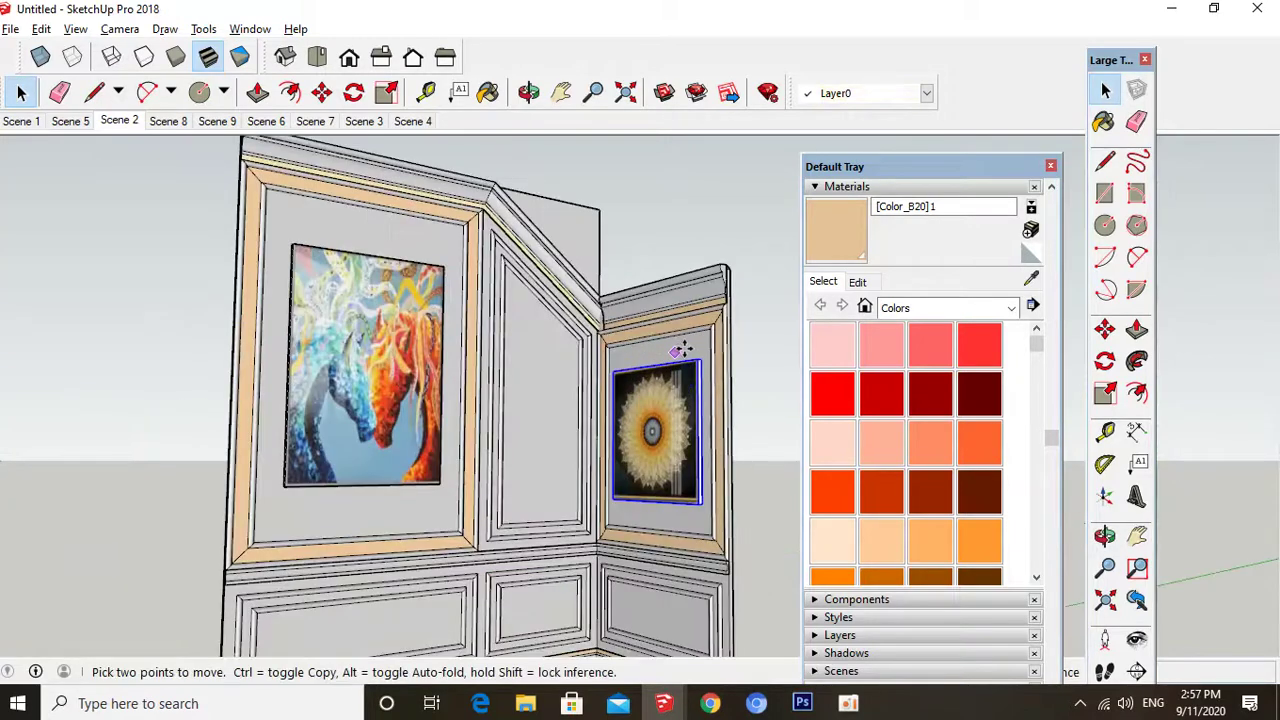
{"action": "scroll", "coordinate": [690, 357], "scroll_direction": "up", "scroll_amount": 1}
{"action": "left_click", "coordinate": [695, 360]}
{"action": "key", "text": "ctrl"}
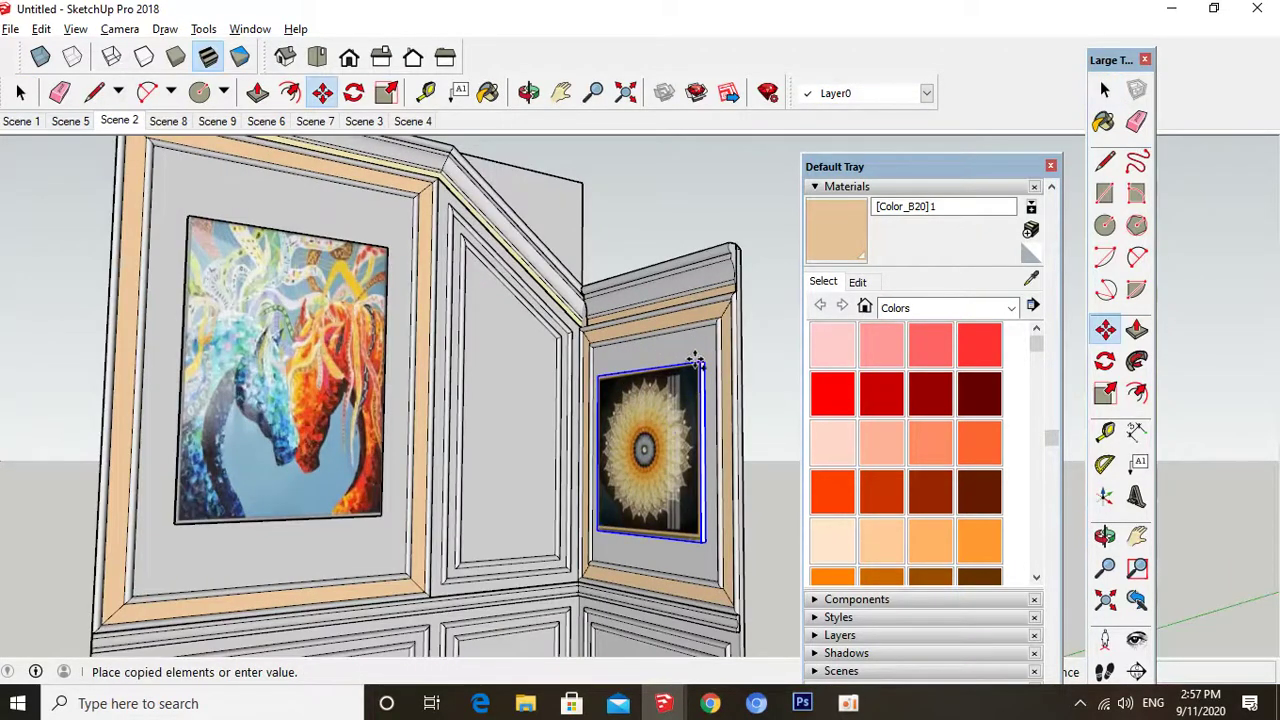
{"action": "scroll", "coordinate": [695, 360], "scroll_direction": "down", "scroll_amount": 5}
{"action": "scroll", "coordinate": [695, 360], "scroll_direction": "down", "scroll_amount": 4}
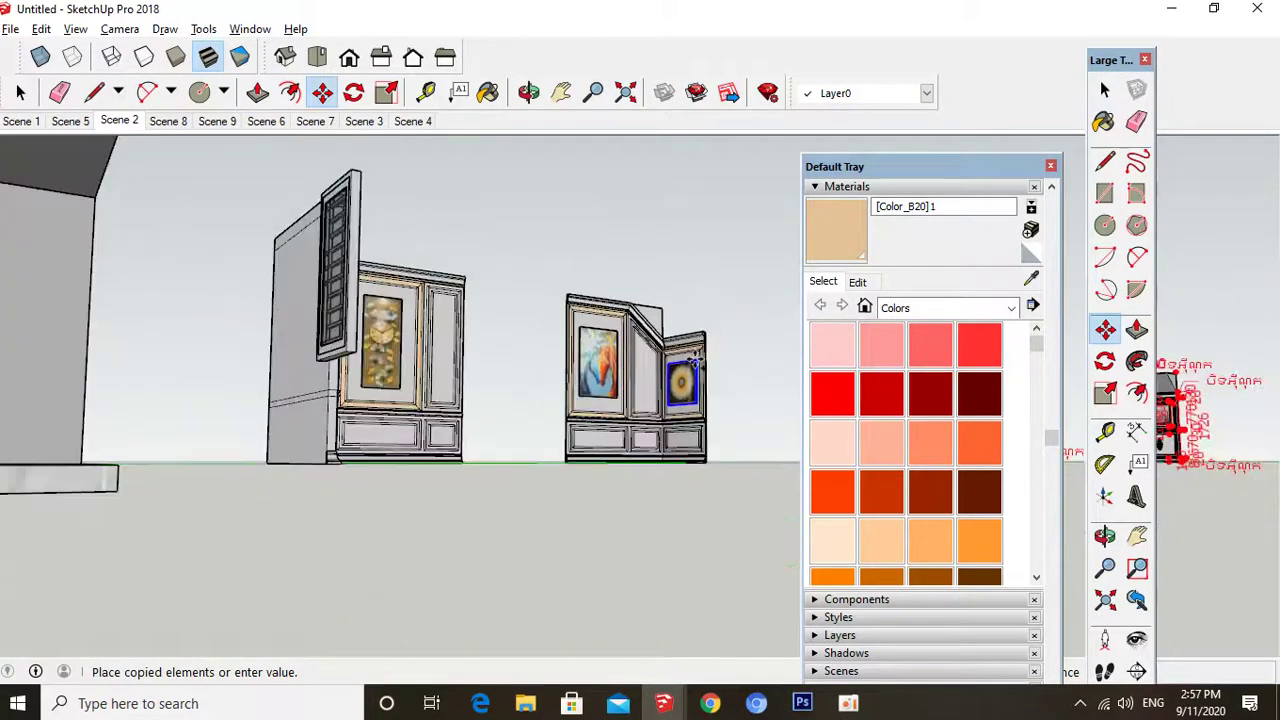
{"action": "scroll", "coordinate": [704, 432], "scroll_direction": "up", "scroll_amount": 1}
{"action": "scroll", "coordinate": [704, 432], "scroll_direction": "down", "scroll_amount": 2}
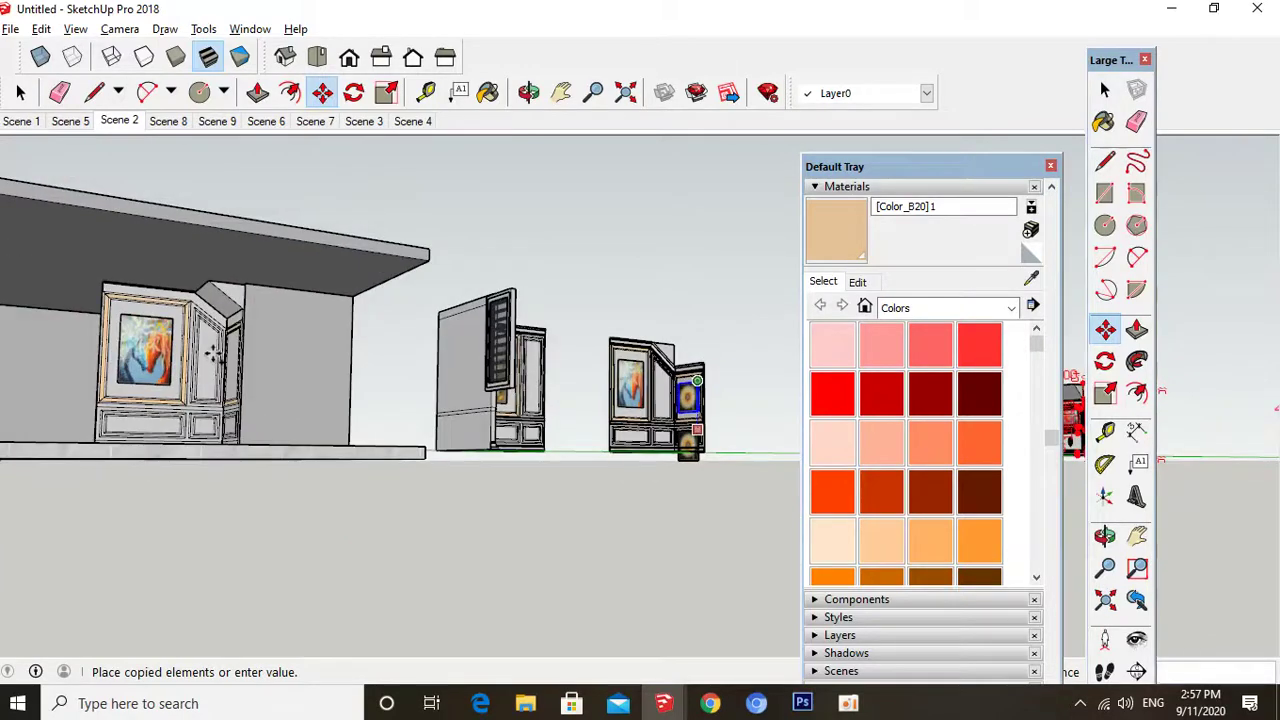
{"action": "scroll", "coordinate": [215, 352], "scroll_direction": "up", "scroll_amount": 6}
{"action": "middle_click_drag", "start_coordinate": [252, 343], "coordinate": [491, 317]}
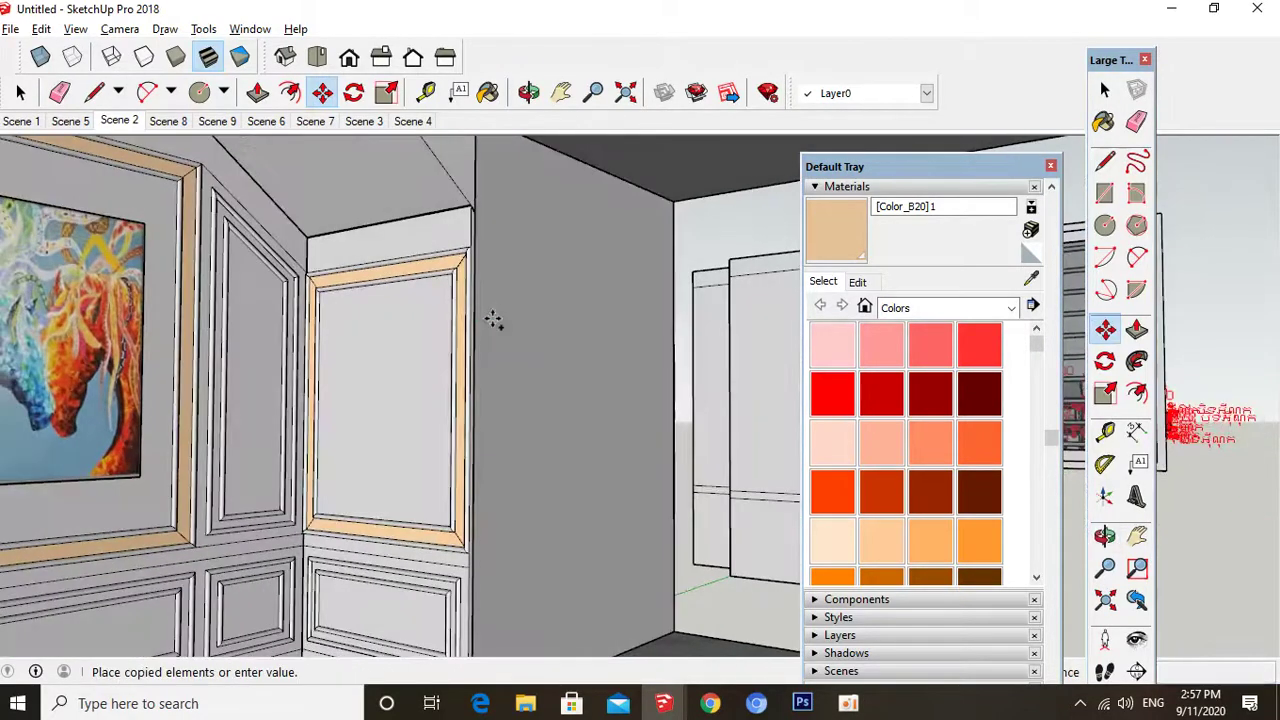
{"action": "scroll", "coordinate": [470, 307], "scroll_direction": "up", "scroll_amount": 2}
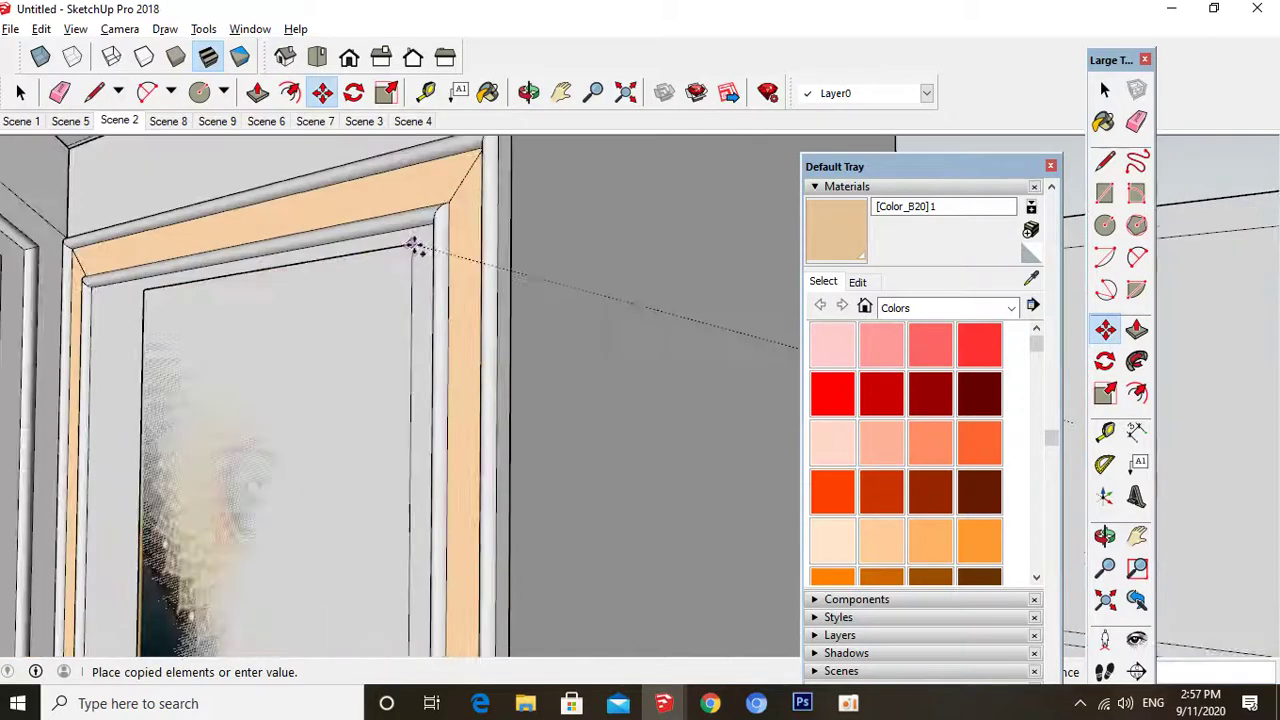
{"action": "scroll", "coordinate": [417, 246], "scroll_direction": "up", "scroll_amount": 1}
{"action": "scroll", "coordinate": [456, 200], "scroll_direction": "up", "scroll_amount": 1}
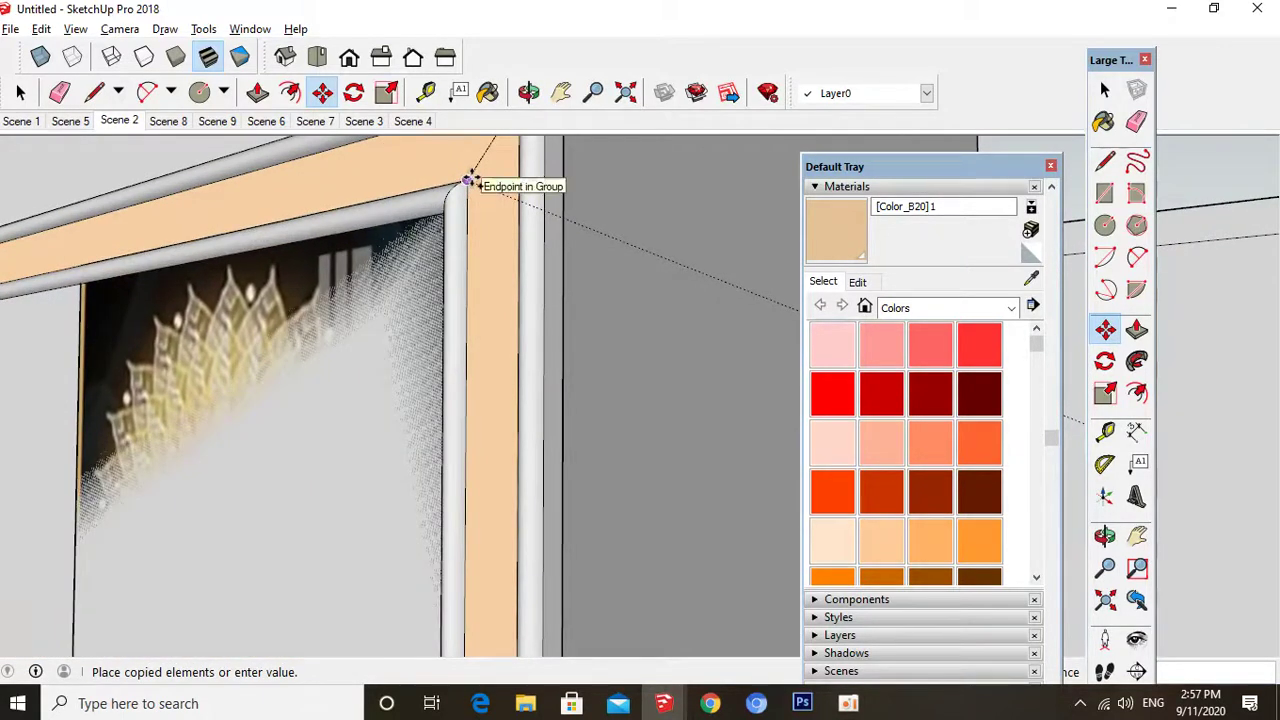
{"action": "left_click", "coordinate": [470, 181]}
- Copy the flower picture across to the inner molding's opposite upper corner, with another copy placed midway between the two
{"action": "scroll", "coordinate": [658, 273], "scroll_direction": "down", "scroll_amount": 4}
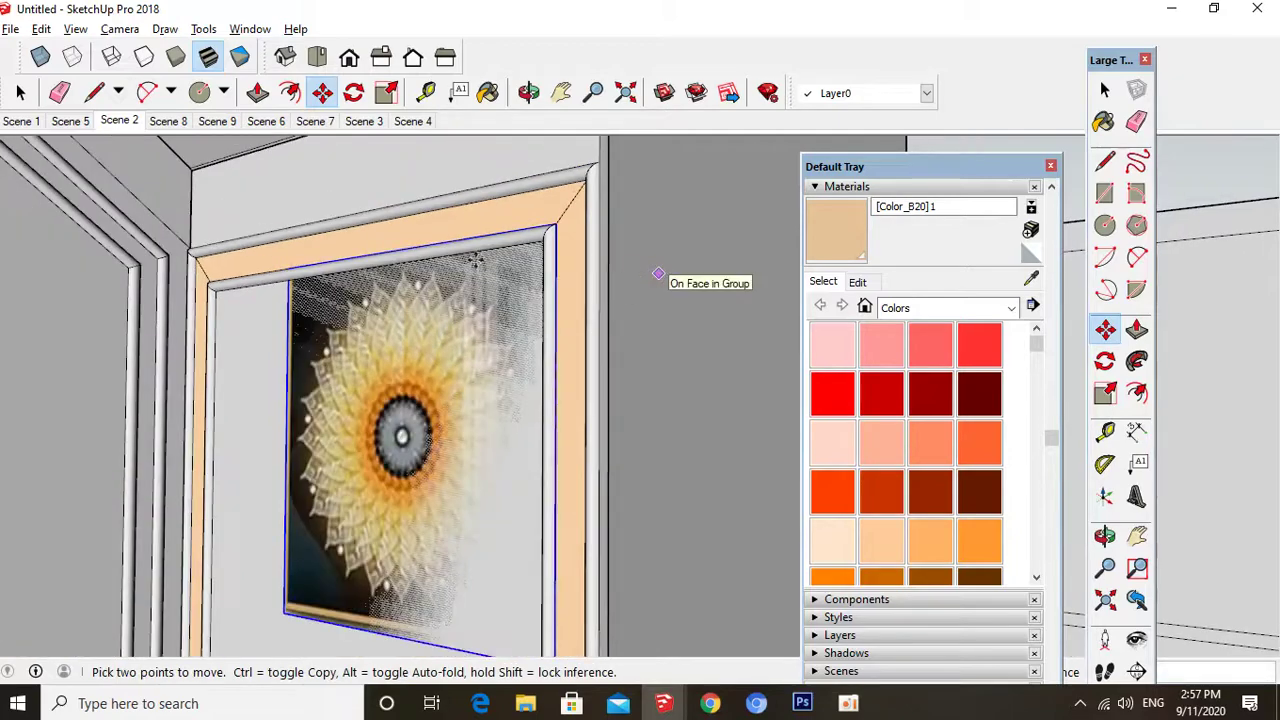
{"action": "scroll", "coordinate": [243, 277], "scroll_direction": "up", "scroll_amount": 2}
{"action": "scroll", "coordinate": [354, 280], "scroll_direction": "up", "scroll_amount": 1}
{"action": "scroll", "coordinate": [249, 271], "scroll_direction": "up", "scroll_amount": 2}
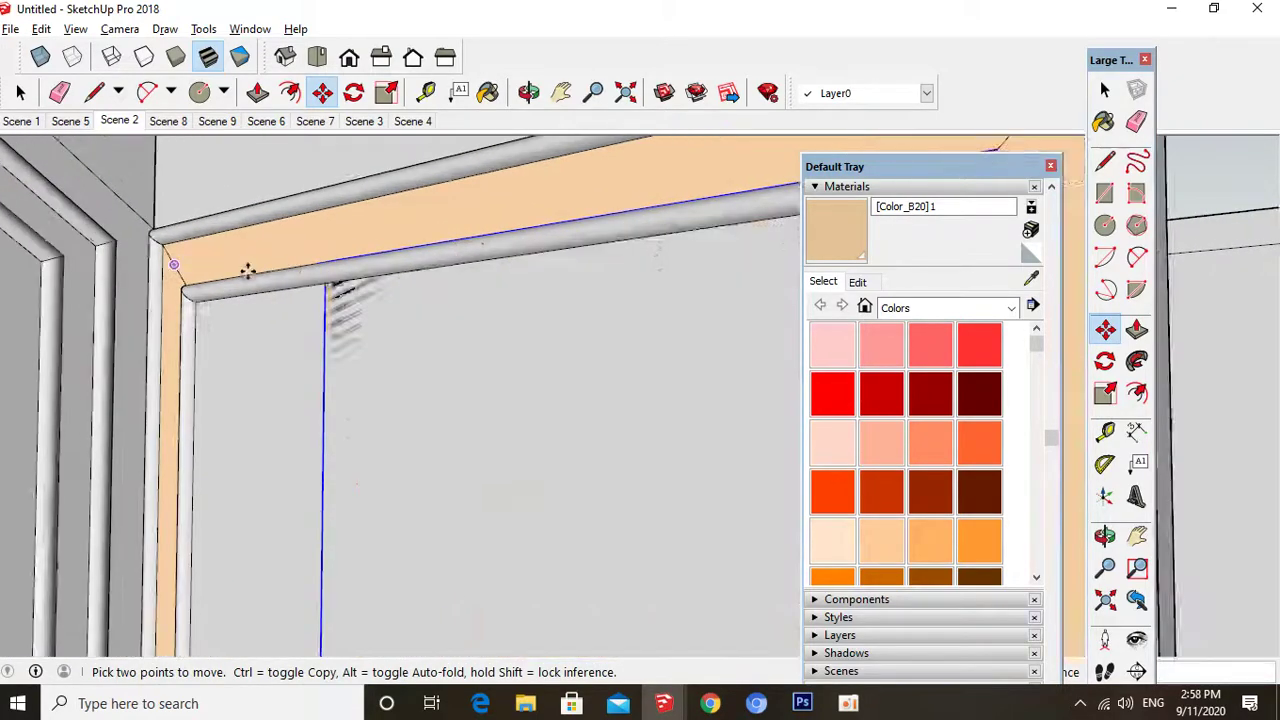
{"action": "middle_click_drag", "start_coordinate": [300, 340], "coordinate": [377, 446]}
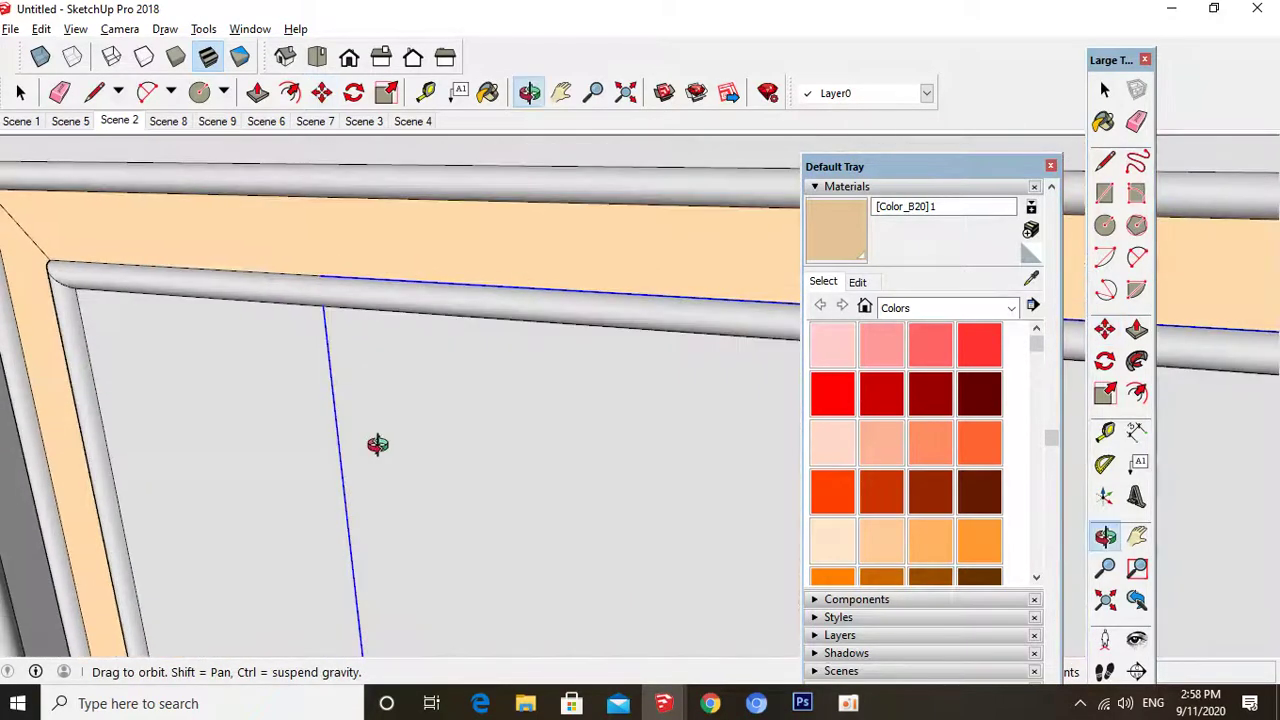
{"action": "scroll", "coordinate": [331, 277], "scroll_direction": "up", "scroll_amount": 1}
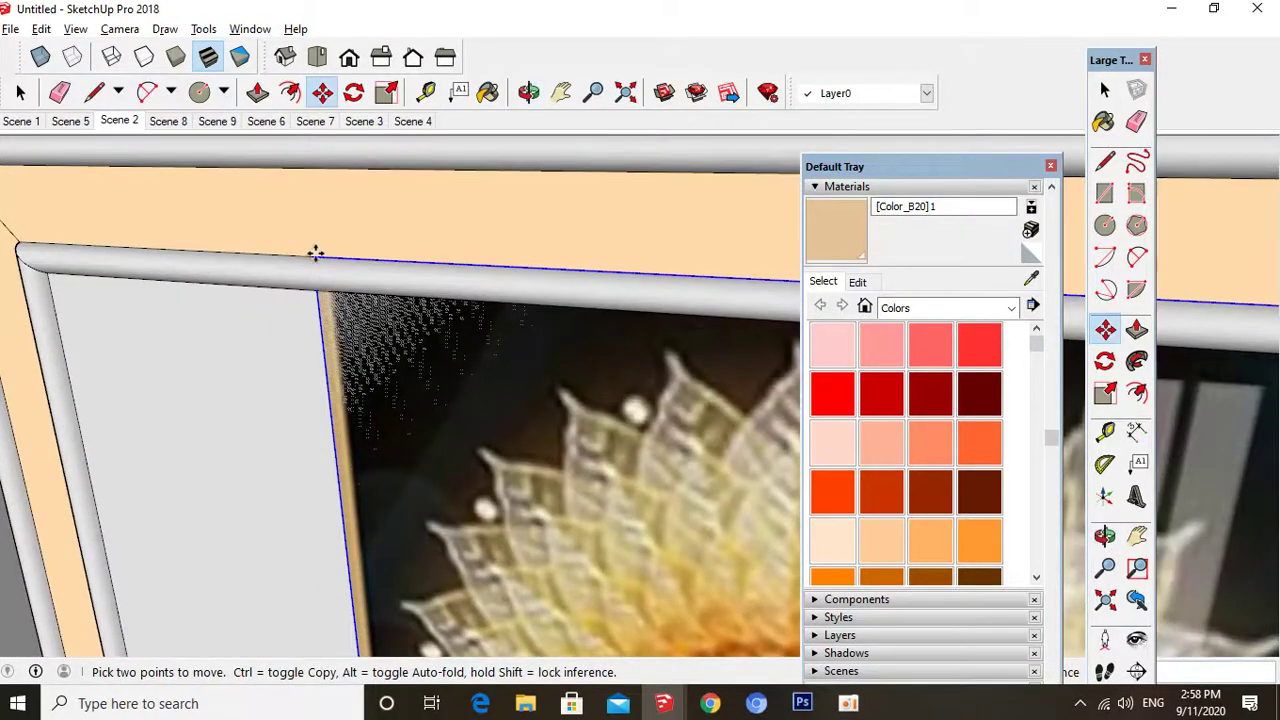
{"action": "scroll", "coordinate": [14, 252], "scroll_direction": "up", "scroll_amount": 2}
{"action": "scroll", "coordinate": [740, 313], "scroll_direction": "down", "scroll_amount": 1}
{"action": "middle_click_drag", "start_coordinate": [160, 271], "coordinate": [335, 349]}
{"action": "scroll", "coordinate": [424, 371], "scroll_direction": "down", "scroll_amount": 1}
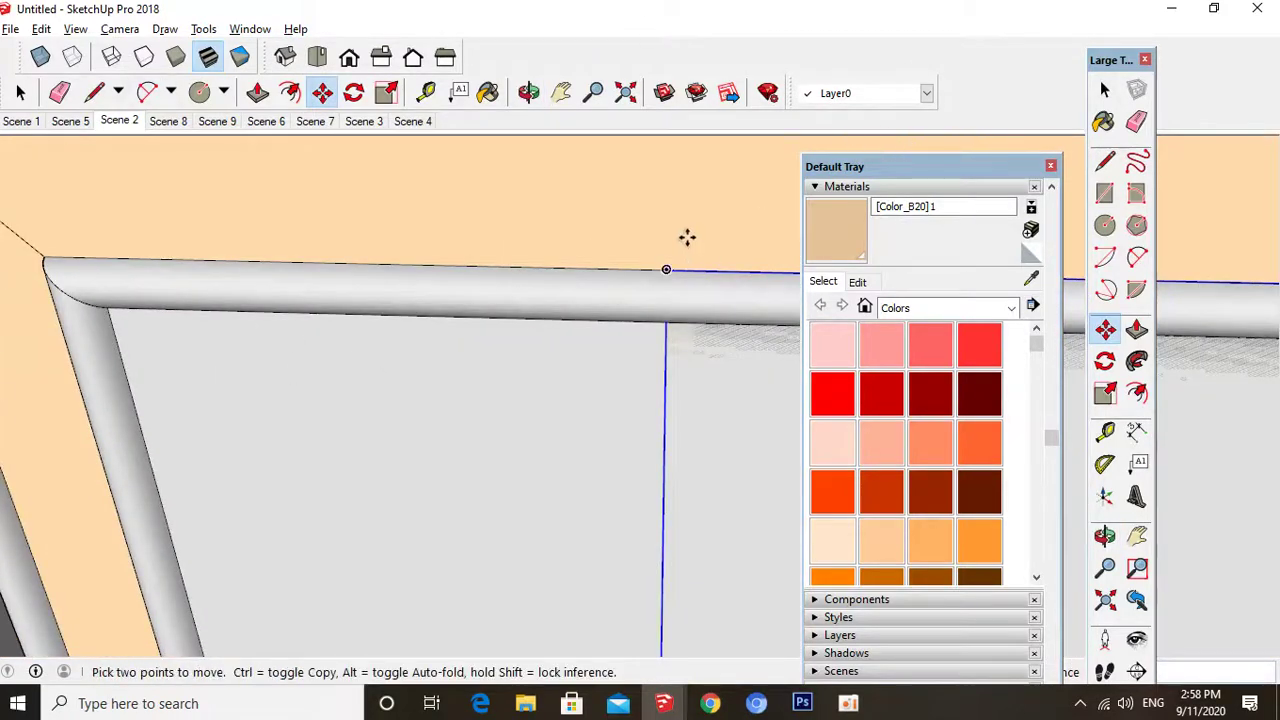
{"action": "left_click", "coordinate": [667, 269]}
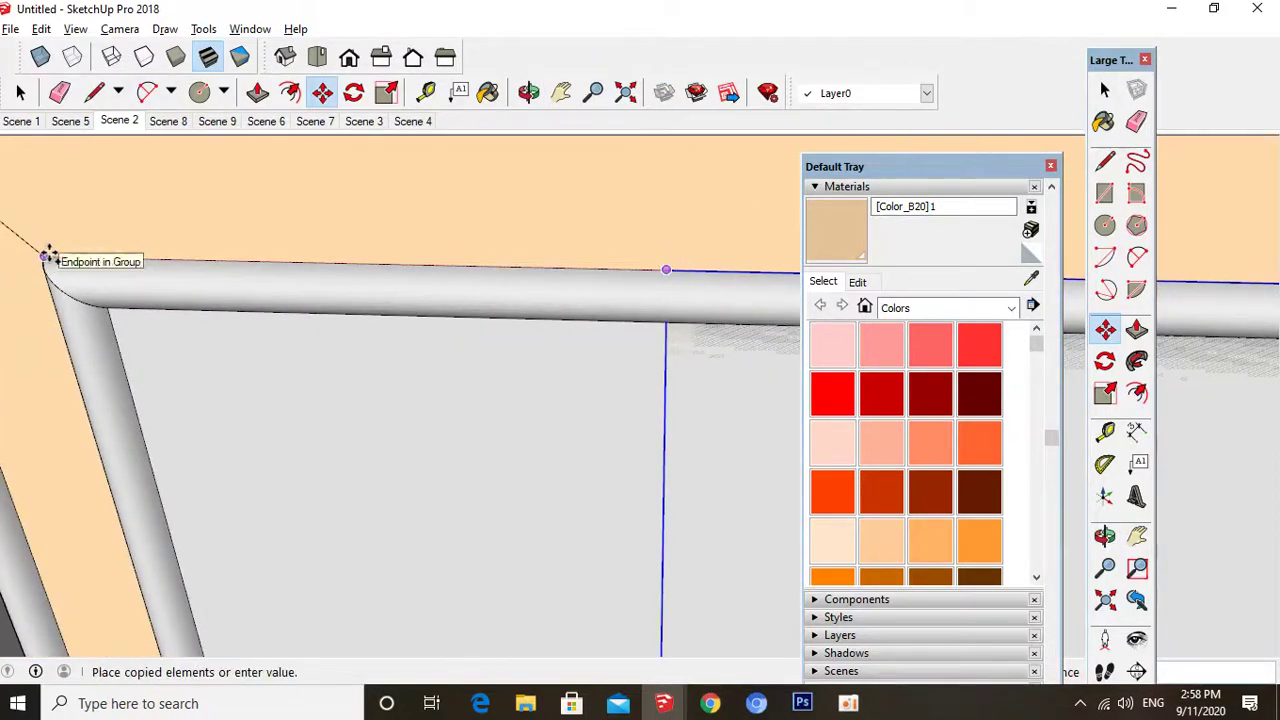
{"action": "left_click", "coordinate": [47, 256]}
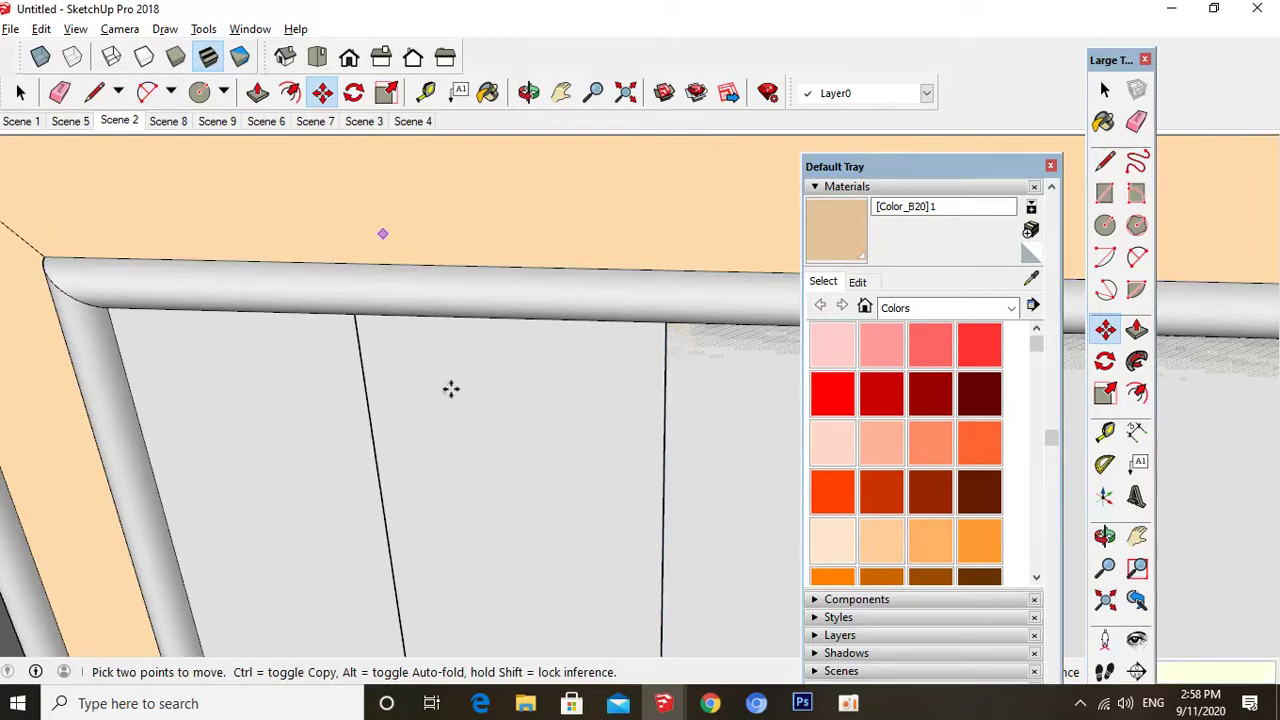
- Erase the two outer flower pictures from the upper side panel, keeping only the middle copy
{"action": "middle_click_drag", "start_coordinate": [449, 386], "coordinate": [223, 143]}
{"action": "scroll", "coordinate": [225, 146], "scroll_direction": "up", "scroll_amount": 2}
{"action": "scroll", "coordinate": [228, 150], "scroll_direction": "down", "scroll_amount": 4}
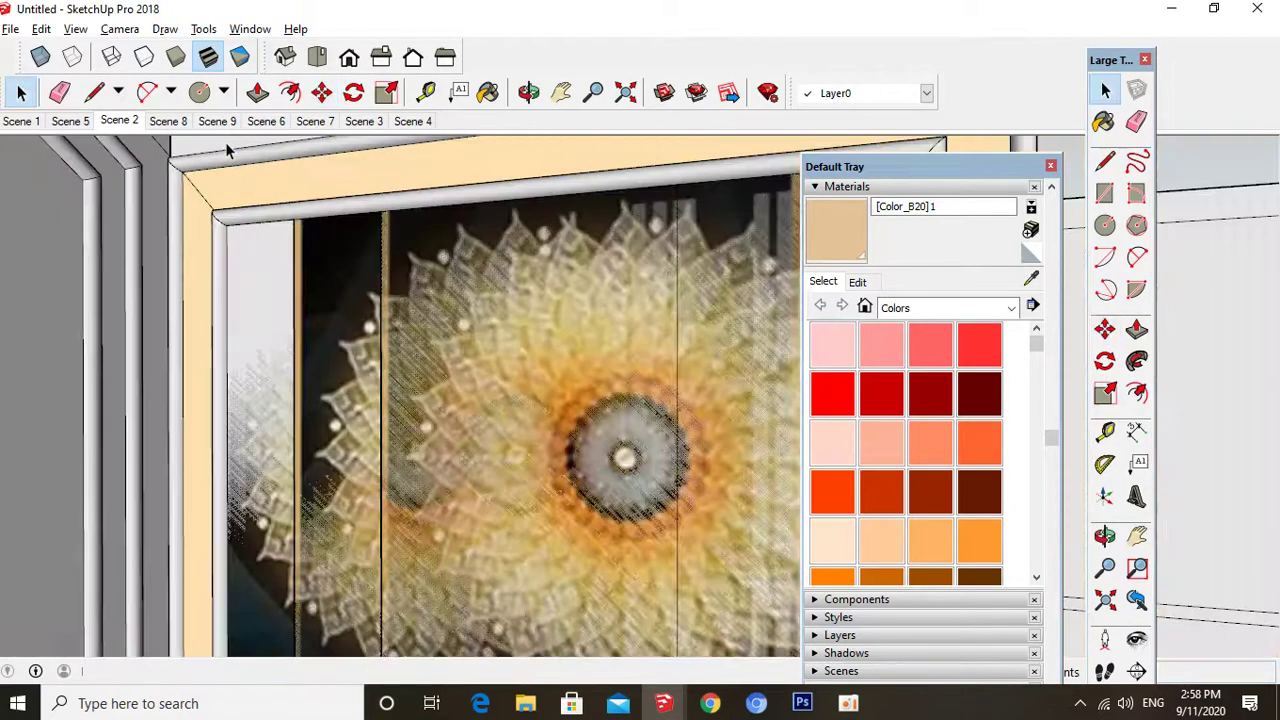
{"action": "key", "text": "e"}
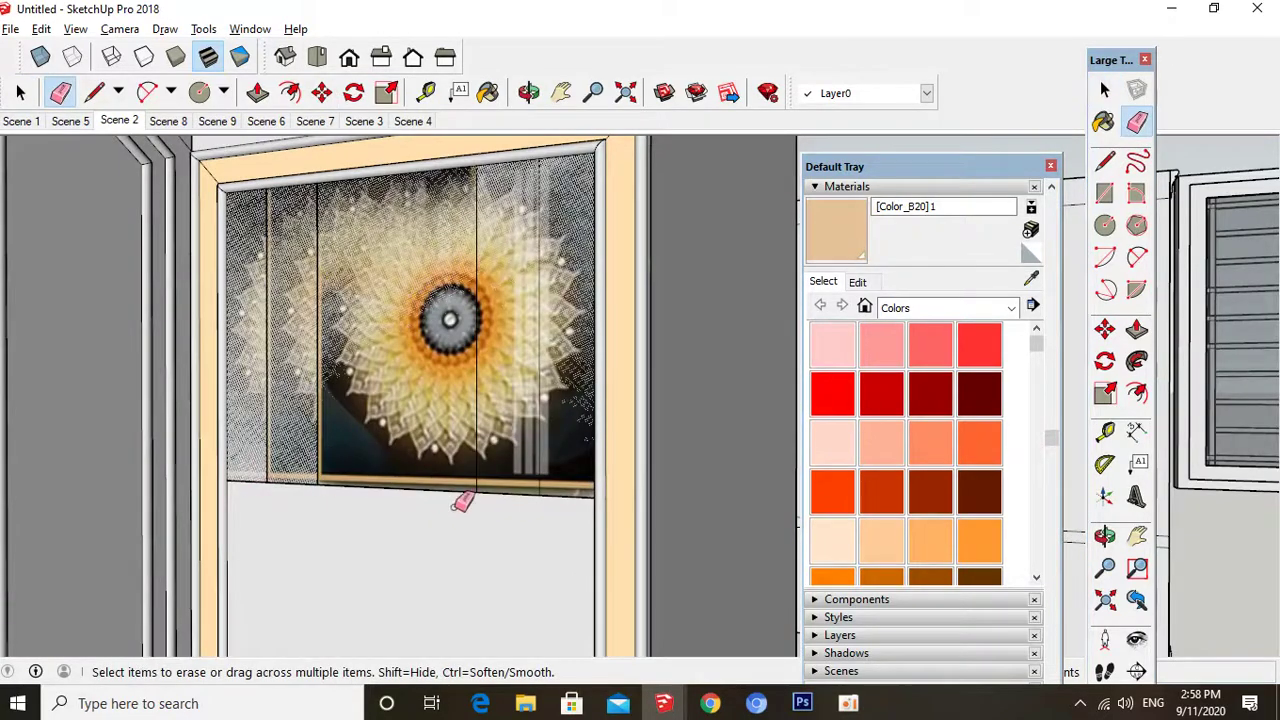
{"action": "left_click", "coordinate": [570, 490]}
{"action": "key", "text": "space"}
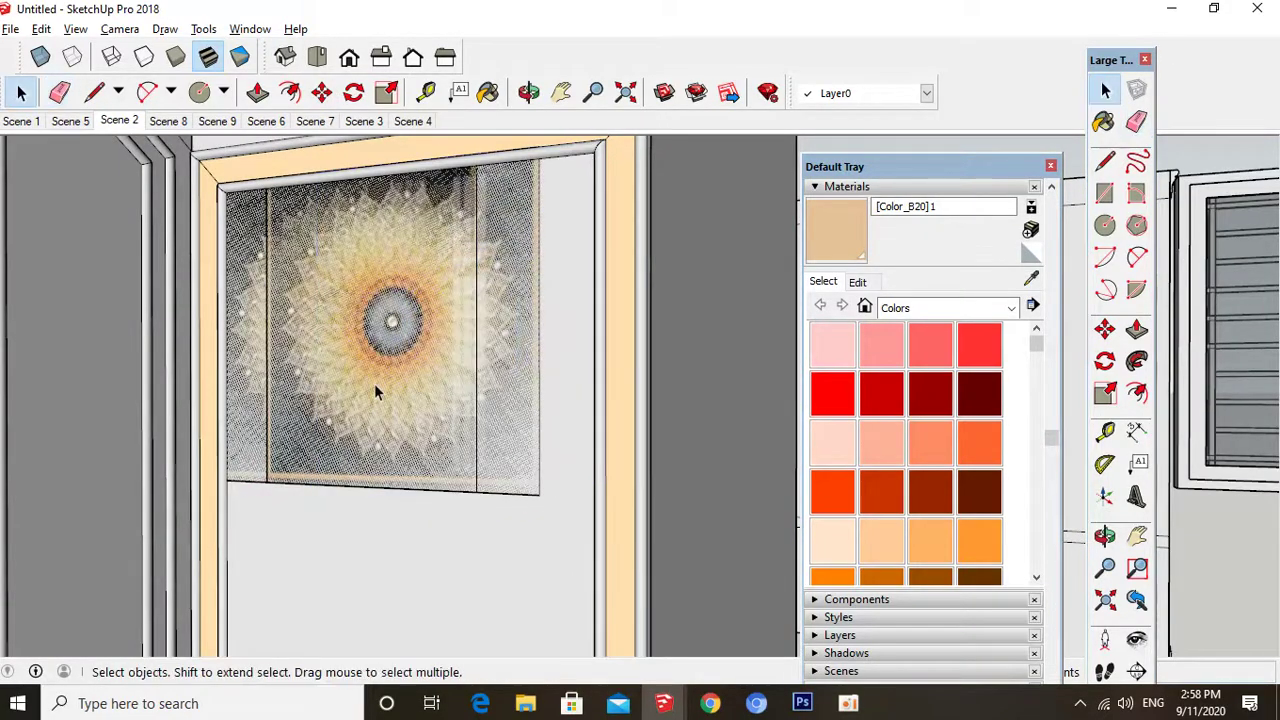
{"action": "key", "text": "e"}
{"action": "left_click", "coordinate": [248, 480]}
{"action": "key", "text": "space"}
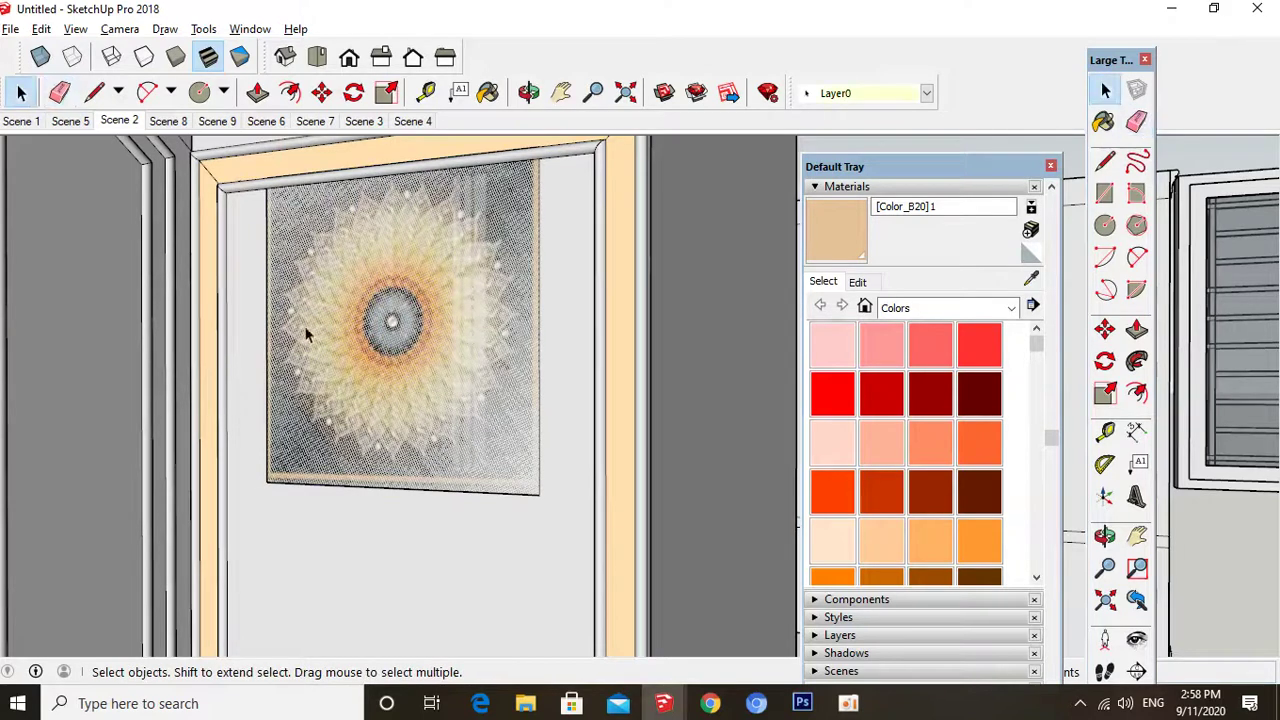
- Copy the flower picture straight down to the inner molding's lower edge on the upper side panel, with another copy placed midway
{"action": "left_click", "coordinate": [304, 331]}
{"action": "scroll", "coordinate": [240, 177], "scroll_direction": "down", "scroll_amount": 2}
{"action": "scroll", "coordinate": [425, 334], "scroll_direction": "up", "scroll_amount": 2}
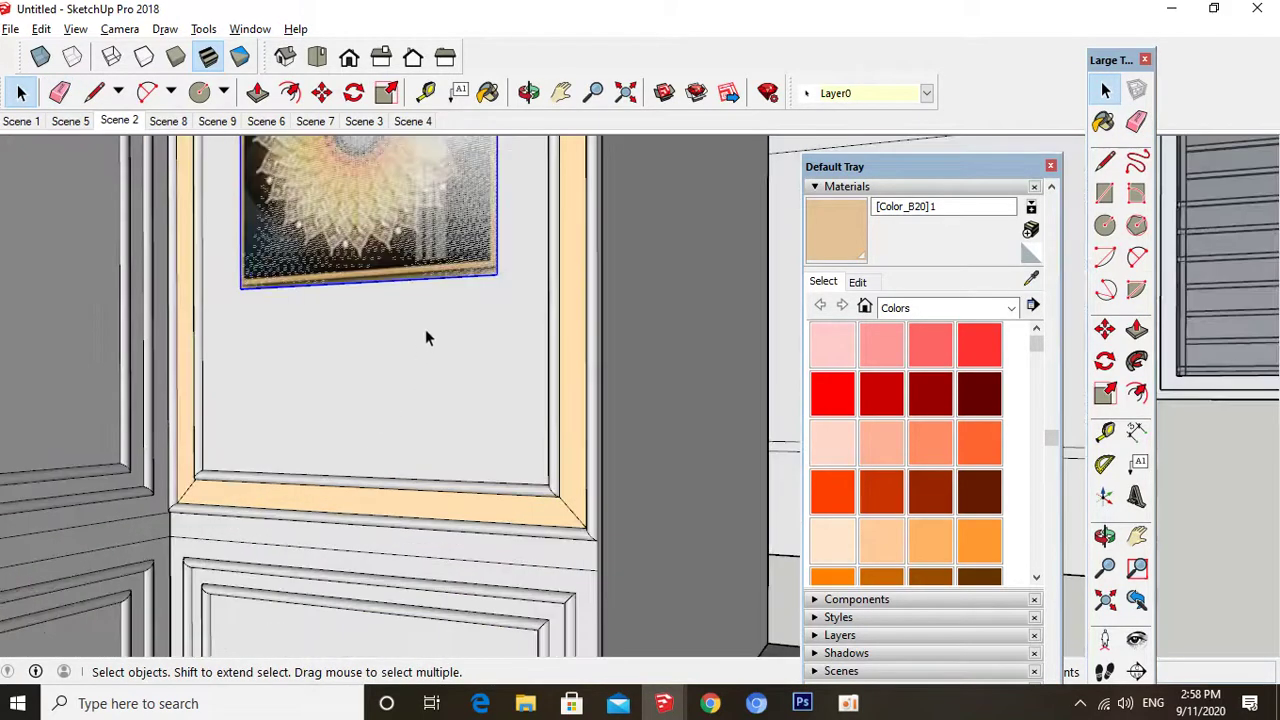
{"action": "middle_click_drag", "start_coordinate": [425, 334], "coordinate": [474, 243]}
{"action": "key", "text": "m"}
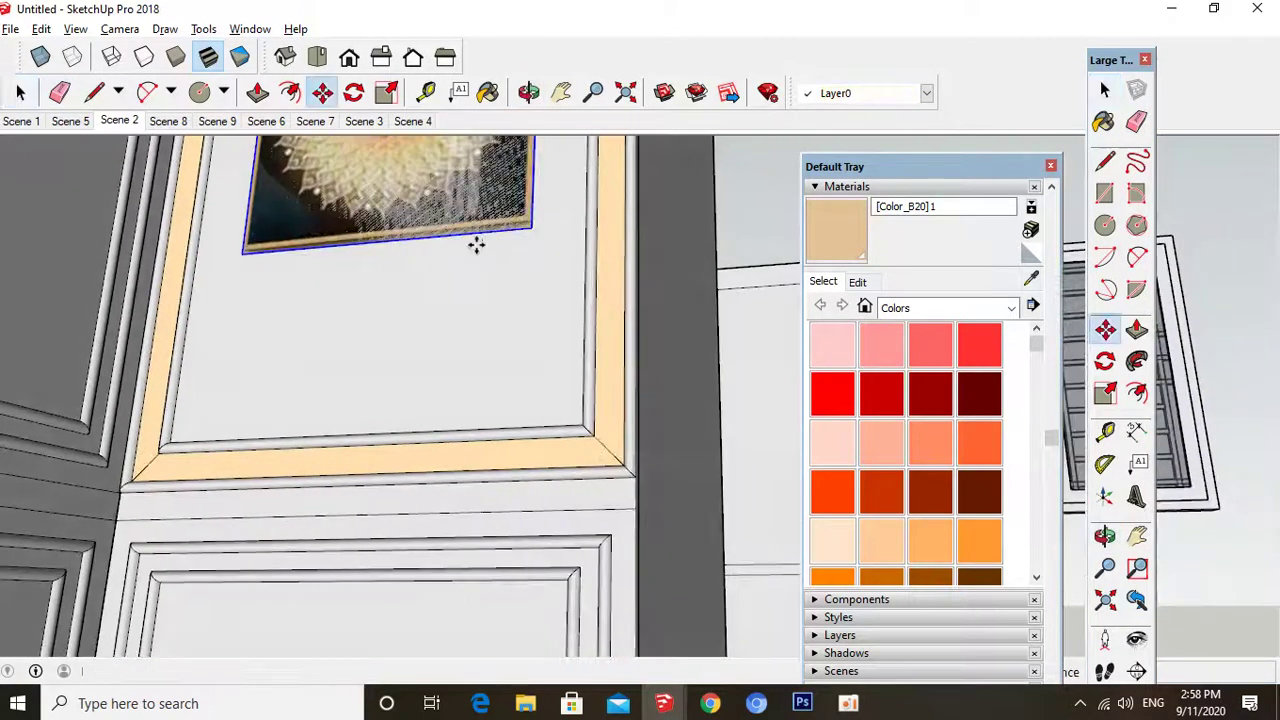
{"action": "key", "text": "ctrl"}
{"action": "left_click", "coordinate": [381, 243]}
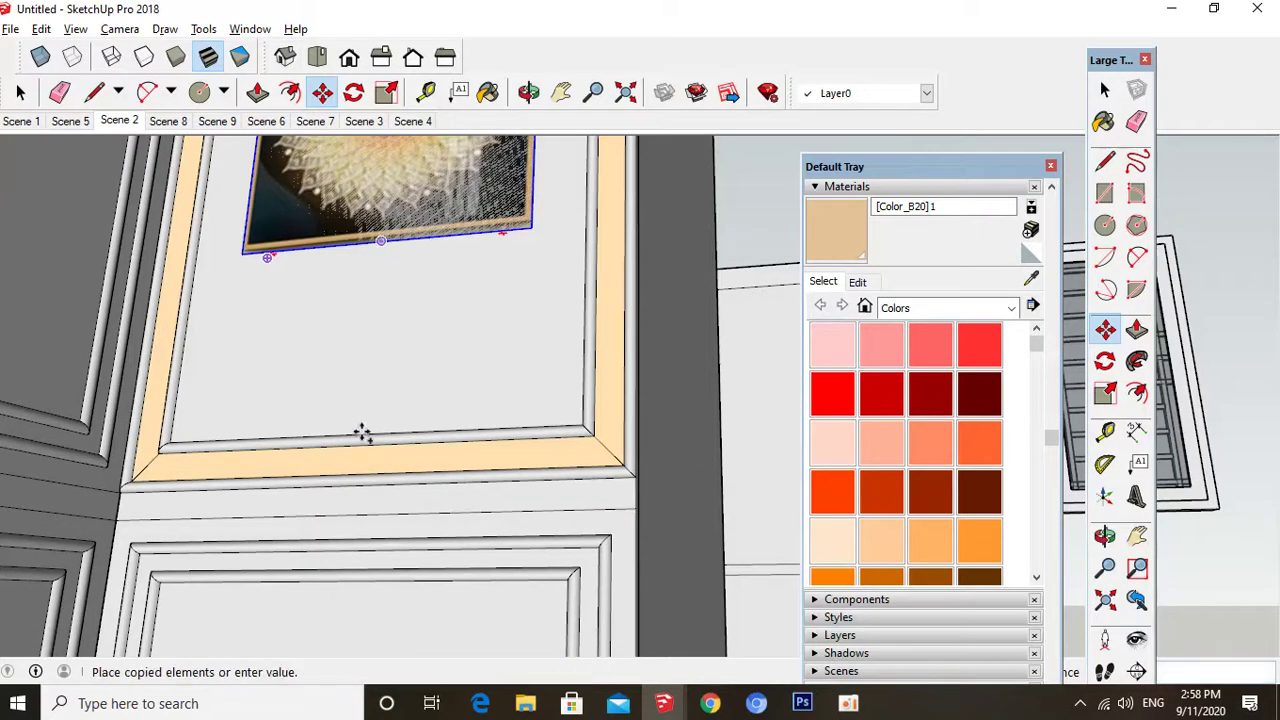
{"action": "left_click", "coordinate": [372, 446]}
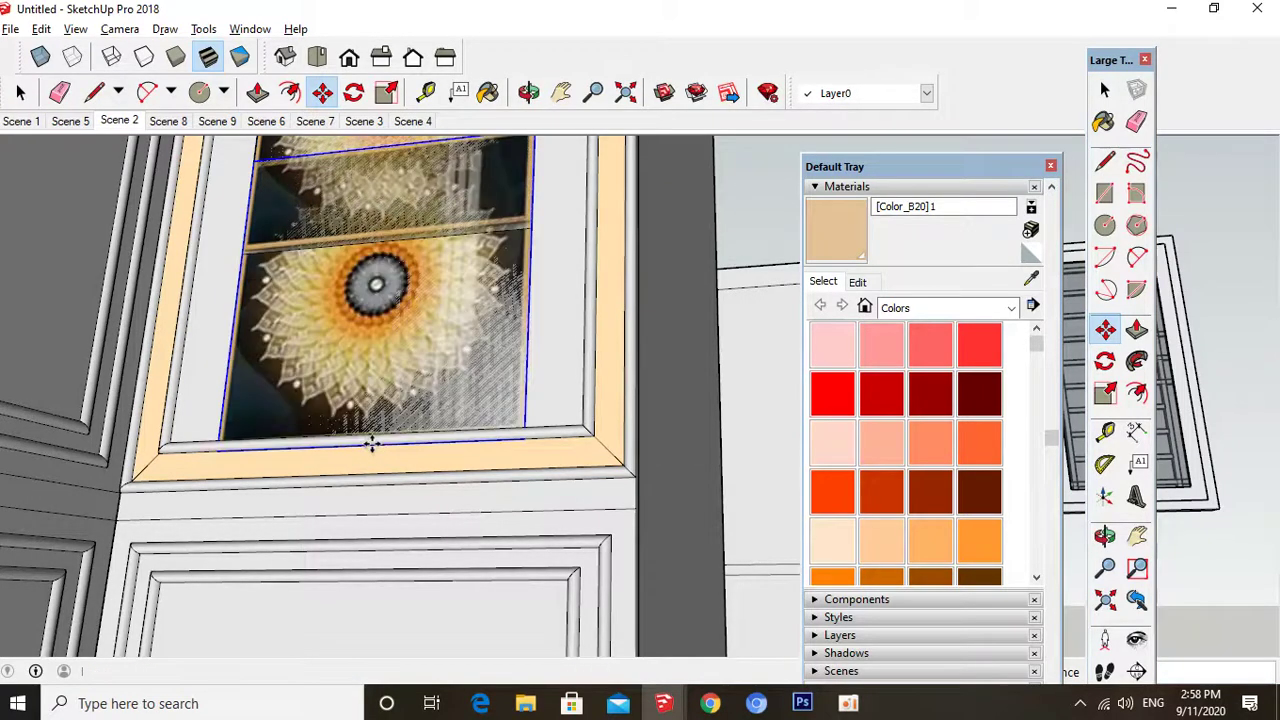
- Erase the highest and lowest flower pictures from the side panel, keeping only the vertically centred copy
{"action": "key", "text": "e"}
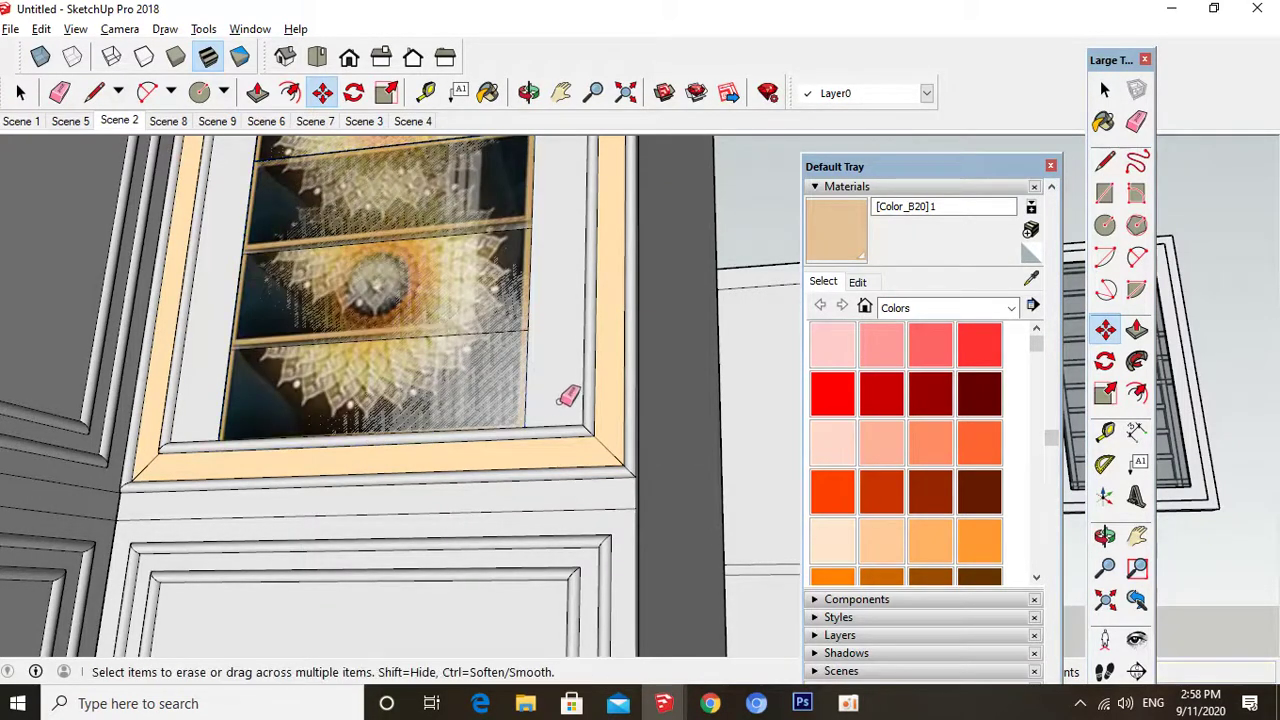
{"action": "mouse_move", "coordinate": [526, 378]}
{"action": "middle_mouse_down"}
{"action": "mouse_move", "coordinate": [406, 498]}
{"action": "mouse_move", "coordinate": [423, 540]}
{"action": "middle_mouse_up"}
{"action": "scroll", "coordinate": [428, 538], "scroll_direction": "down", "scroll_amount": 5}
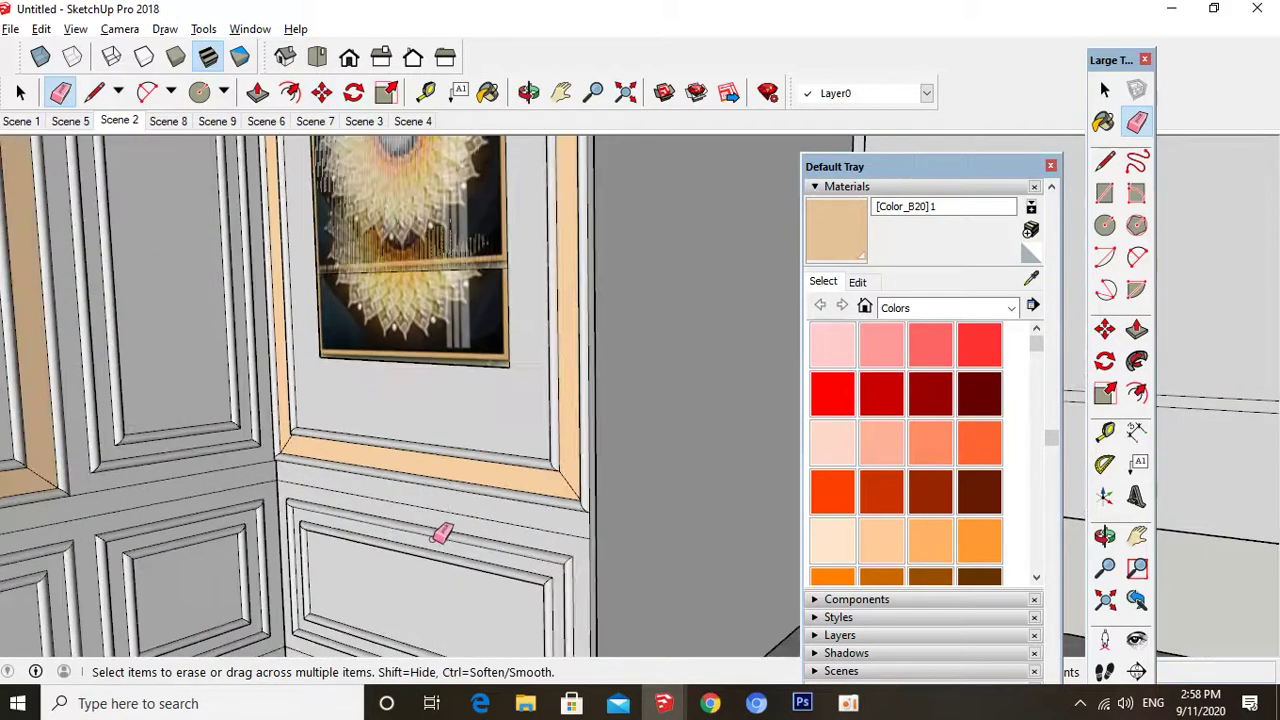
{"action": "left_click", "coordinate": [475, 236]}
{"action": "key", "text": "space"}
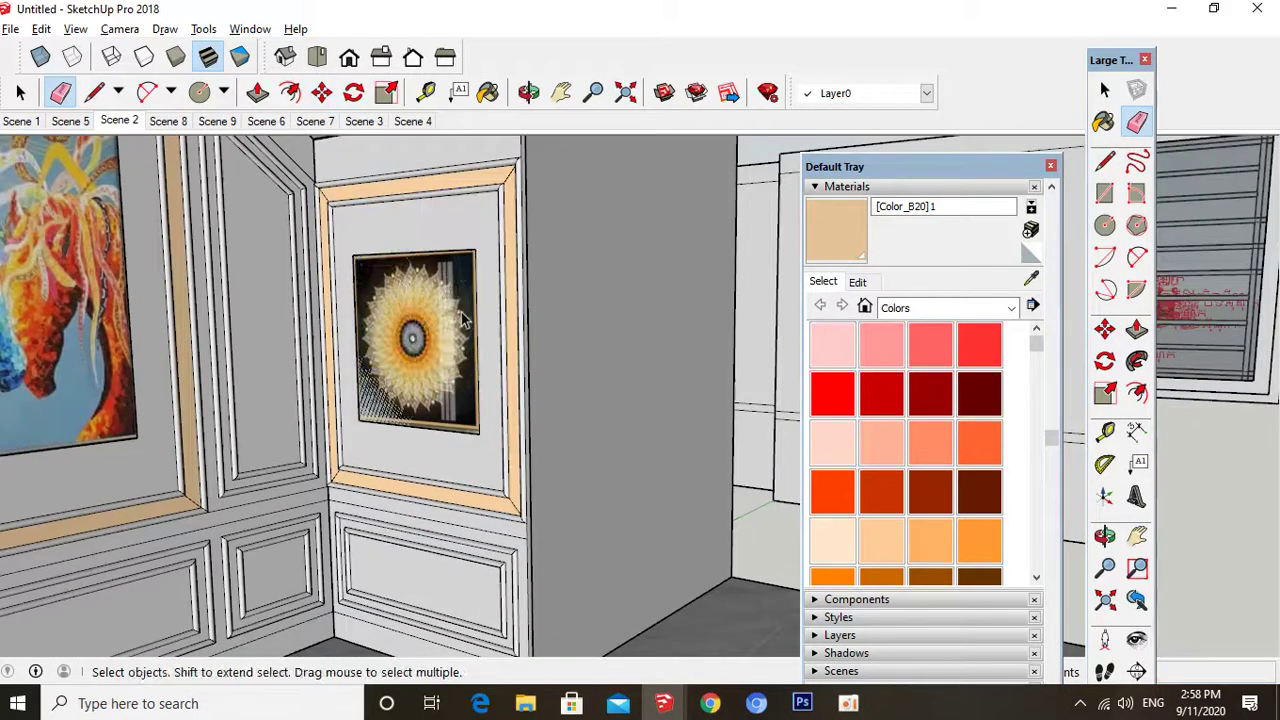
- Move the centred flower picture slightly out from the side panel's surface
{"action": "left_click", "coordinate": [464, 336]}
{"action": "middle_click_drag", "start_coordinate": [526, 355], "coordinate": [551, 382]}
{"action": "key", "text": "m"}
{"action": "left_click", "coordinate": [551, 382]}
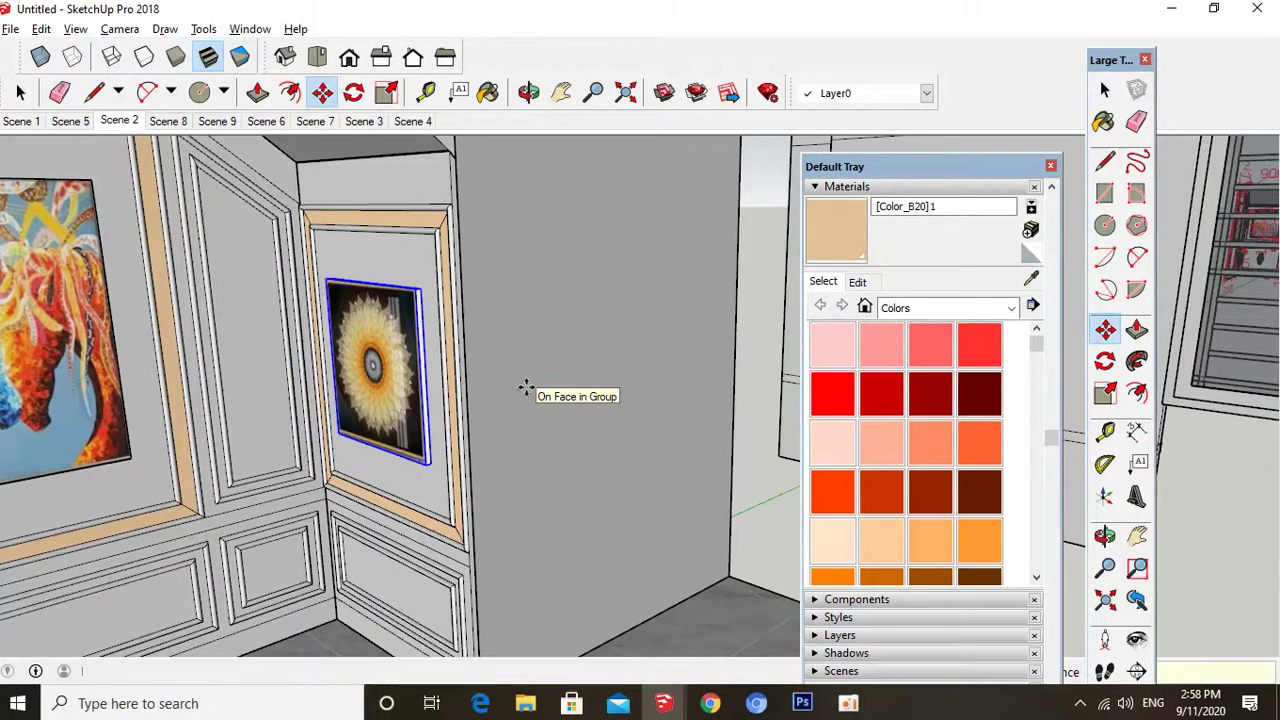
{"action": "left_click", "coordinate": [526, 388]}
{"action": "key", "text": "space"}
- Hide the room's ceiling slab to expose the wall tops from above
{"action": "left_click", "coordinate": [118, 124]}
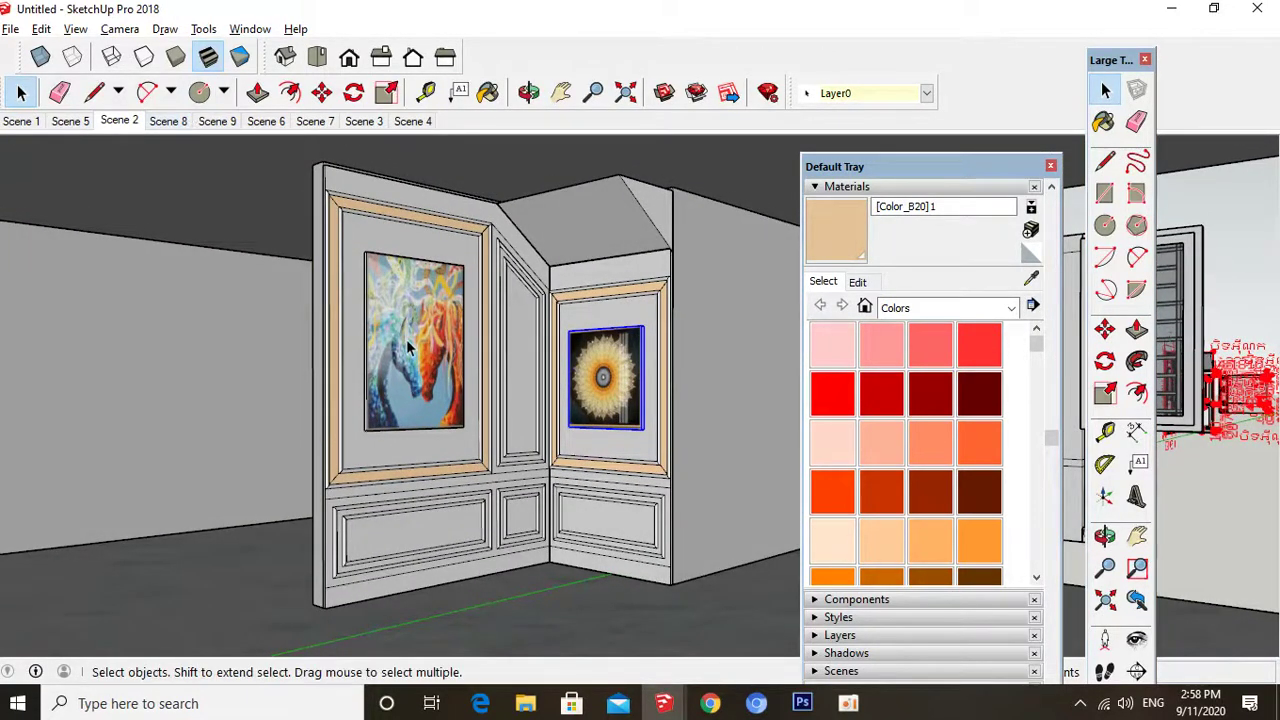
{"action": "scroll", "coordinate": [420, 342], "scroll_direction": "down", "scroll_amount": 3}
{"action": "middle_click_drag", "start_coordinate": [454, 414], "coordinate": [286, 414]}
{"action": "scroll", "coordinate": [471, 434], "scroll_direction": "down", "scroll_amount": 5}
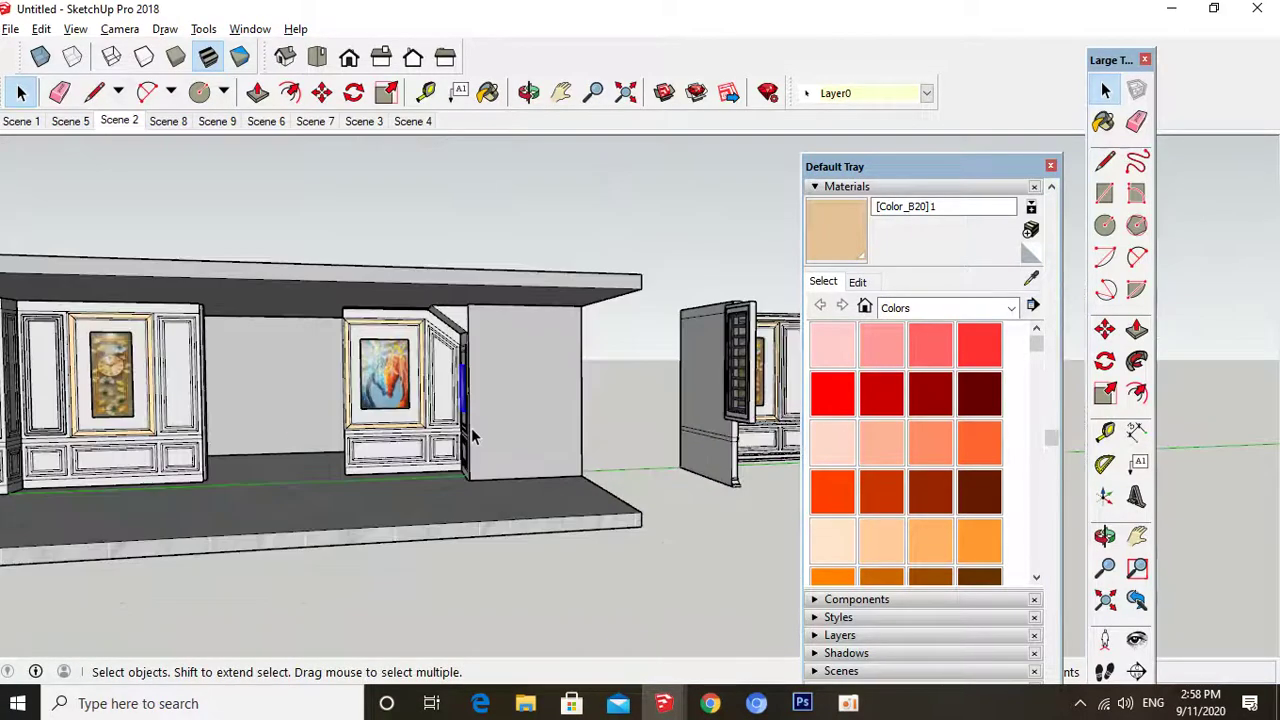
{"action": "middle_click_drag", "start_coordinate": [471, 434], "coordinate": [300, 415]}
{"action": "right_click", "coordinate": [300, 415]}
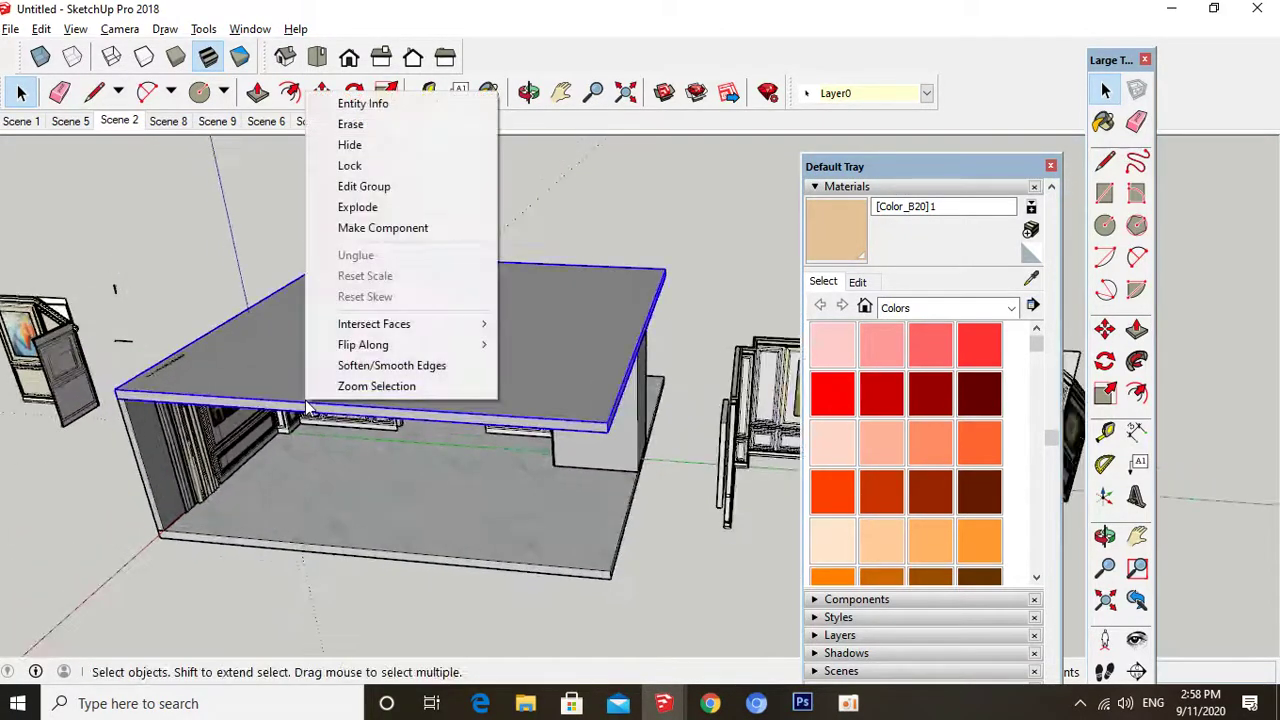
{"action": "left_click", "coordinate": [347, 144]}
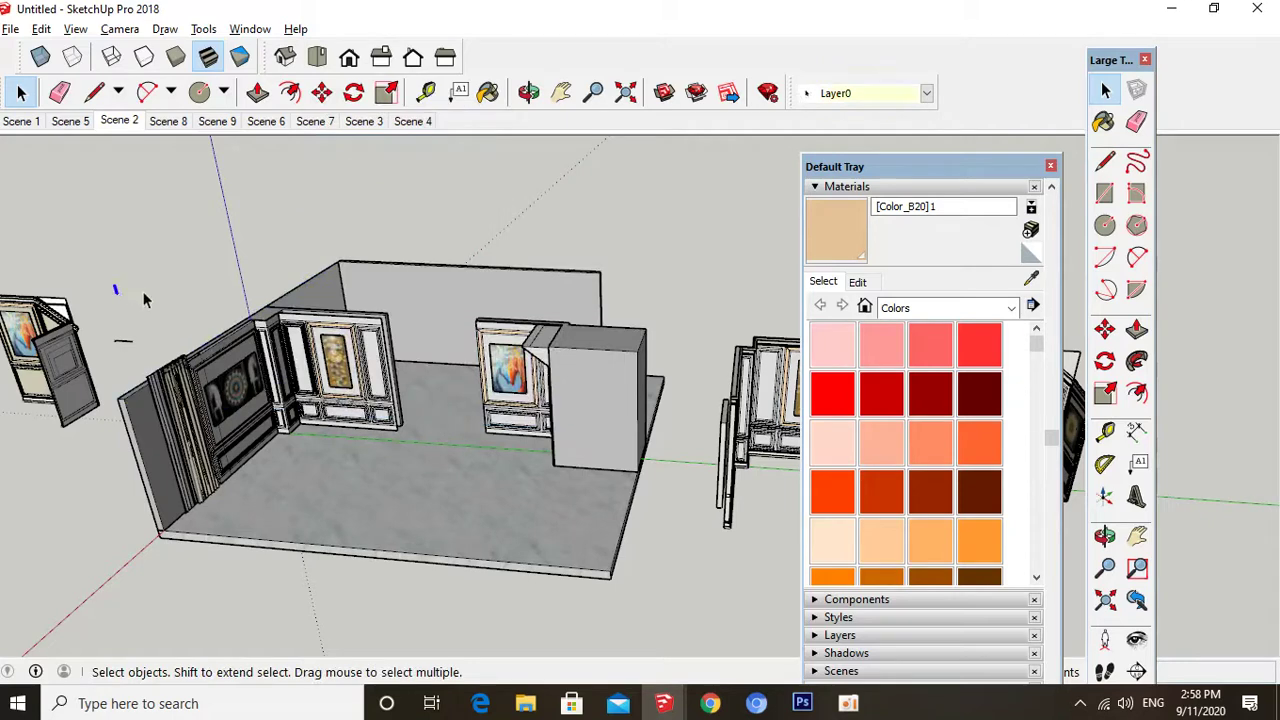
- Paste a copy of the molding profile lying outside the room at the upper corner of the clock wall's free end
{"action": "key", "text": "ctrl+v"}
{"action": "scroll", "coordinate": [375, 323], "scroll_direction": "up", "scroll_amount": 6}
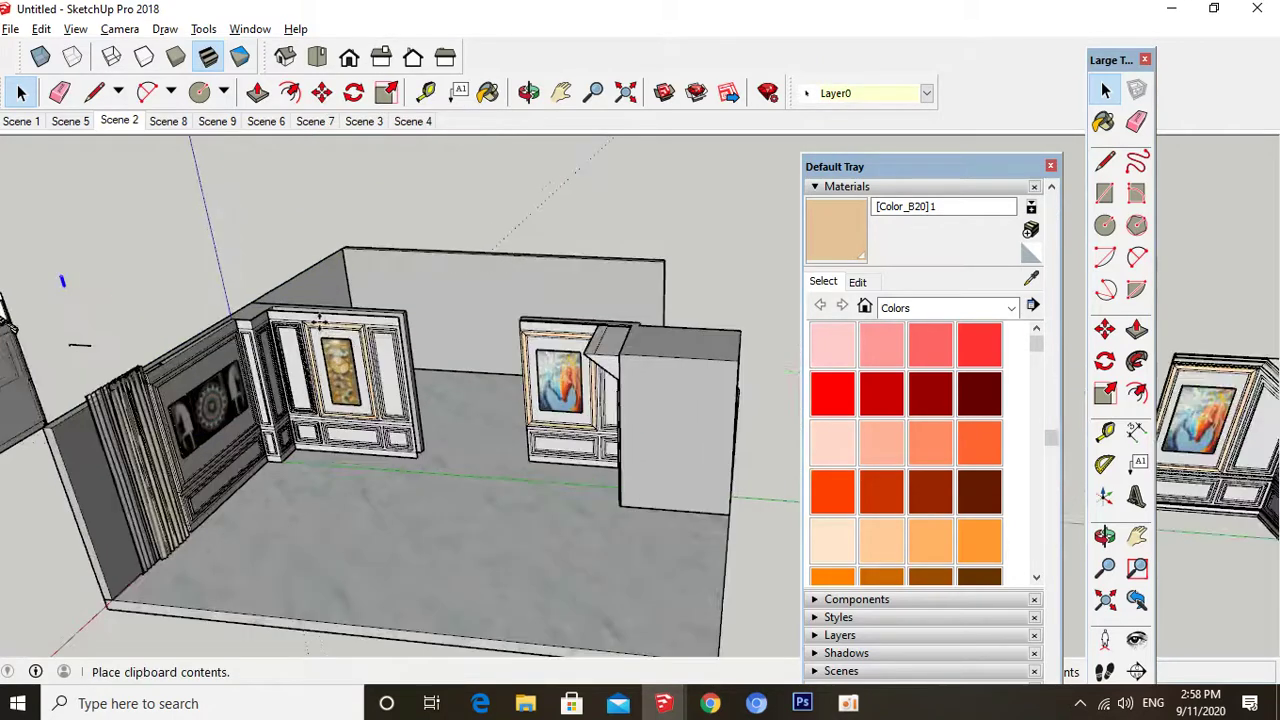
{"action": "scroll", "coordinate": [375, 323], "scroll_direction": "up", "scroll_amount": 6}
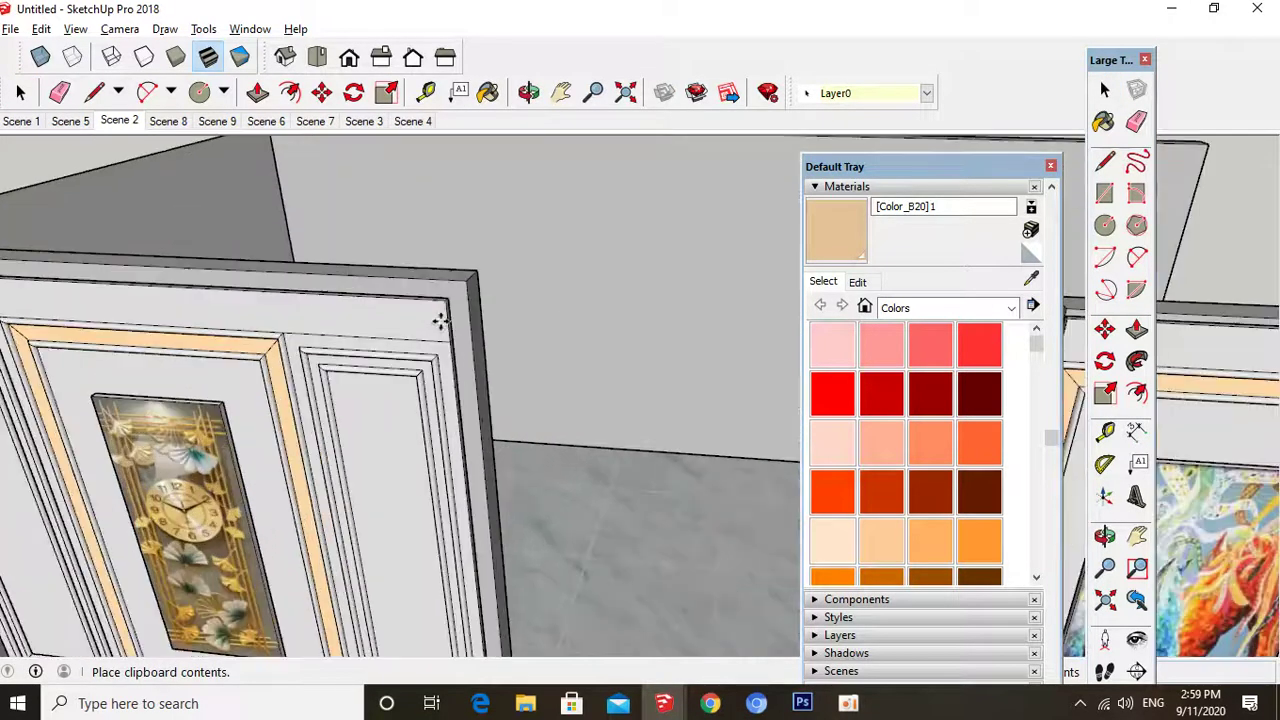
{"action": "left_click", "coordinate": [446, 343]}
- Rotate the pasted molding profile about the vertical axis so that it stands across the end of the clock wall
{"action": "key", "text": "s"}
{"action": "scroll", "coordinate": [450, 330], "scroll_direction": "up", "scroll_amount": 3}
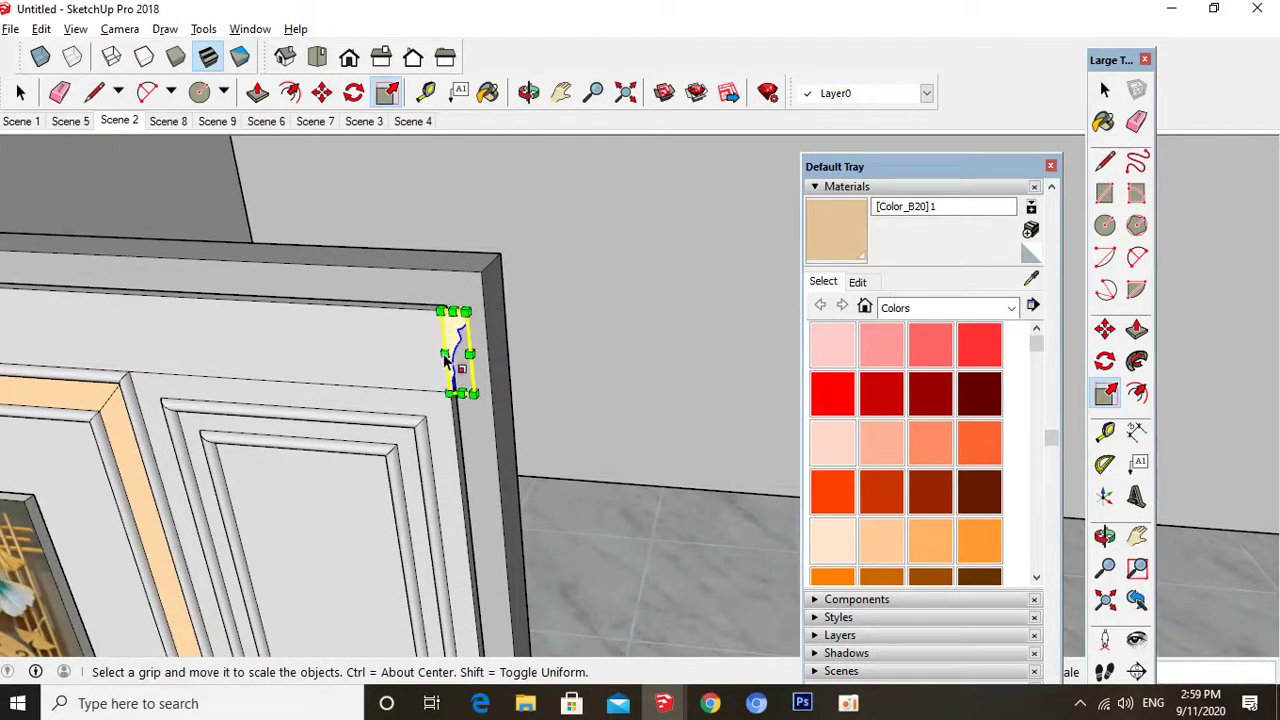
{"action": "middle_click_drag", "start_coordinate": [446, 360], "coordinate": [456, 430]}
{"action": "key", "text": "m"}
{"action": "scroll", "coordinate": [460, 340], "scroll_direction": "up", "scroll_amount": 3}
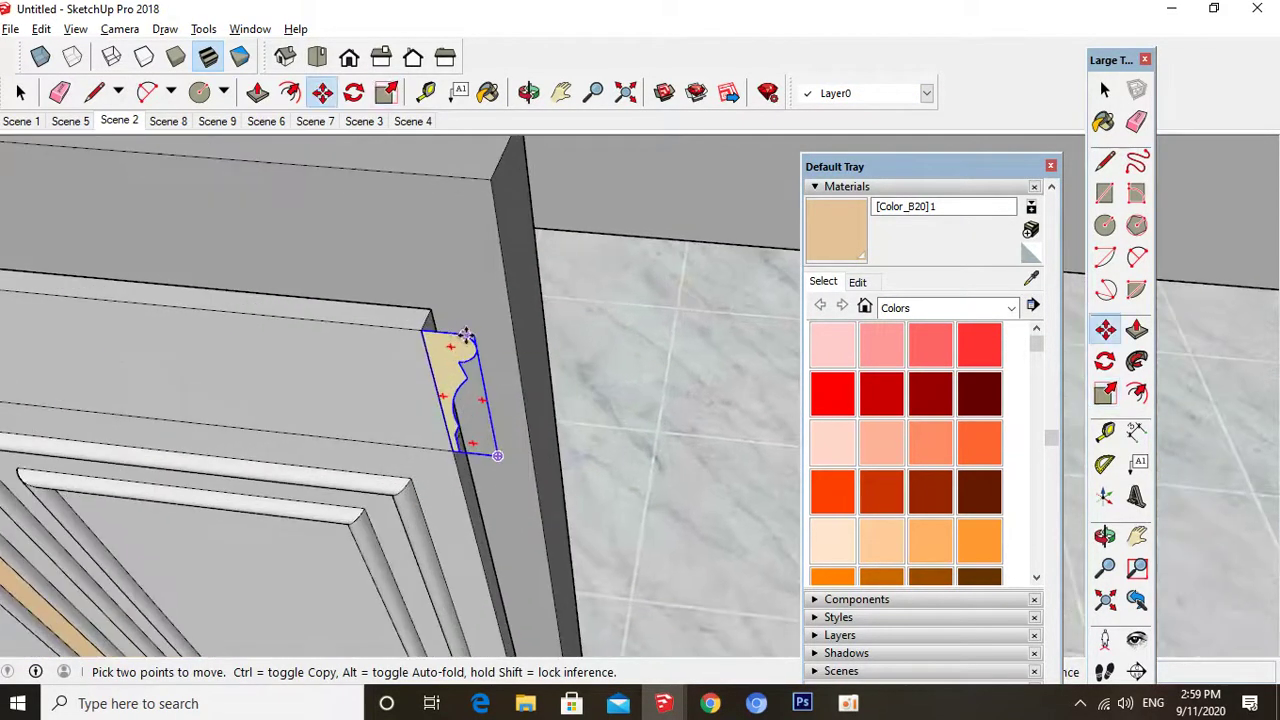
{"action": "key", "text": "q"}
{"action": "middle_click_drag", "start_coordinate": [440, 362], "coordinate": [425, 375]}
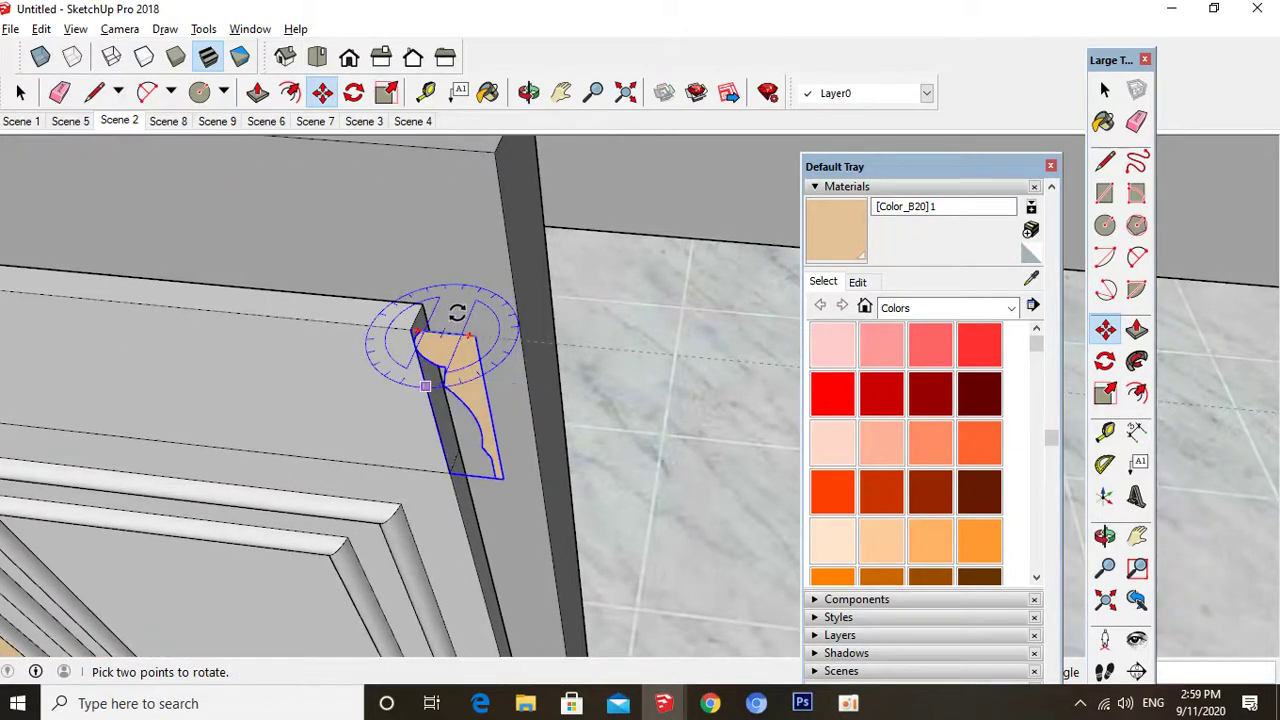
{"action": "left_click", "coordinate": [457, 313]}
{"action": "left_click", "coordinate": [470, 332]}
{"action": "left_click", "coordinate": [457, 293]}
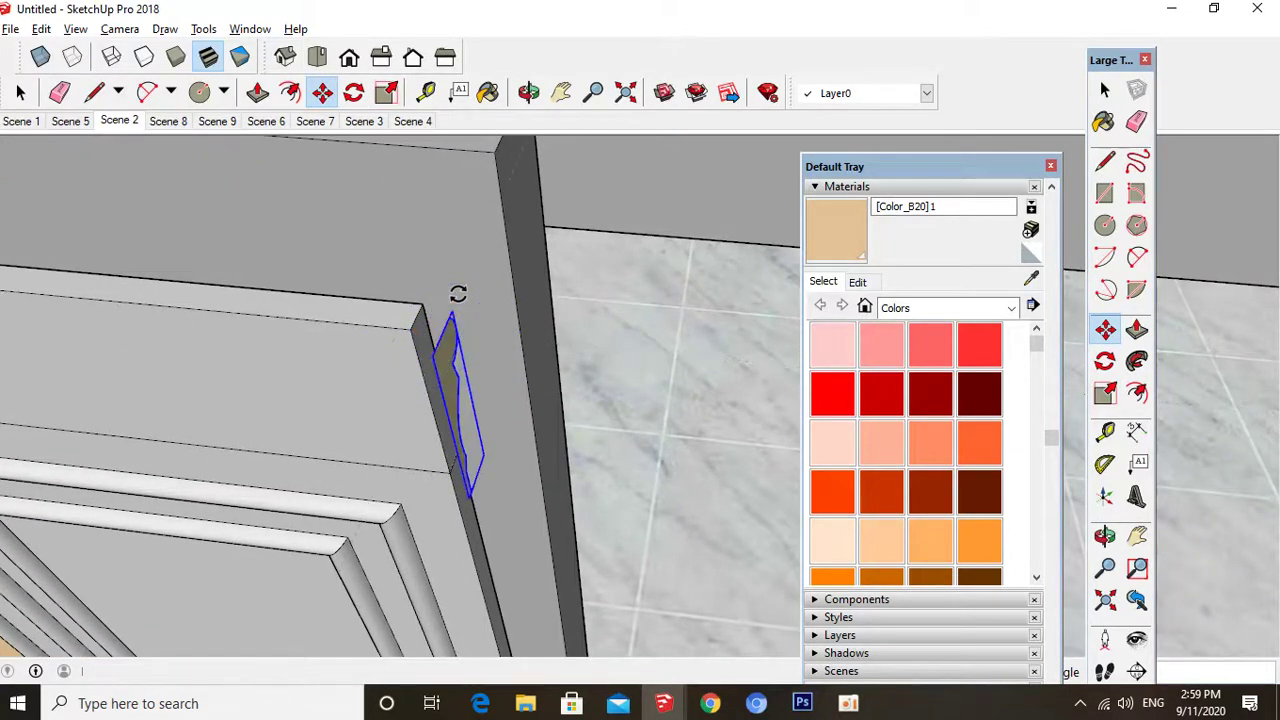
{"action": "left_click", "coordinate": [434, 338]}
{"action": "left_click", "coordinate": [450, 323]}
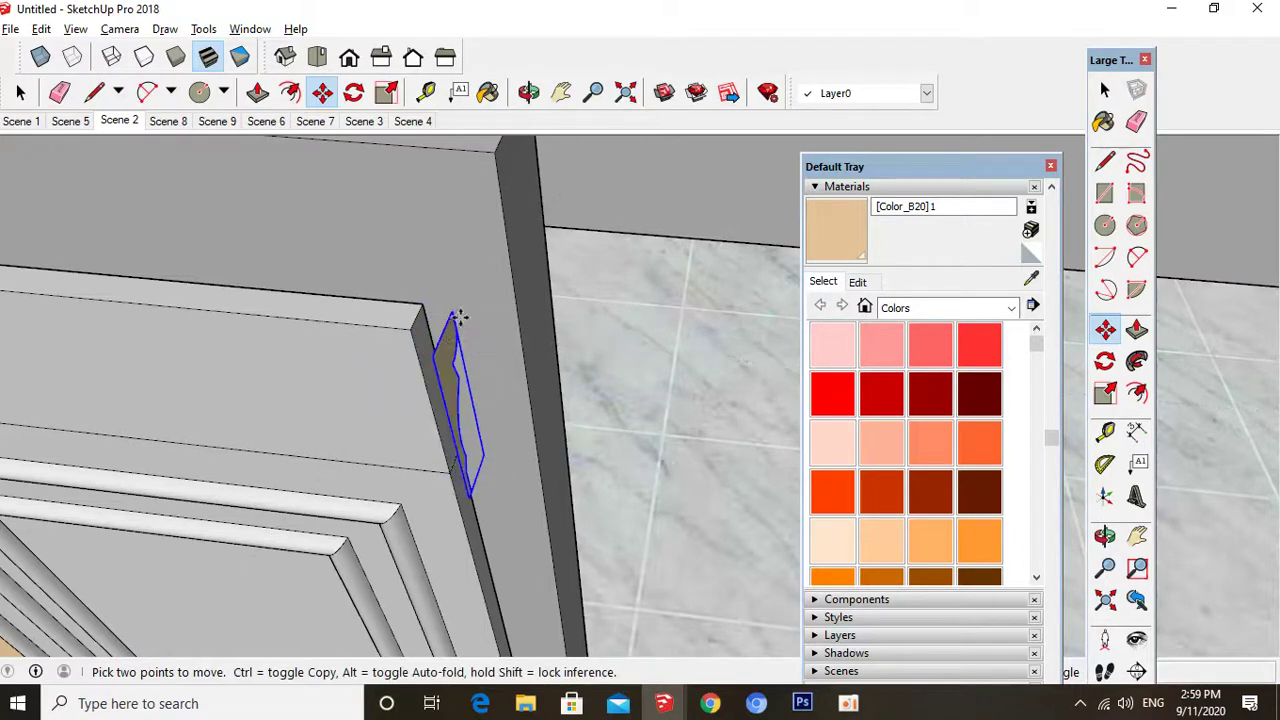
- Try flipping the molding profile along its group's green axis
{"action": "middle_click_drag", "start_coordinate": [460, 314], "coordinate": [298, 406]}
{"action": "right_click", "coordinate": [471, 276]}
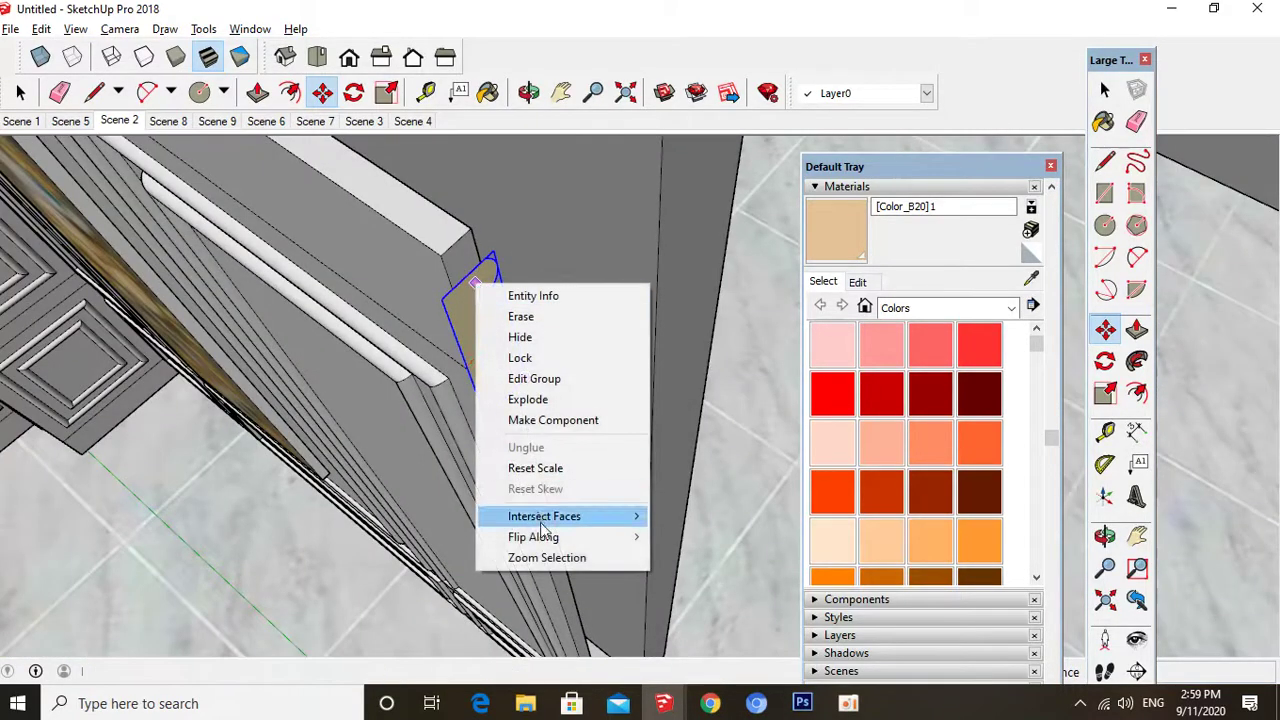
{"action": "mouse_move", "coordinate": [545, 537]}
{"action": "left_click", "coordinate": [703, 557]}
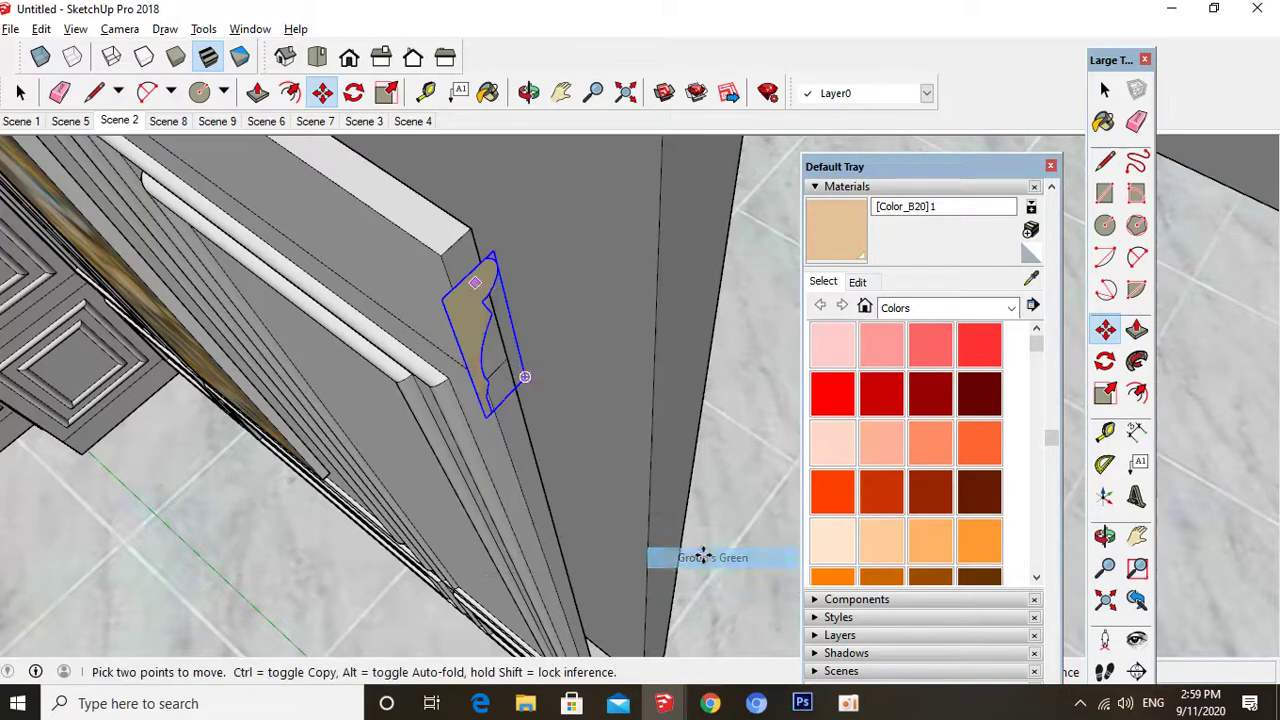
{"action": "right_click", "coordinate": [476, 325]}
{"action": "mouse_move", "coordinate": [575, 577]}
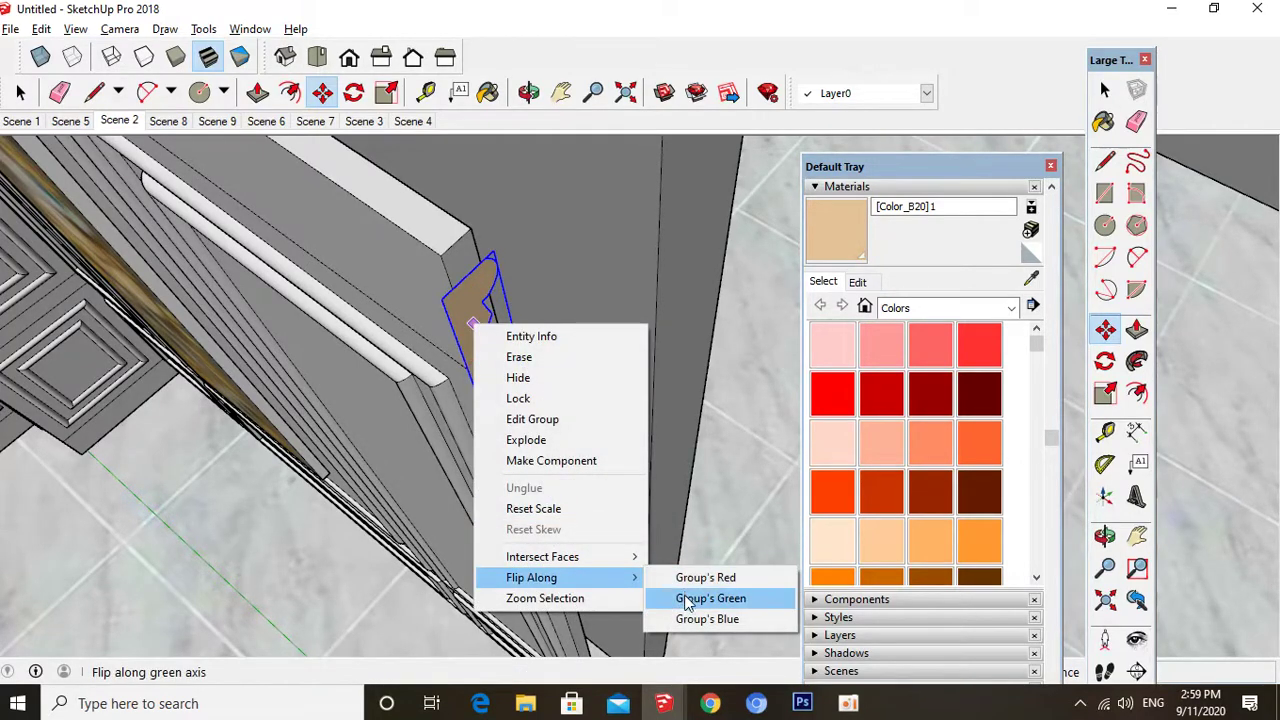
{"action": "left_click", "coordinate": [686, 600]}
- Flip the molding profile along its group's red axis and move its upper corner onto the clock wall panel's end corner
{"action": "right_click", "coordinate": [463, 310]}
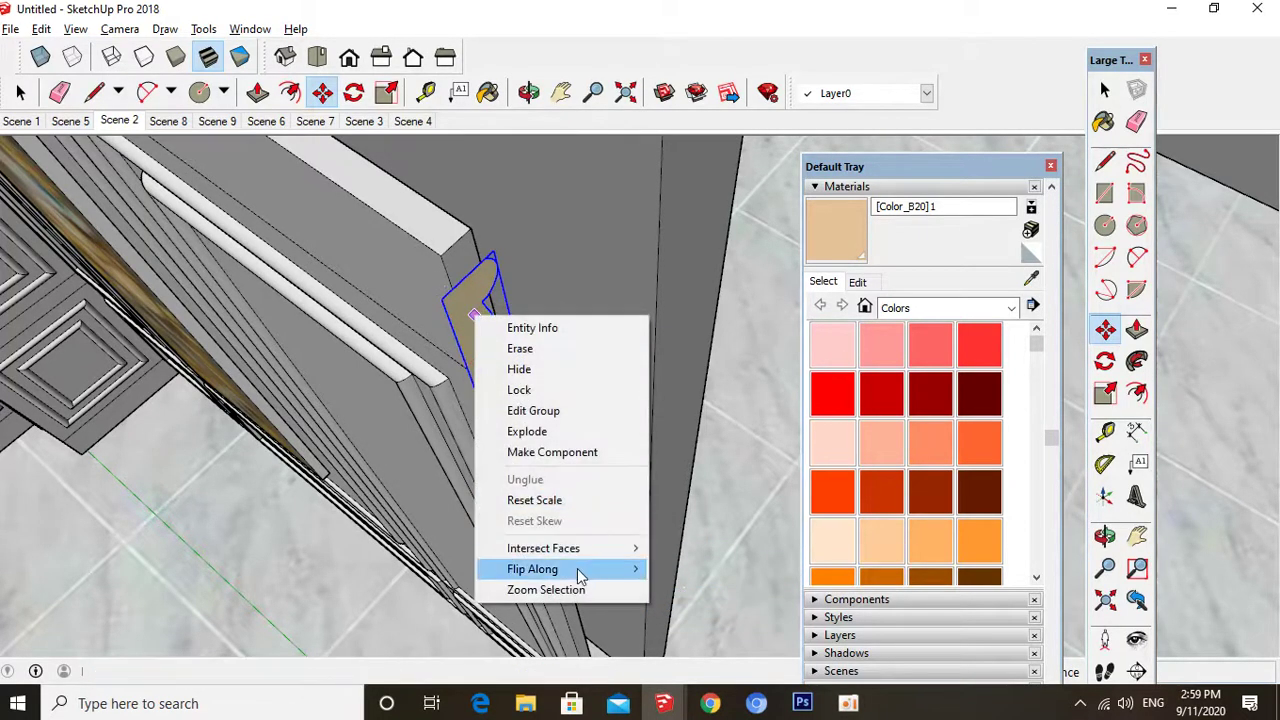
{"action": "mouse_move", "coordinate": [580, 571]}
{"action": "left_click", "coordinate": [703, 569]}
{"action": "right_click", "coordinate": [469, 306]}
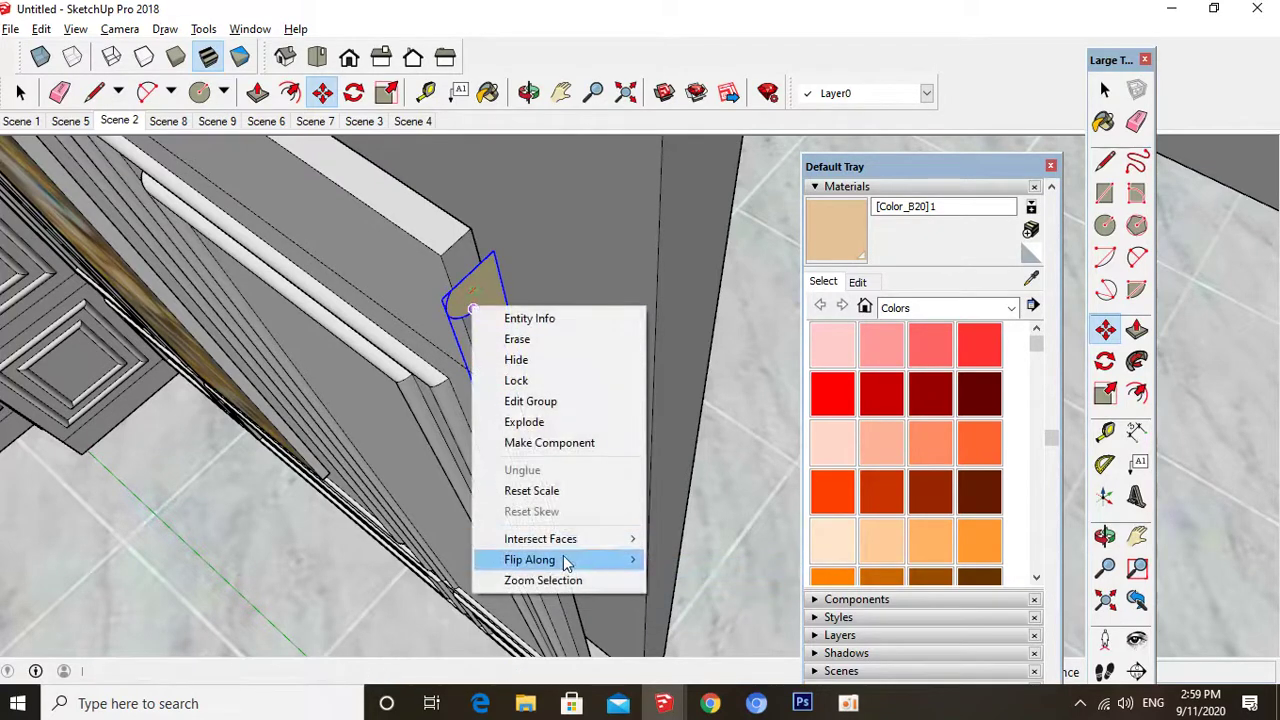
{"action": "left_click", "coordinate": [478, 242]}
{"action": "left_click", "coordinate": [491, 250]}
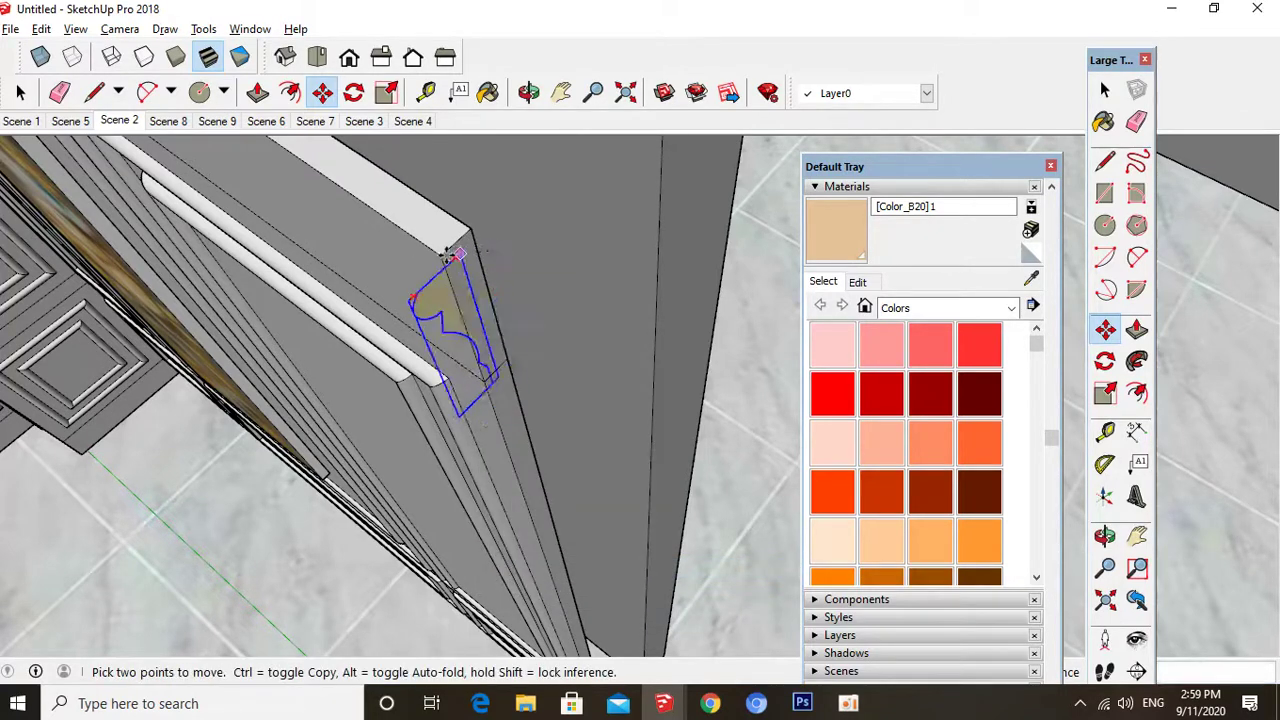
{"action": "left_click", "coordinate": [440, 257]}
{"action": "key", "text": "space"}
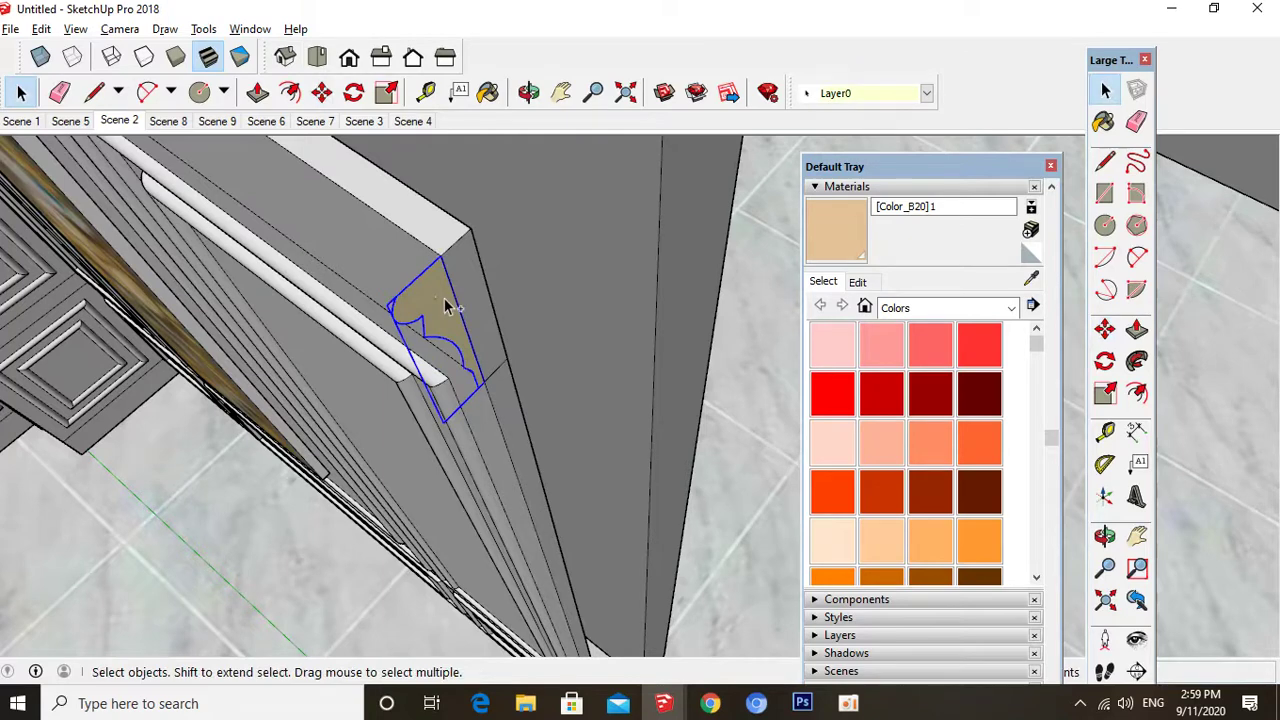
- Inside the profile group, draw the sweep path from the profile along the wall panels' upper edges, around the column, to the curtain
{"action": "middle_click_drag", "start_coordinate": [447, 307], "coordinate": [460, 300]}
{"action": "key", "text": "l"}
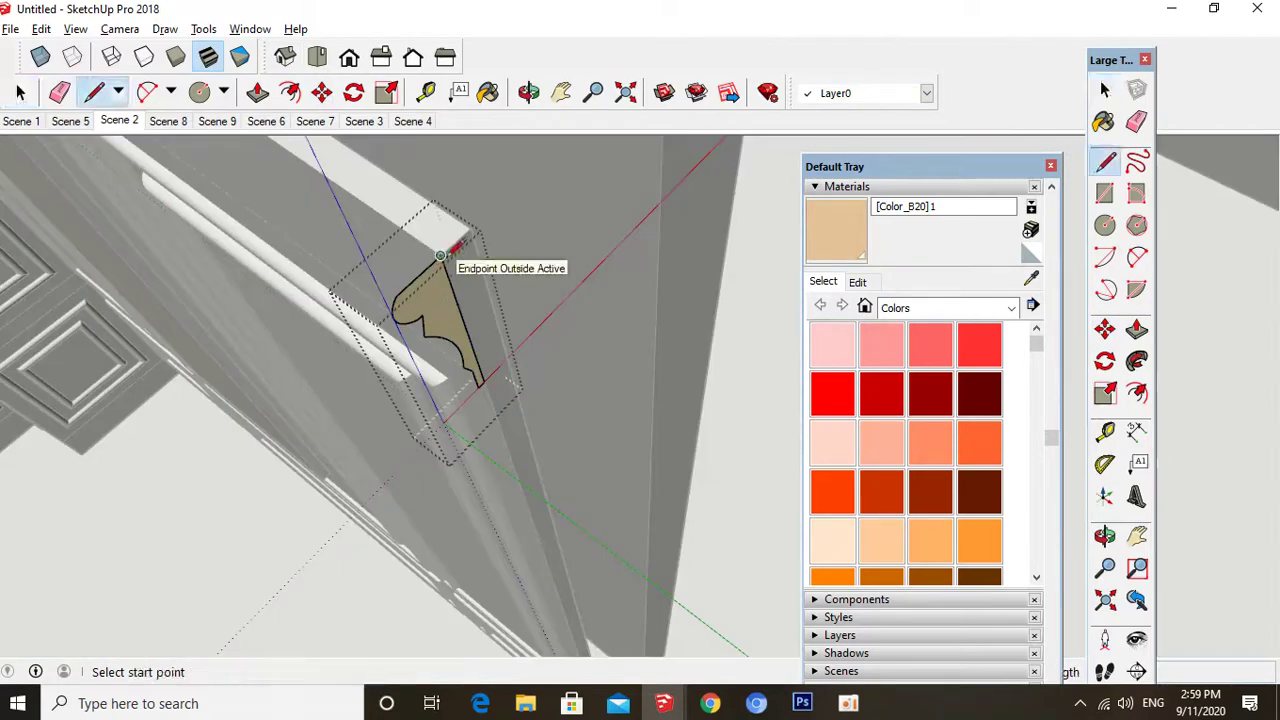
{"action": "left_click", "coordinate": [440, 256]}
{"action": "scroll", "coordinate": [667, 444], "scroll_direction": "down", "scroll_amount": 6}
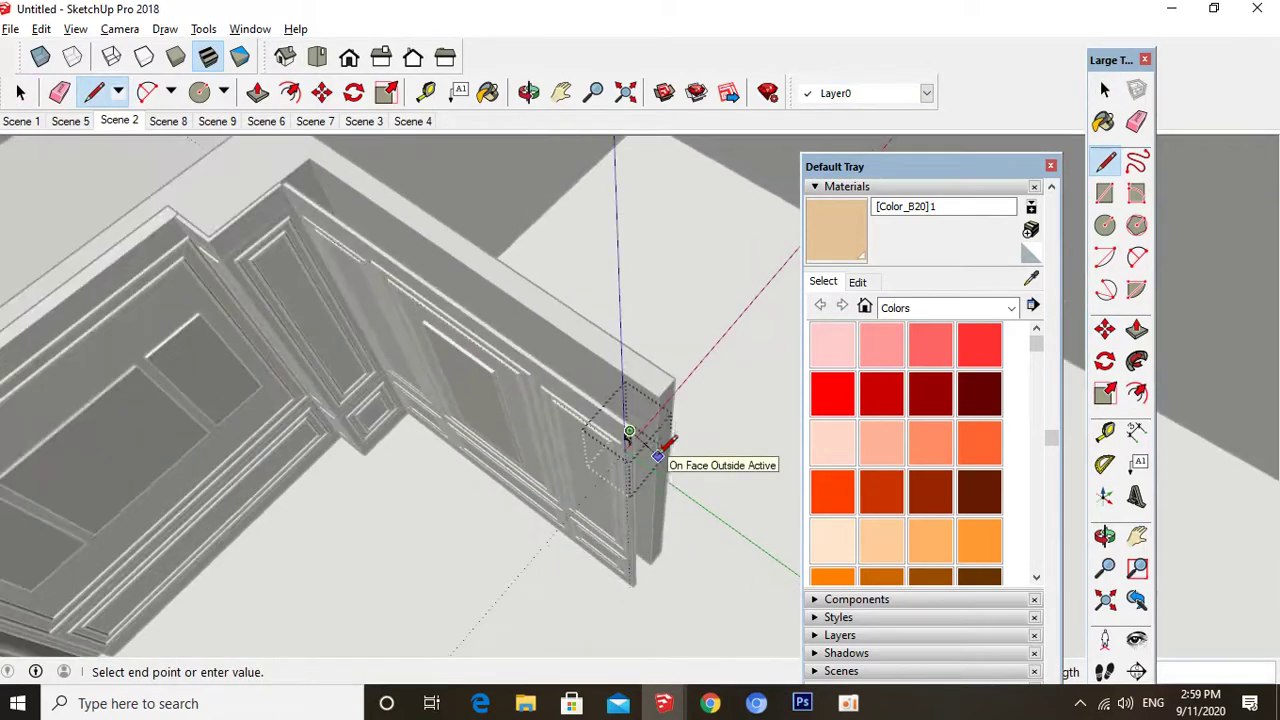
{"action": "scroll", "coordinate": [238, 203], "scroll_direction": "up", "scroll_amount": 5}
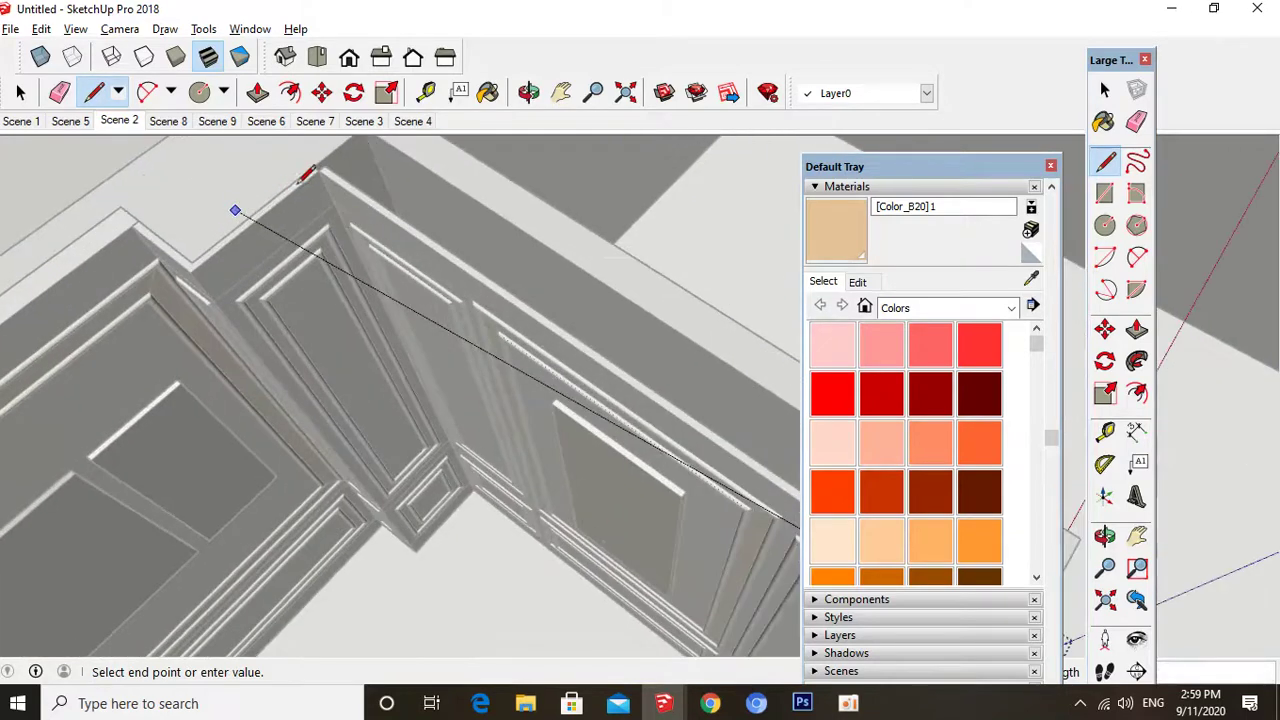
{"action": "left_click", "coordinate": [191, 269]}
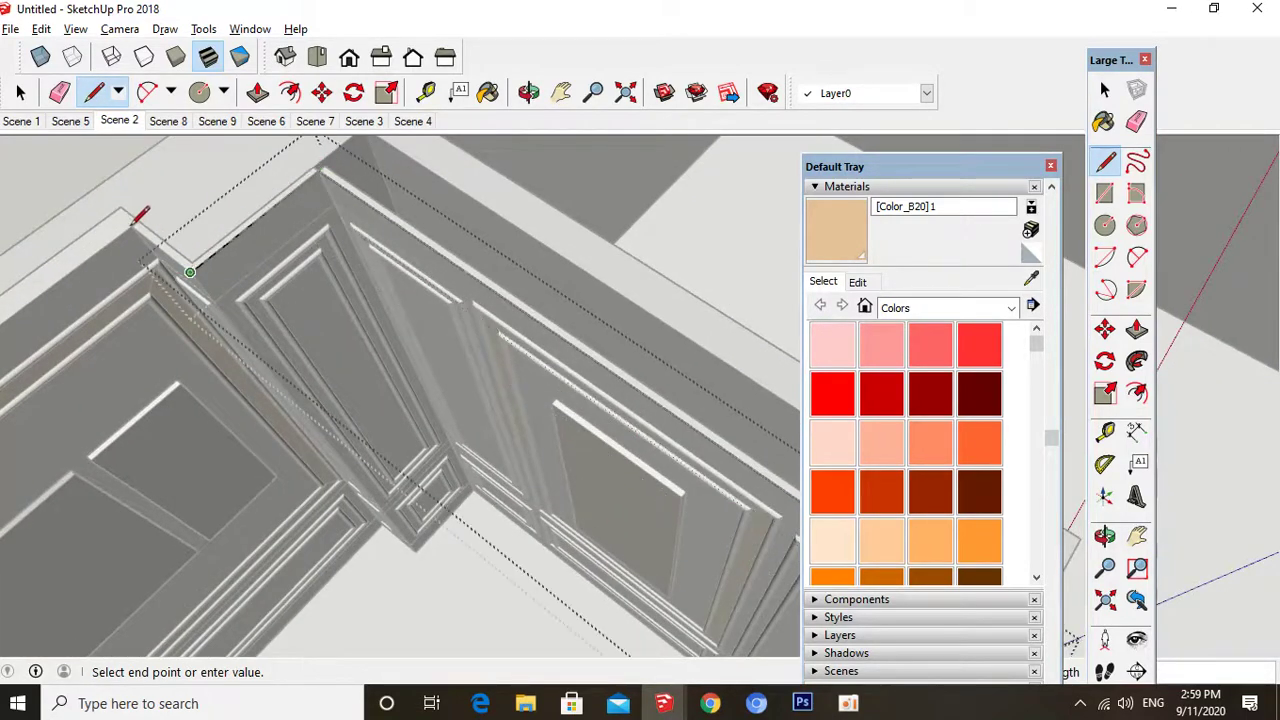
{"action": "scroll", "coordinate": [472, 180], "scroll_direction": "down", "scroll_amount": 5}
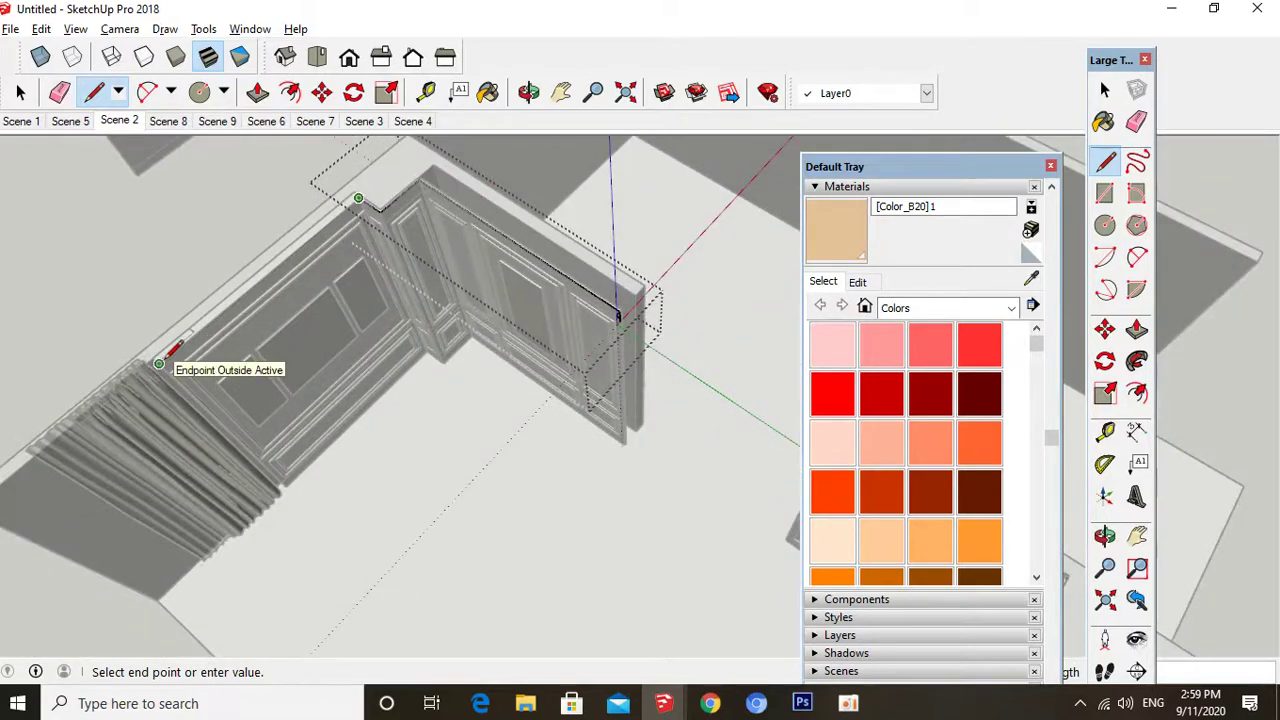
{"action": "scroll", "coordinate": [165, 357], "scroll_direction": "up", "scroll_amount": 3}
{"action": "left_click", "coordinate": [156, 364]}
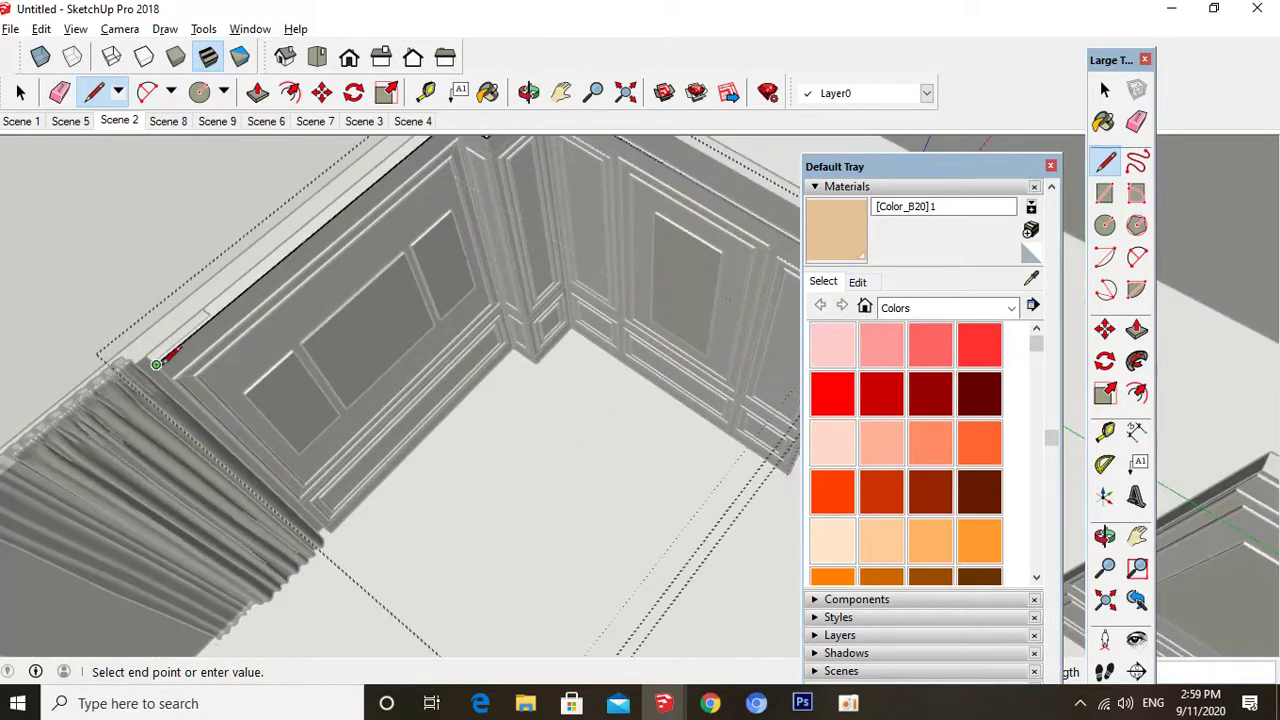
- Sweep the molding profile along the drawn path with Follow Me to form the crown molding, and leave the group
{"action": "key", "text": "space"}
{"action": "scroll", "coordinate": [172, 388], "scroll_direction": "down", "scroll_amount": 2}
{"action": "left_click_drag", "start_coordinate": [489, 292], "coordinate": [285, 164]}
{"action": "scroll", "coordinate": [594, 323], "scroll_direction": "up", "scroll_amount": 6}
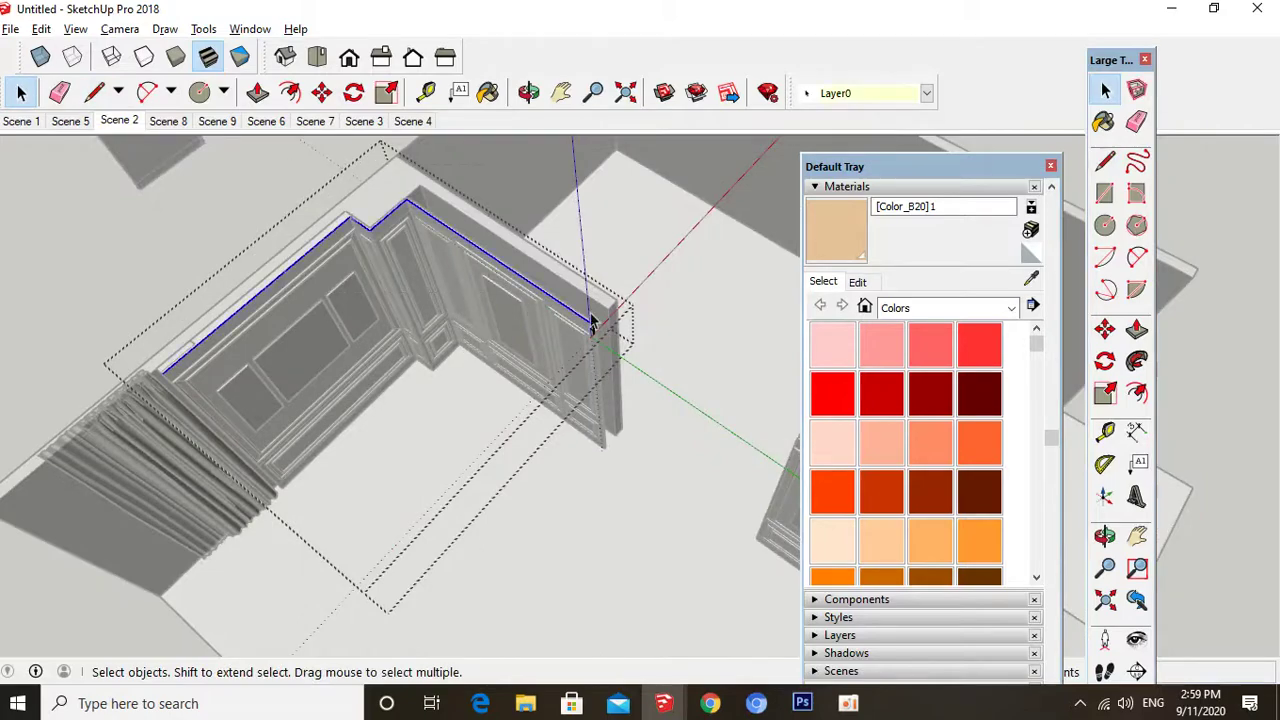
{"action": "left_click", "coordinate": [1136, 361]}
{"action": "left_click", "coordinate": [515, 325]}
{"action": "key", "text": "space"}
{"action": "scroll", "coordinate": [515, 325], "scroll_direction": "down", "scroll_amount": 4}
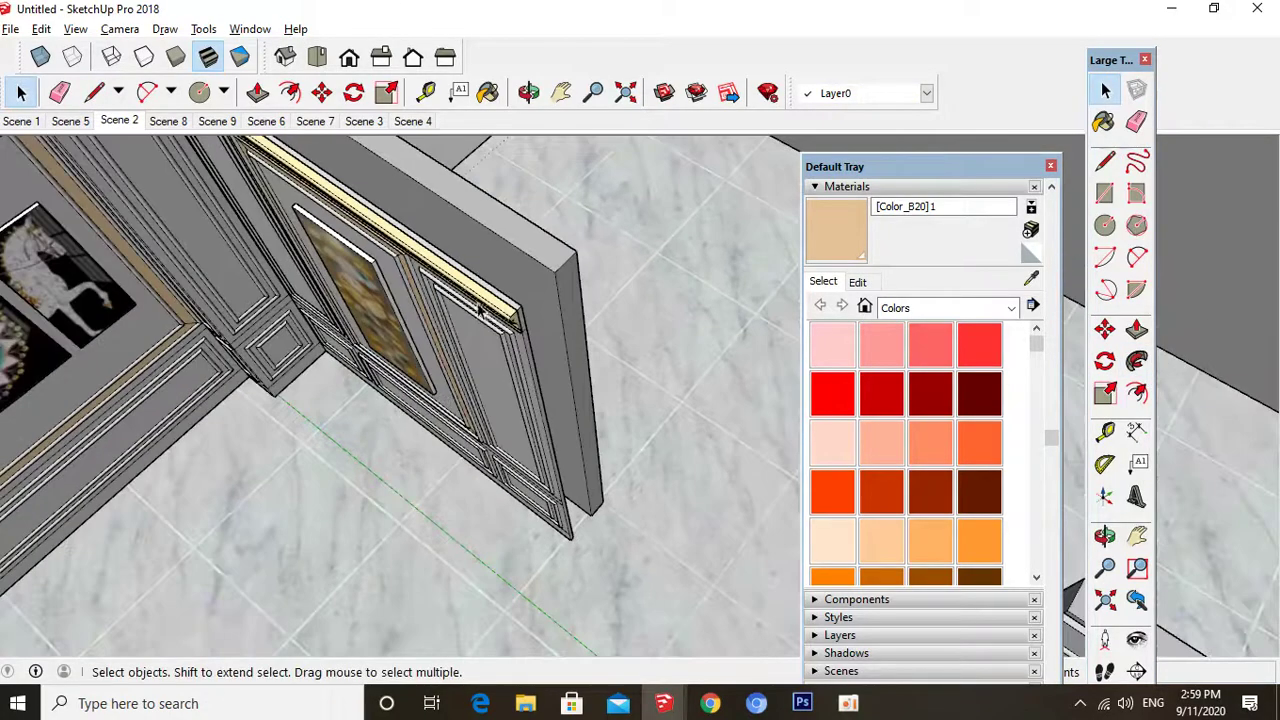
{"action": "middle_click_drag", "start_coordinate": [482, 310], "coordinate": [519, 452]}
{"action": "scroll", "coordinate": [505, 245], "scroll_direction": "up", "scroll_amount": 1}
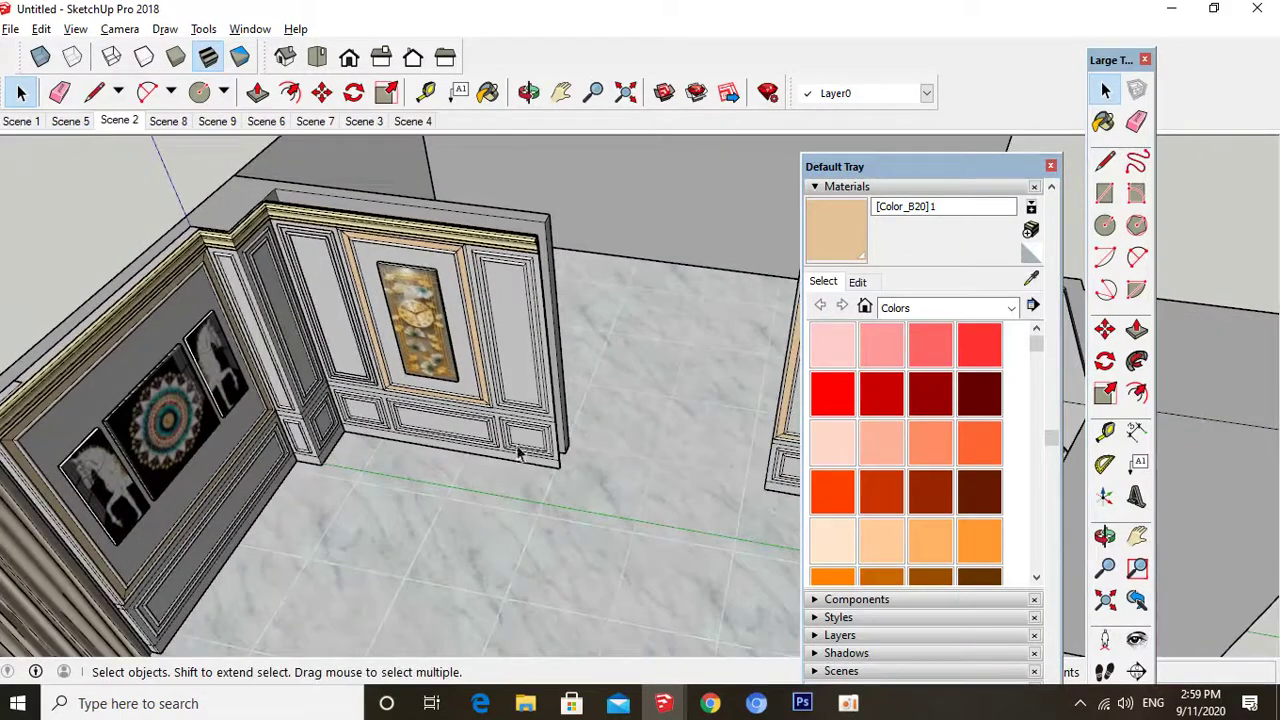
- Copy the crown molding straight down the clock wall panel's end edge to the panel's bottom corner at the floor
{"action": "left_click", "coordinate": [505, 247]}
{"action": "middle_click_drag", "start_coordinate": [505, 247], "coordinate": [514, 312]}
{"action": "scroll", "coordinate": [565, 315], "scroll_direction": "up", "scroll_amount": 2}
{"action": "key", "text": "m"}
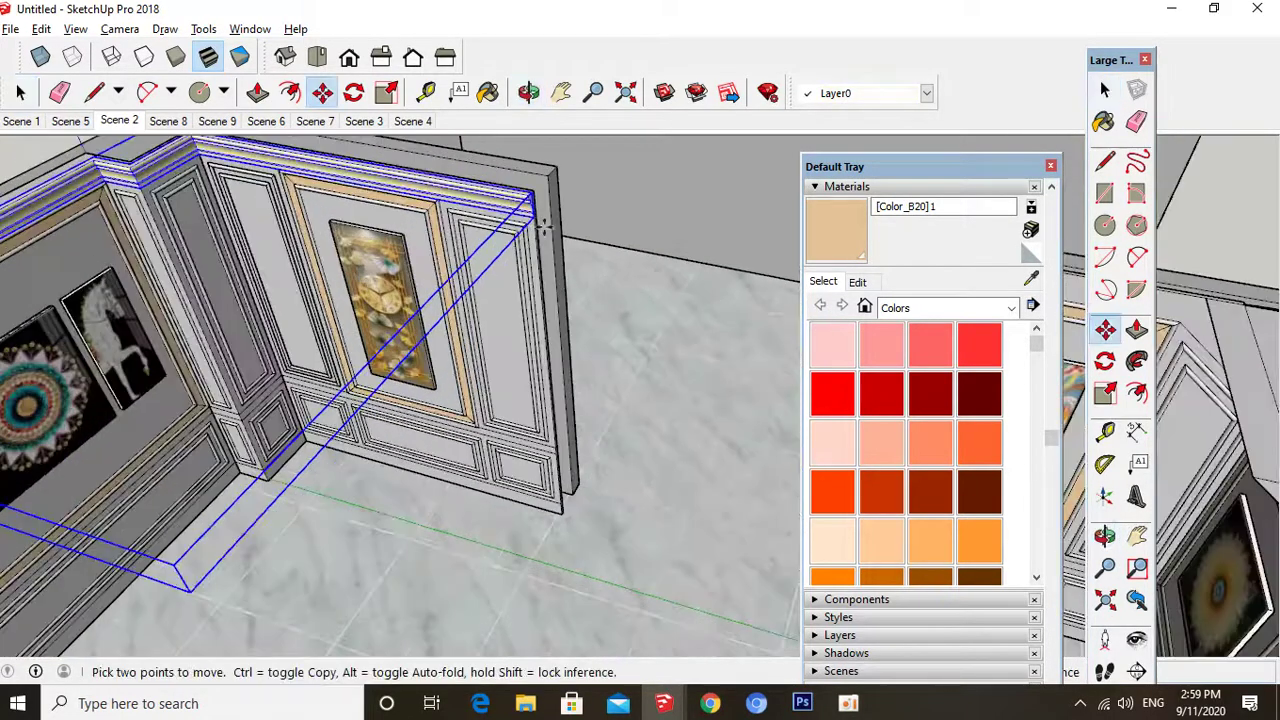
{"action": "key", "text": "ctrl"}
{"action": "left_click", "coordinate": [535, 215]}
{"action": "scroll", "coordinate": [535, 215], "scroll_direction": "up", "scroll_amount": 1}
{"action": "scroll", "coordinate": [560, 523], "scroll_direction": "up", "scroll_amount": 5}
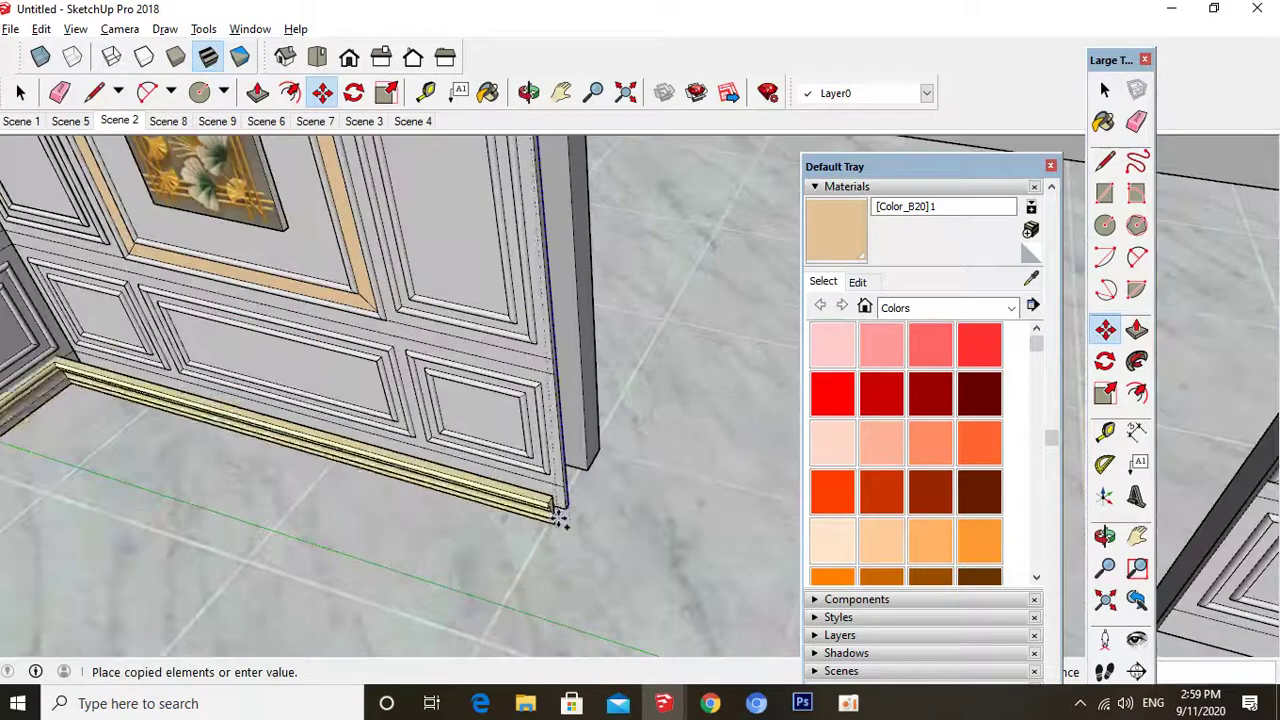
{"action": "scroll", "coordinate": [565, 507], "scroll_direction": "up", "scroll_amount": 2}
{"action": "left_click", "coordinate": [566, 500]}
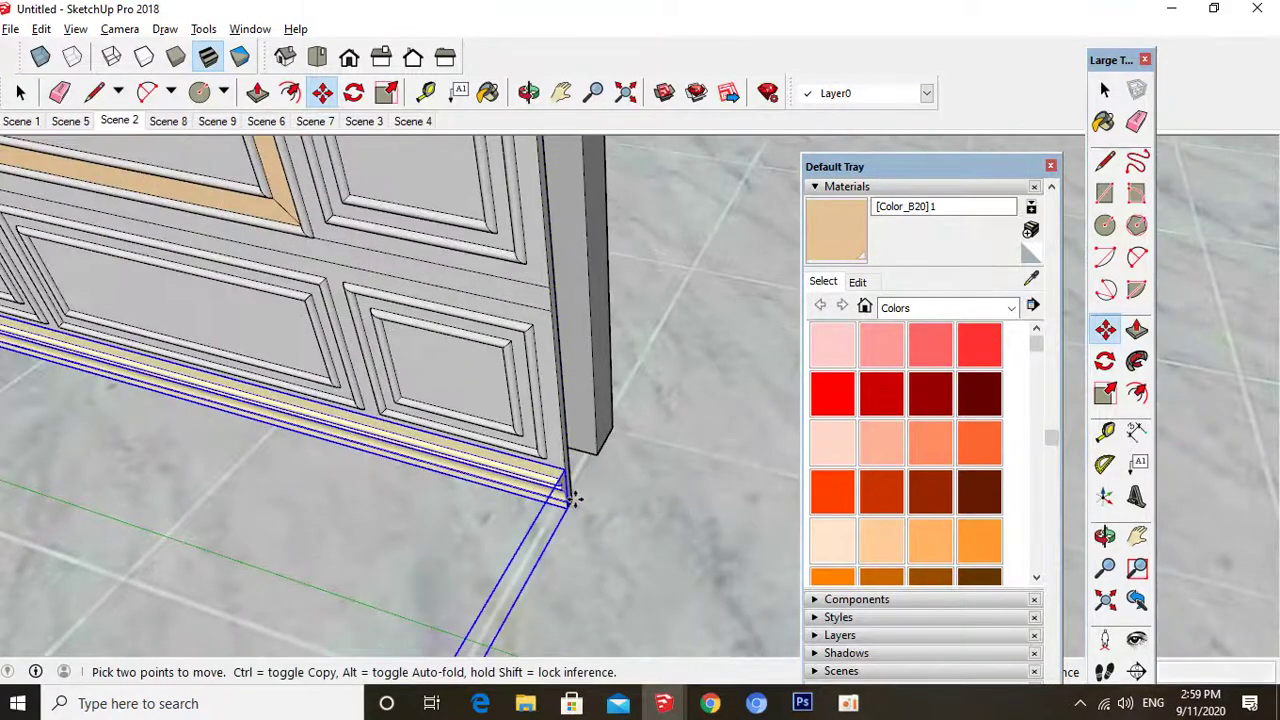
- Flip the copied floor molding along its group's blue axis
{"action": "scroll", "coordinate": [568, 500], "scroll_direction": "up", "scroll_amount": 3}
{"action": "middle_click_drag", "start_coordinate": [569, 500], "coordinate": [500, 415]}
{"action": "scroll", "coordinate": [530, 440], "scroll_direction": "down", "scroll_amount": 3}
{"action": "scroll", "coordinate": [500, 415], "scroll_direction": "up", "scroll_amount": 3}
{"action": "right_click", "coordinate": [500, 413]}
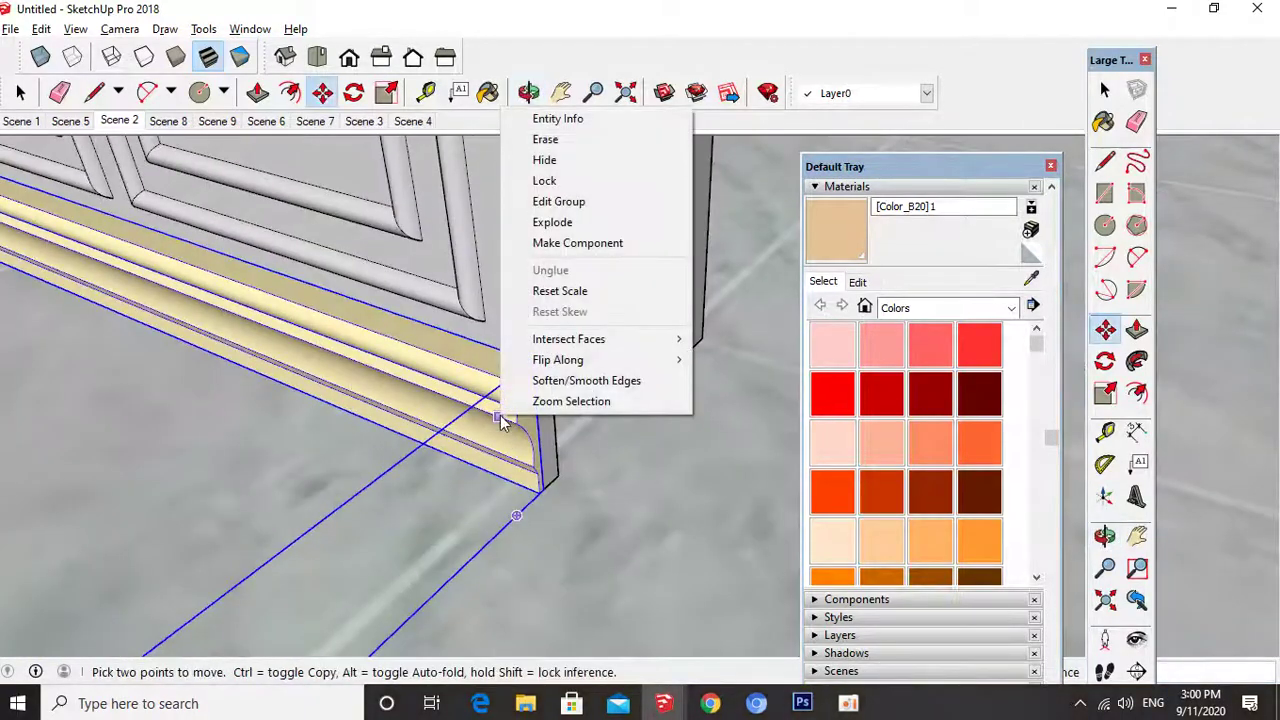
{"action": "left_click", "coordinate": [760, 401]}
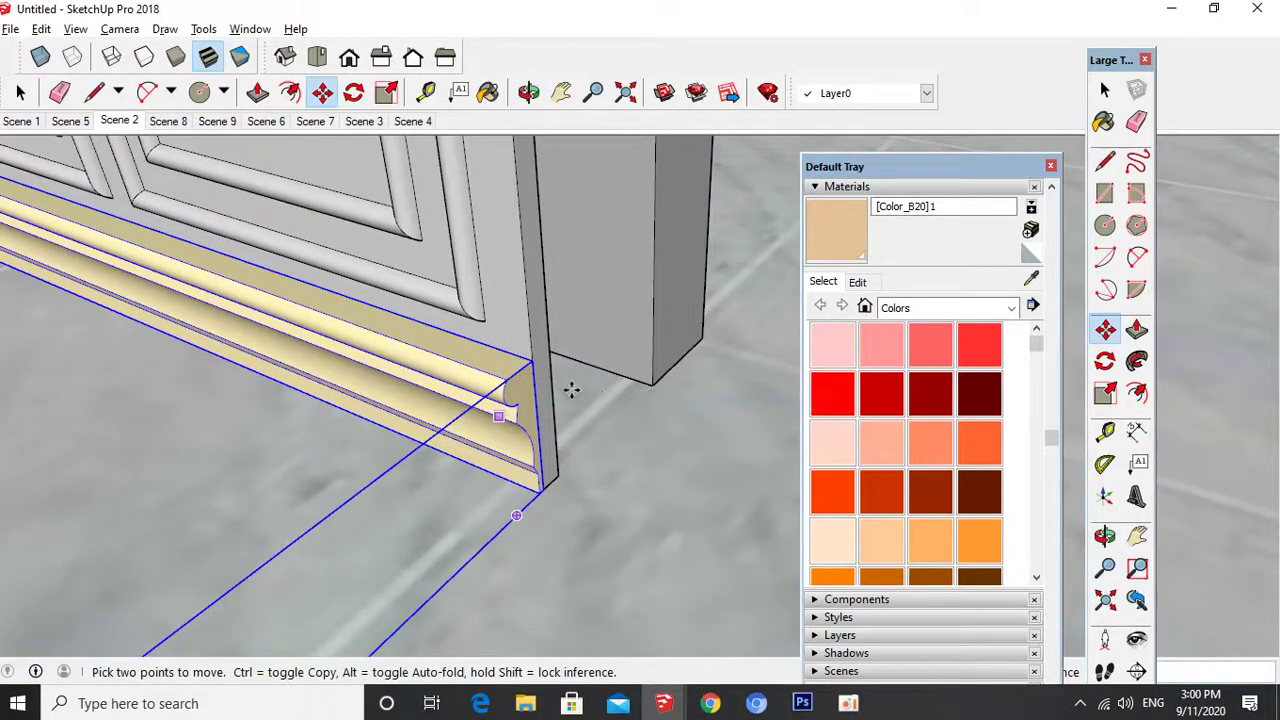
{"action": "scroll", "coordinate": [532, 362], "scroll_direction": "up", "scroll_amount": 1}
{"action": "left_click", "coordinate": [532, 362]}
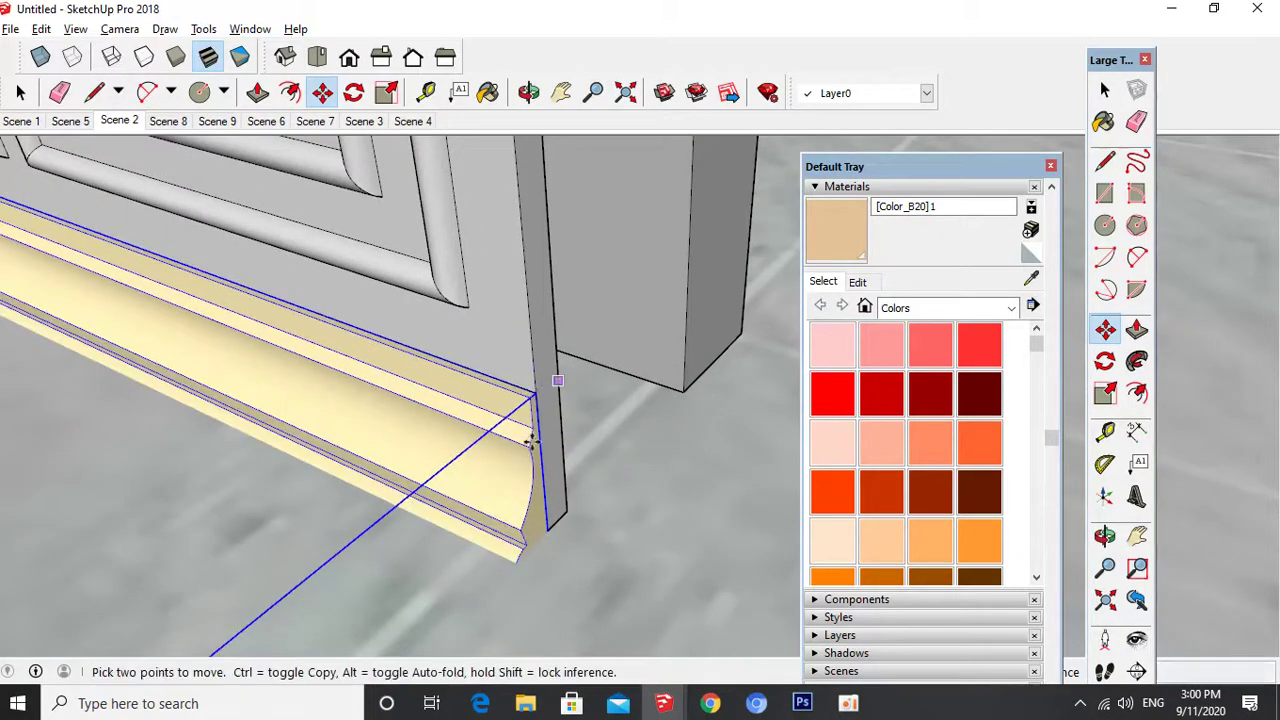
- Scale the floor molding along the blue axis about its opposite point
{"action": "middle_click_drag", "start_coordinate": [555, 382], "coordinate": [717, 175]}
{"action": "middle_click_drag", "start_coordinate": [762, 398], "coordinate": [666, 409]}
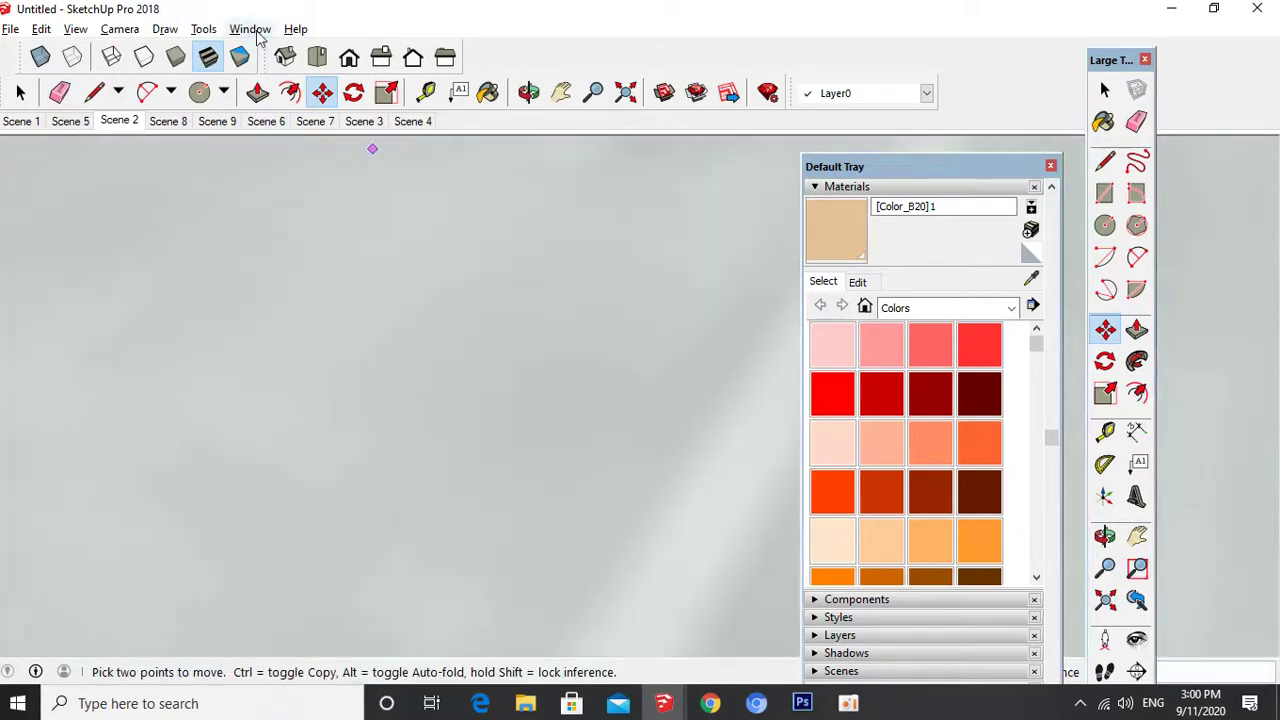
{"action": "left_click", "coordinate": [317, 56]}
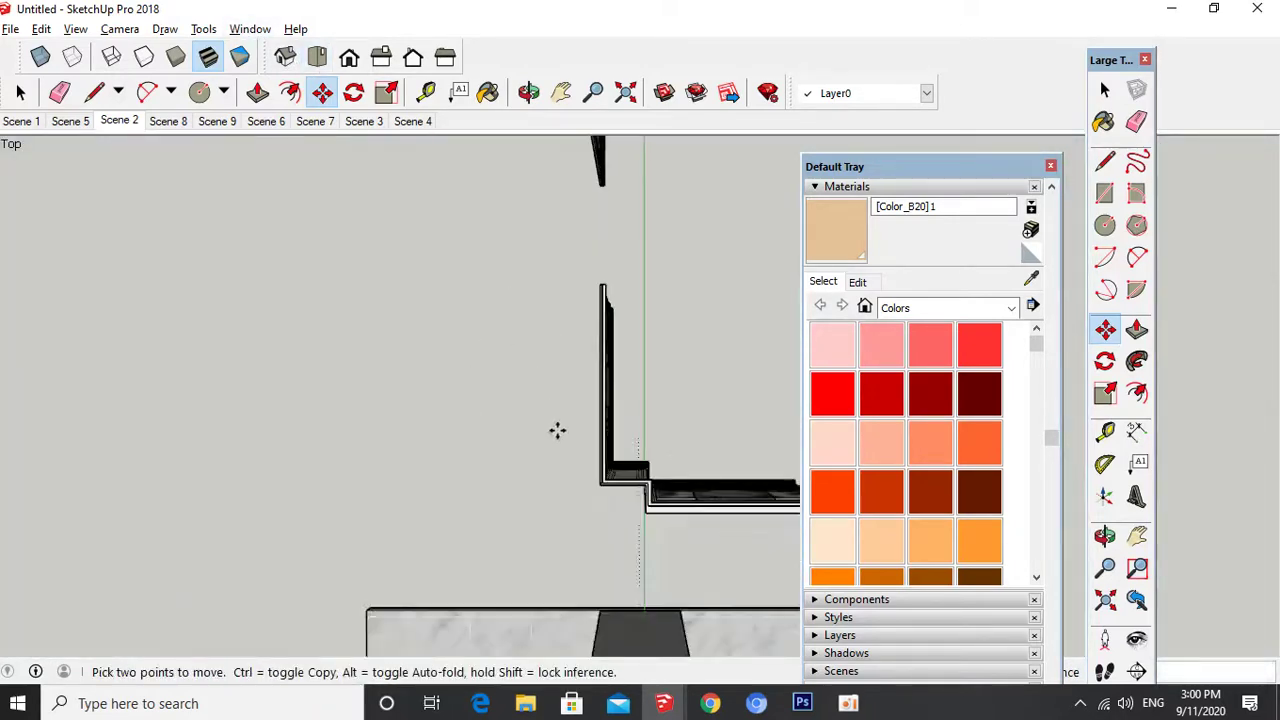
{"action": "middle_click_drag", "start_coordinate": [557, 430], "coordinate": [205, 506]}
{"action": "key", "text": "s"}
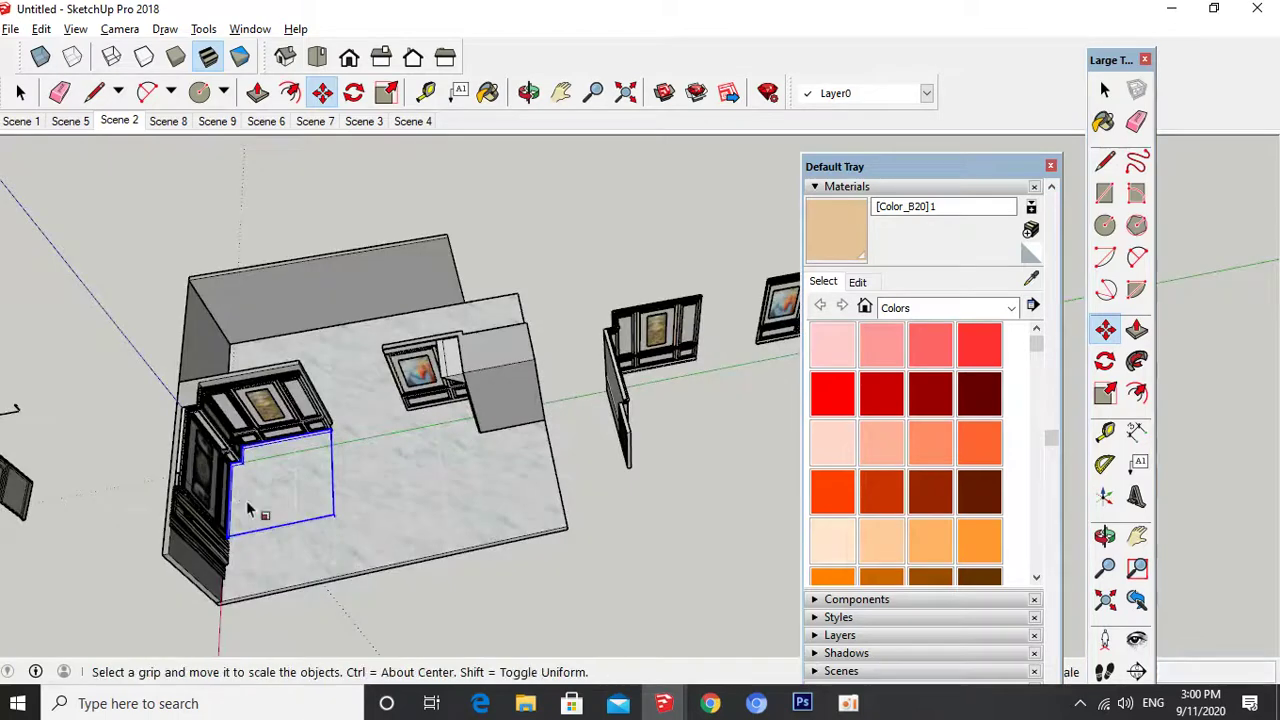
{"action": "scroll", "coordinate": [250, 510], "scroll_direction": "up", "scroll_amount": 10}
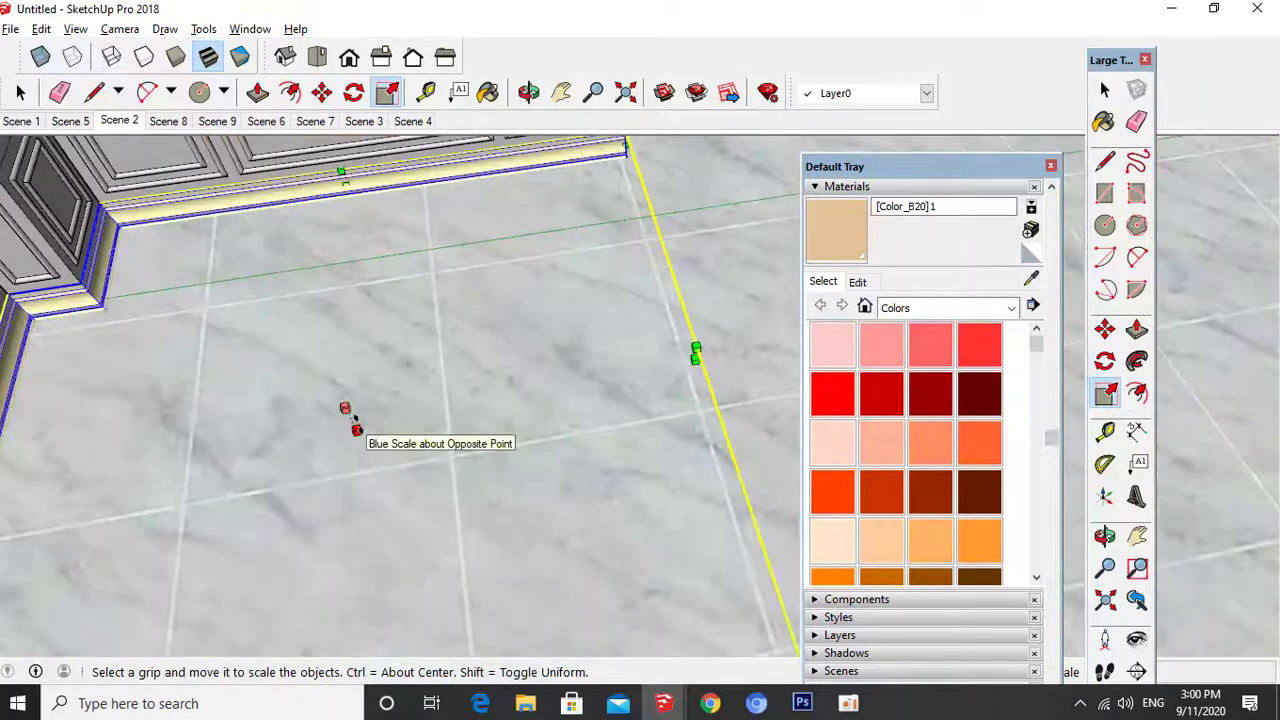
{"action": "left_click", "coordinate": [352, 428]}
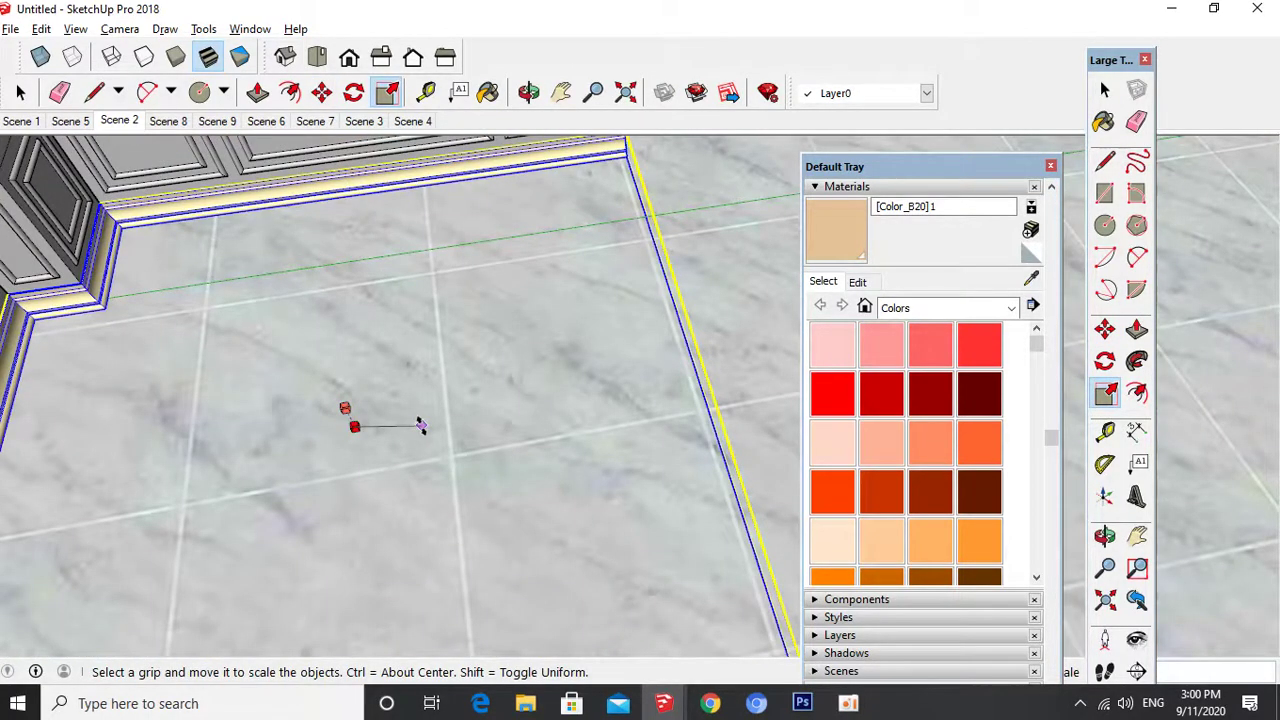
{"action": "key", "text": "space"}
- Paste the molding profile at the outer upper corner of the horse picture's wall panel
{"action": "scroll", "coordinate": [297, 477], "scroll_direction": "down", "scroll_amount": 8}
{"action": "middle_click_drag", "start_coordinate": [294, 514], "coordinate": [490, 320]}
{"action": "scroll", "coordinate": [562, 240], "scroll_direction": "up", "scroll_amount": 6}
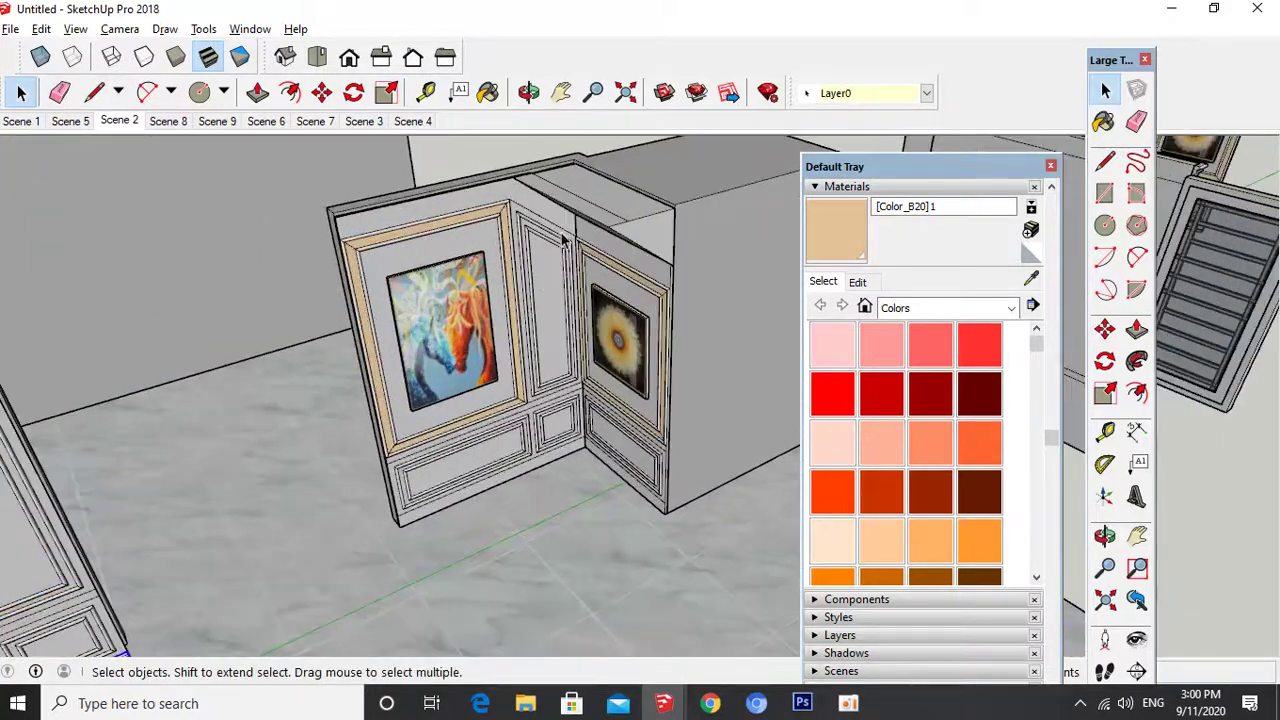
{"action": "middle_click_drag", "start_coordinate": [562, 240], "coordinate": [614, 195]}
{"action": "scroll", "coordinate": [614, 195], "scroll_direction": "up", "scroll_amount": 3}
{"action": "middle_click_drag", "start_coordinate": [330, 202], "coordinate": [295, 240]}
{"action": "scroll", "coordinate": [291, 247], "scroll_direction": "up", "scroll_amount": 3}
{"action": "key", "text": "ctrl+v"}
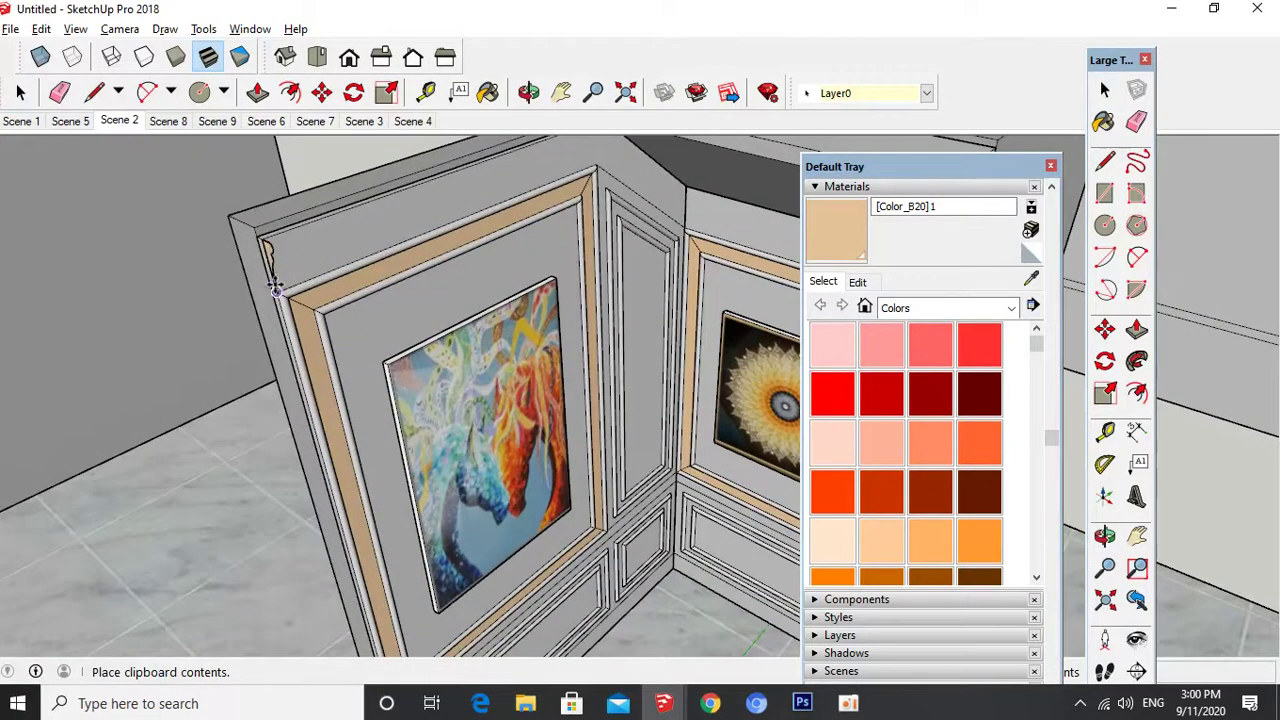
{"action": "scroll", "coordinate": [265, 247], "scroll_direction": "up", "scroll_amount": 4}
{"action": "middle_click_drag", "start_coordinate": [272, 251], "coordinate": [340, 246]}
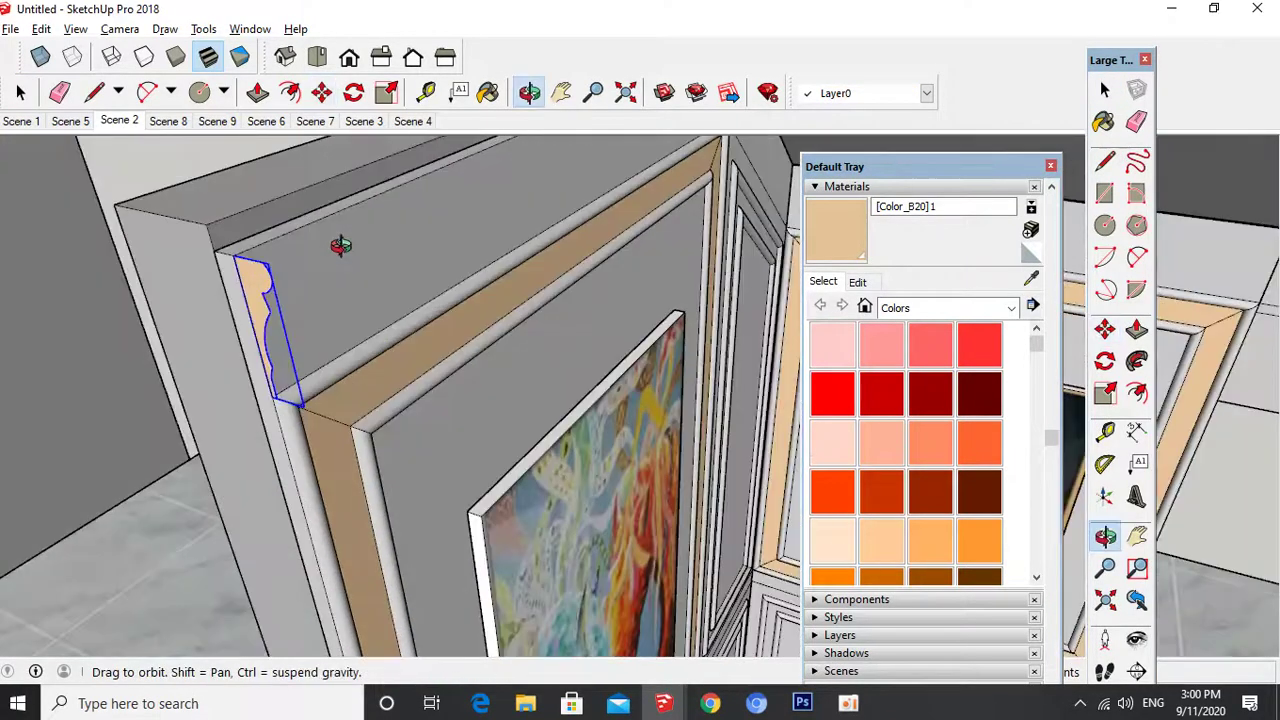
{"action": "key", "text": "space"}
{"action": "key", "text": "space"}
- Inside the profile group, draw the sweep path along the horse picture panel's upper molding and across the narrow side panel
{"action": "double_click", "coordinate": [264, 300]}
{"action": "key", "text": "l"}
{"action": "left_click", "coordinate": [234, 254]}
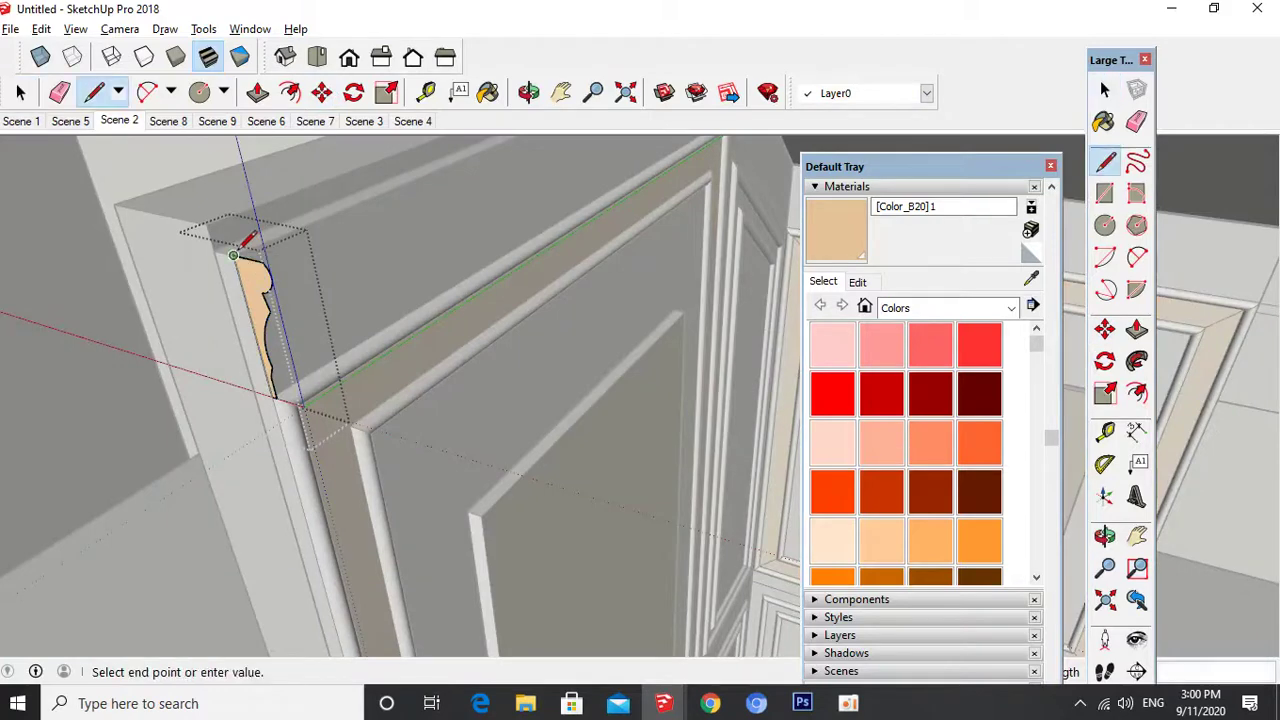
{"action": "middle_click_drag", "start_coordinate": [516, 492], "coordinate": [490, 450]}
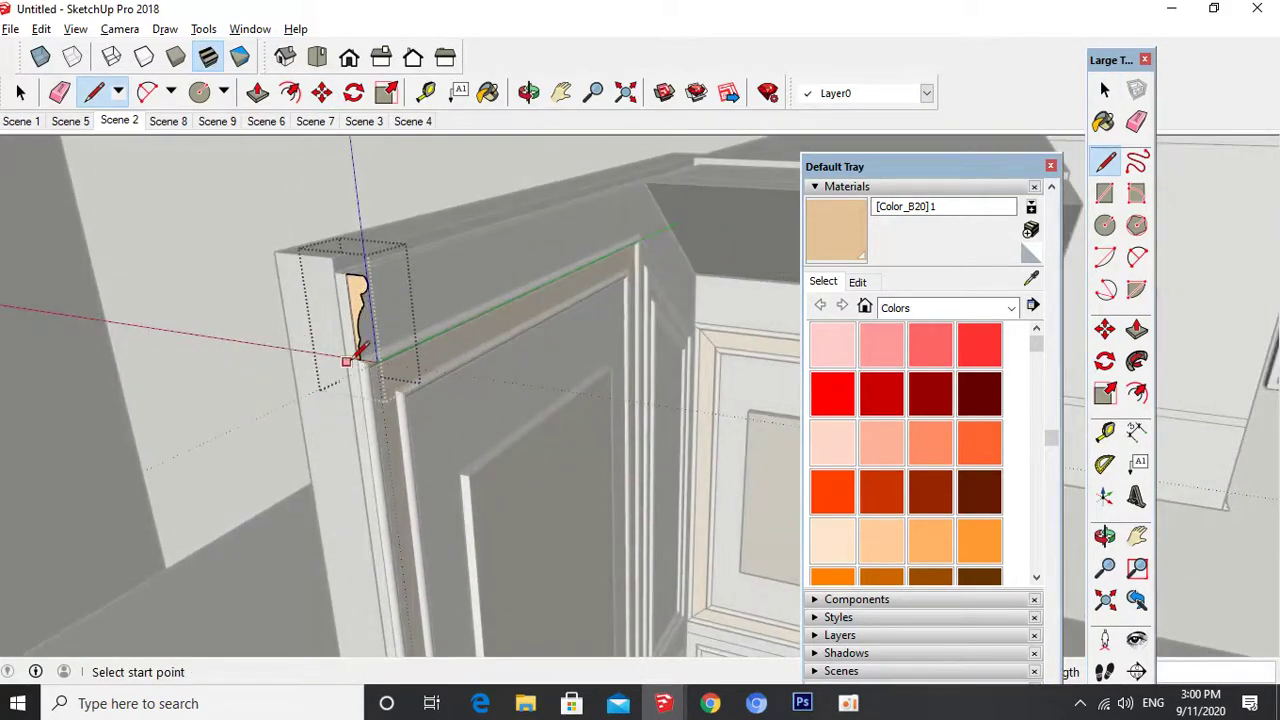
{"action": "left_click", "coordinate": [357, 357]}
{"action": "mouse_move", "coordinate": [600, 310]}
{"action": "middle_mouse_down"}
{"action": "mouse_move", "coordinate": [634, 297]}
{"action": "mouse_move", "coordinate": [608, 316]}
{"action": "middle_mouse_up"}
{"action": "scroll", "coordinate": [591, 277], "scroll_direction": "up", "scroll_amount": 2}
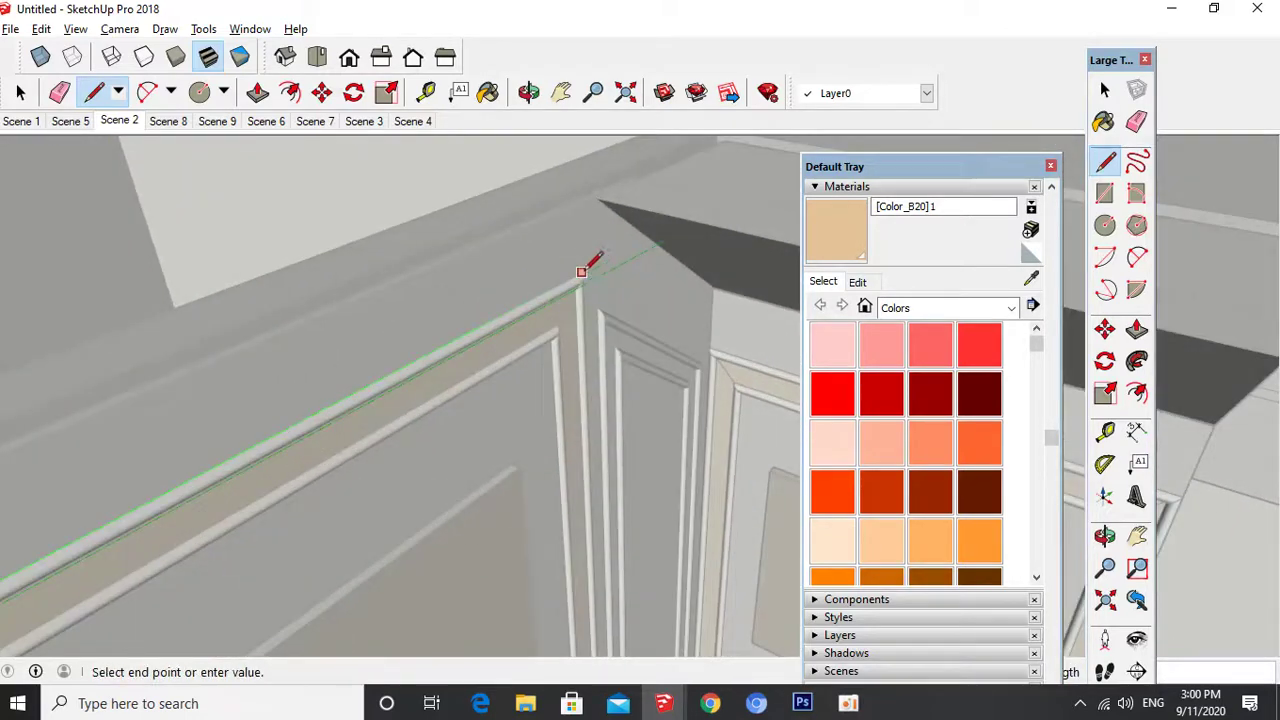
{"action": "left_click", "coordinate": [581, 271]}
{"action": "left_click", "coordinate": [709, 347]}
{"action": "key", "text": "space"}
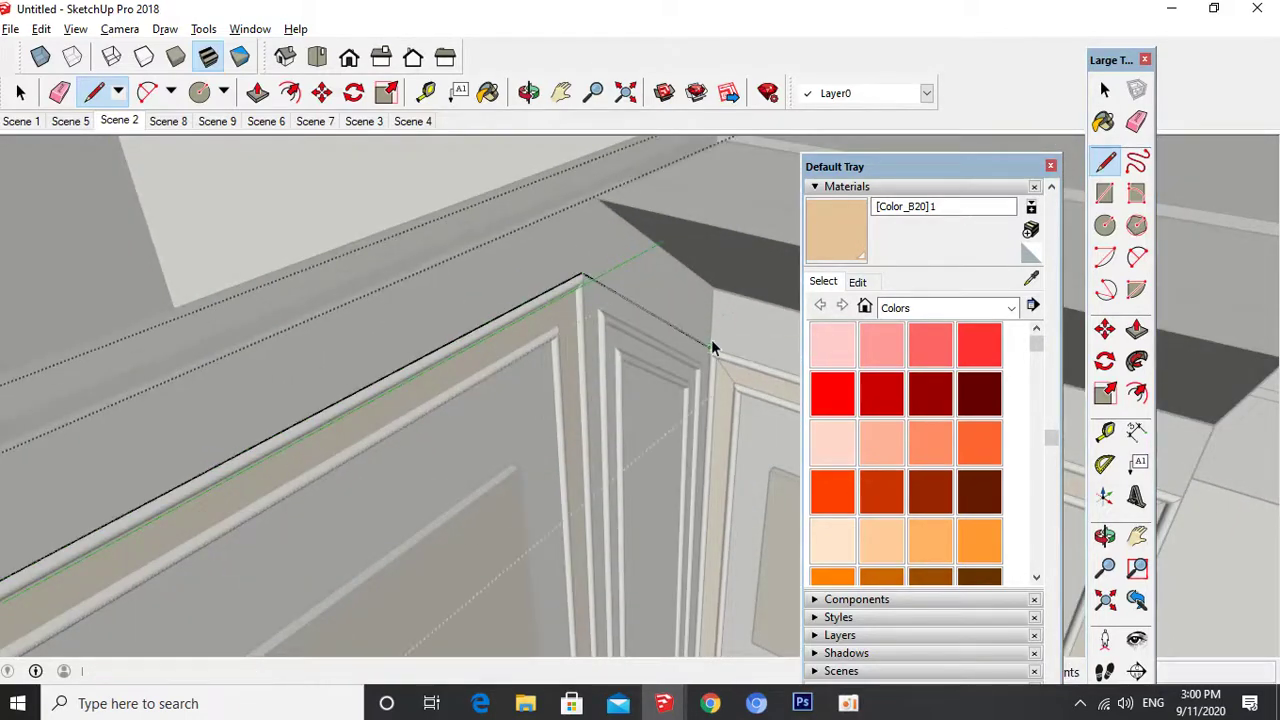
- Sweep the molding profile along both path lines with Follow Me, and leave the group
{"action": "scroll", "coordinate": [709, 343], "scroll_direction": "down", "scroll_amount": 3}
{"action": "left_click", "coordinate": [676, 327]}
{"action": "left_click", "coordinate": [609, 305], "text": "shift"}
{"action": "middle_click_drag", "start_coordinate": [562, 294], "coordinate": [607, 268]}
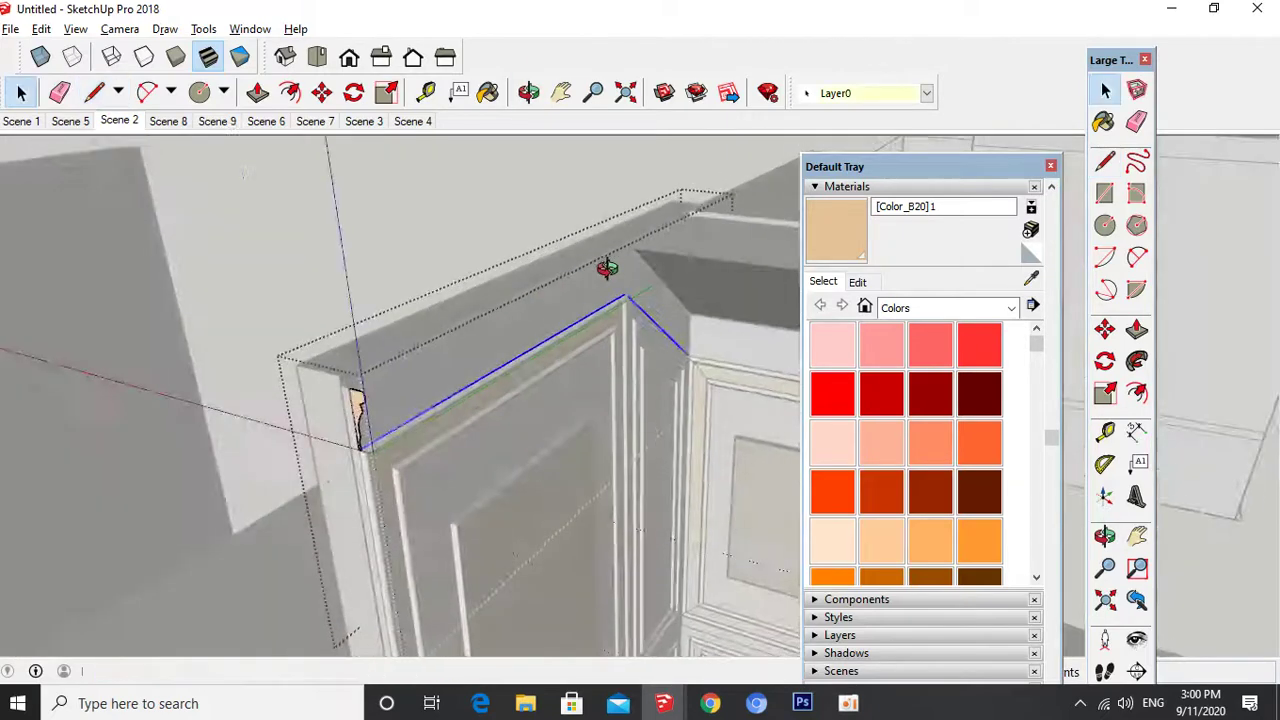
{"action": "left_click", "coordinate": [1136, 361]}
{"action": "left_click", "coordinate": [357, 405]}
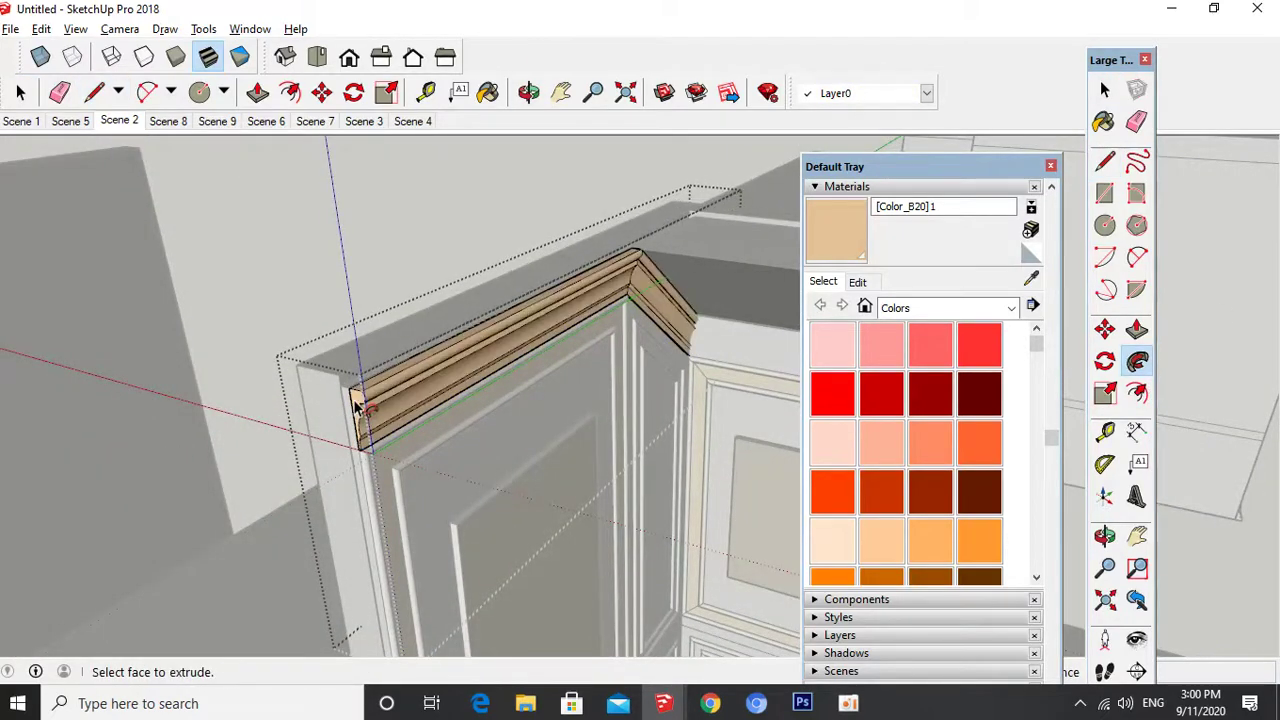
{"action": "middle_click_drag", "start_coordinate": [357, 400], "coordinate": [262, 407]}
{"action": "key", "text": "space"}
{"action": "scroll", "coordinate": [262, 407], "scroll_direction": "down", "scroll_amount": 3}
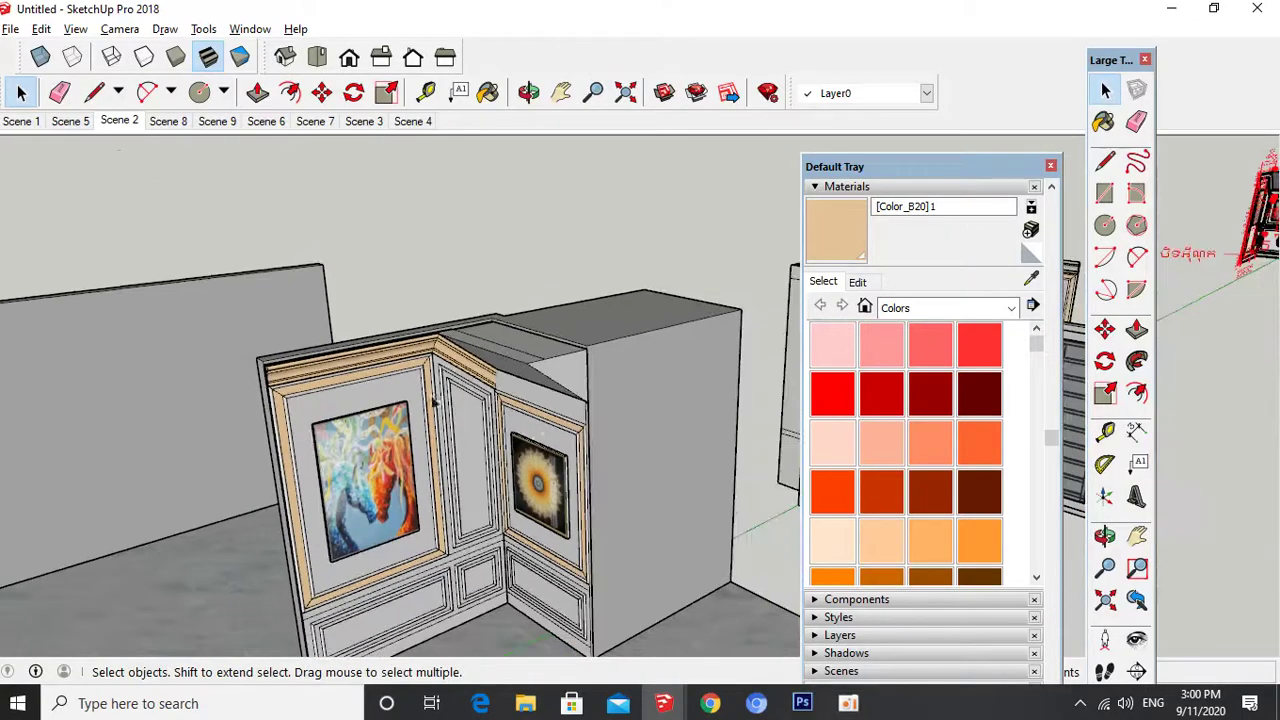
- Paste the molding profile at the flower picture panel's free end and stretch it up to the wall's upper edge
{"action": "scroll", "coordinate": [608, 415], "scroll_direction": "up", "scroll_amount": 6}
{"action": "key", "text": "ctrl+v"}
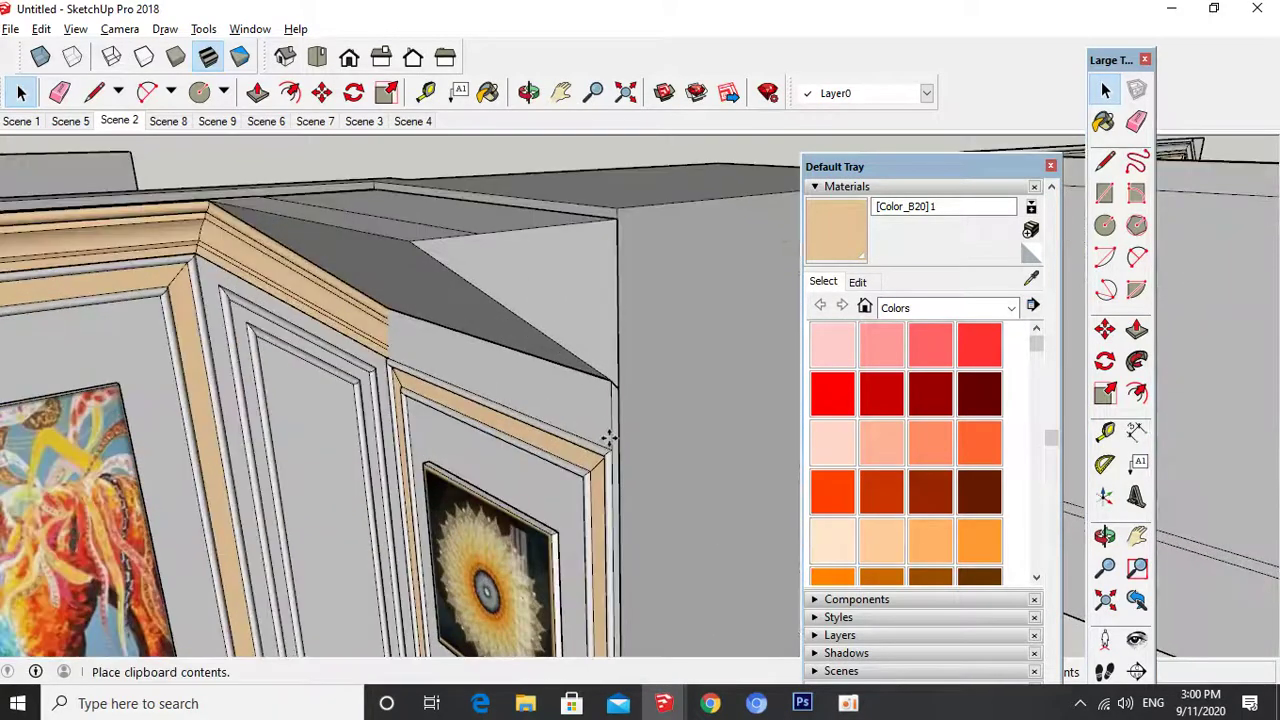
{"action": "left_click", "coordinate": [616, 413]}
{"action": "key", "text": "s"}
{"action": "scroll", "coordinate": [614, 420], "scroll_direction": "up", "scroll_amount": 4}
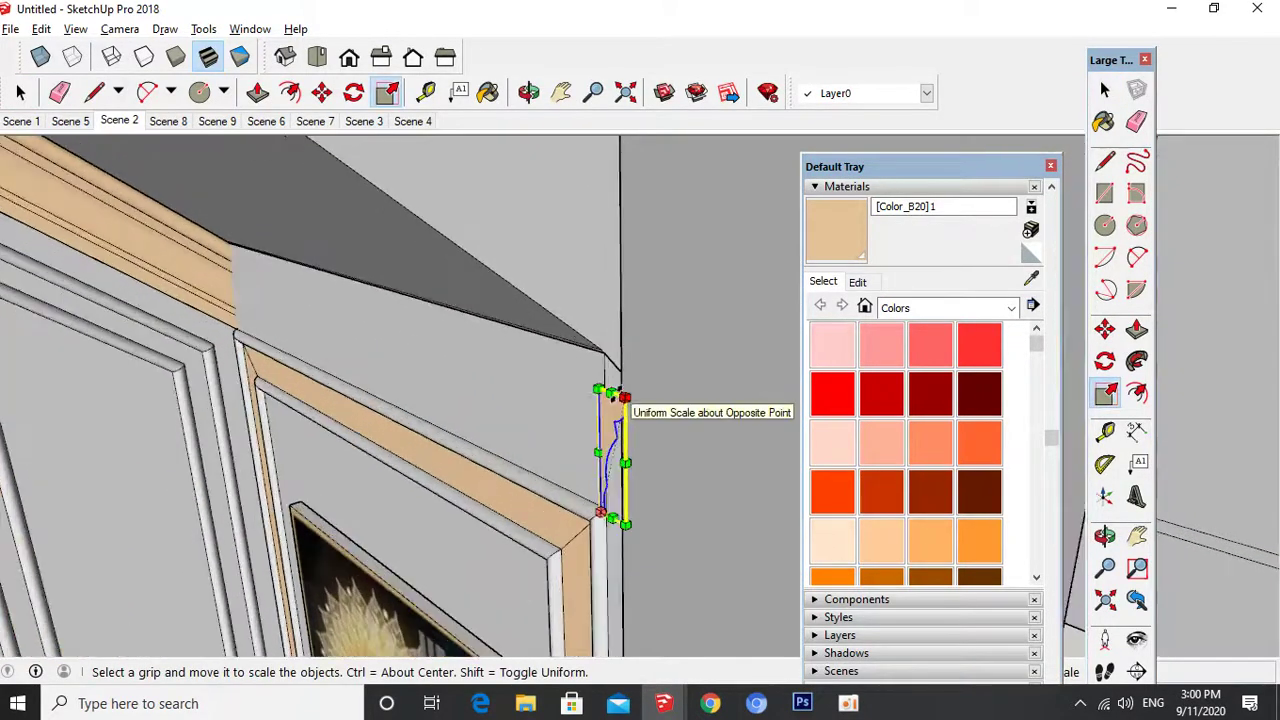
{"action": "left_click_drag", "start_coordinate": [612, 392], "coordinate": [606, 356]}
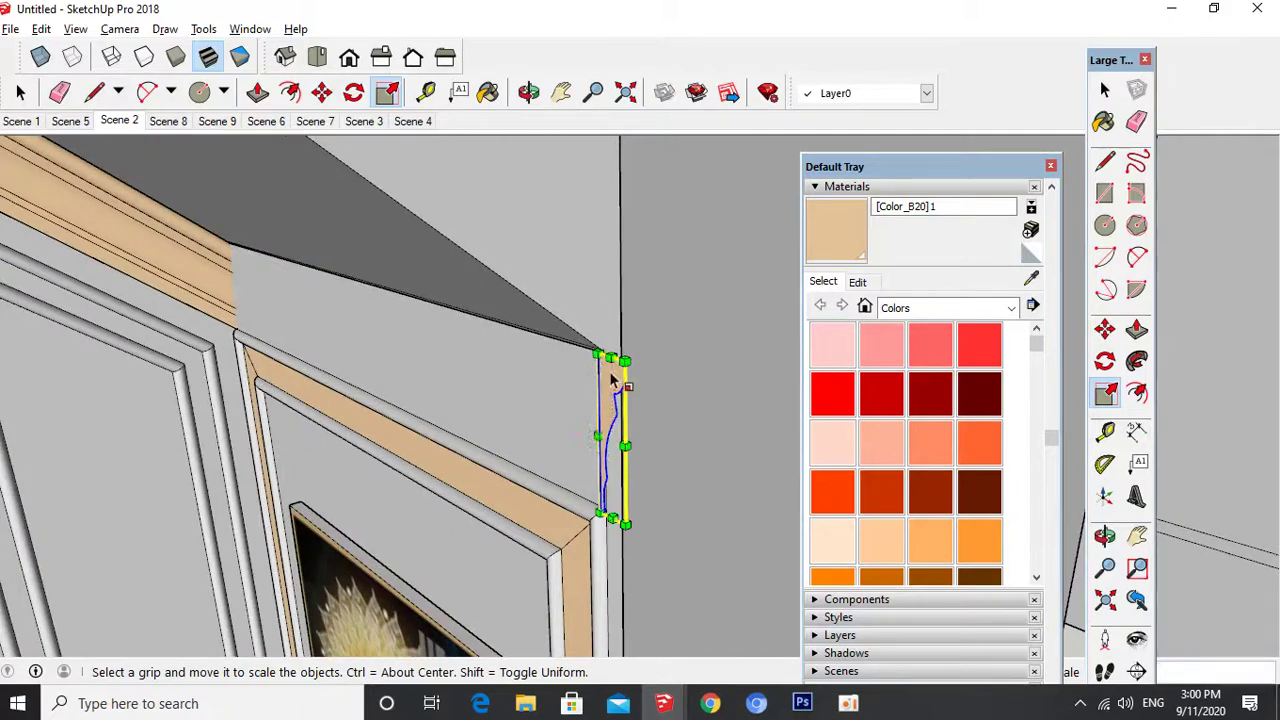
{"action": "middle_click_drag", "start_coordinate": [612, 380], "coordinate": [600, 520]}
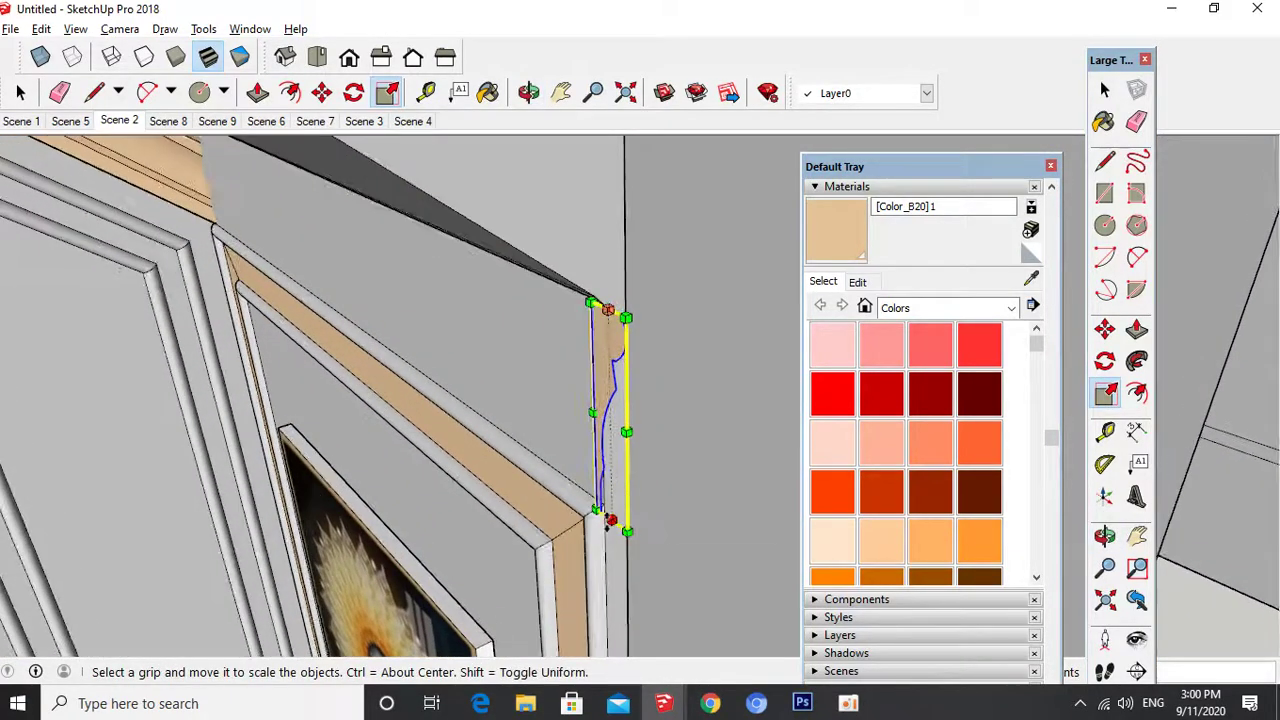
{"action": "middle_click_drag", "start_coordinate": [618, 470], "coordinate": [605, 340]}
- Rotate the pasted profile in the horizontal plane and move its lower corner onto the flower picture panel's end corner
{"action": "key", "text": "m"}
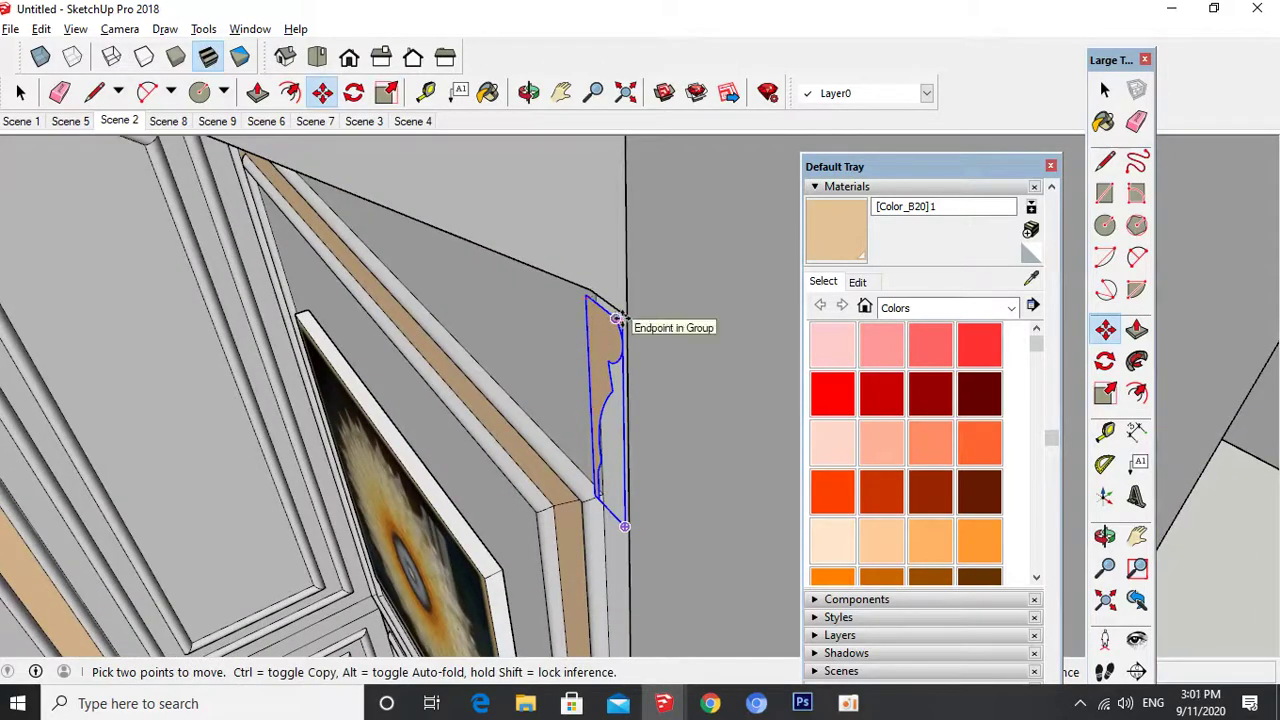
{"action": "key", "text": "q"}
{"action": "scroll", "coordinate": [618, 318], "scroll_direction": "up", "scroll_amount": 1}
{"action": "left_click", "coordinate": [618, 318]}
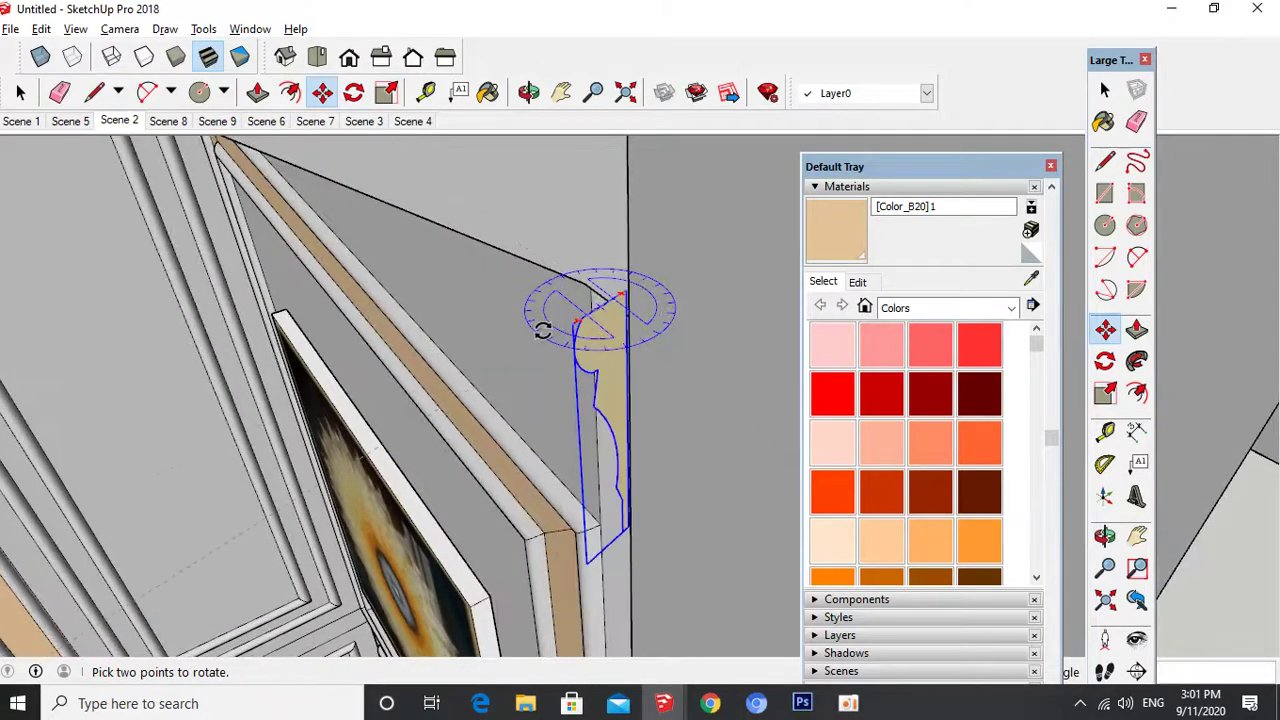
{"action": "left_click", "coordinate": [538, 329]}
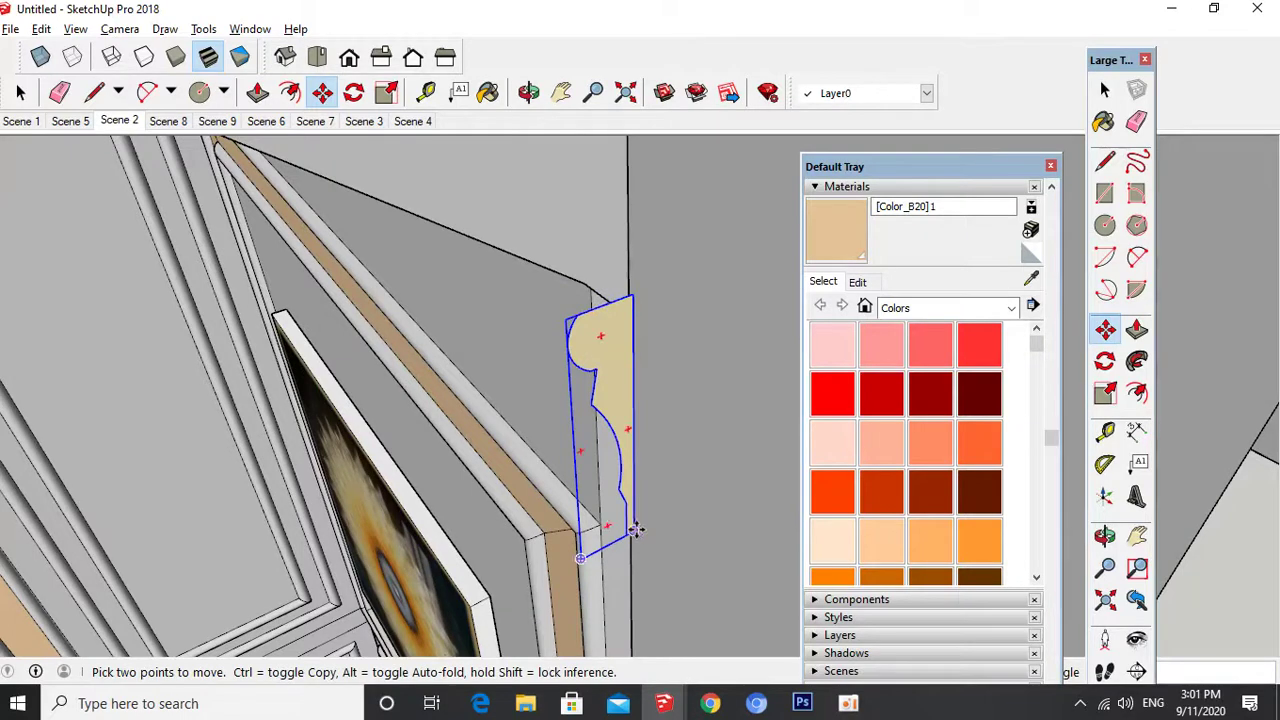
{"action": "left_click", "coordinate": [636, 530]}
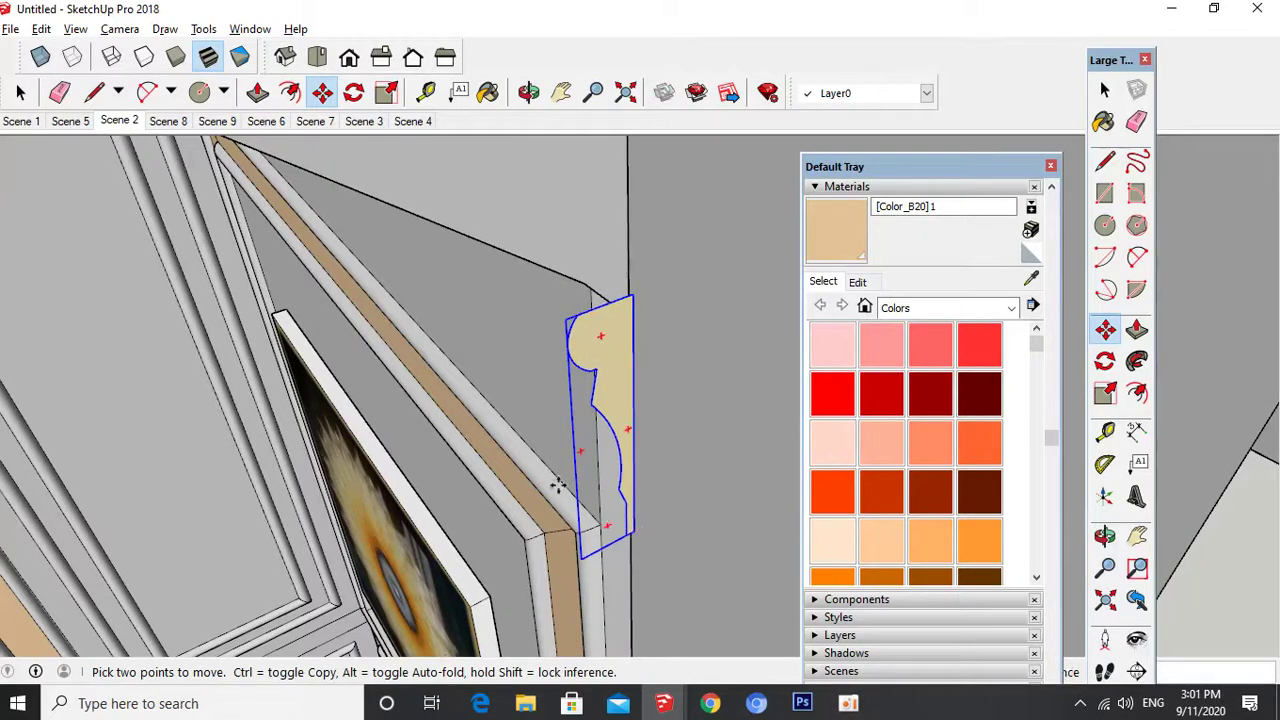
{"action": "left_click", "coordinate": [599, 521]}
{"action": "key", "text": "space"}
- Inside the profile group, draw a path line along the flower picture panel's upper edge toward the adjoining crown molding
{"action": "double_click", "coordinate": [580, 343]}
{"action": "key", "text": "m"}
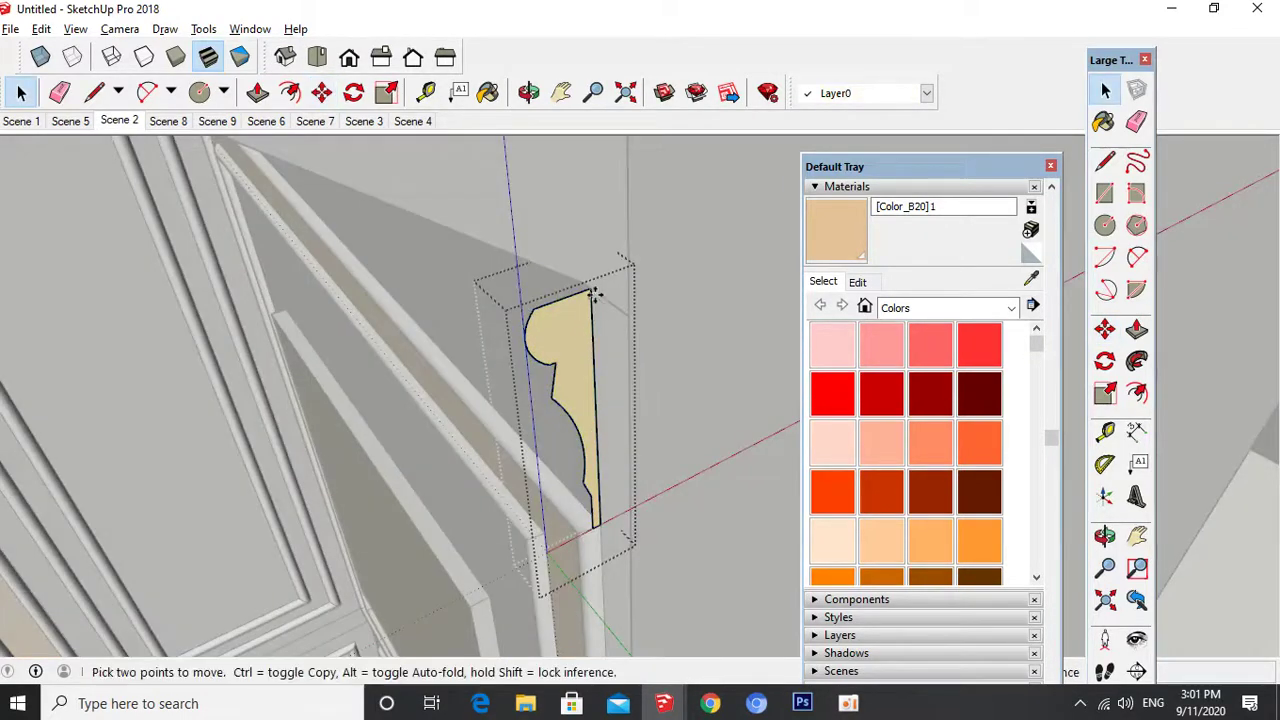
{"action": "key", "text": "space"}
{"action": "key", "text": "l"}
{"action": "left_click", "coordinate": [590, 289]}
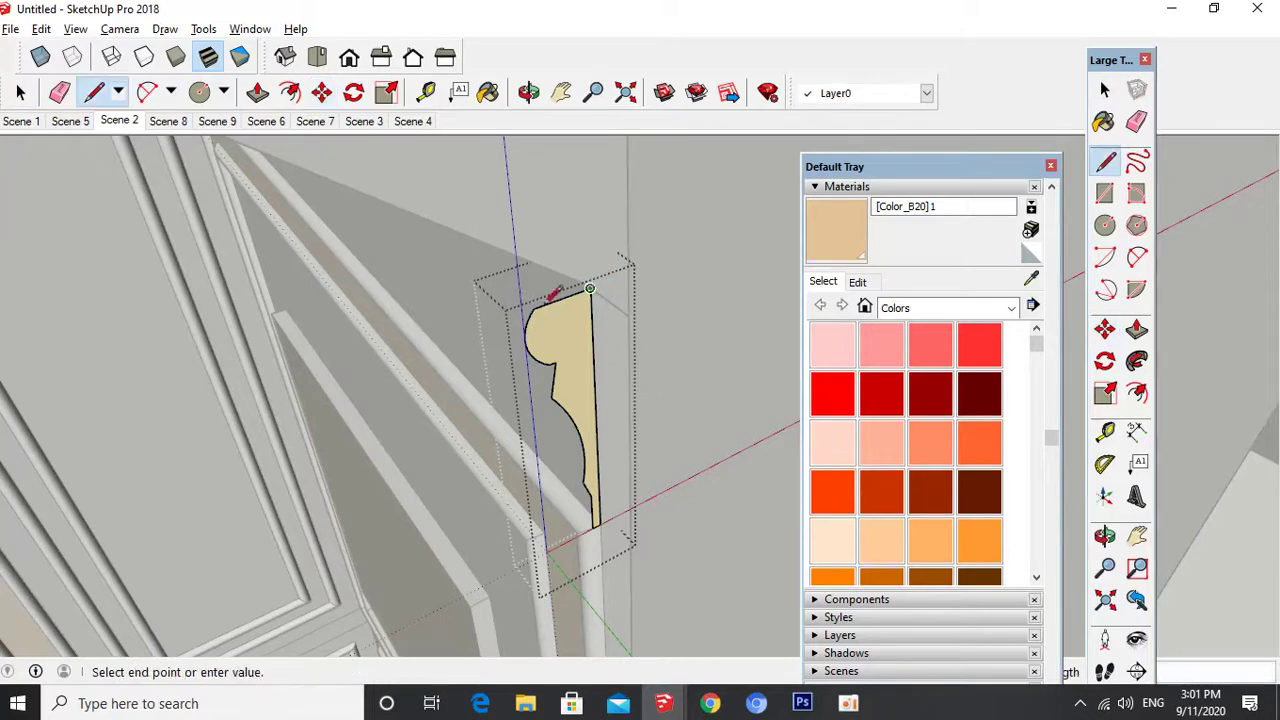
{"action": "middle_click_drag", "start_coordinate": [555, 293], "coordinate": [509, 226]}
{"action": "mouse_move", "coordinate": [243, 323]}
{"action": "middle_mouse_down"}
{"action": "mouse_move", "coordinate": [225, 247]}
{"action": "mouse_move", "coordinate": [150, 322]}
{"action": "middle_mouse_up"}
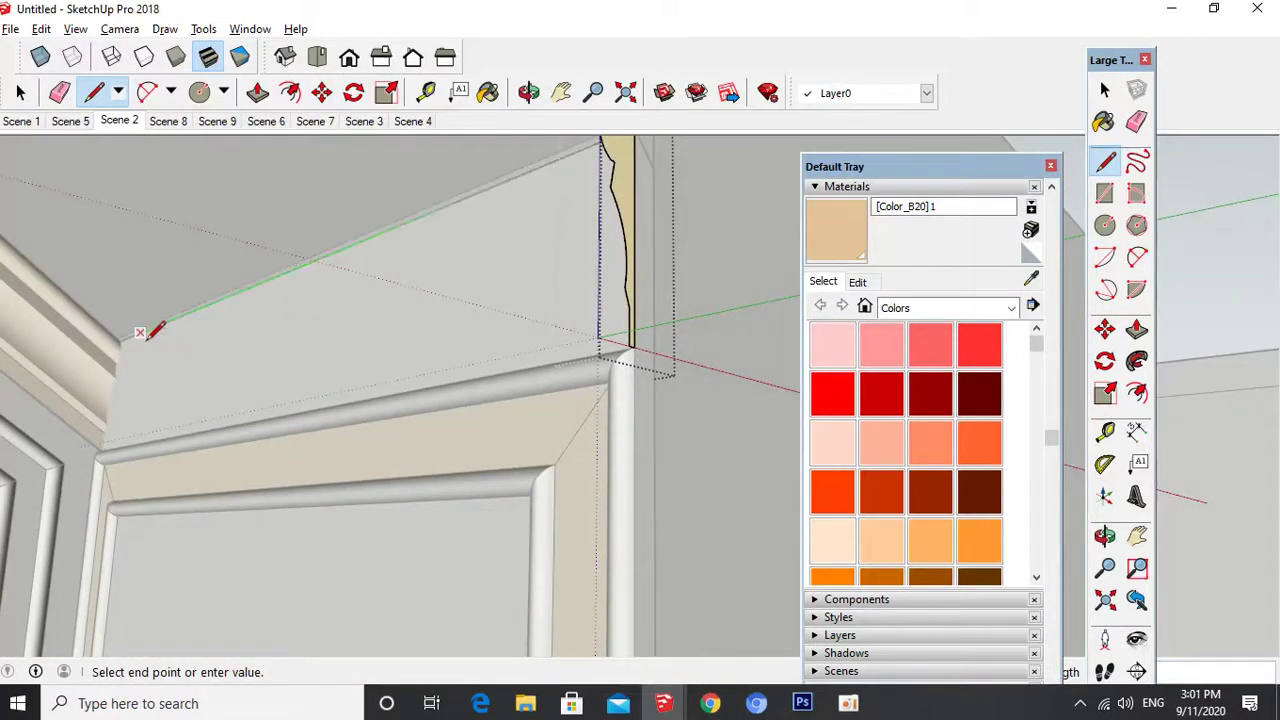
{"action": "left_click", "coordinate": [141, 333]}
- Sweep the profile along the flower picture panel's path line with Follow Me
{"action": "key", "text": "space"}
{"action": "left_click", "coordinate": [1136, 361]}
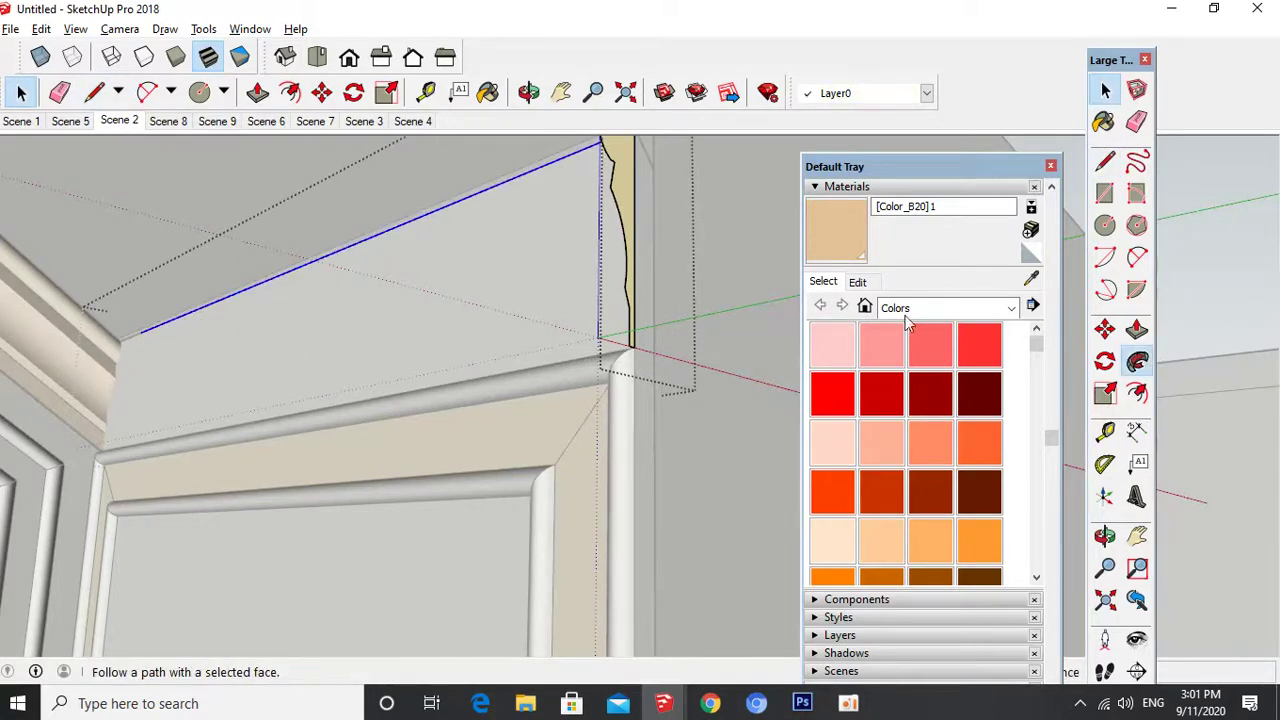
{"action": "left_click", "coordinate": [609, 176]}
- Push/Pull the swept molding's inner end face until it meets the adjoining crown molding on the angled wall
{"action": "scroll", "coordinate": [30, 435], "scroll_direction": "up", "scroll_amount": 8}
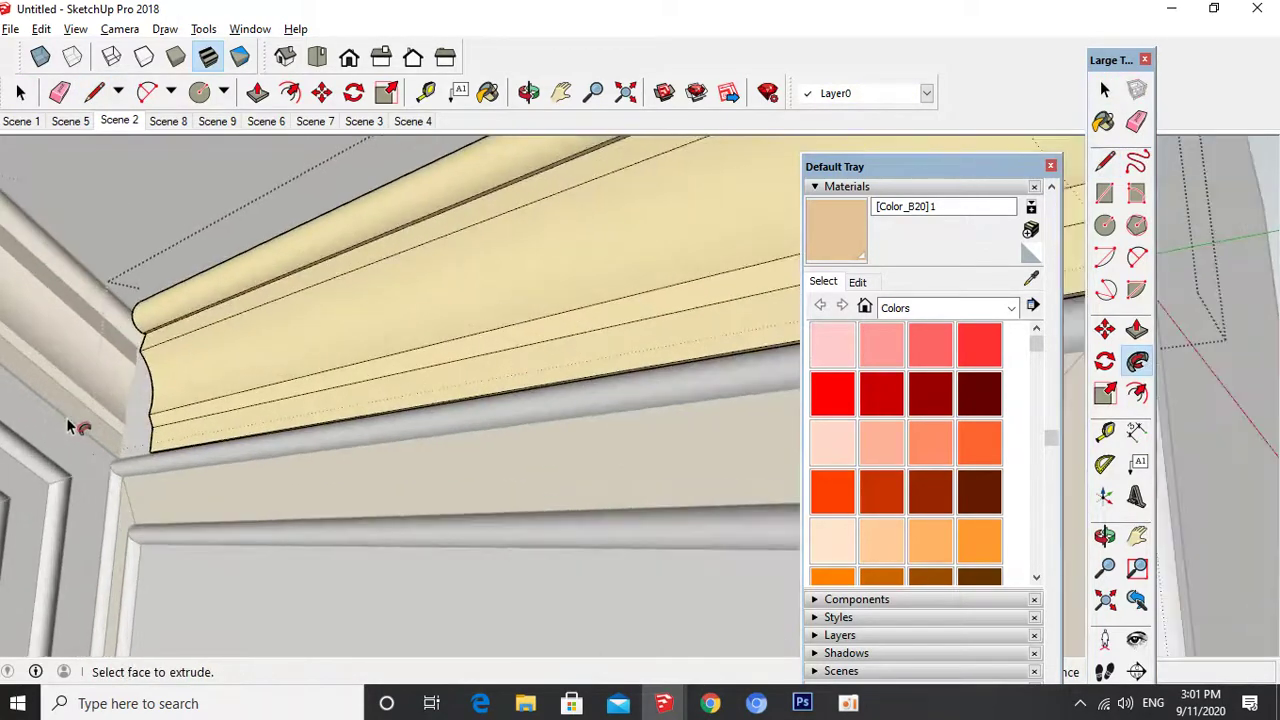
{"action": "middle_click_drag", "start_coordinate": [94, 357], "coordinate": [449, 374]}
{"action": "key", "text": "p"}
{"action": "left_click", "coordinate": [760, 374]}
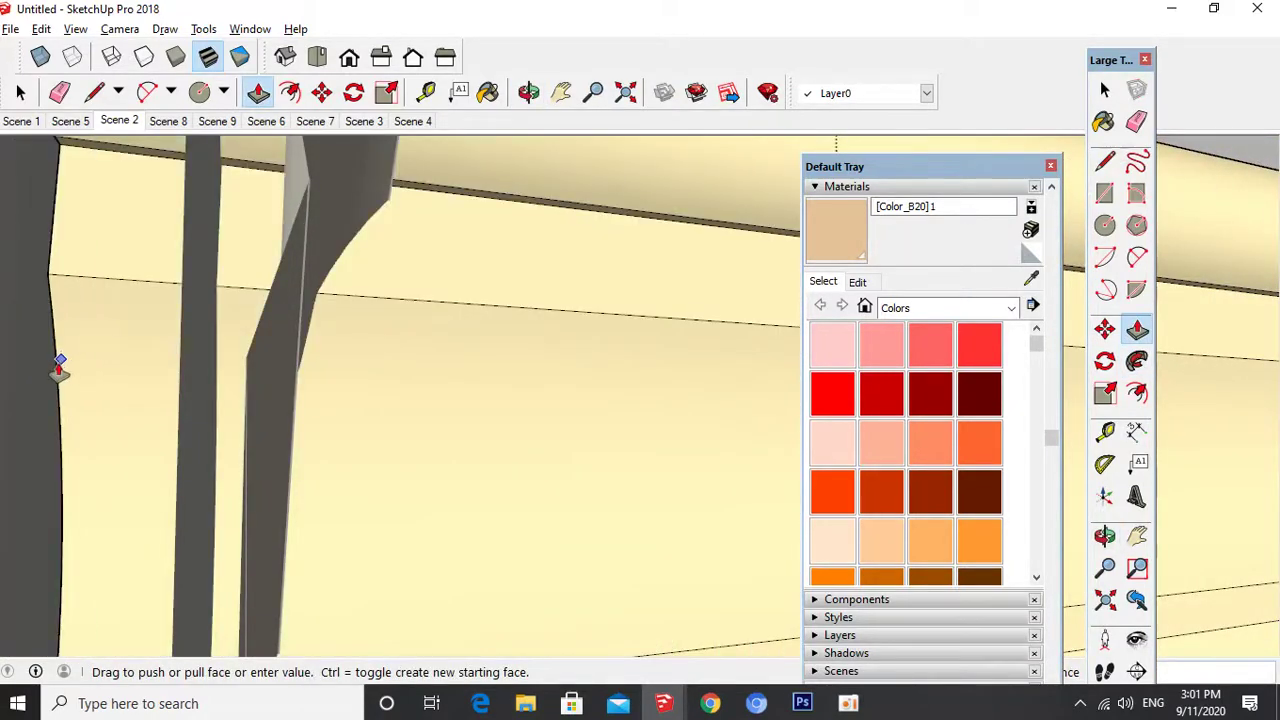
{"action": "left_click", "coordinate": [59, 366]}
{"action": "middle_click_drag", "start_coordinate": [177, 374], "coordinate": [70, 445]}
{"action": "key", "text": "space"}
{"action": "scroll", "coordinate": [298, 212], "scroll_direction": "down", "scroll_amount": 2}
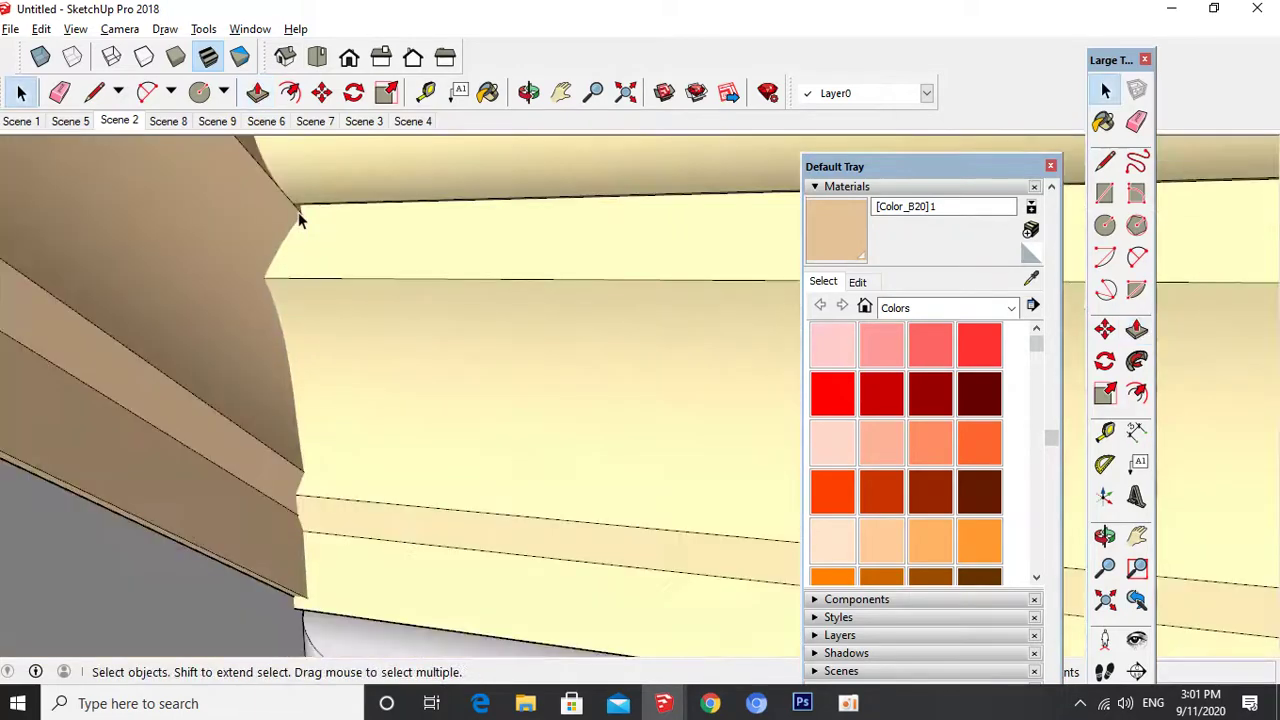
{"action": "scroll", "coordinate": [298, 212], "scroll_direction": "down", "scroll_amount": 3}
{"action": "scroll", "coordinate": [297, 222], "scroll_direction": "down", "scroll_amount": 4}
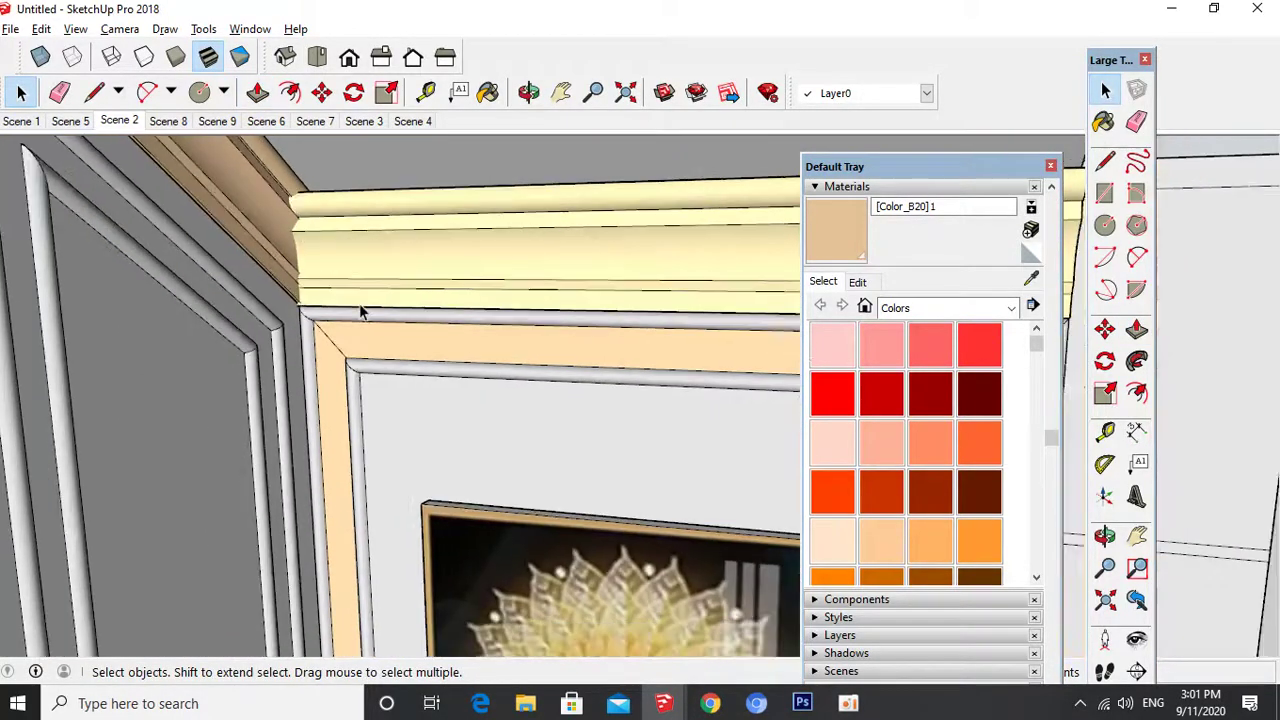
- Sample the gray Color M02 and paint all faces of the flower picture panel's crown molding with it
{"action": "scroll", "coordinate": [359, 303], "scroll_direction": "down", "scroll_amount": 5}
{"action": "middle_click_drag", "start_coordinate": [350, 245], "coordinate": [357, 115]}
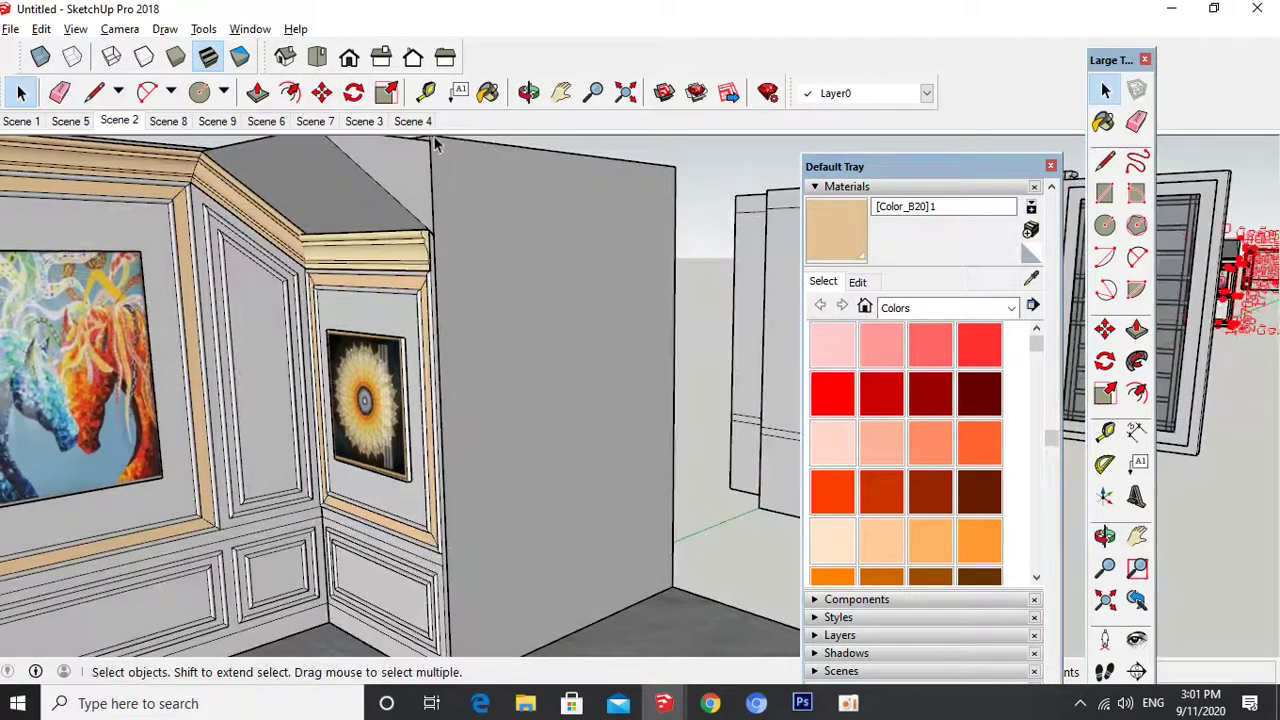
{"action": "scroll", "coordinate": [430, 258], "scroll_direction": "down", "scroll_amount": 3}
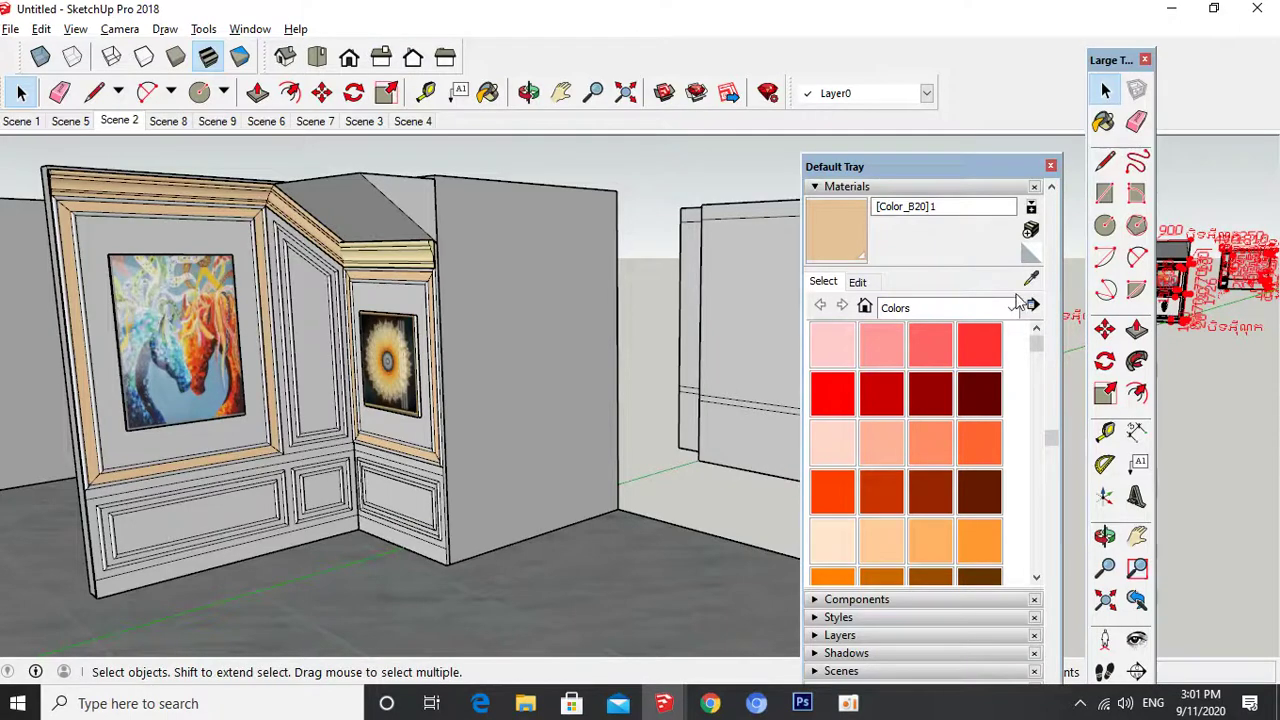
{"action": "double_click", "coordinate": [415, 262]}
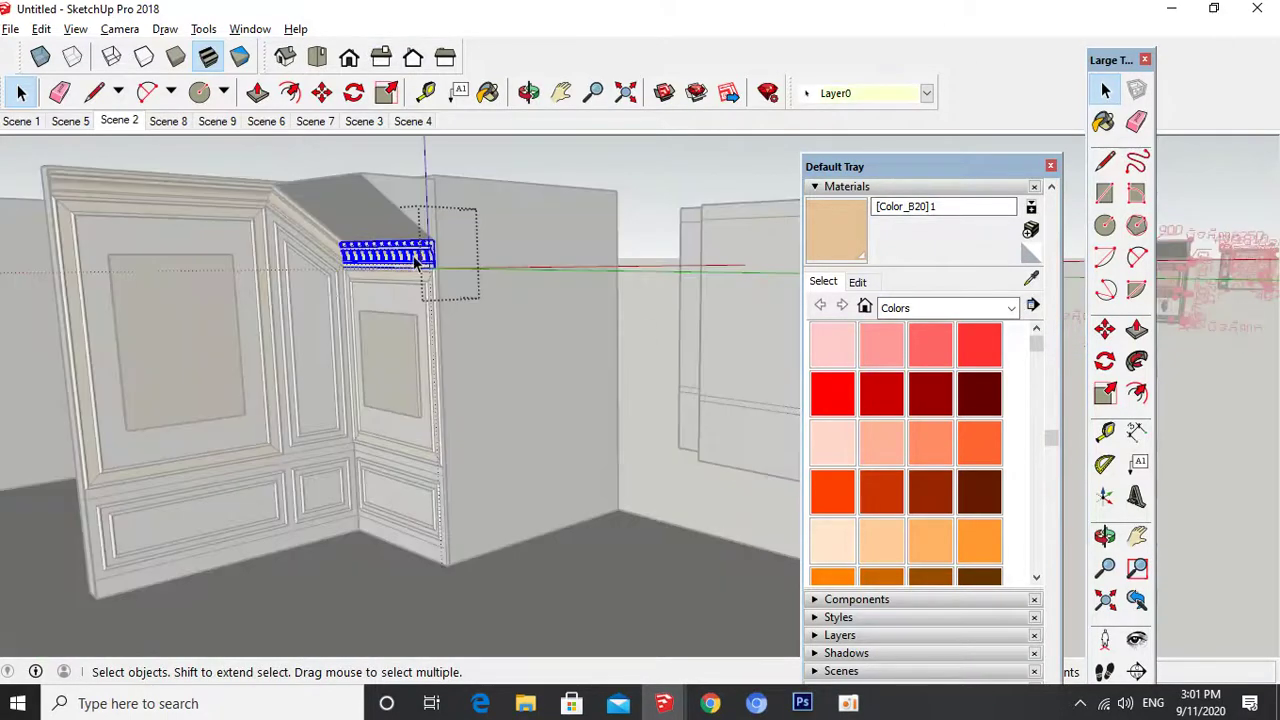
{"action": "left_click_drag", "start_coordinate": [1053, 433], "coordinate": [1050, 463]}
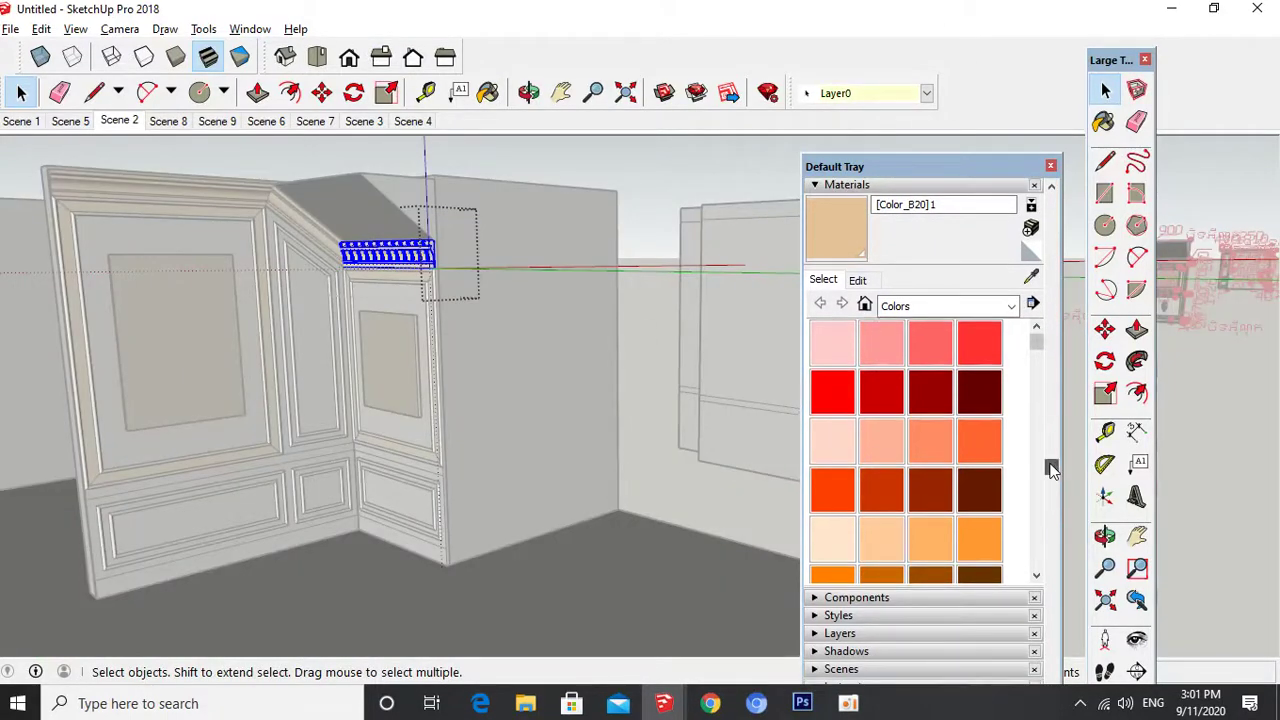
{"action": "left_click", "coordinate": [1031, 276]}
{"action": "left_click", "coordinate": [384, 202]}
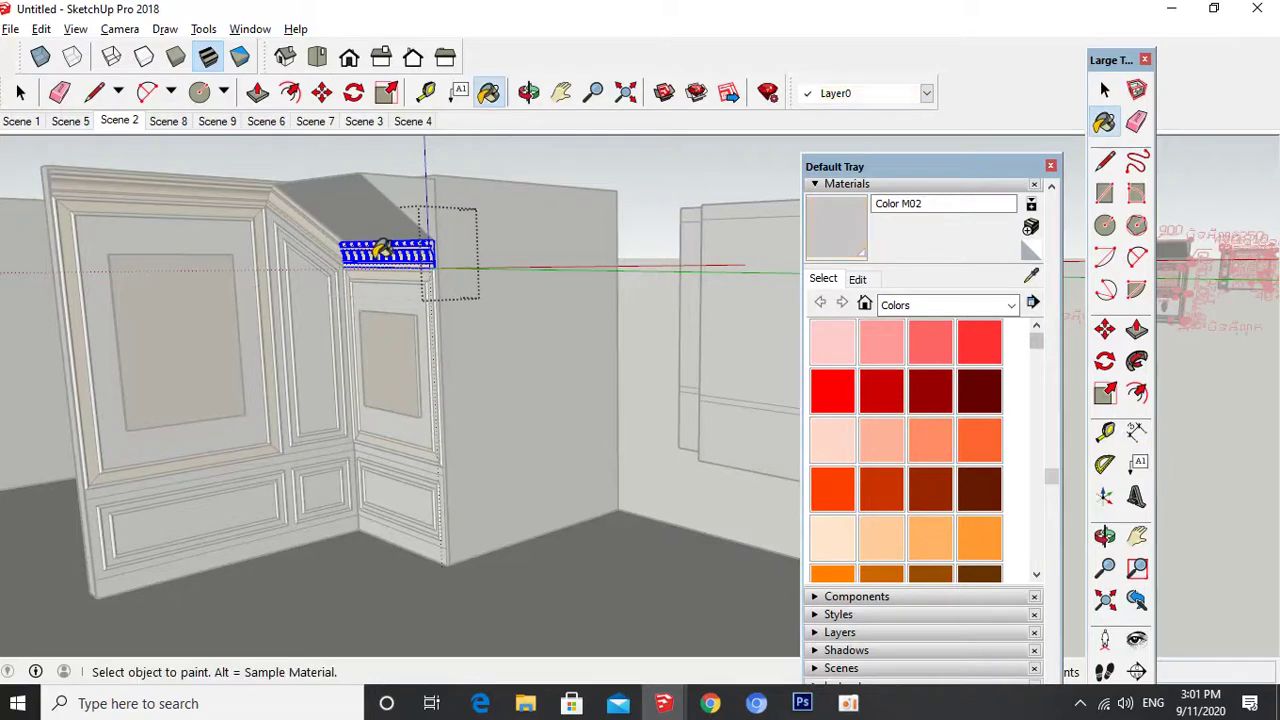
{"action": "key", "text": "space"}
- Paint the whole crown molding above the horse picture and the angled panel with Color M02
{"action": "left_click", "coordinate": [271, 207]}
{"action": "scroll", "coordinate": [271, 207], "scroll_direction": "up", "scroll_amount": 4}
{"action": "triple_click", "coordinate": [271, 208]}
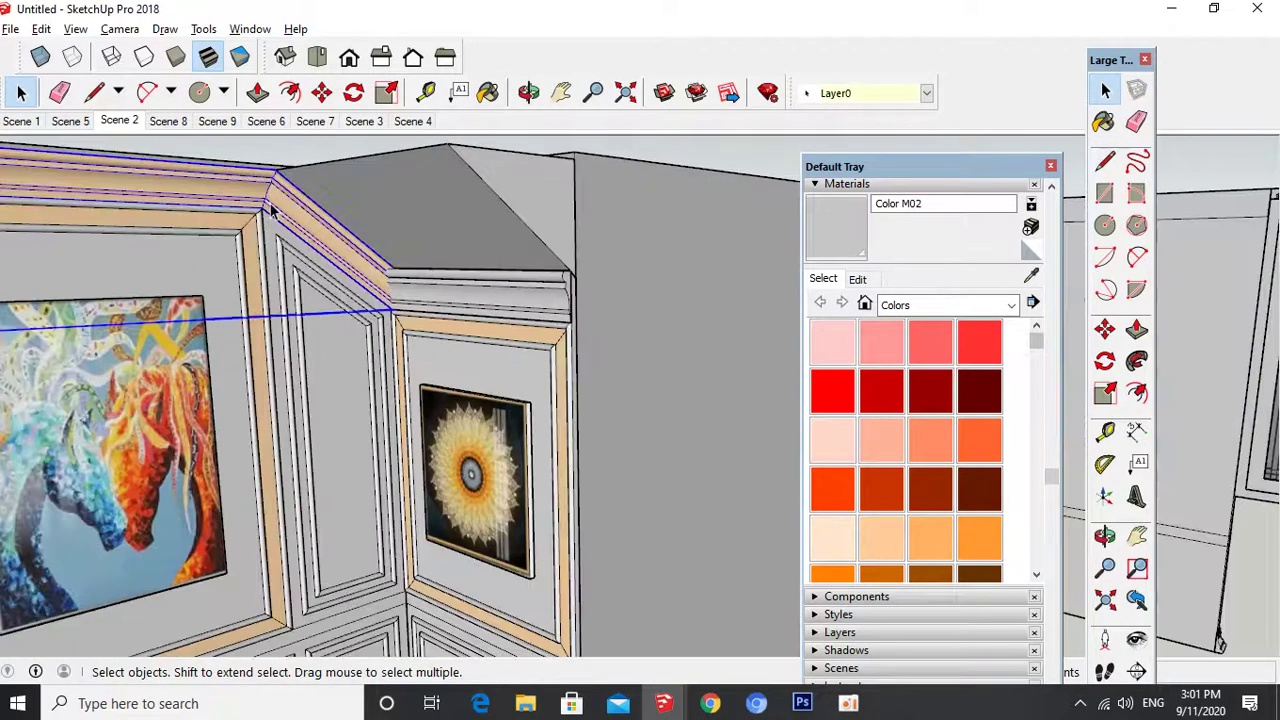
{"action": "scroll", "coordinate": [258, 210], "scroll_direction": "up", "scroll_amount": 3}
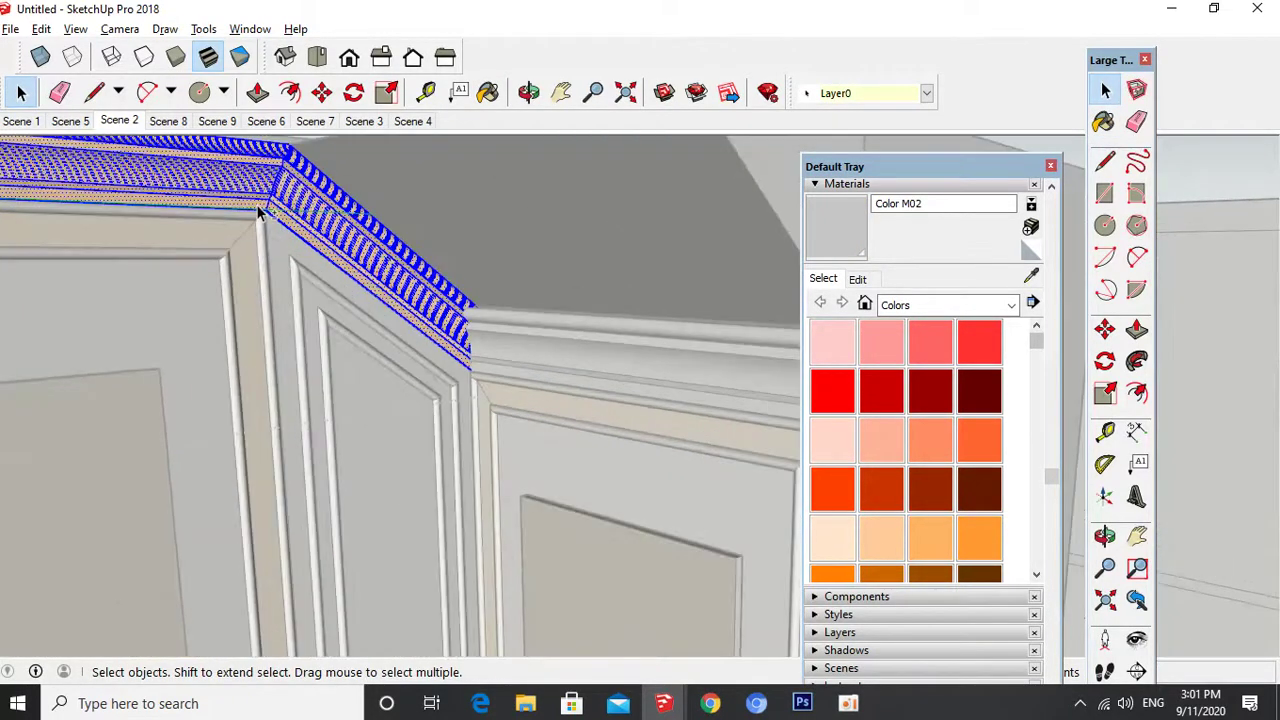
{"action": "key", "text": "b"}
{"action": "left_click", "coordinate": [298, 184]}
{"action": "key", "text": "space"}
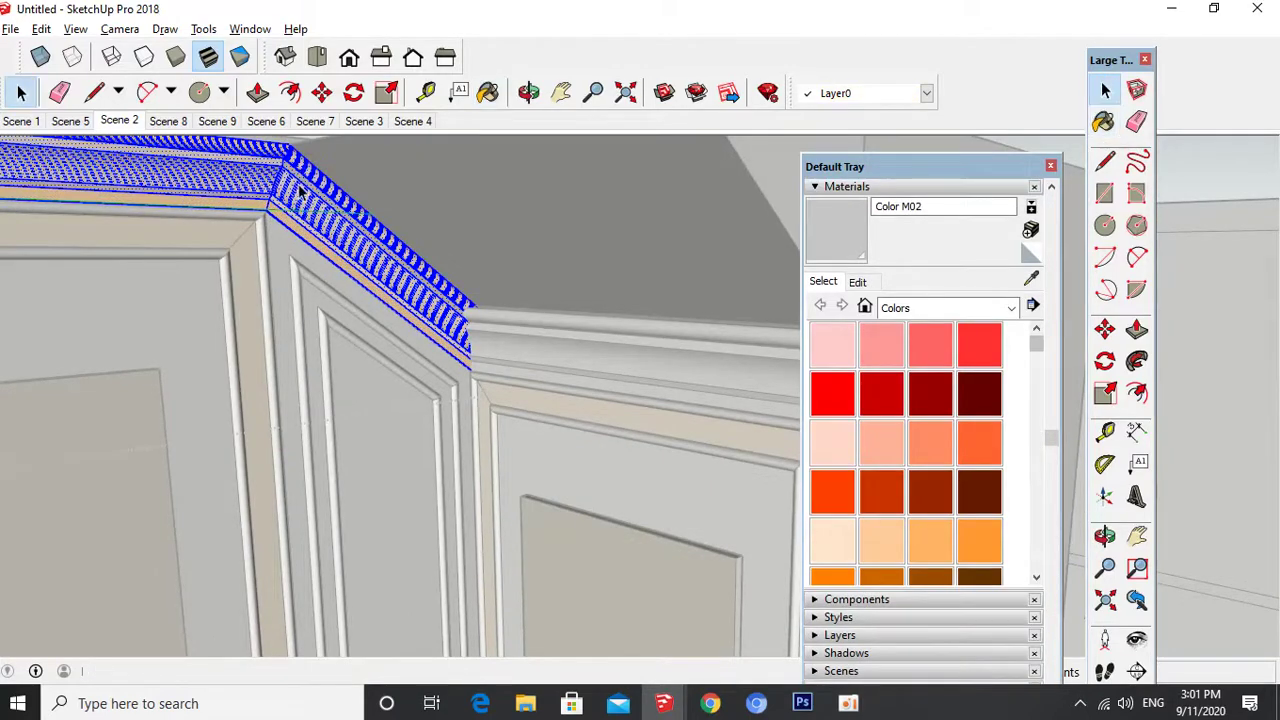
{"action": "key", "text": "Escape"}
{"action": "scroll", "coordinate": [298, 184], "scroll_direction": "down", "scroll_amount": 3}
{"action": "scroll", "coordinate": [298, 184], "scroll_direction": "down", "scroll_amount": 5}
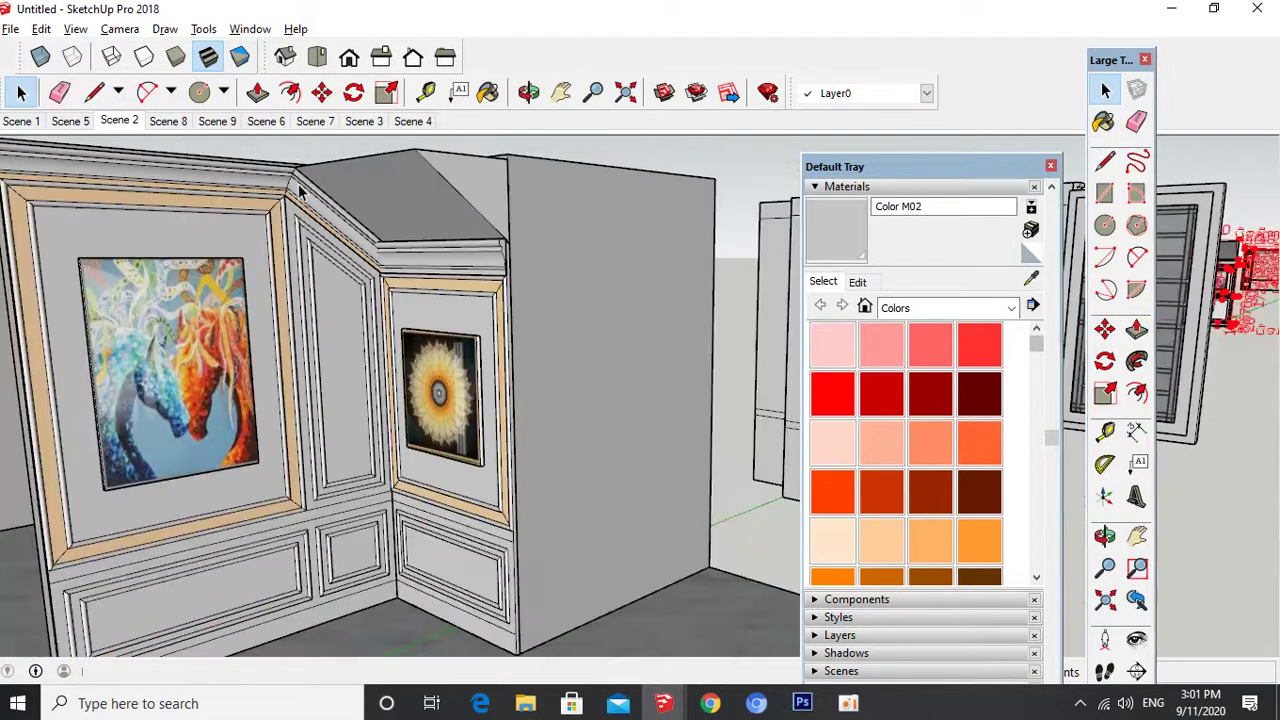
- Sample the frame's tan [Color_B20]1 and paint the lower lip of the flower picture panel's crown molding with it
{"action": "scroll", "coordinate": [400, 243], "scroll_direction": "up", "scroll_amount": 6}
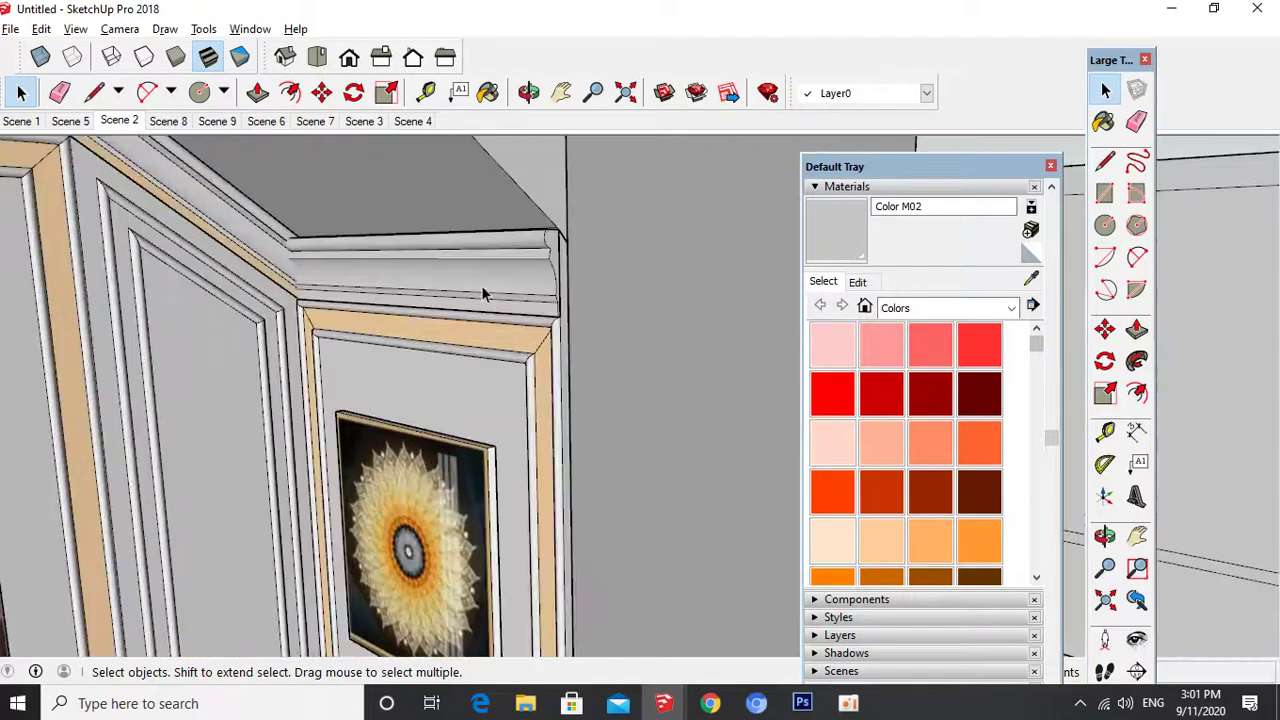
{"action": "left_click", "coordinate": [1032, 283]}
{"action": "left_click", "coordinate": [514, 354]}
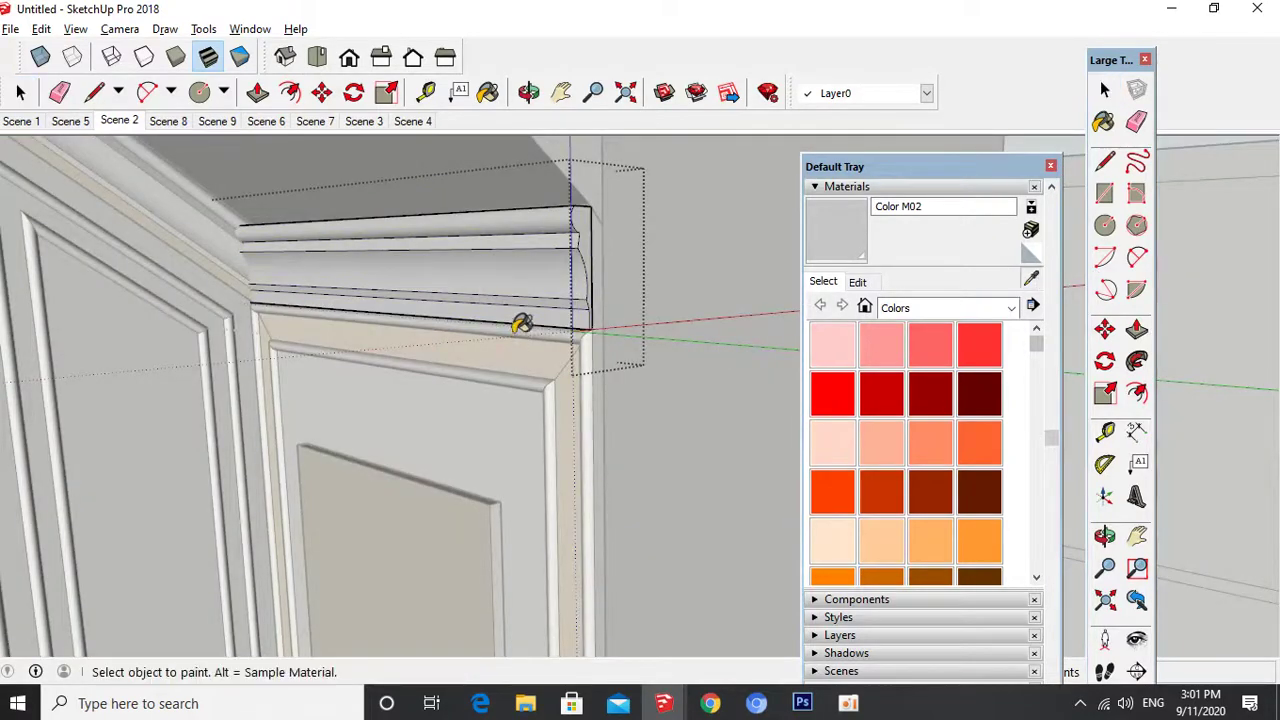
{"action": "left_click", "coordinate": [520, 310]}
{"action": "key", "text": "space"}
{"action": "scroll", "coordinate": [541, 235], "scroll_direction": "down", "scroll_amount": 6}
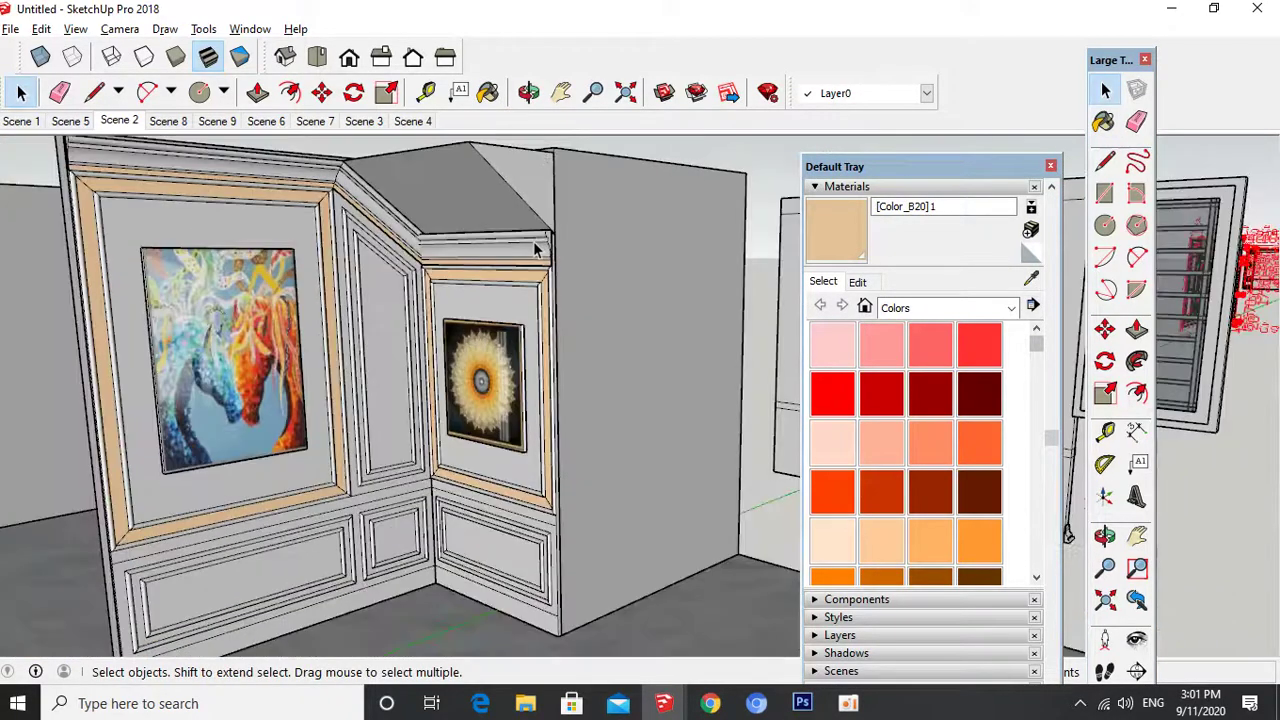
- Copy the flower picture panel's crown molding straight down to the same wall's base corner at the floor
{"action": "middle_click_drag", "start_coordinate": [511, 447], "coordinate": [524, 418]}
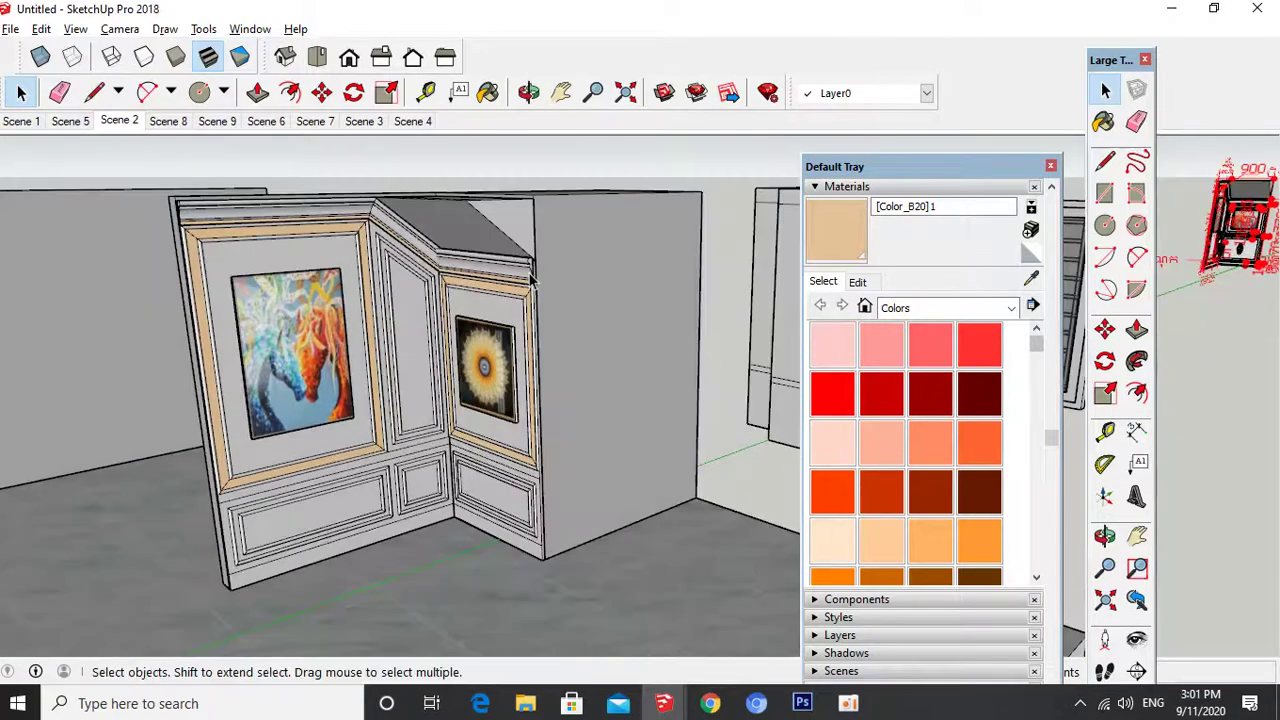
{"action": "left_click", "coordinate": [533, 280]}
{"action": "key", "text": "m"}
{"action": "left_click", "coordinate": [533, 285]}
{"action": "key", "text": "ctrl"}
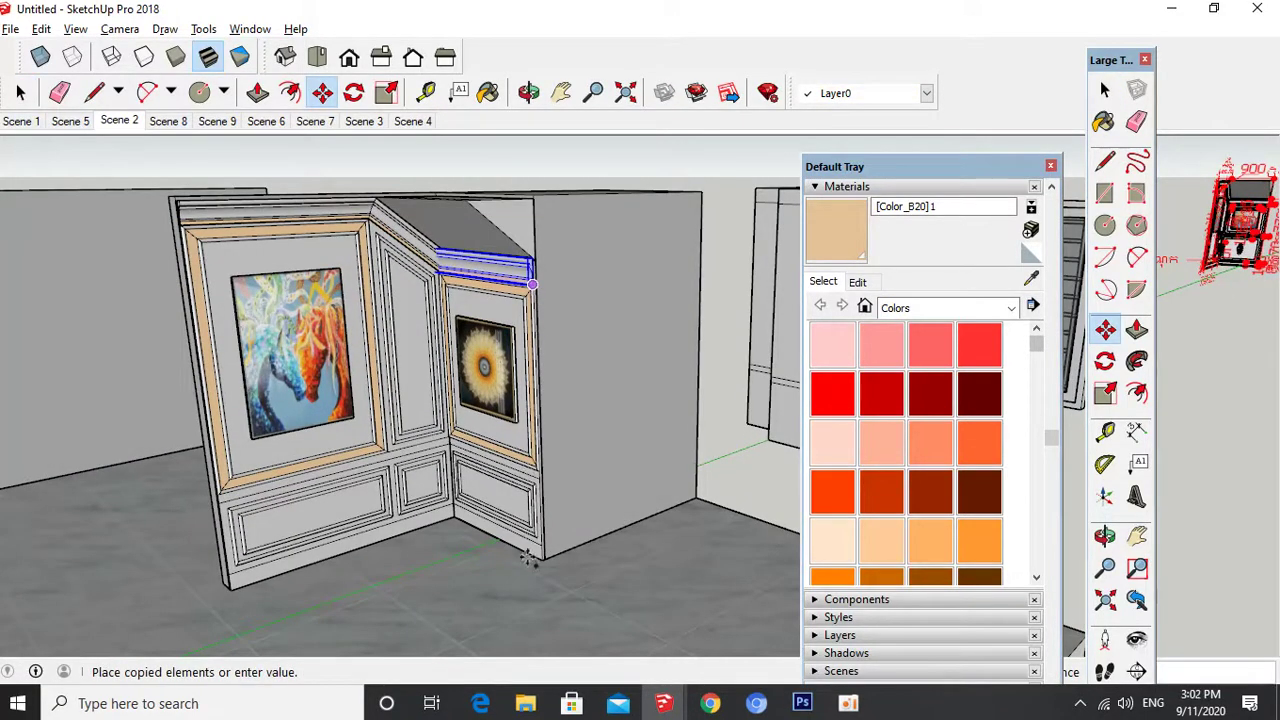
{"action": "left_click", "coordinate": [540, 560]}
- Flip the floor-level molding copy upside down along the group's blue axis
{"action": "scroll", "coordinate": [500, 560], "scroll_direction": "up", "scroll_amount": 4}
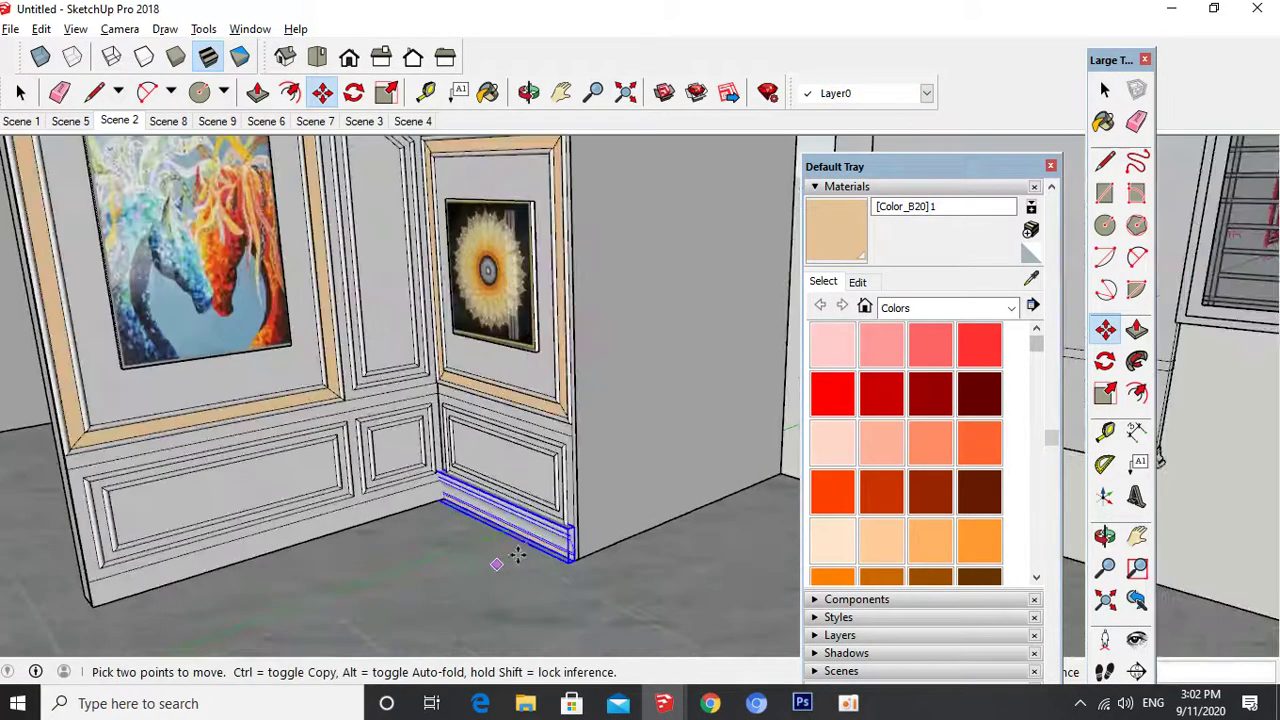
{"action": "right_click", "coordinate": [563, 535]}
{"action": "mouse_move", "coordinate": [700, 477]}
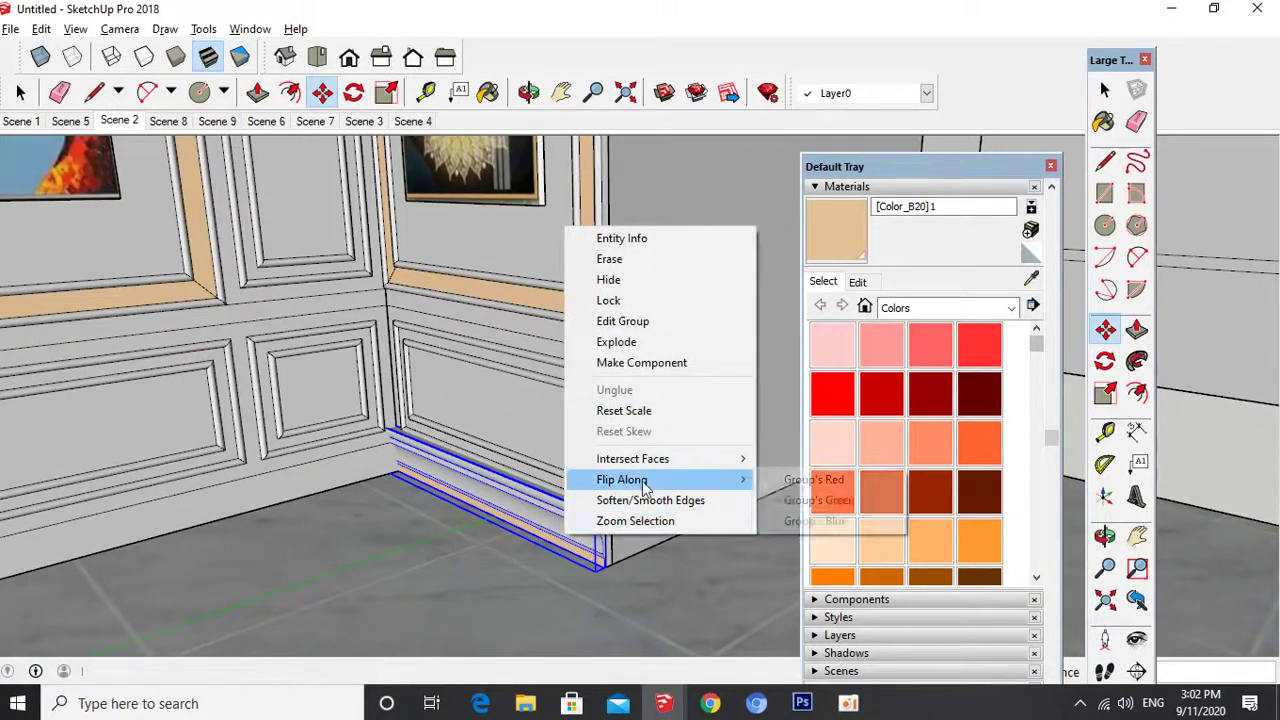
{"action": "left_click", "coordinate": [823, 520]}
- Scale the flower panel's floor molding down to the baseboard strip's height and fit its inner end to the wall corner
{"action": "scroll", "coordinate": [518, 513], "scroll_direction": "up", "scroll_amount": 6}
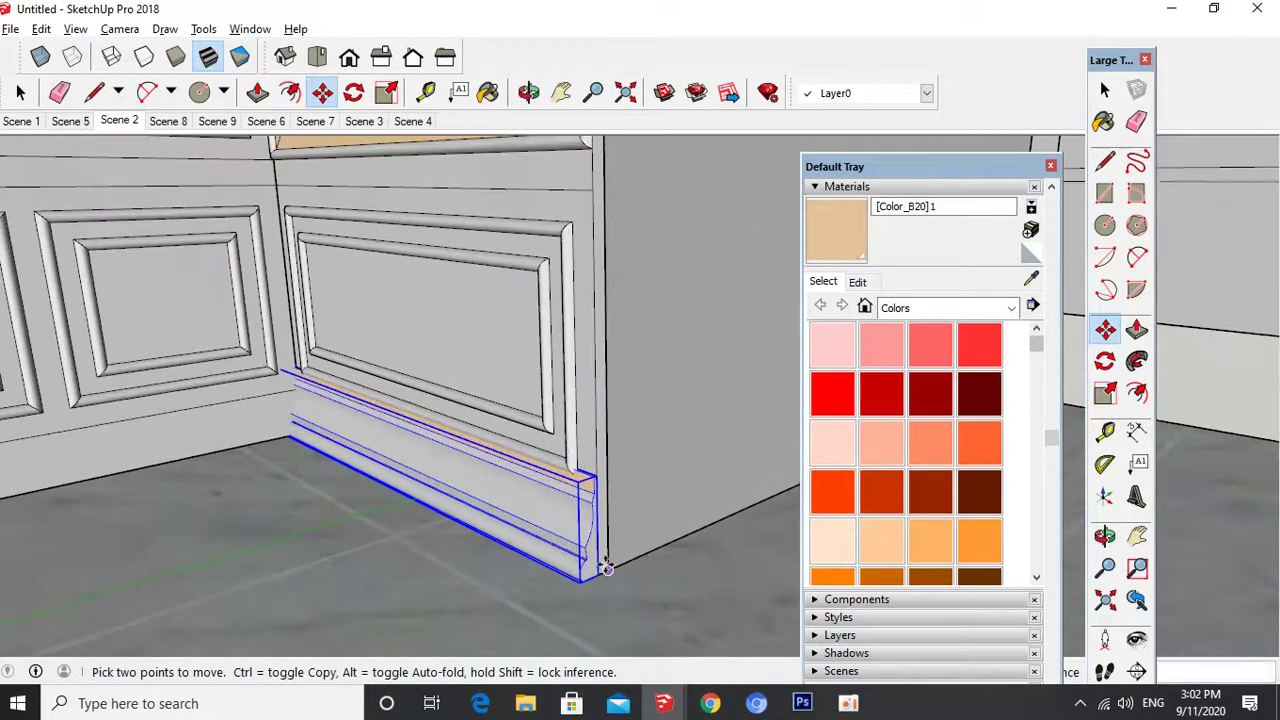
{"action": "key", "text": "s"}
{"action": "left_click", "coordinate": [294, 334]}
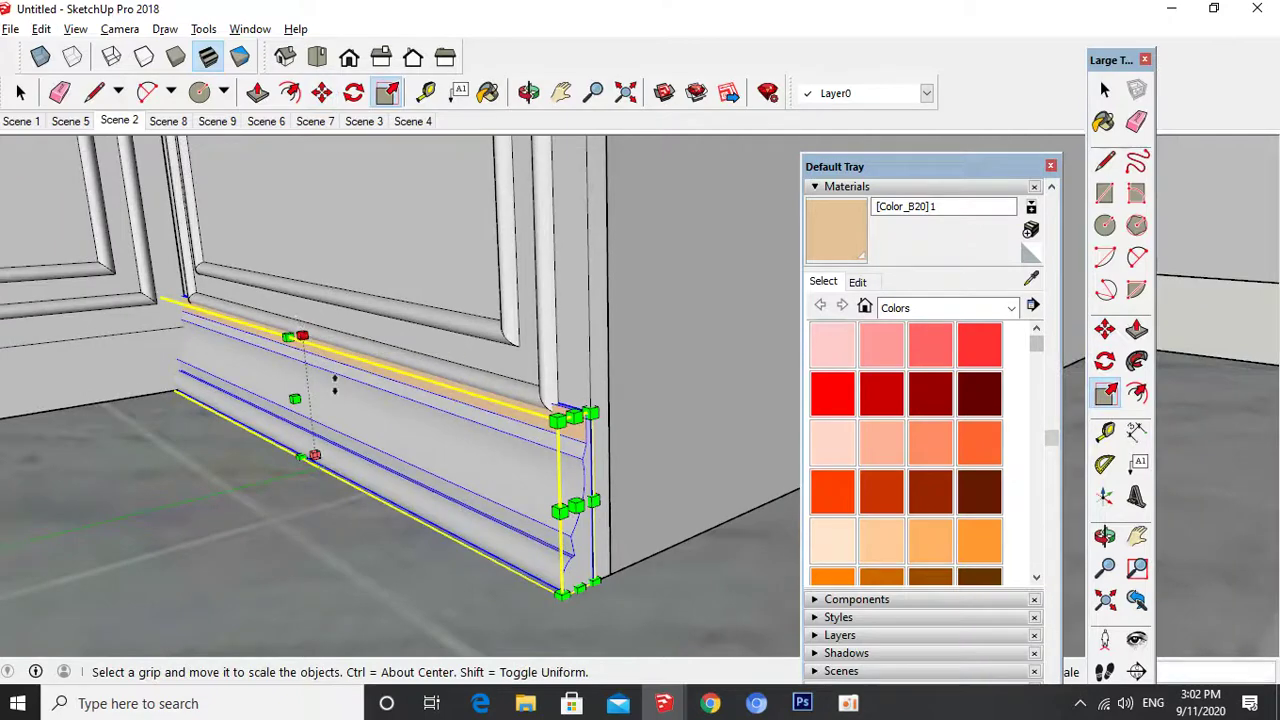
{"action": "left_click", "coordinate": [593, 472]}
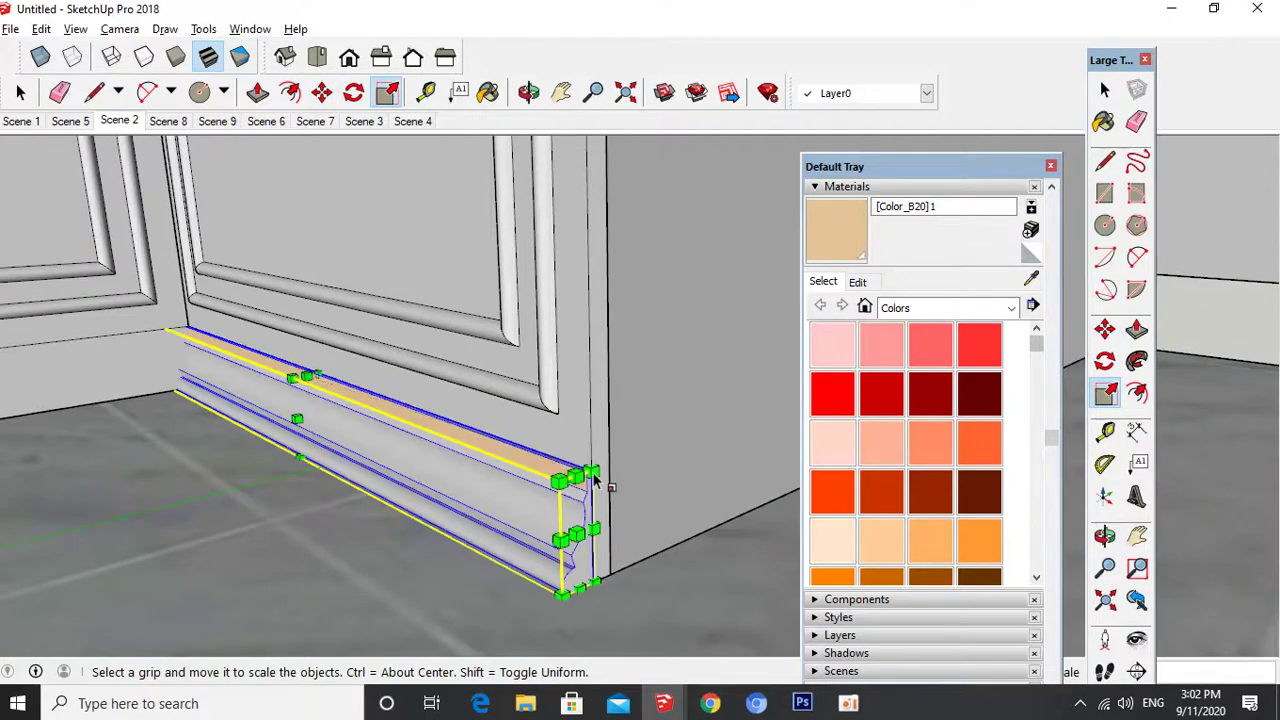
{"action": "middle_click_drag", "start_coordinate": [305, 448], "coordinate": [249, 370]}
{"action": "scroll", "coordinate": [249, 370], "scroll_direction": "up", "scroll_amount": 3}
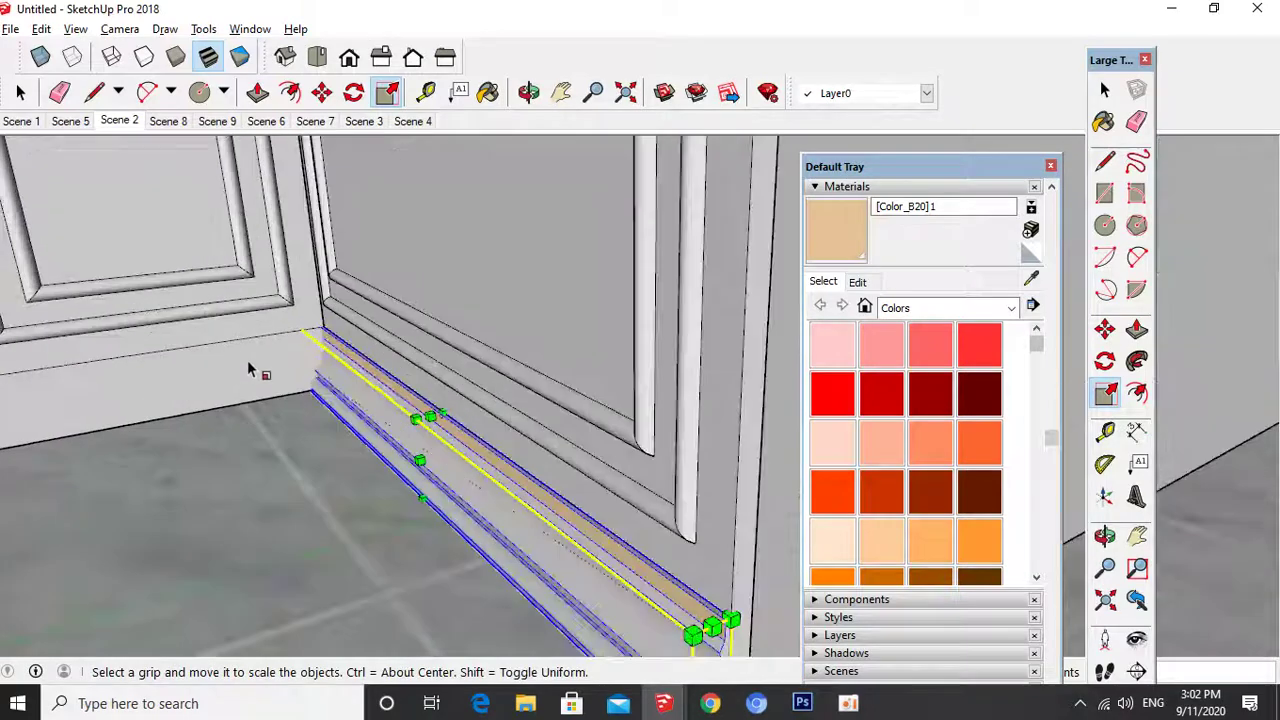
{"action": "left_click", "coordinate": [312, 355]}
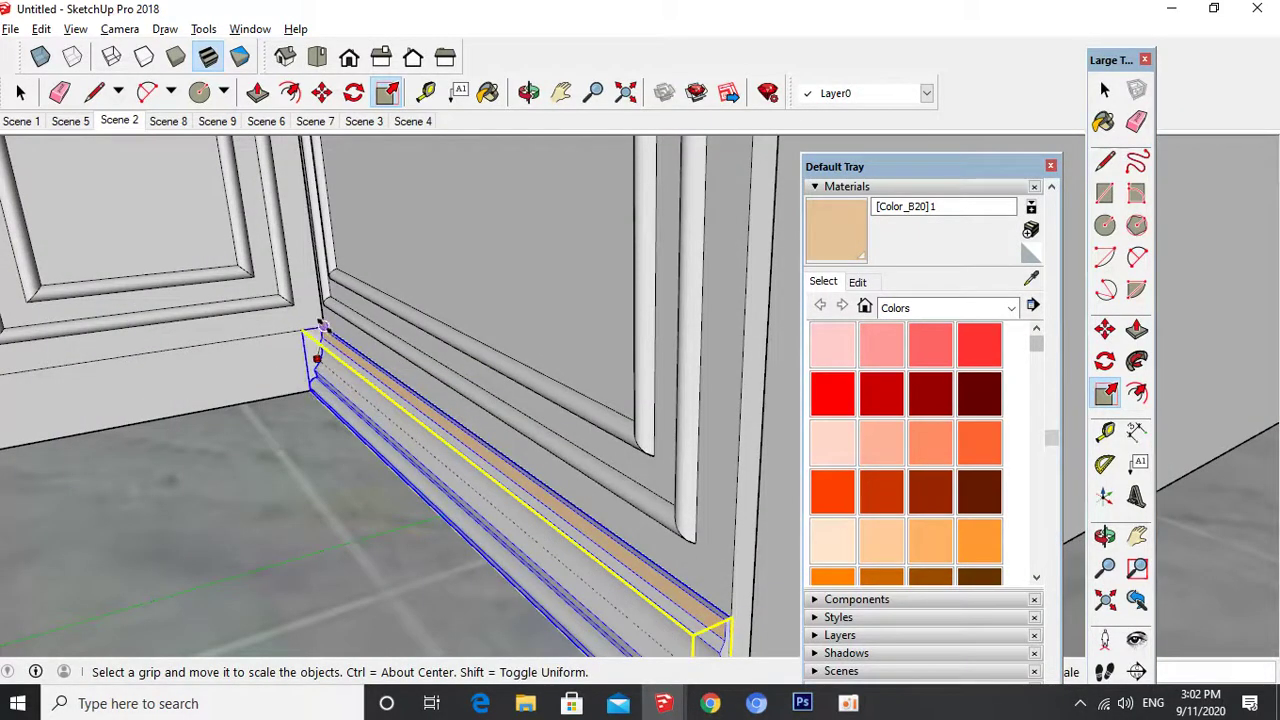
{"action": "left_click", "coordinate": [318, 355]}
{"action": "key", "text": "space"}
- Copy the floor molding out in front of the horse picture wall and rotate it horizontally to run parallel to that wall
{"action": "scroll", "coordinate": [478, 385], "scroll_direction": "down", "scroll_amount": 2}
{"action": "middle_click_drag", "start_coordinate": [351, 394], "coordinate": [791, 325]}
{"action": "scroll", "coordinate": [791, 325], "scroll_direction": "down", "scroll_amount": 4}
{"action": "scroll", "coordinate": [625, 345], "scroll_direction": "down", "scroll_amount": 4}
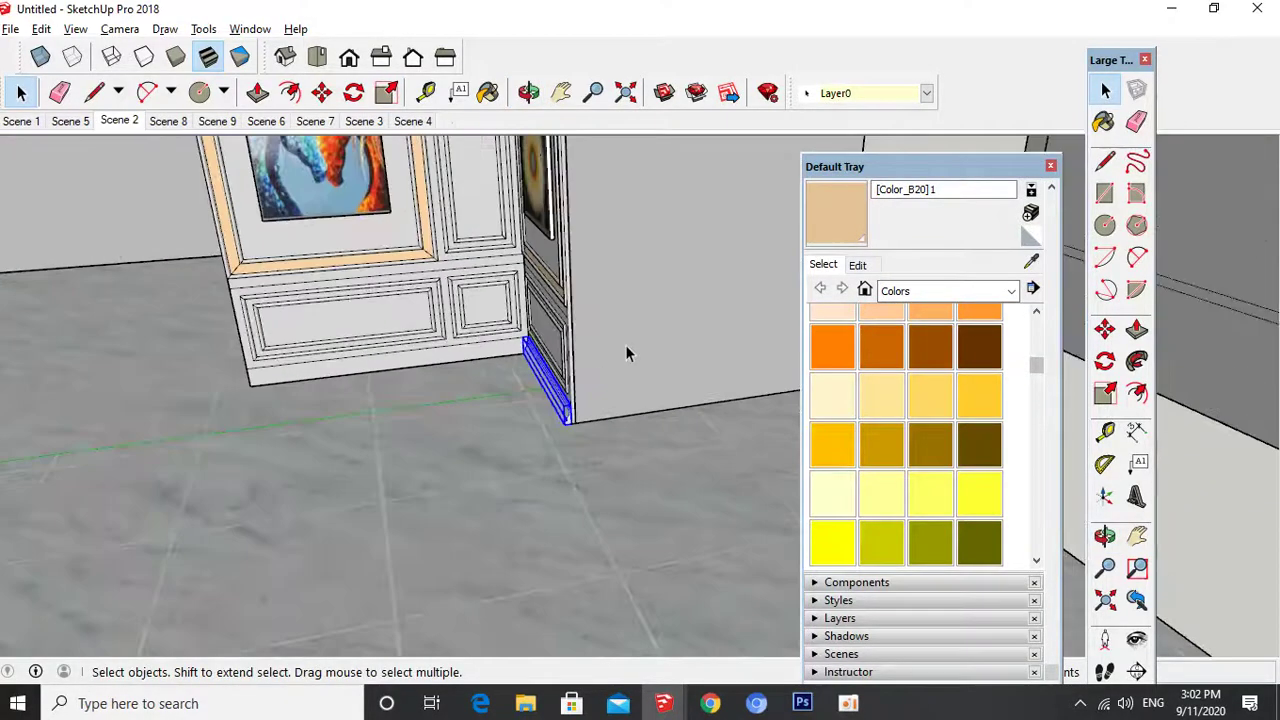
{"action": "key", "text": "m"}
{"action": "key", "text": "ctrl"}
{"action": "left_click", "coordinate": [491, 366]}
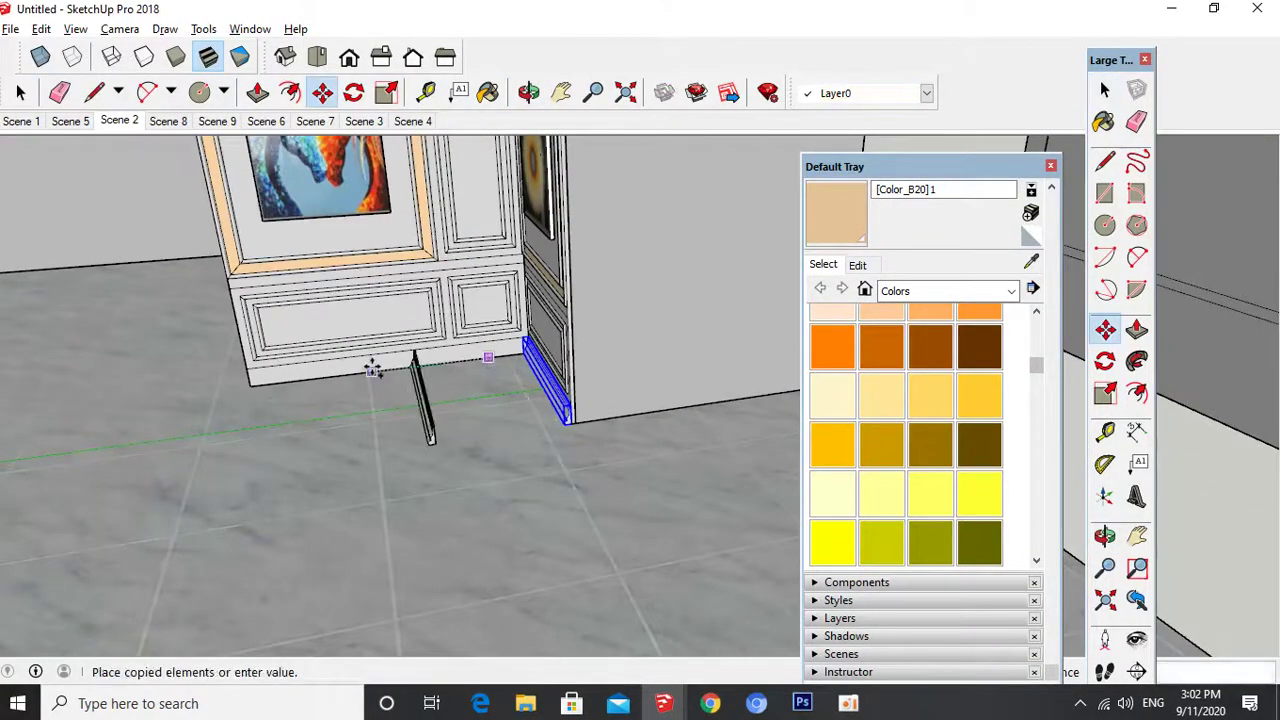
{"action": "left_click", "coordinate": [371, 367]}
{"action": "middle_click_drag", "start_coordinate": [420, 388], "coordinate": [428, 468]}
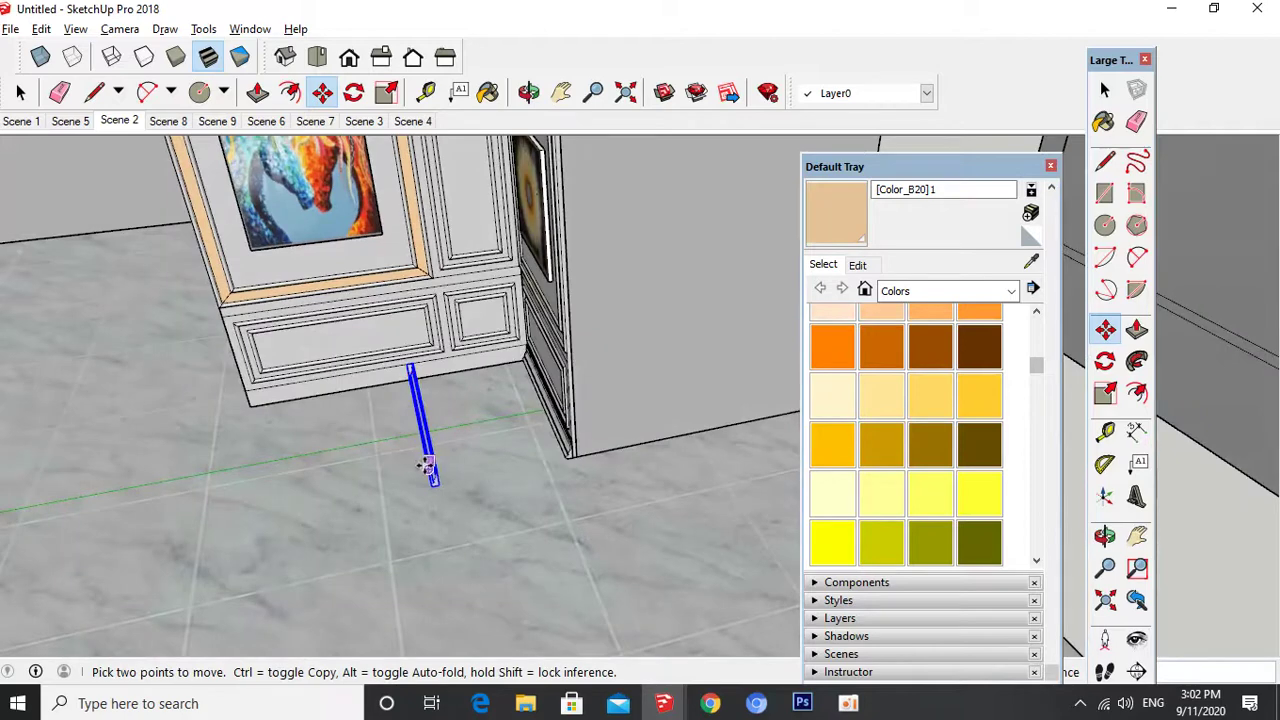
{"action": "key", "text": "q"}
{"action": "left_click", "coordinate": [483, 415]}
- Move the rotated molding by its lower back corner onto the horse picture wall's outer base corner
{"action": "key", "text": "m"}
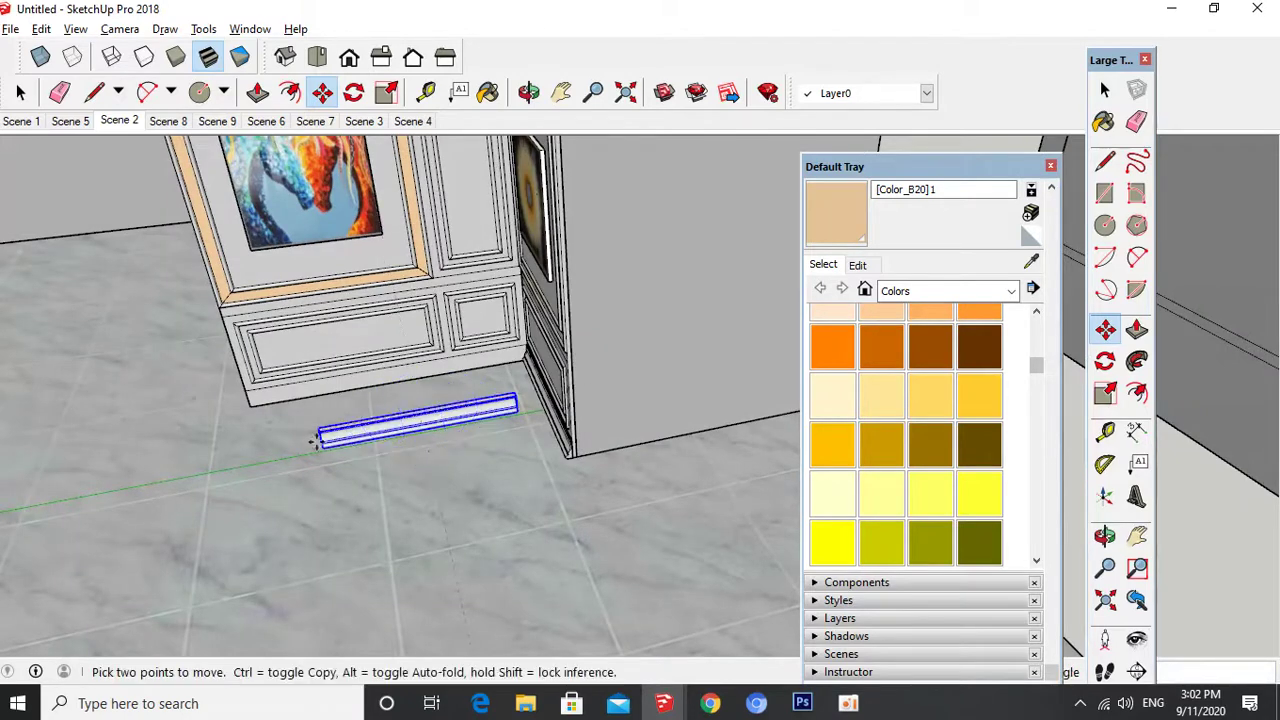
{"action": "mouse_move", "coordinate": [480, 390]}
{"action": "middle_mouse_down"}
{"action": "mouse_move", "coordinate": [500, 357]}
{"action": "mouse_move", "coordinate": [497, 375]}
{"action": "middle_mouse_up"}
{"action": "scroll", "coordinate": [428, 420], "scroll_direction": "up", "scroll_amount": 2}
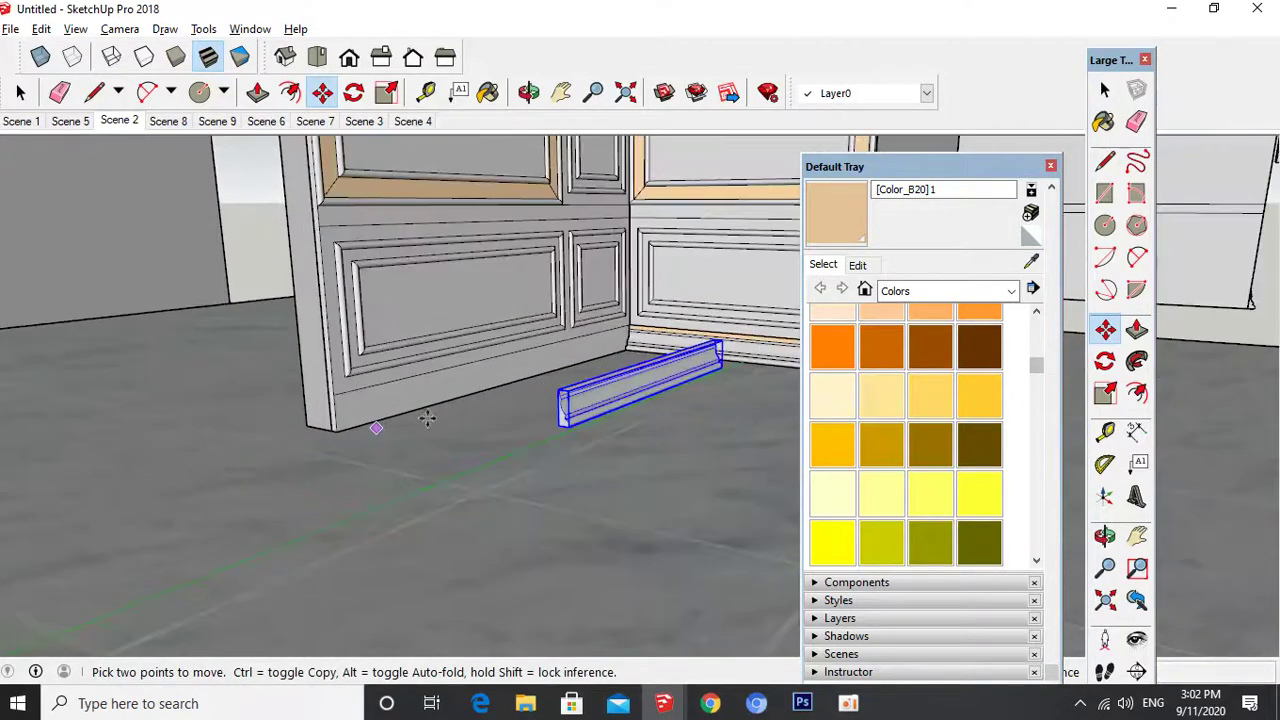
{"action": "scroll", "coordinate": [610, 427], "scroll_direction": "up", "scroll_amount": 2}
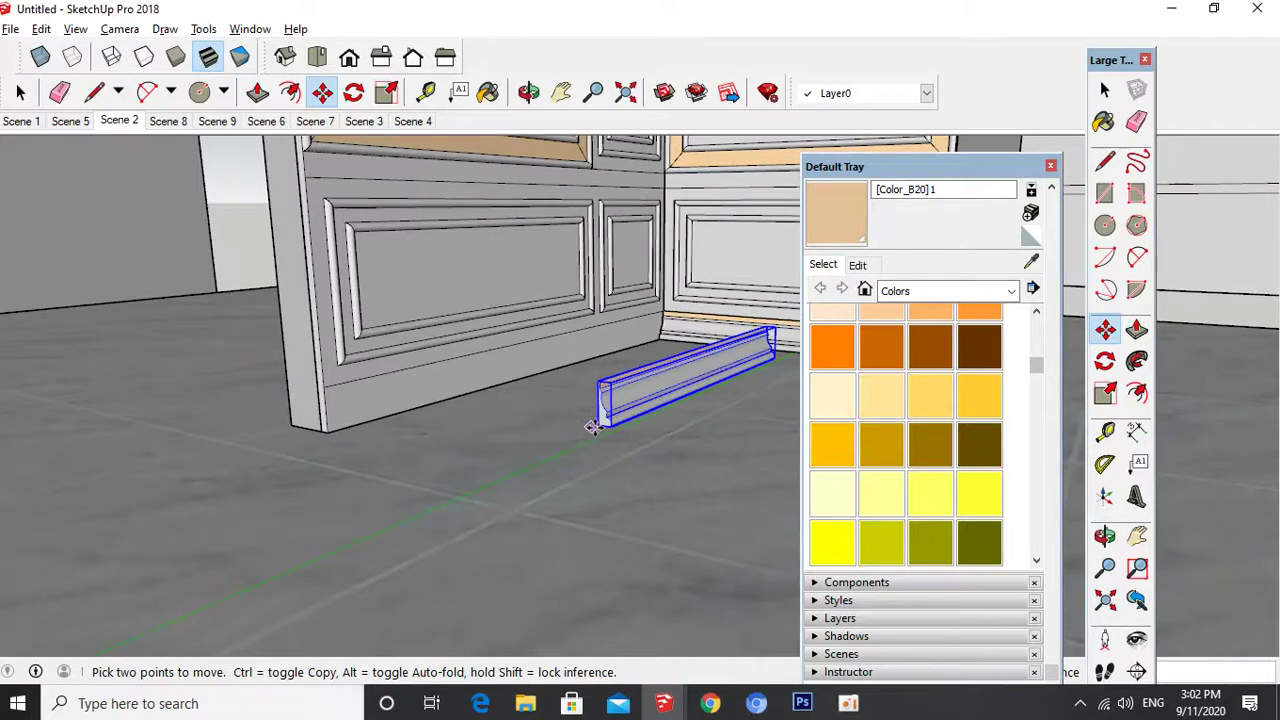
{"action": "left_click", "coordinate": [595, 425]}
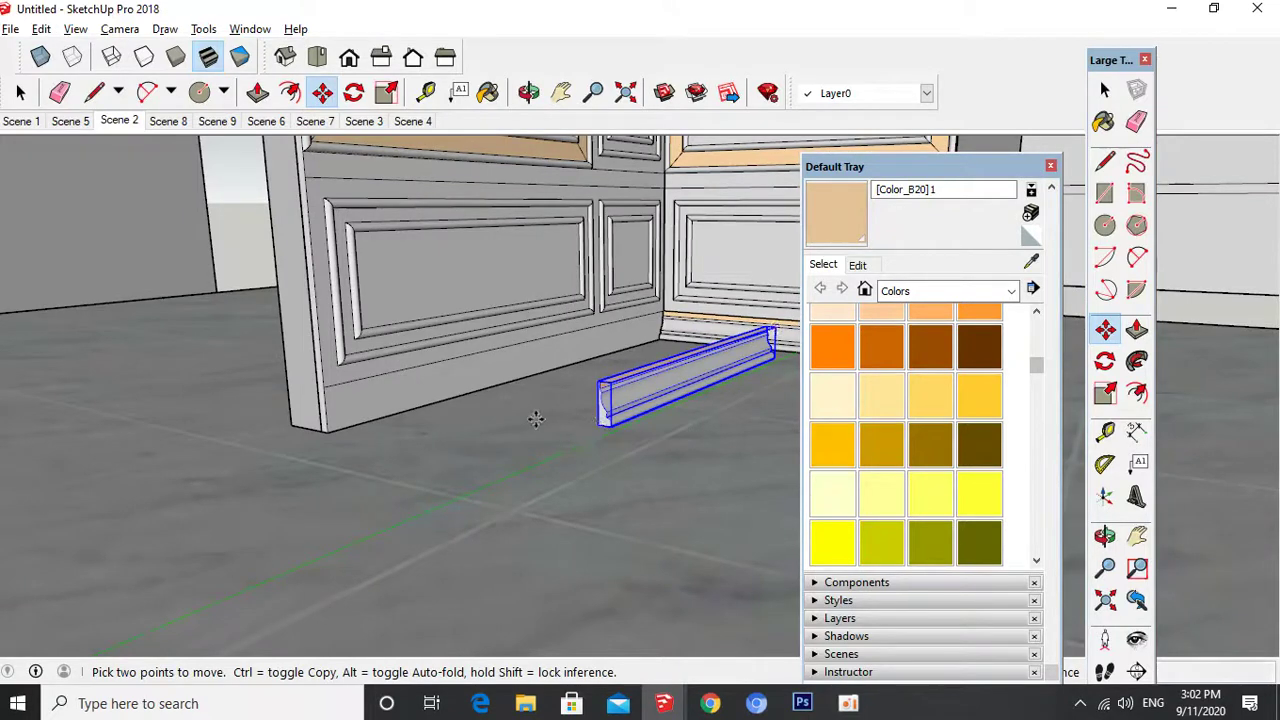
{"action": "left_click", "coordinate": [335, 432]}
- Stretch the horse picture wall's floor molding lengthwise to the inner corner where it meets the other floor molding
{"action": "key", "text": "s"}
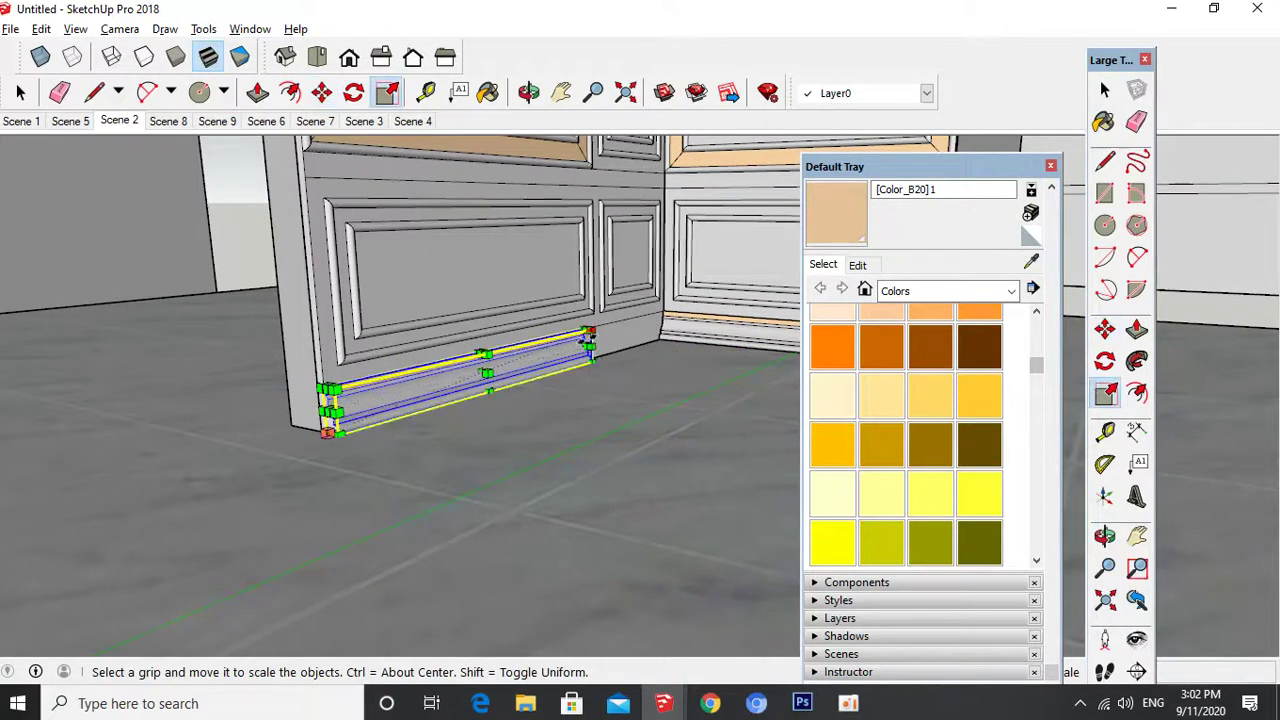
{"action": "scroll", "coordinate": [600, 343], "scroll_direction": "up", "scroll_amount": 6}
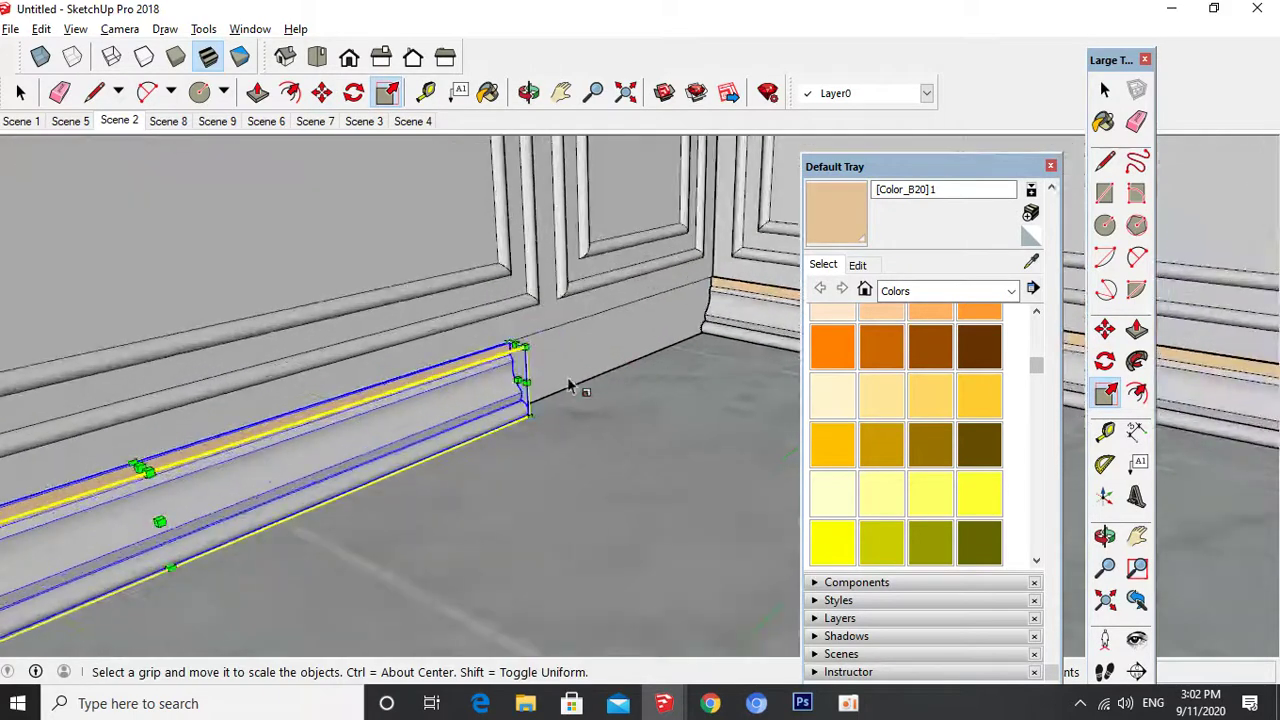
{"action": "left_click_drag", "start_coordinate": [517, 380], "coordinate": [714, 277]}
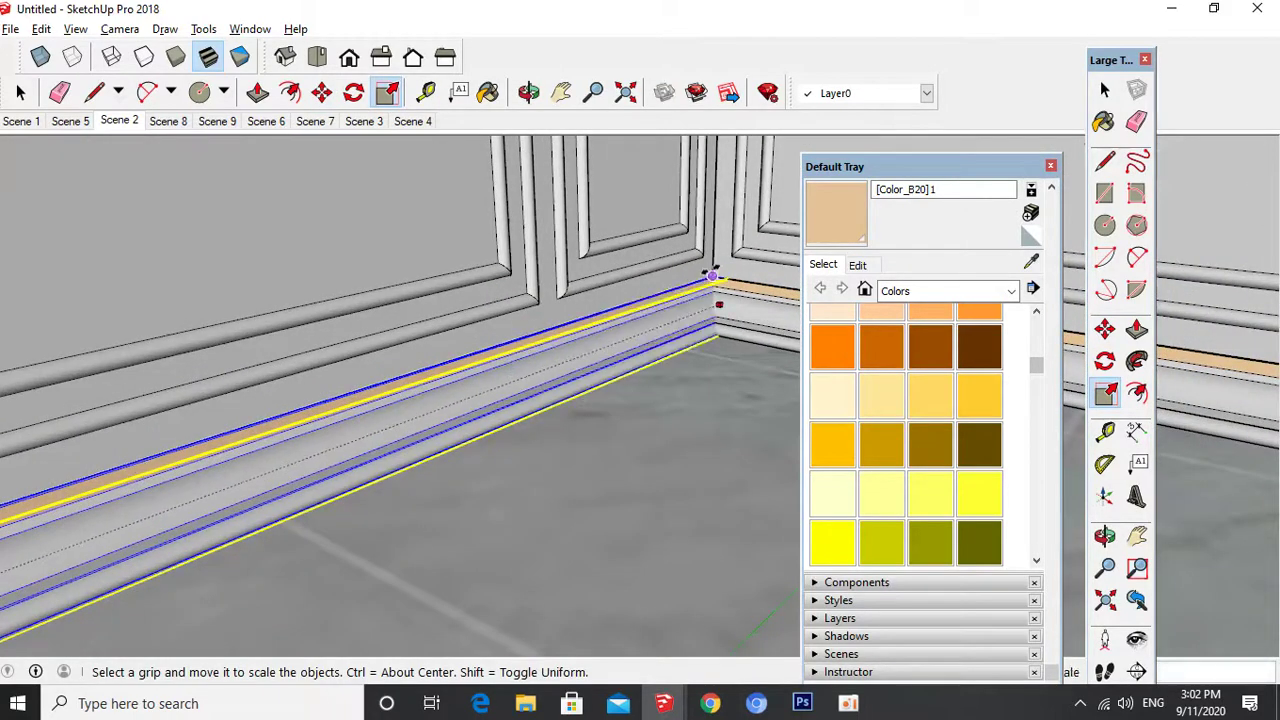
- Examine the moldings on all panelled walls of the room from the right-side view with the tray closed
{"action": "key", "text": "space"}
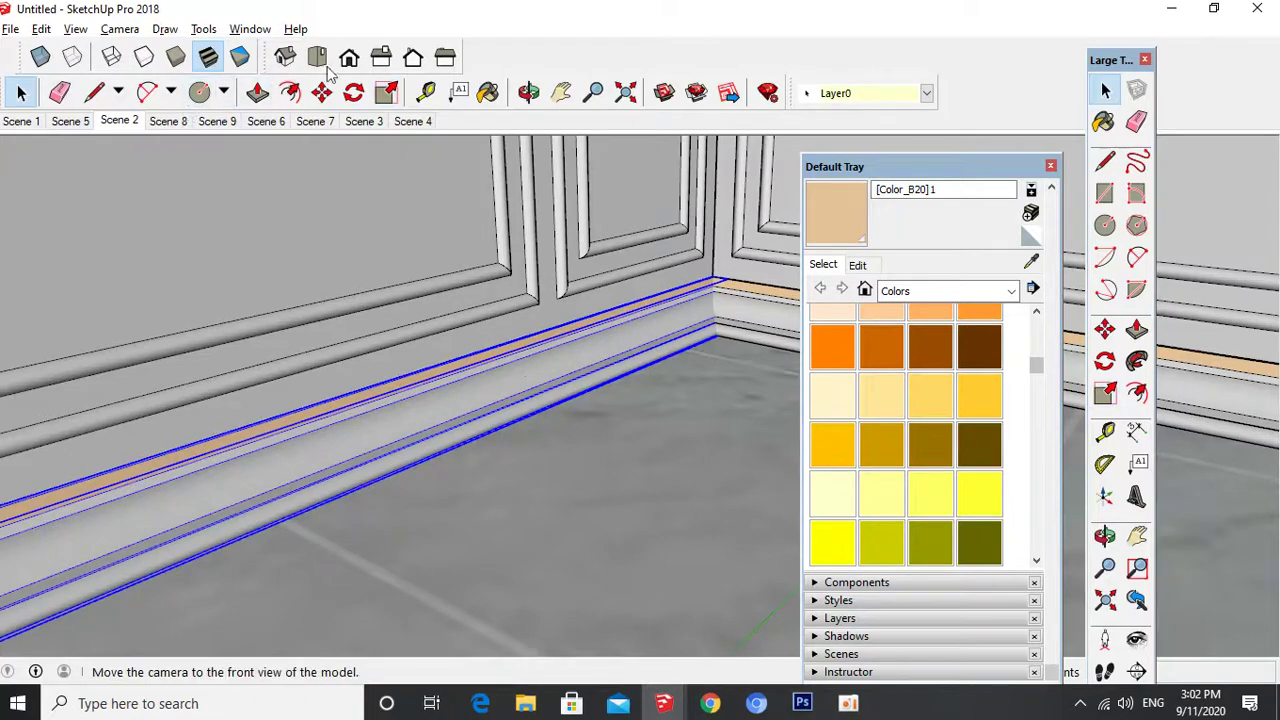
{"action": "left_click", "coordinate": [372, 60]}
{"action": "scroll", "coordinate": [722, 530], "scroll_direction": "down", "scroll_amount": 4}
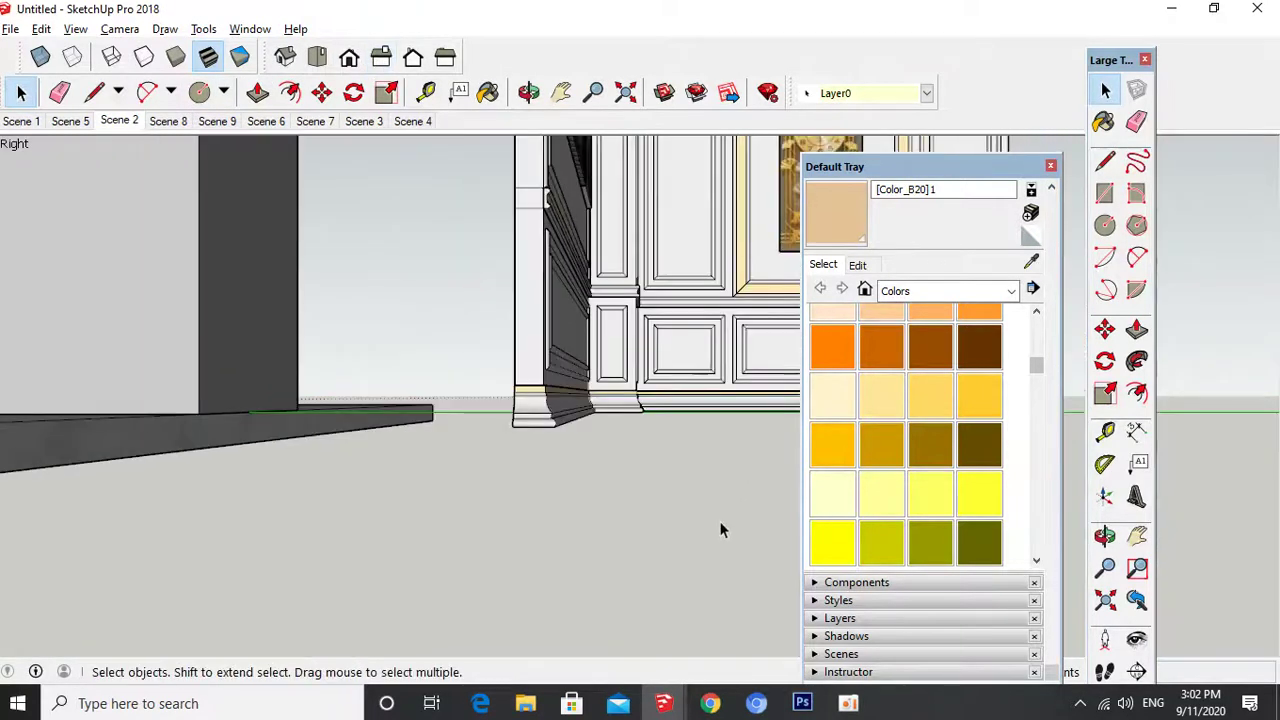
{"action": "scroll", "coordinate": [722, 530], "scroll_direction": "down", "scroll_amount": 3}
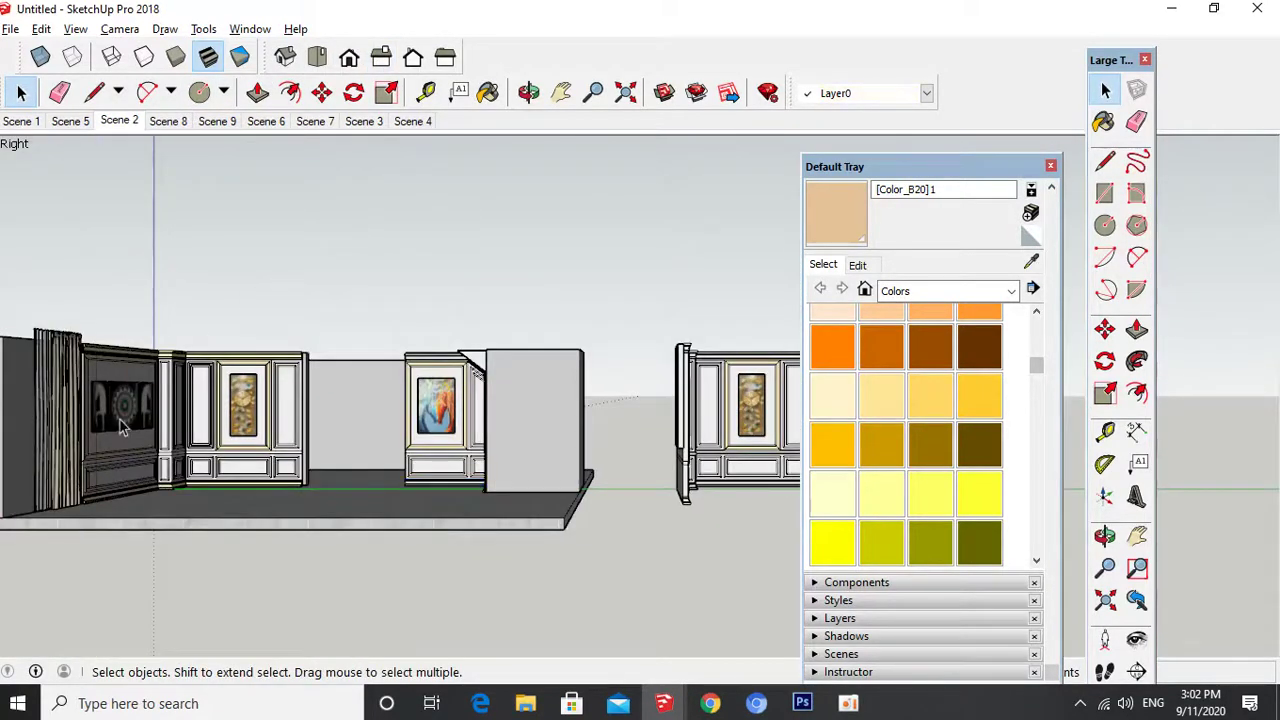
{"action": "scroll", "coordinate": [294, 514], "scroll_direction": "up", "scroll_amount": 5}
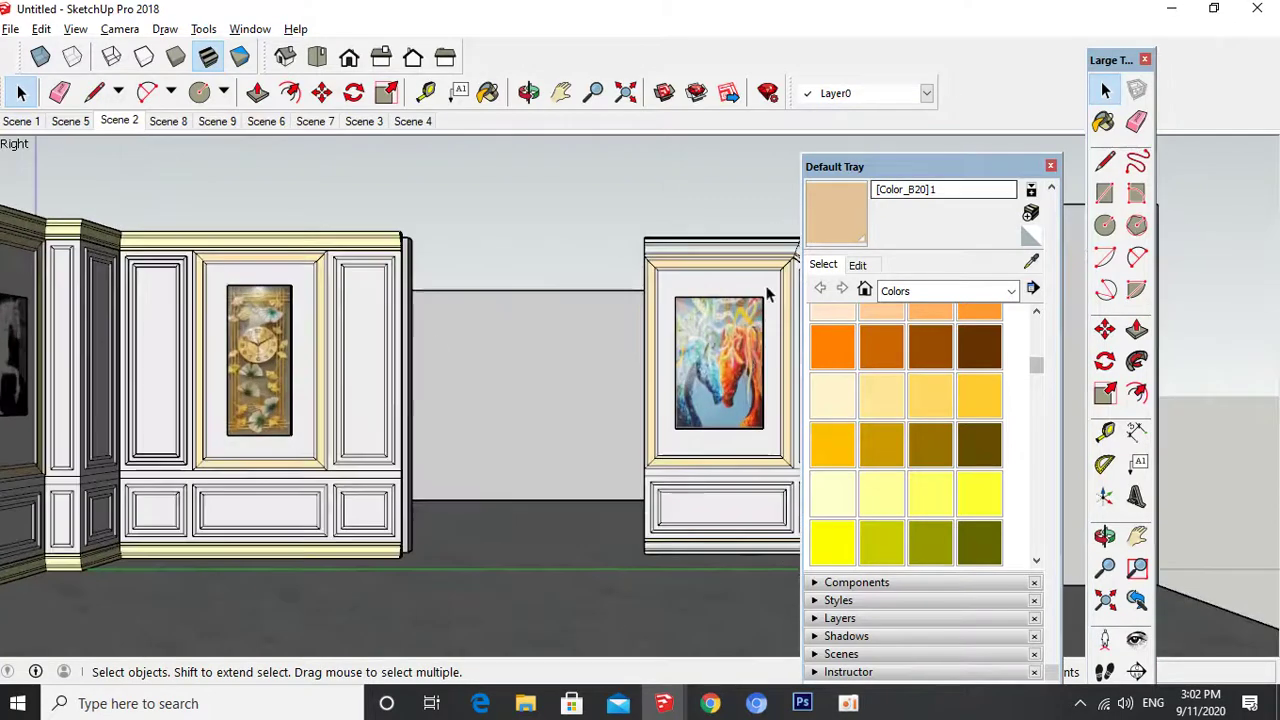
{"action": "left_click", "coordinate": [1050, 166]}
{"action": "scroll", "coordinate": [1007, 328], "scroll_direction": "down", "scroll_amount": 1}
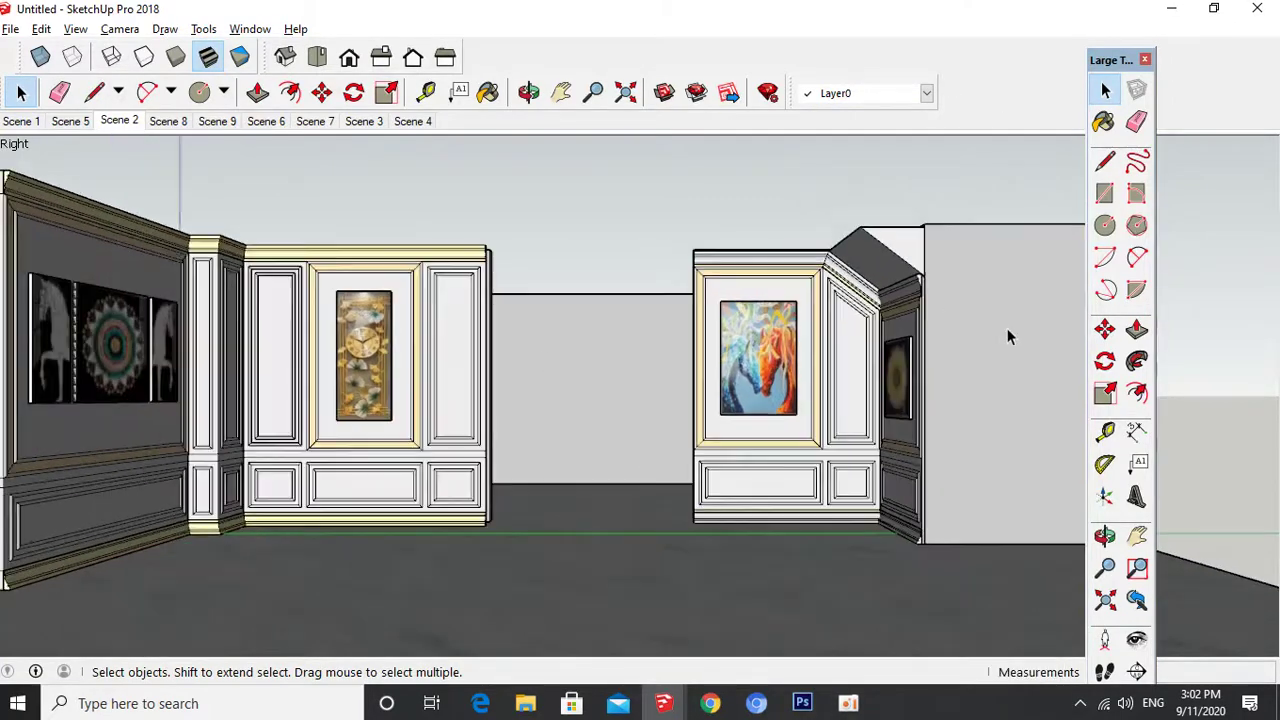
{"action": "scroll", "coordinate": [388, 470], "scroll_direction": "up", "scroll_amount": 1}
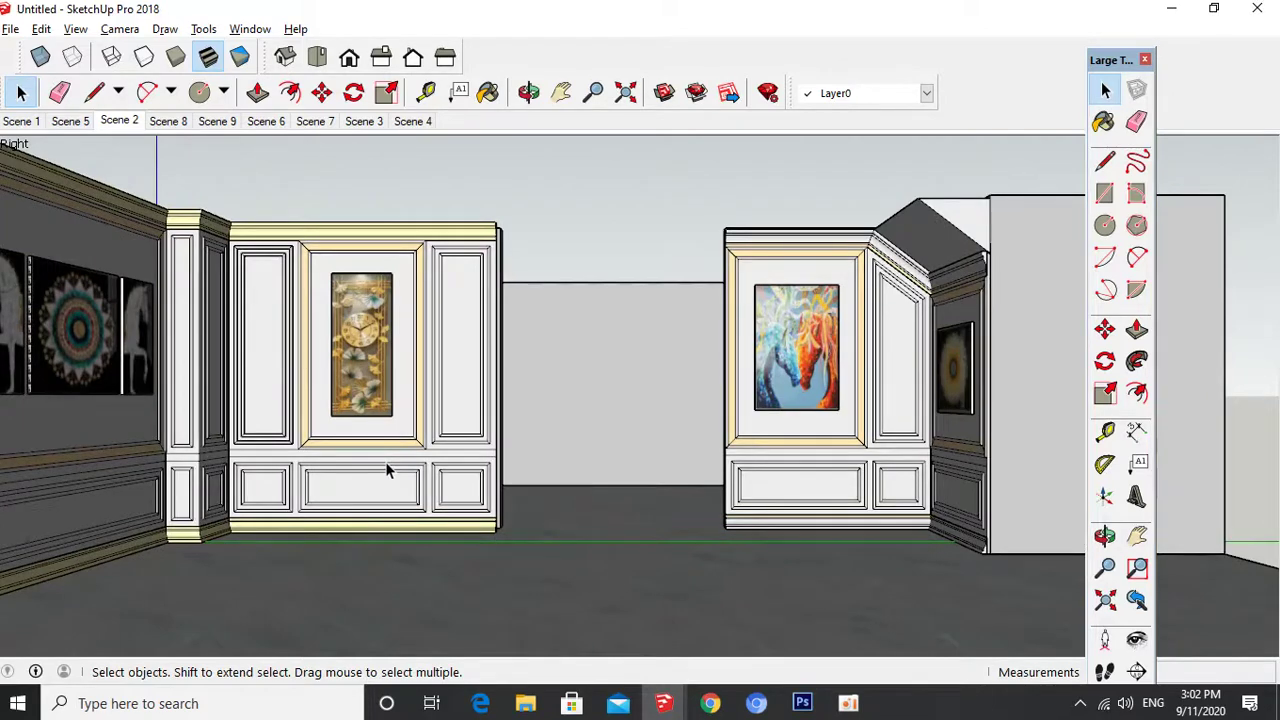
- Paint the room's crown molding with Color M02 sampled from the wall paneling, leaving out its lowest strip
{"action": "double_click", "coordinate": [462, 238]}
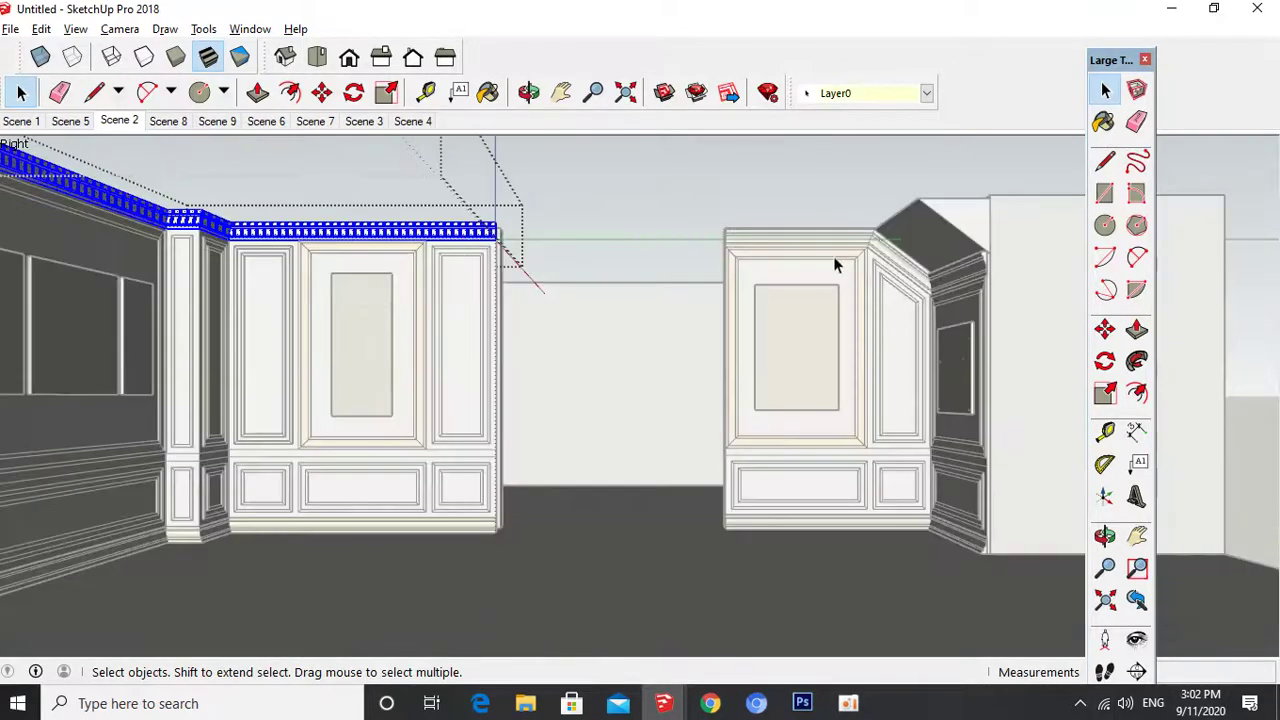
{"action": "scroll", "coordinate": [120, 240], "scroll_direction": "up", "scroll_amount": 5}
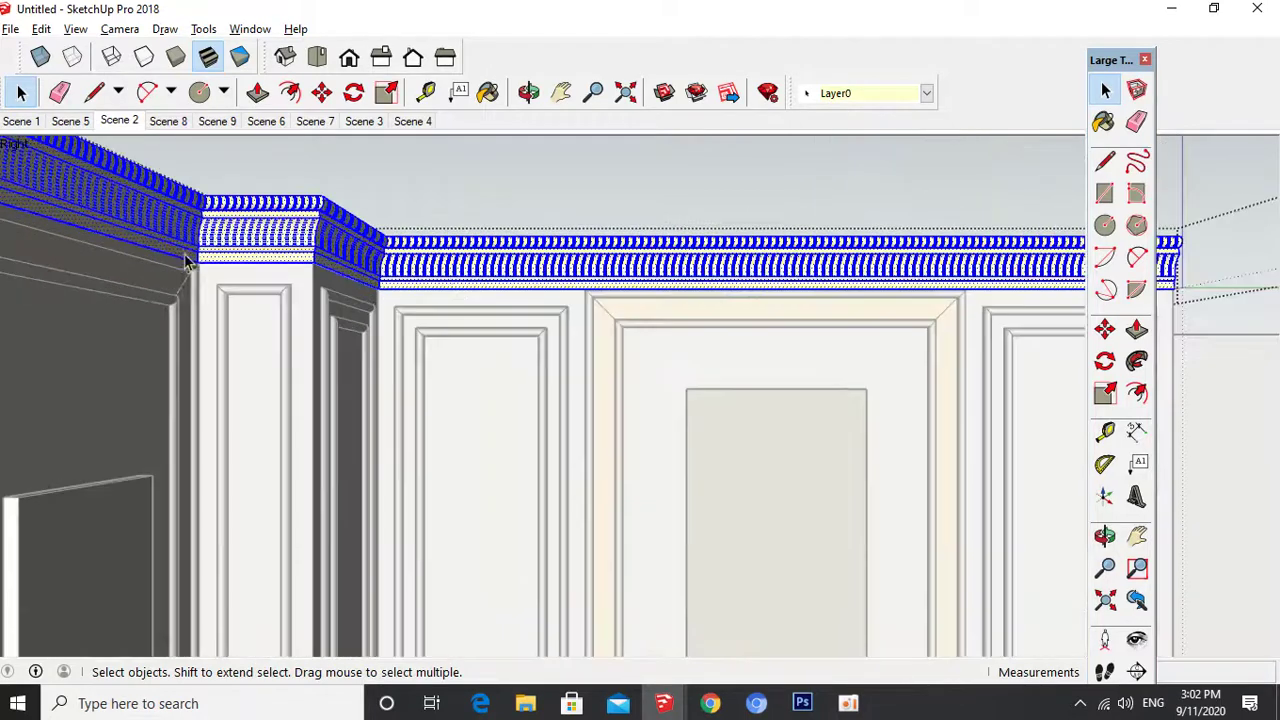
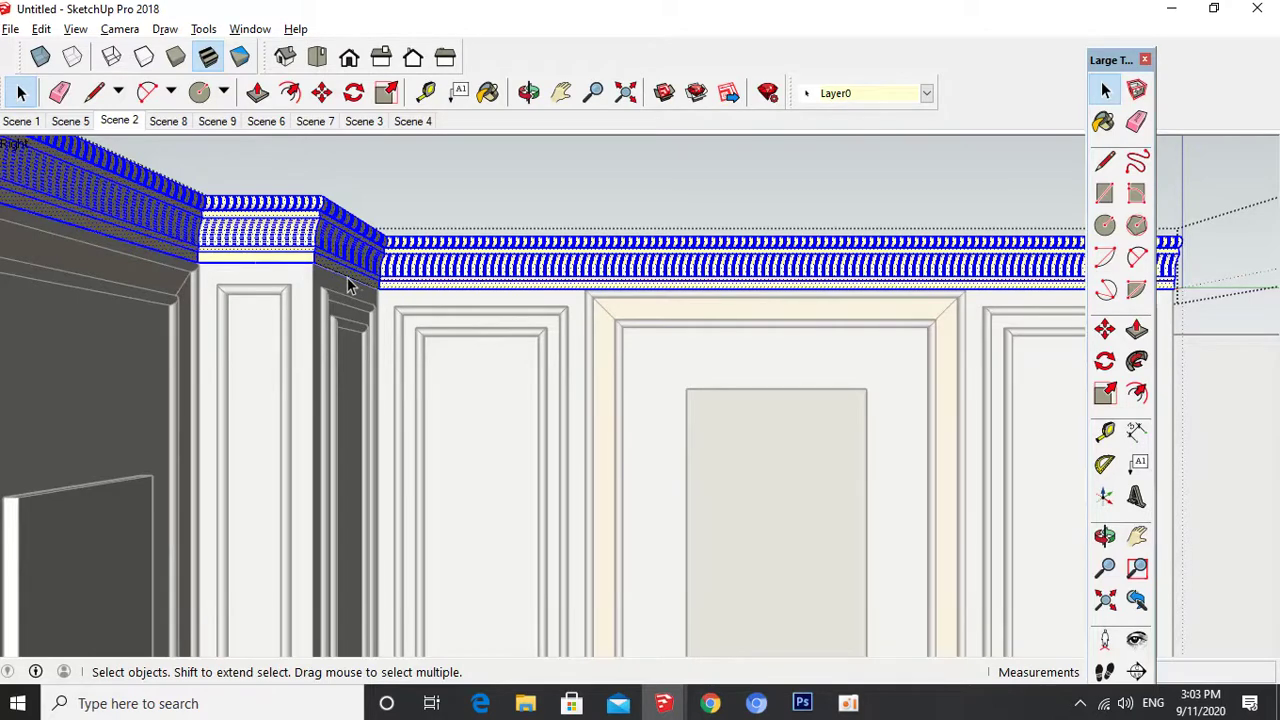
{"action": "scroll", "coordinate": [350, 283], "scroll_direction": "up", "scroll_amount": 2}
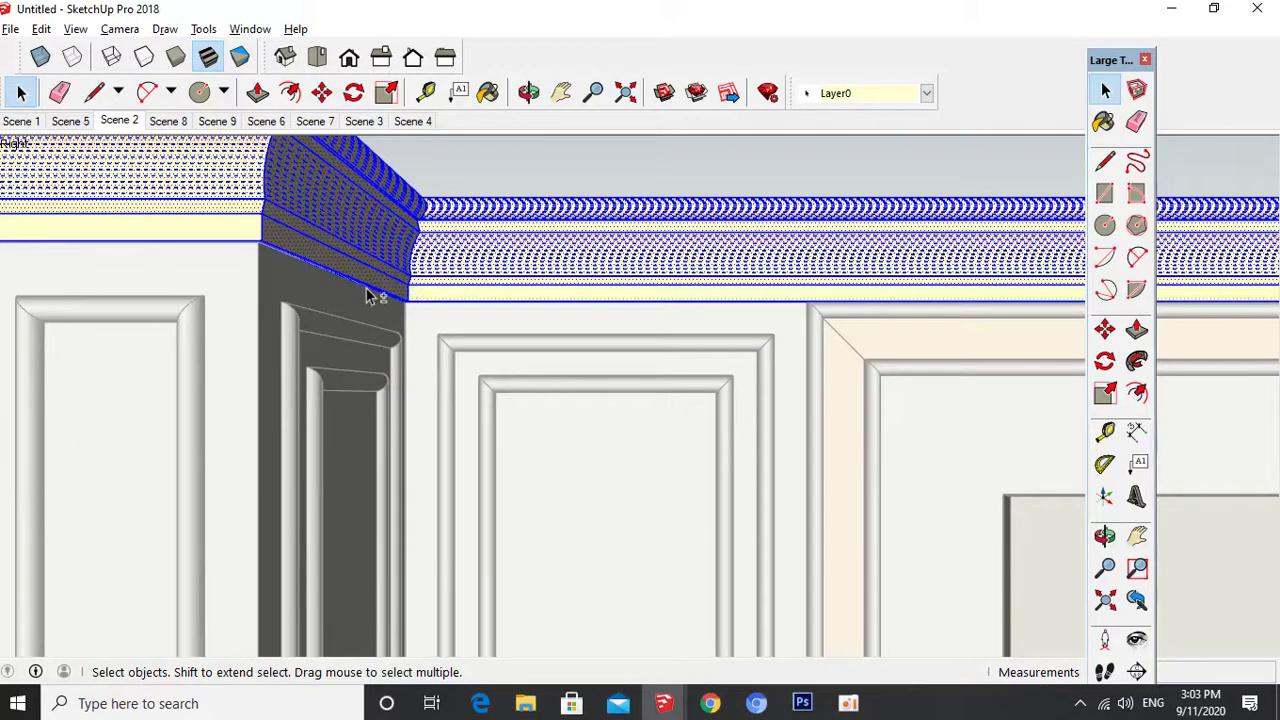
{"action": "scroll", "coordinate": [589, 258], "scroll_direction": "down", "scroll_amount": 2}
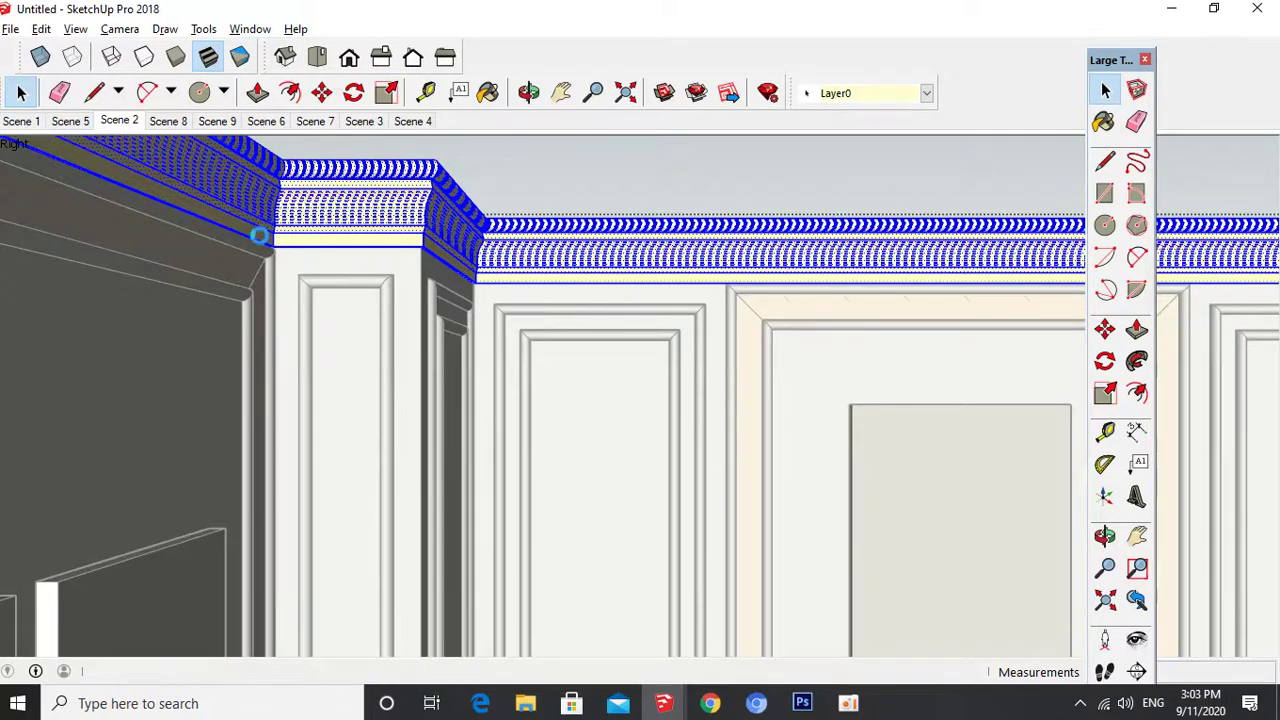
{"action": "key", "text": "b"}
{"action": "left_click", "coordinate": [1031, 279]}
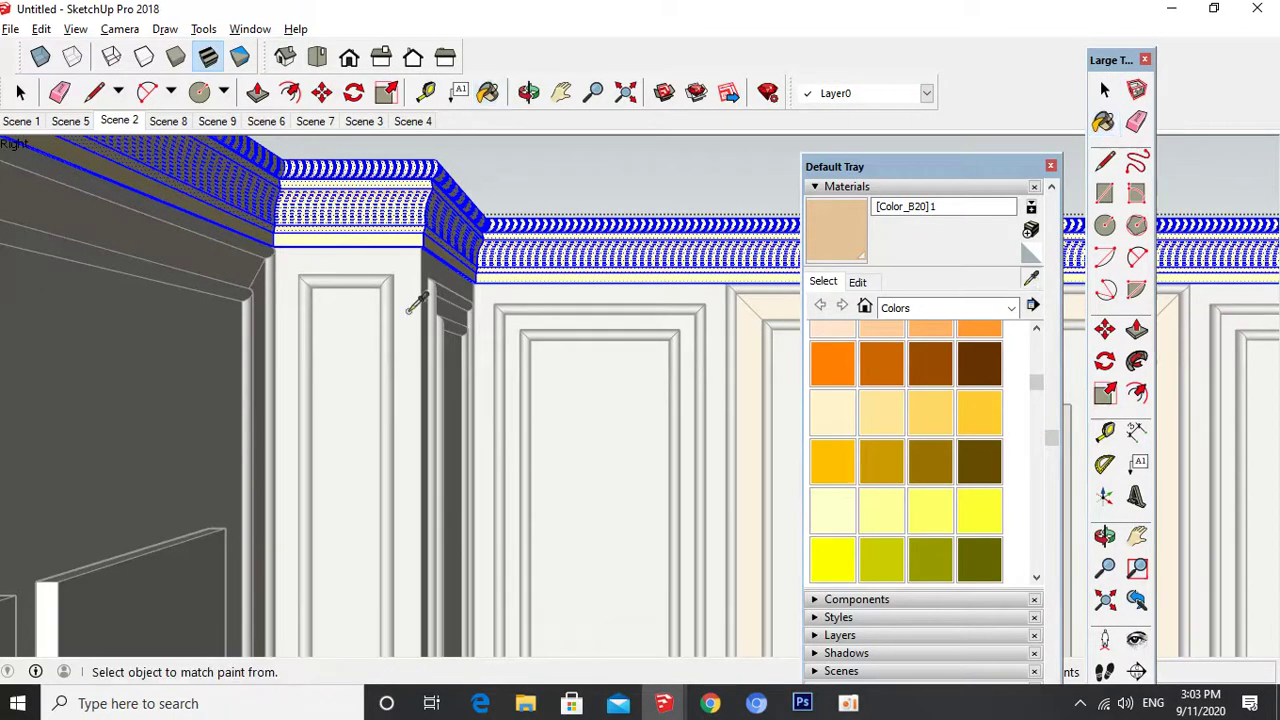
{"action": "left_click", "coordinate": [437, 205]}
{"action": "key", "text": "space"}
{"action": "left_click", "coordinate": [277, 243]}
{"action": "scroll", "coordinate": [290, 230], "scroll_direction": "down", "scroll_amount": 5}
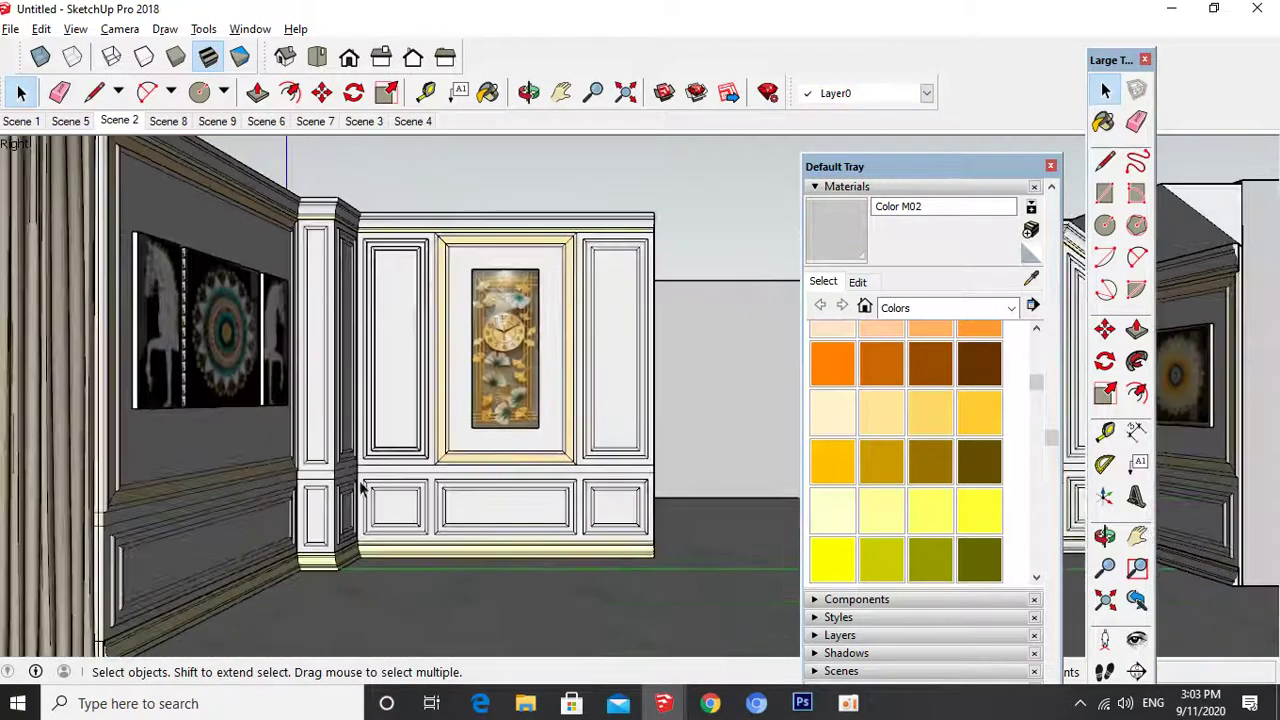
- Open the floor molding along the horse and clock picture walls and paint all of it with Color M02
{"action": "middle_click_drag", "start_coordinate": [437, 386], "coordinate": [329, 486]}
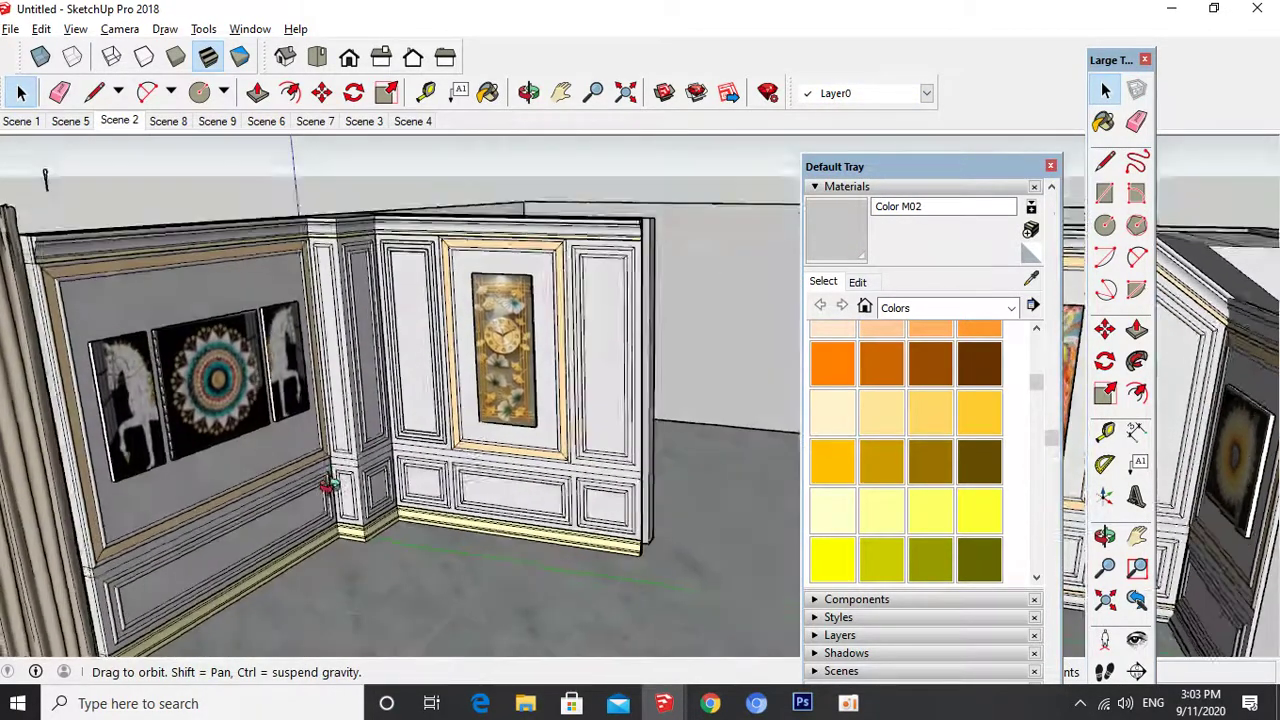
{"action": "scroll", "coordinate": [335, 539], "scroll_direction": "up", "scroll_amount": 5}
{"action": "left_click", "coordinate": [338, 530]}
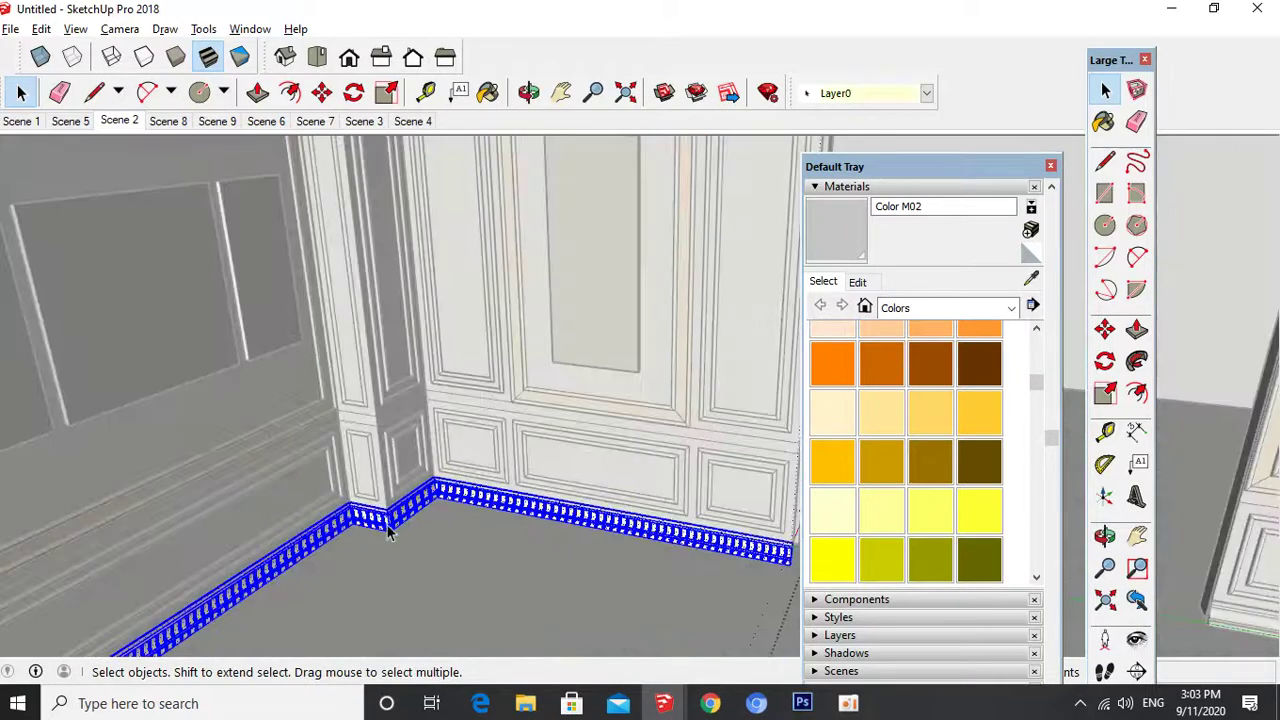
{"action": "scroll", "coordinate": [395, 528], "scroll_direction": "up", "scroll_amount": 2}
{"action": "key", "text": "b"}
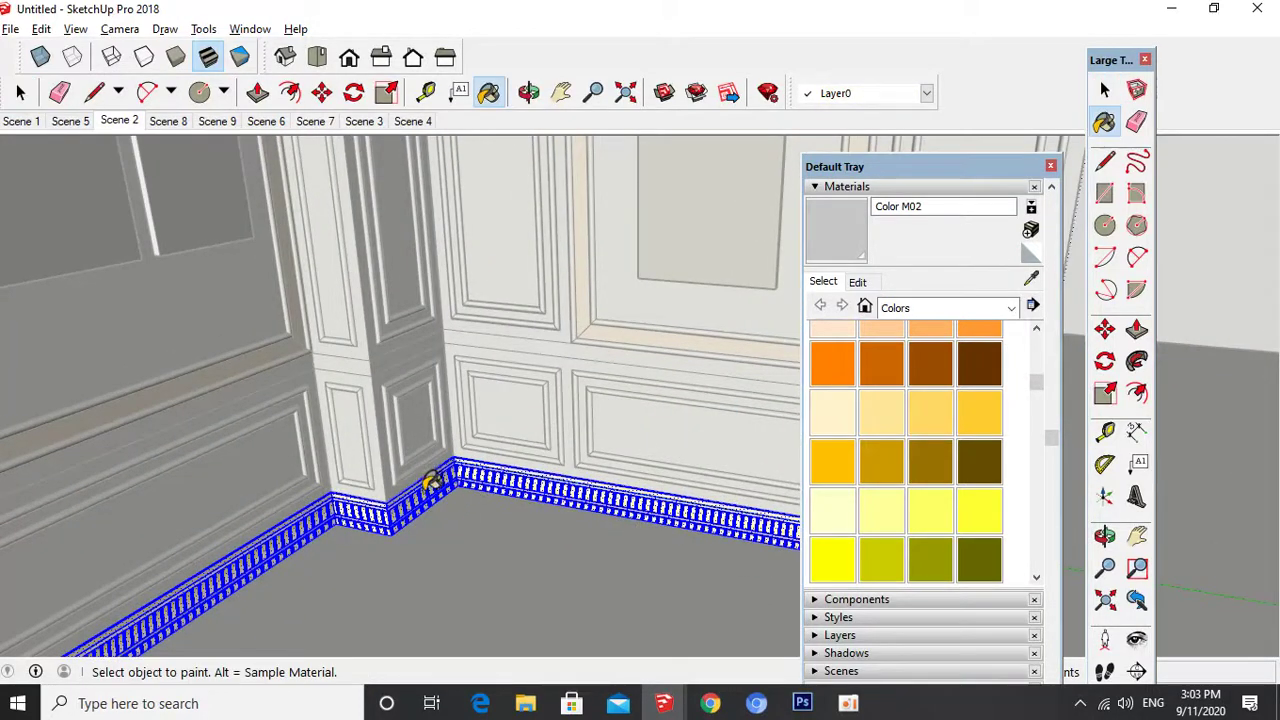
- Sample [Color_B20]1 from the horse picture wall's frame and paint the floor molding's top strip with it
{"action": "left_click", "coordinate": [1031, 279]}
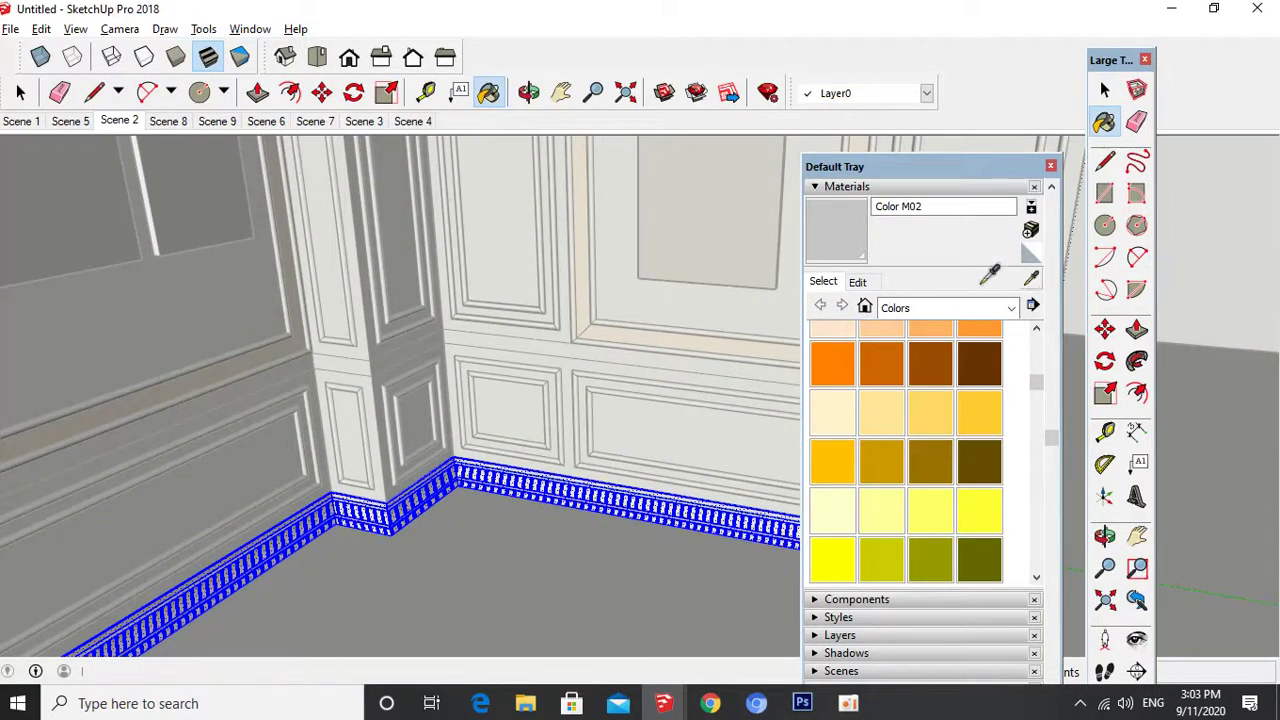
{"action": "left_click", "coordinate": [280, 362]}
{"action": "key", "text": "space"}
{"action": "scroll", "coordinate": [341, 500], "scroll_direction": "up", "scroll_amount": 3}
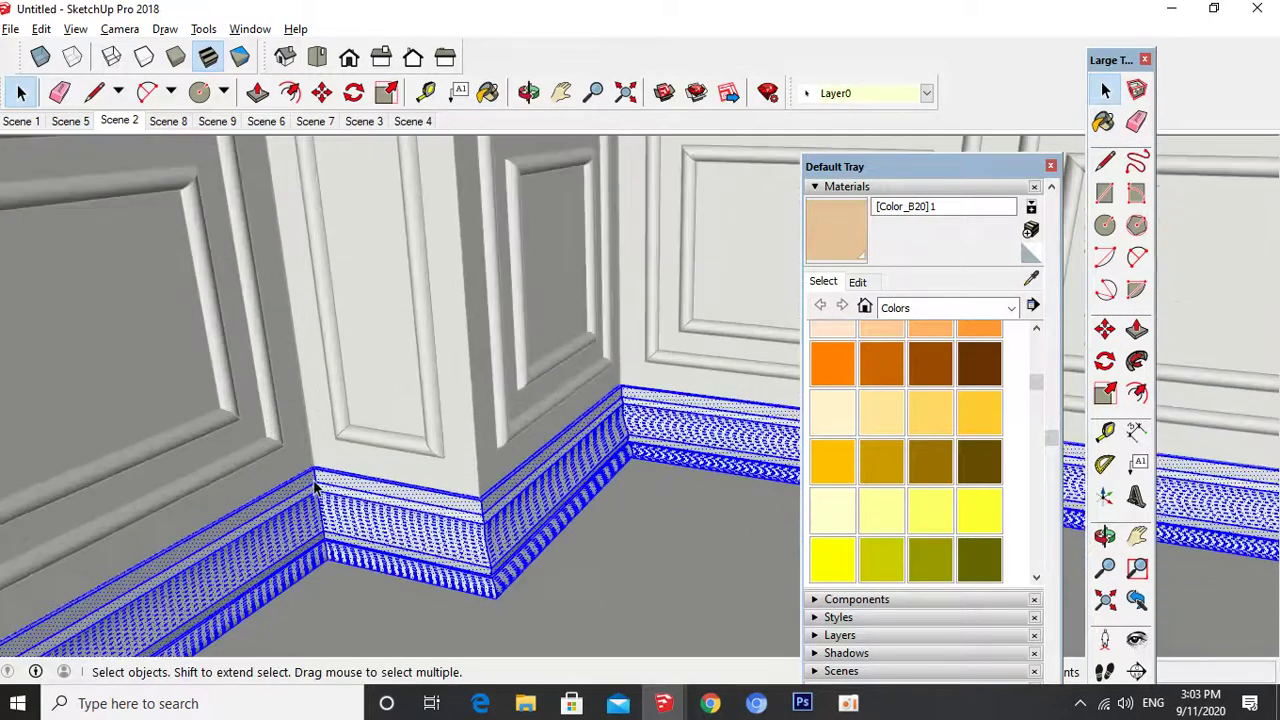
{"action": "left_click", "coordinate": [316, 478]}
{"action": "key", "text": "b"}
{"action": "left_click", "coordinate": [317, 473]}
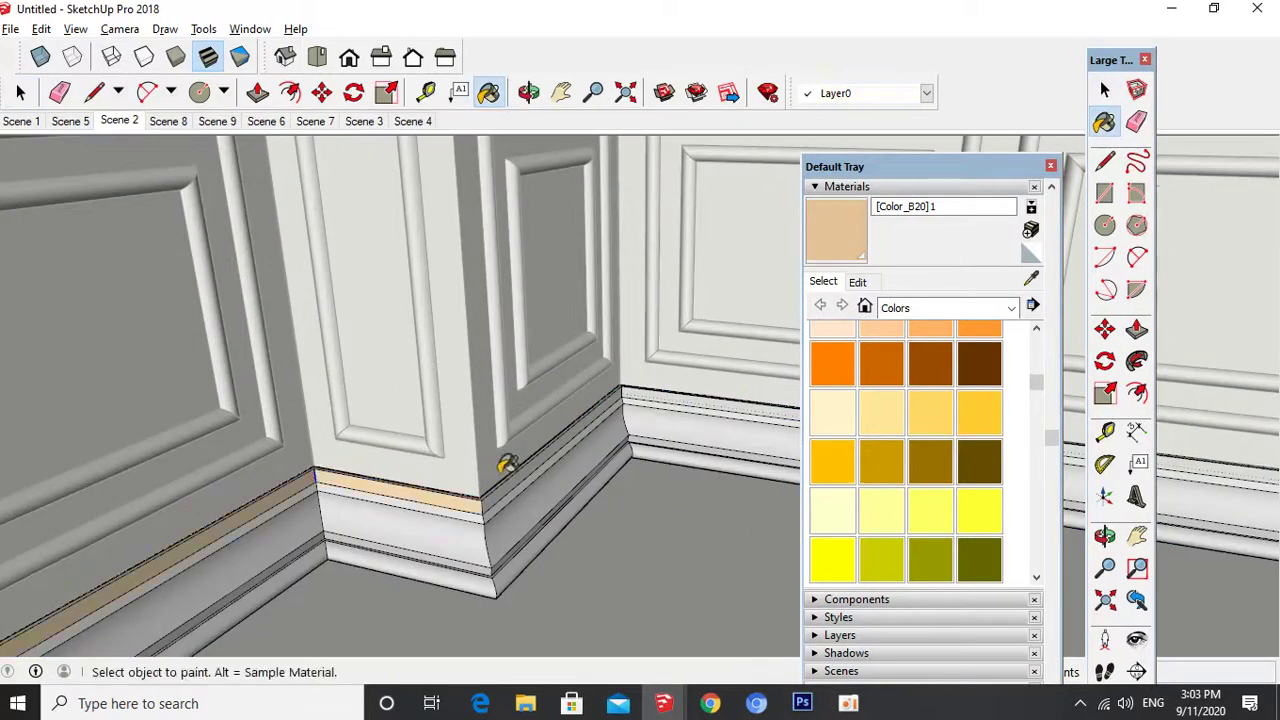
{"action": "key", "text": "space"}
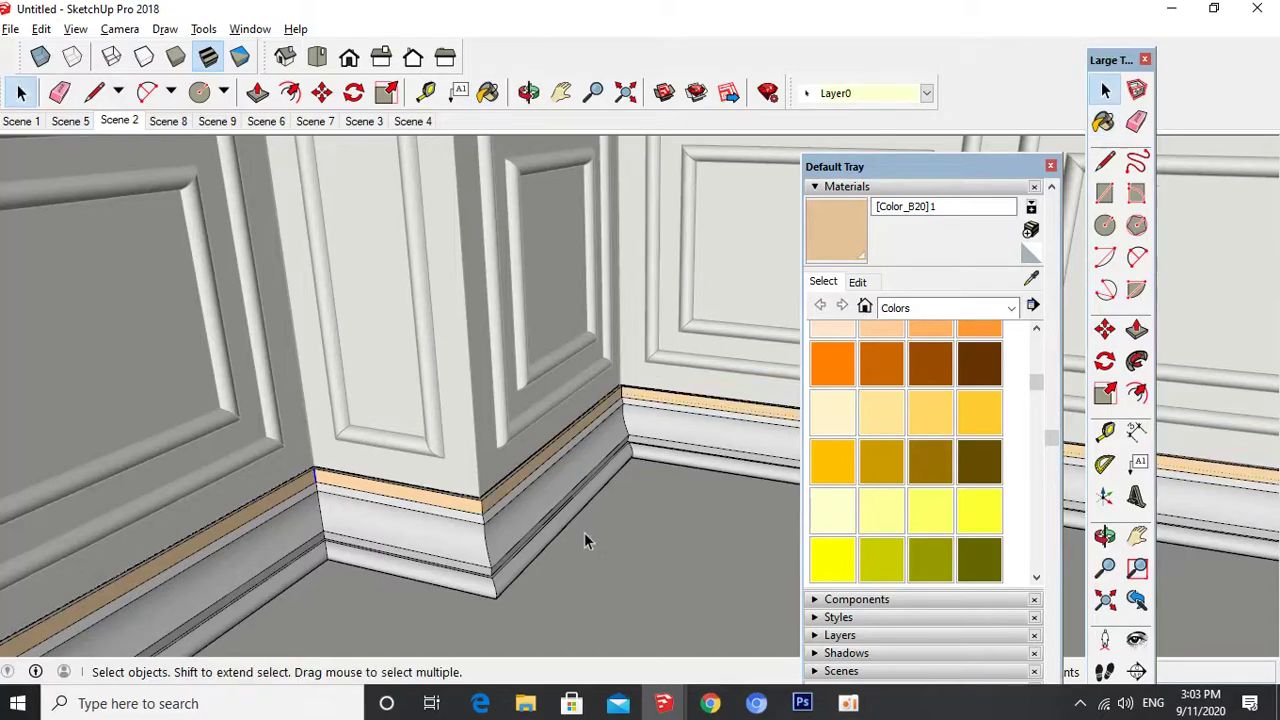
- Paint the crown molding's lowest strip with [Color_B20]1 on the horse wall, the corner pillar and the clock wall
{"action": "scroll", "coordinate": [408, 545], "scroll_direction": "down", "scroll_amount": 6}
{"action": "scroll", "coordinate": [403, 550], "scroll_direction": "down", "scroll_amount": 4}
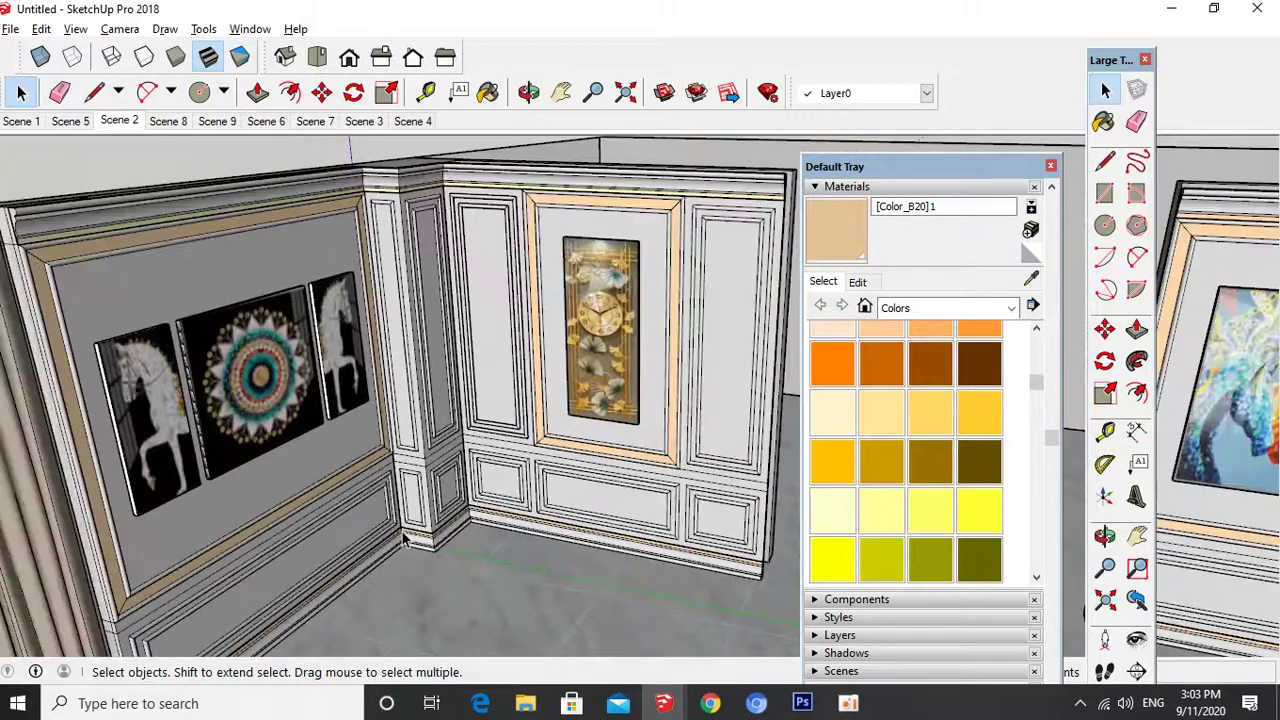
{"action": "scroll", "coordinate": [411, 279], "scroll_direction": "up", "scroll_amount": 6}
{"action": "scroll", "coordinate": [414, 280], "scroll_direction": "up", "scroll_amount": 4}
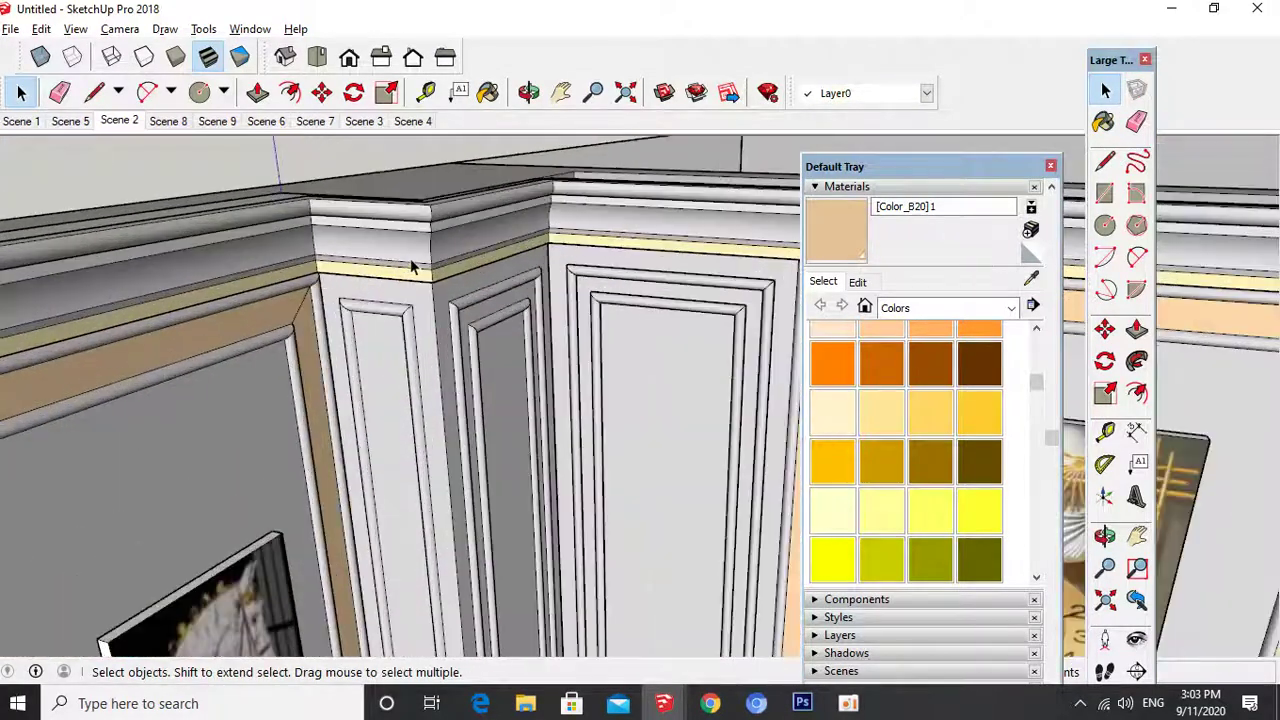
{"action": "key", "text": "b"}
{"action": "left_click", "coordinate": [372, 262]}
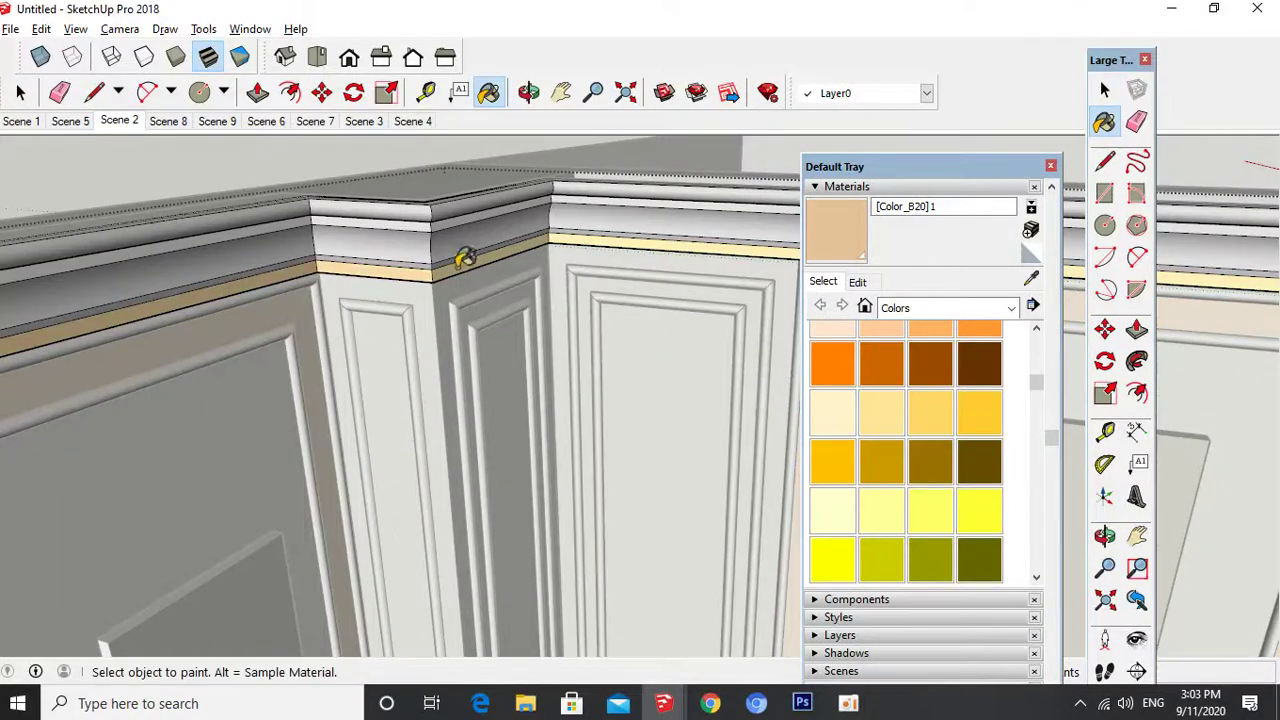
{"action": "left_click", "coordinate": [463, 257]}
{"action": "left_click", "coordinate": [623, 238]}
{"action": "key", "text": "space"}
- Open the chair rail molding on the copied wall set beside the room and examine its end profile face
{"action": "scroll", "coordinate": [476, 205], "scroll_direction": "down", "scroll_amount": 5}
{"action": "scroll", "coordinate": [476, 205], "scroll_direction": "down", "scroll_amount": 10}
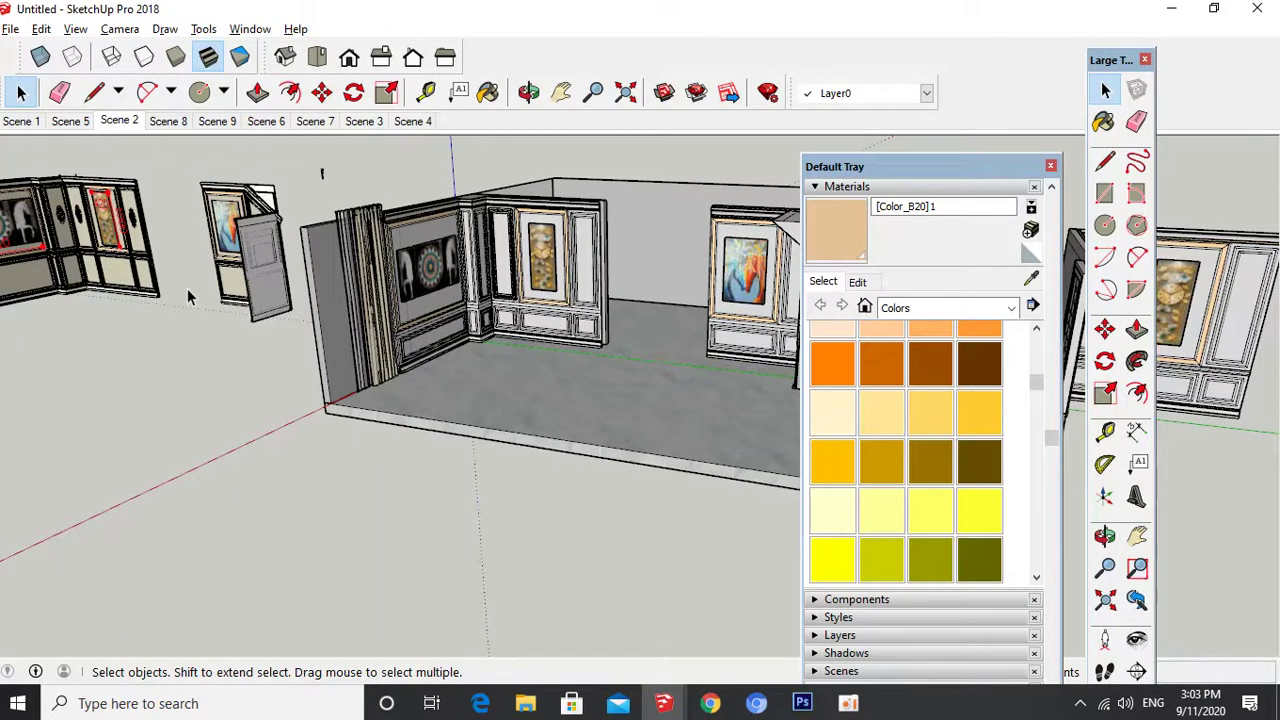
{"action": "scroll", "coordinate": [187, 288], "scroll_direction": "down", "scroll_amount": 1}
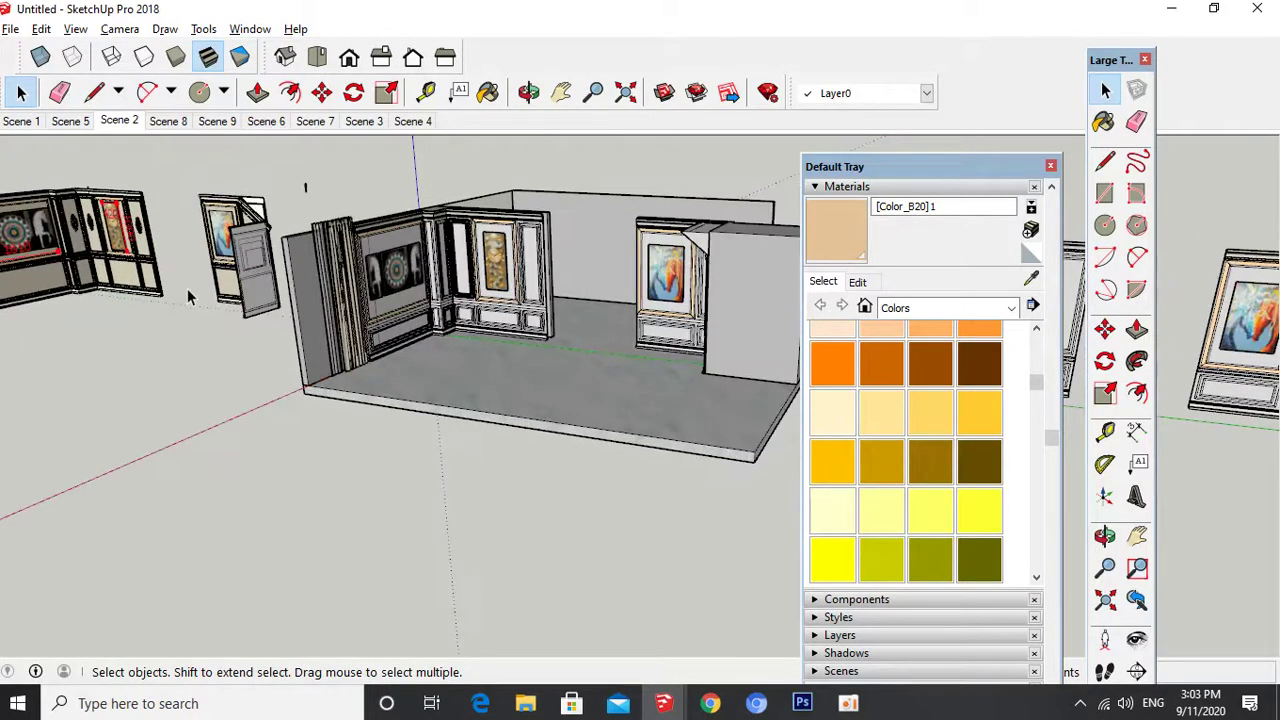
{"action": "scroll", "coordinate": [187, 296], "scroll_direction": "down", "scroll_amount": 1}
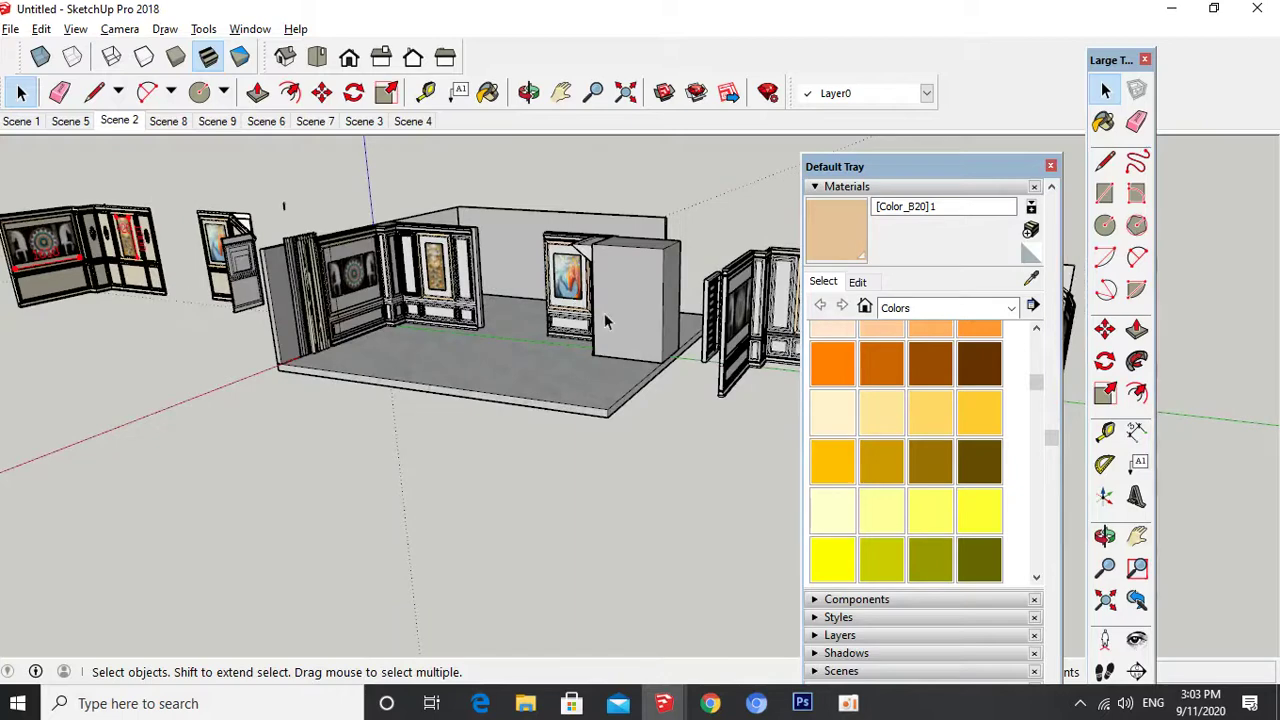
{"action": "scroll", "coordinate": [405, 332], "scroll_direction": "down", "scroll_amount": 1}
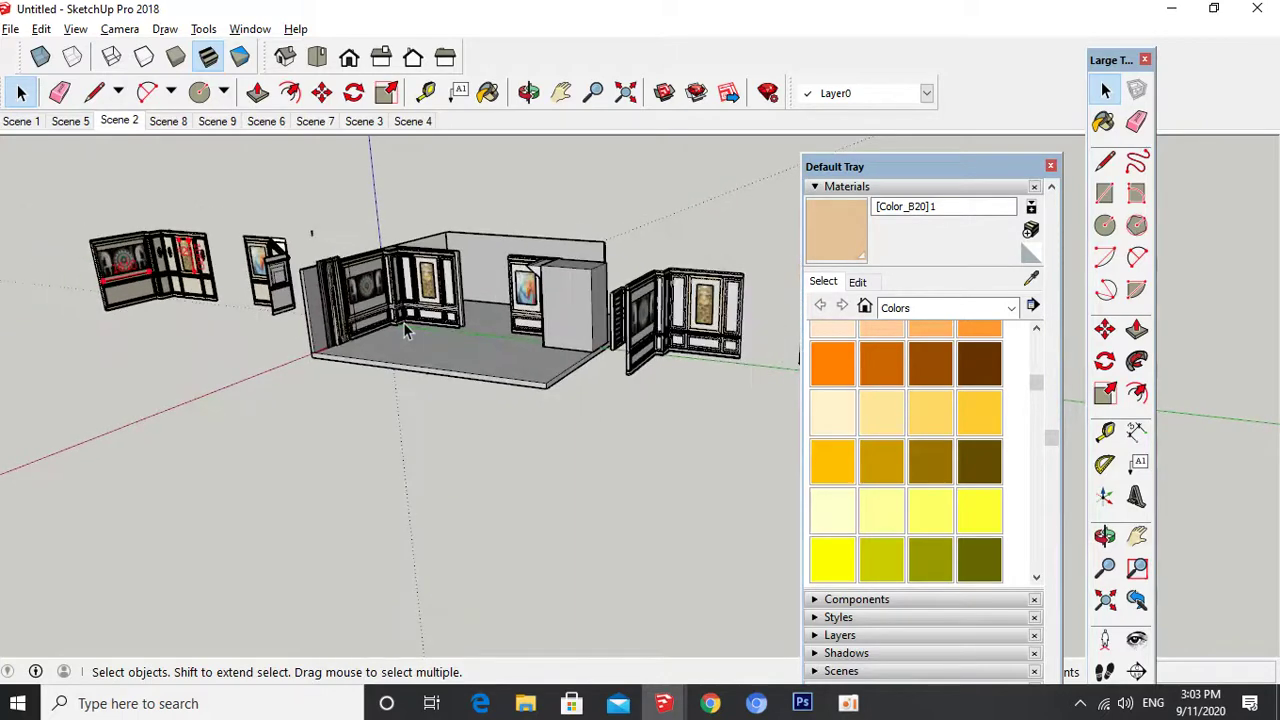
{"action": "scroll", "coordinate": [728, 340], "scroll_direction": "up", "scroll_amount": 4}
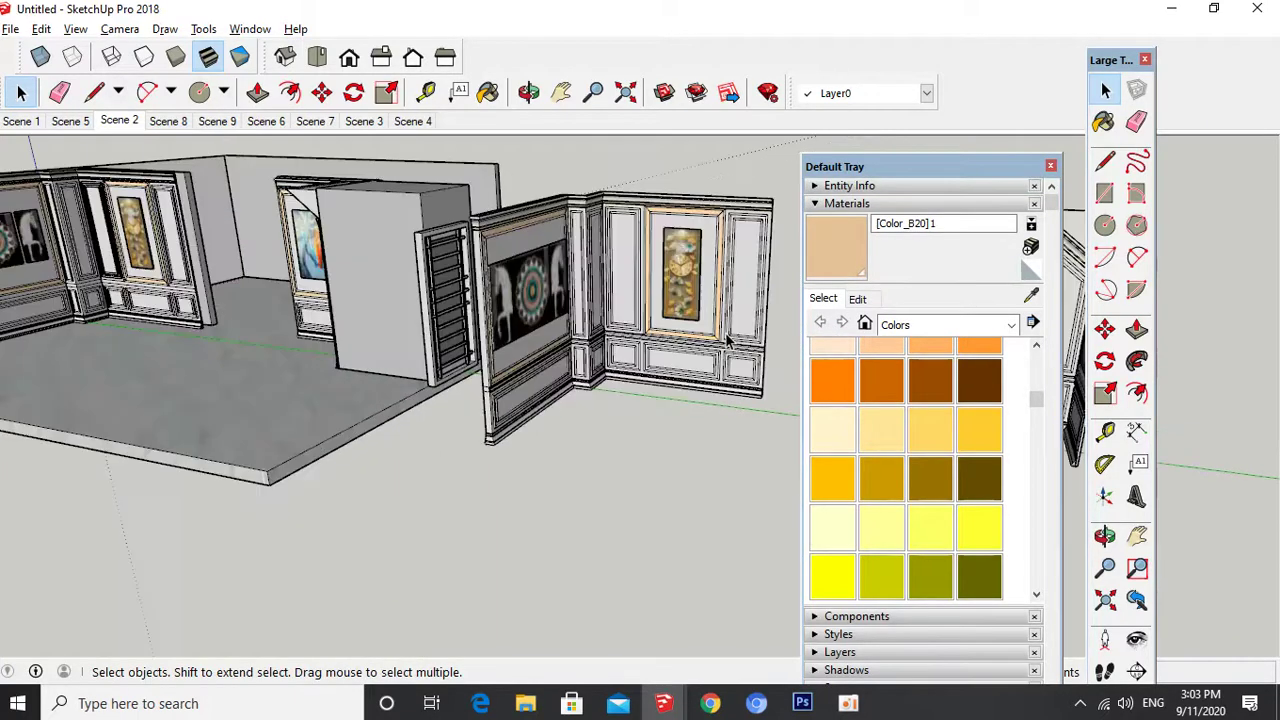
{"action": "scroll", "coordinate": [728, 340], "scroll_direction": "up", "scroll_amount": 5}
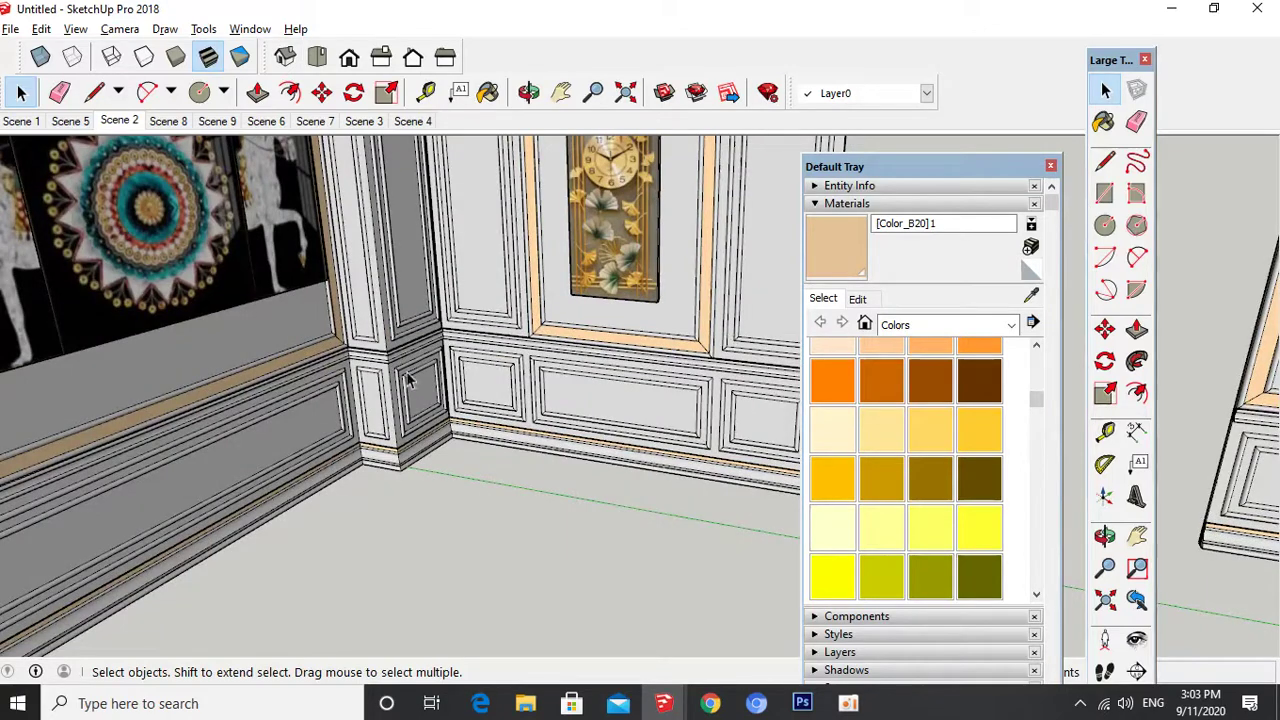
{"action": "middle_click_drag", "start_coordinate": [406, 369], "coordinate": [228, 480]}
{"action": "scroll", "coordinate": [160, 510], "scroll_direction": "up", "scroll_amount": 8}
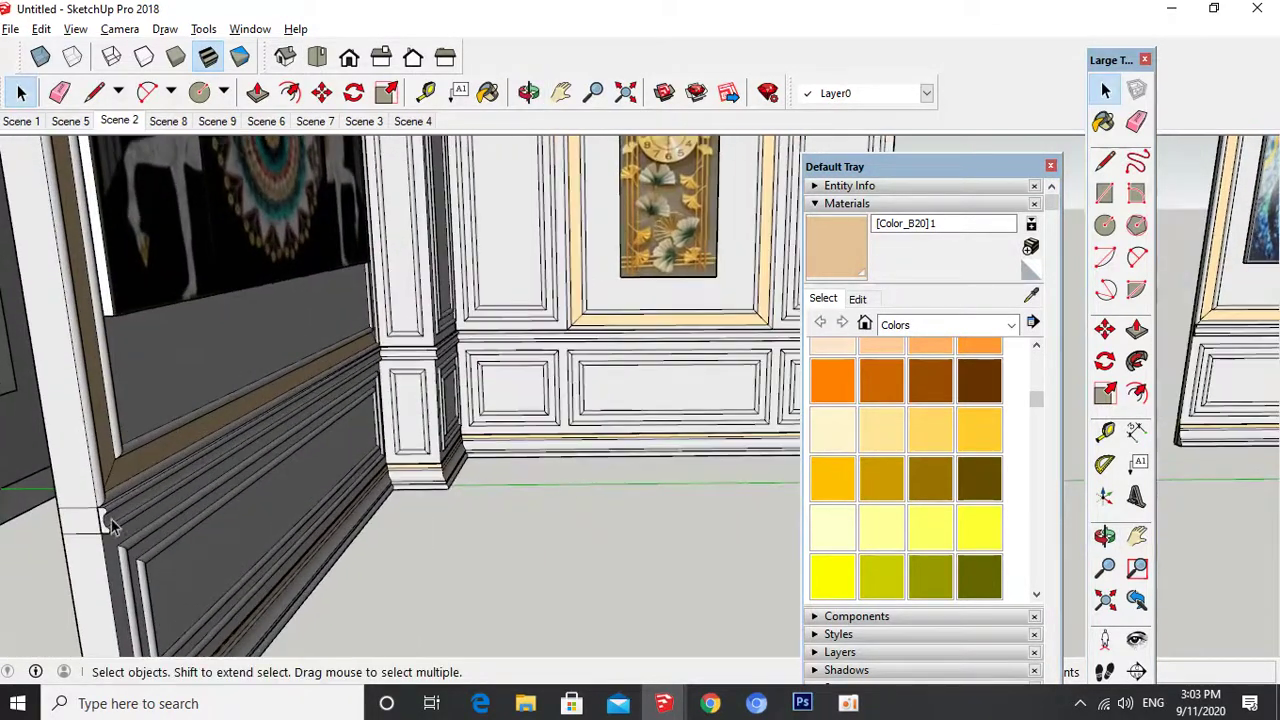
{"action": "double_click", "coordinate": [83, 543]}
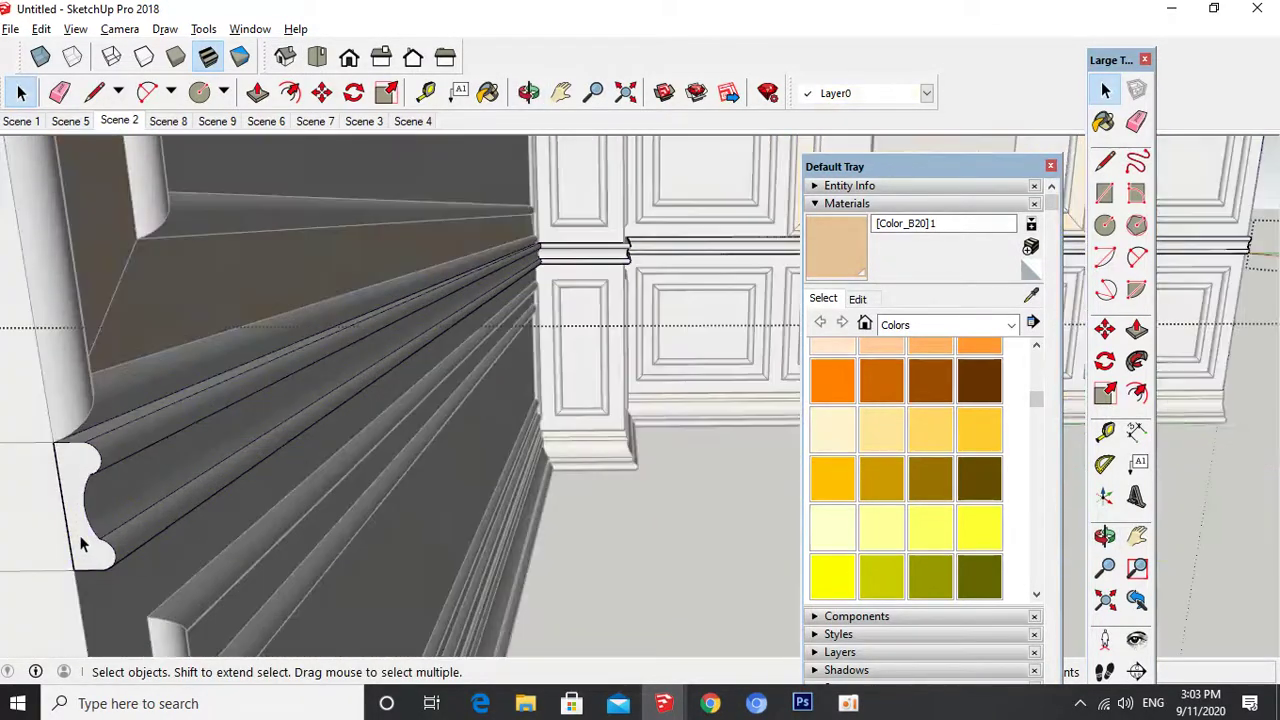
{"action": "left_click", "coordinate": [88, 552]}
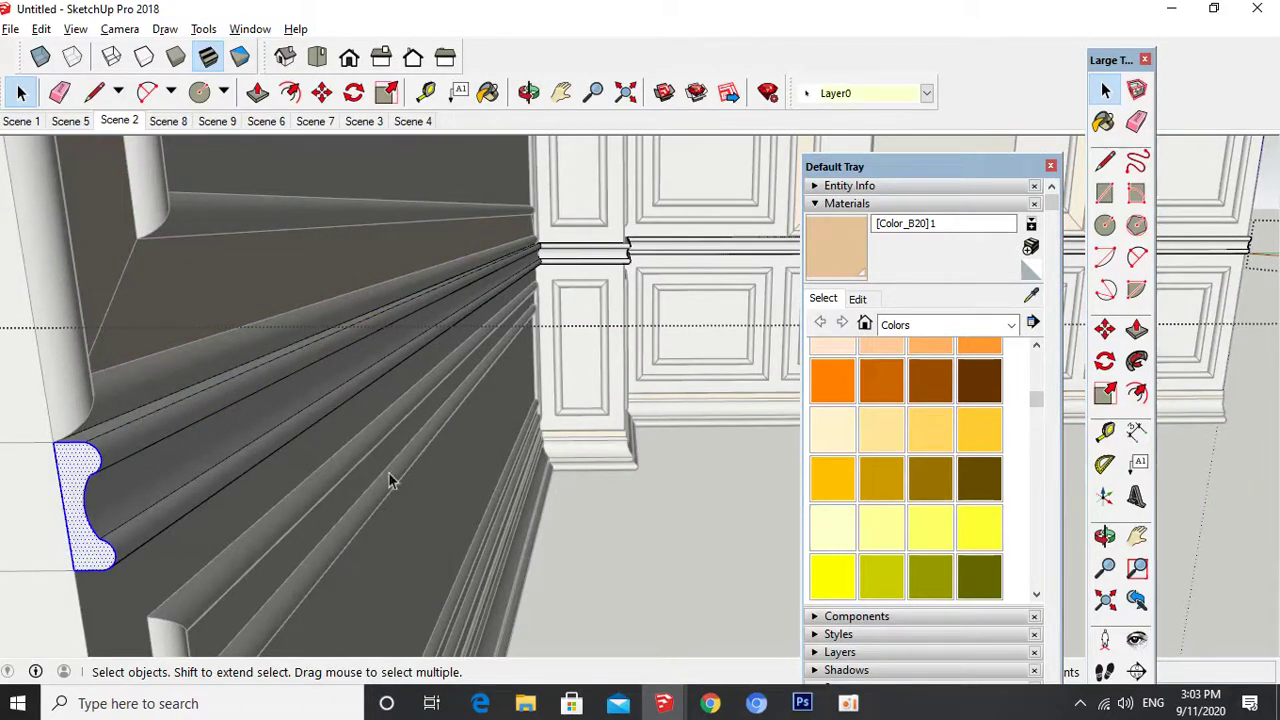
{"action": "scroll", "coordinate": [395, 480], "scroll_direction": "down", "scroll_amount": 3}
{"action": "scroll", "coordinate": [450, 475], "scroll_direction": "down", "scroll_amount": 10}
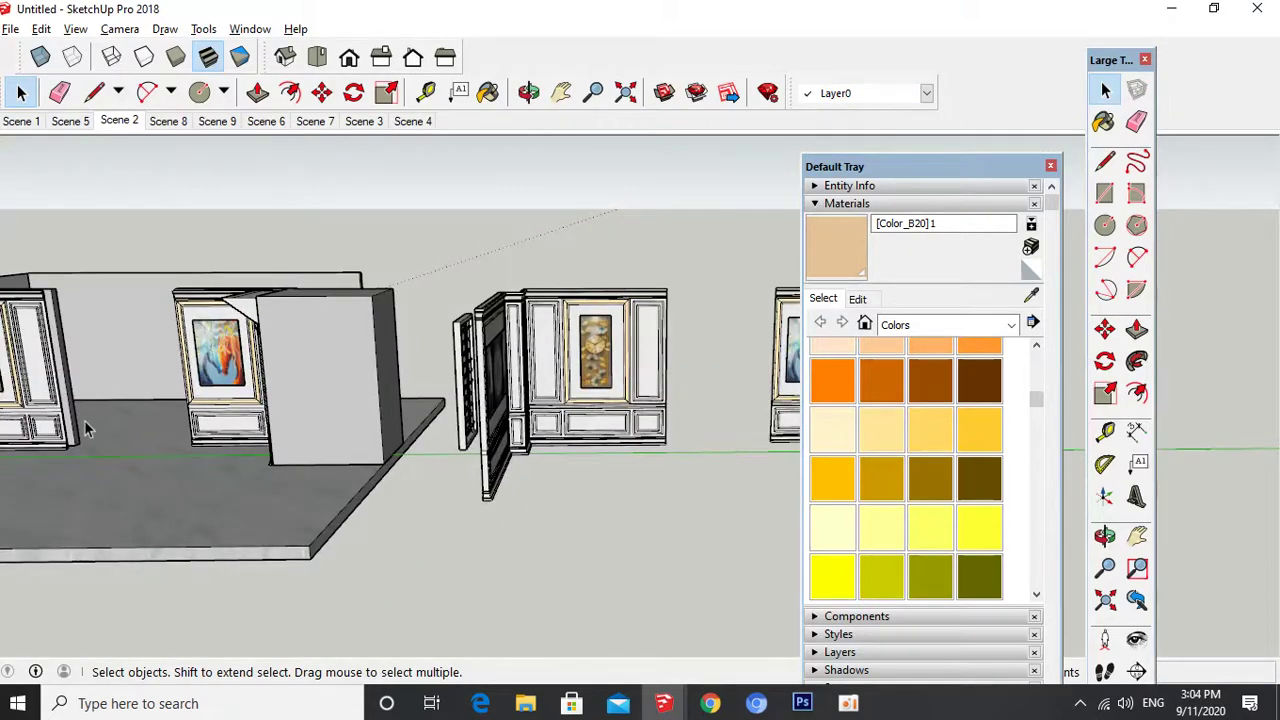
{"action": "scroll", "coordinate": [86, 421], "scroll_direction": "up", "scroll_amount": 3}
{"action": "scroll", "coordinate": [590, 371], "scroll_direction": "down", "scroll_amount": 4}
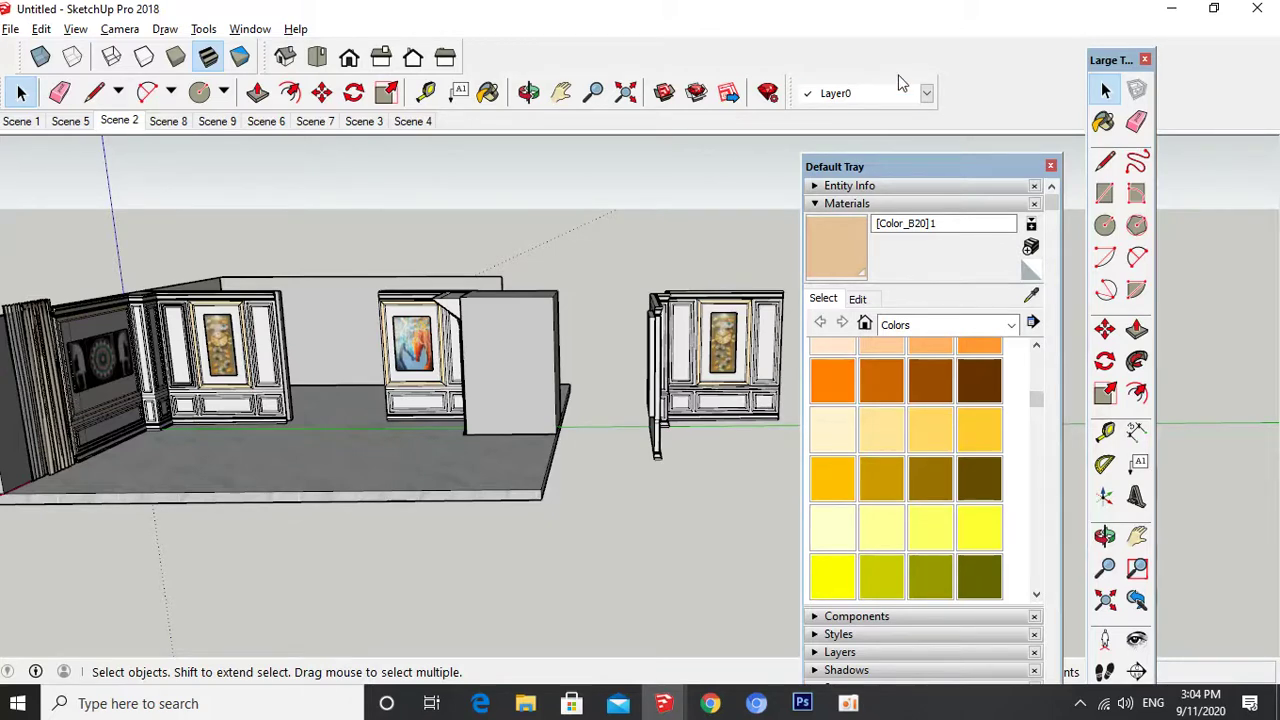
{"action": "scroll", "coordinate": [70, 415], "scroll_direction": "up", "scroll_amount": 3}
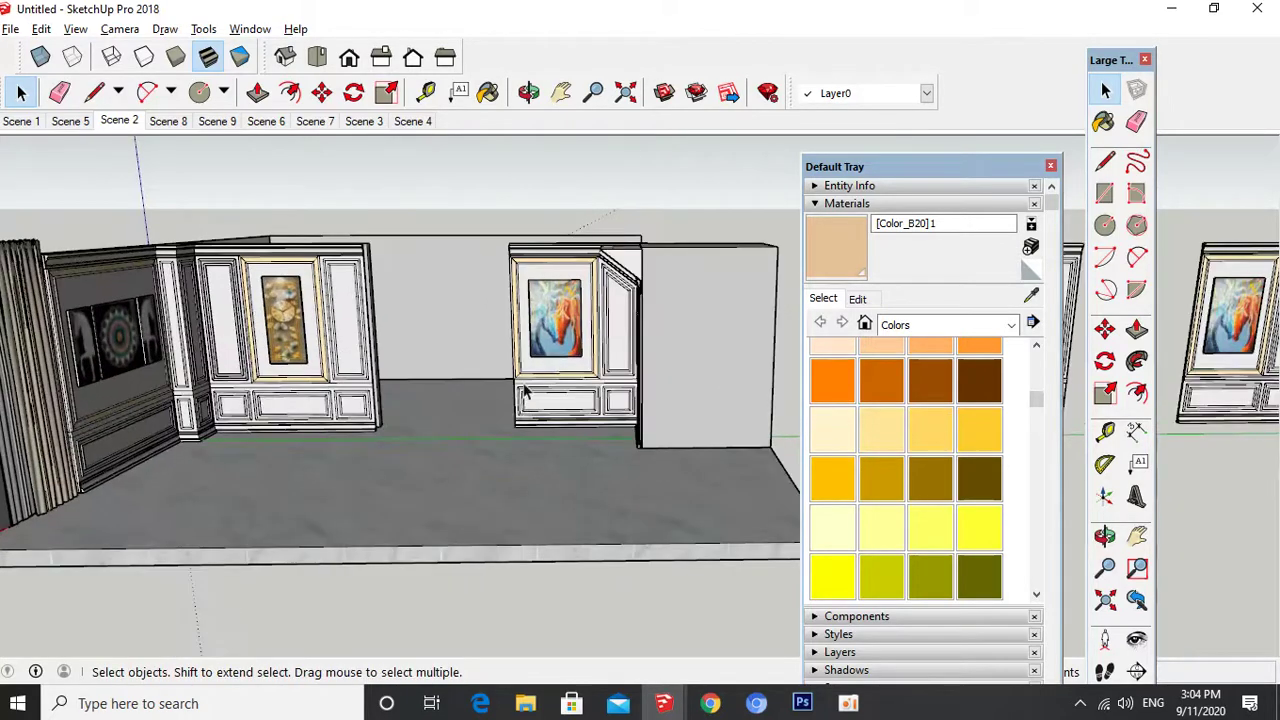
- Paste the copied chair rail profile at the curtain end of the horse picture wall, between the upper frame and the lower panel
{"action": "middle_click_drag", "start_coordinate": [523, 394], "coordinate": [173, 345]}
{"action": "scroll", "coordinate": [173, 351], "scroll_direction": "up", "scroll_amount": 6}
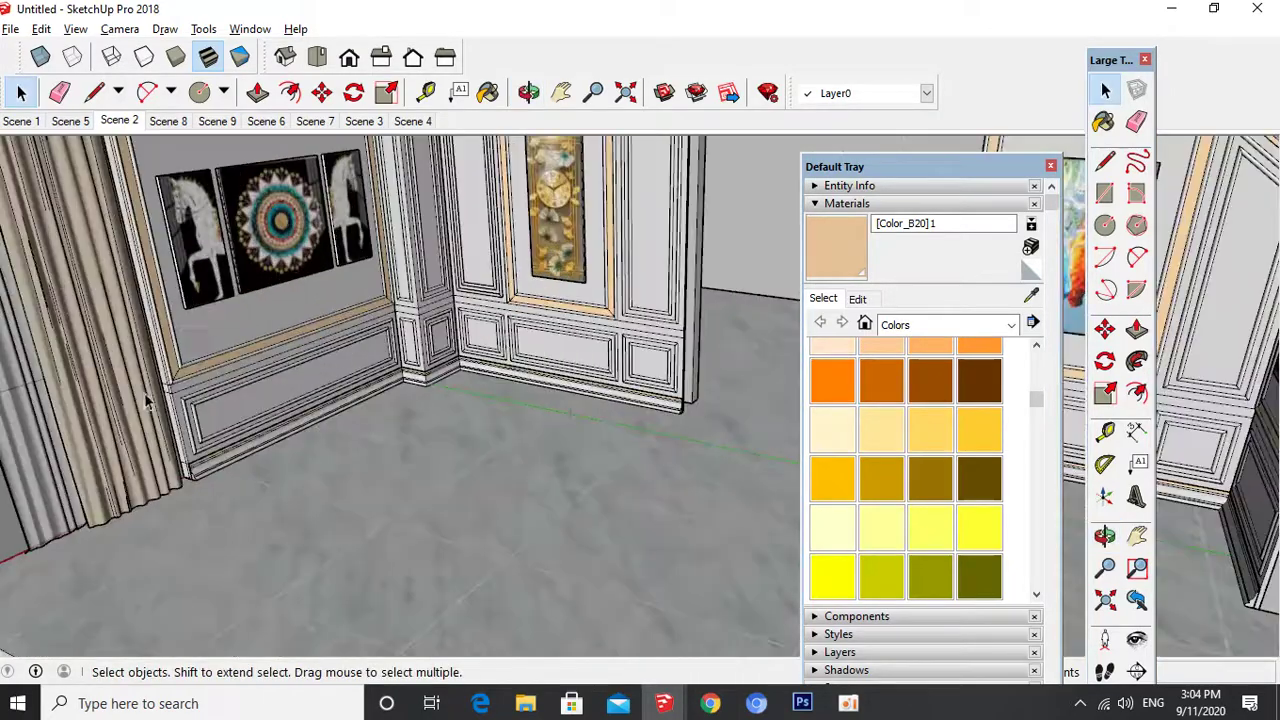
{"action": "scroll", "coordinate": [180, 403], "scroll_direction": "up", "scroll_amount": 3}
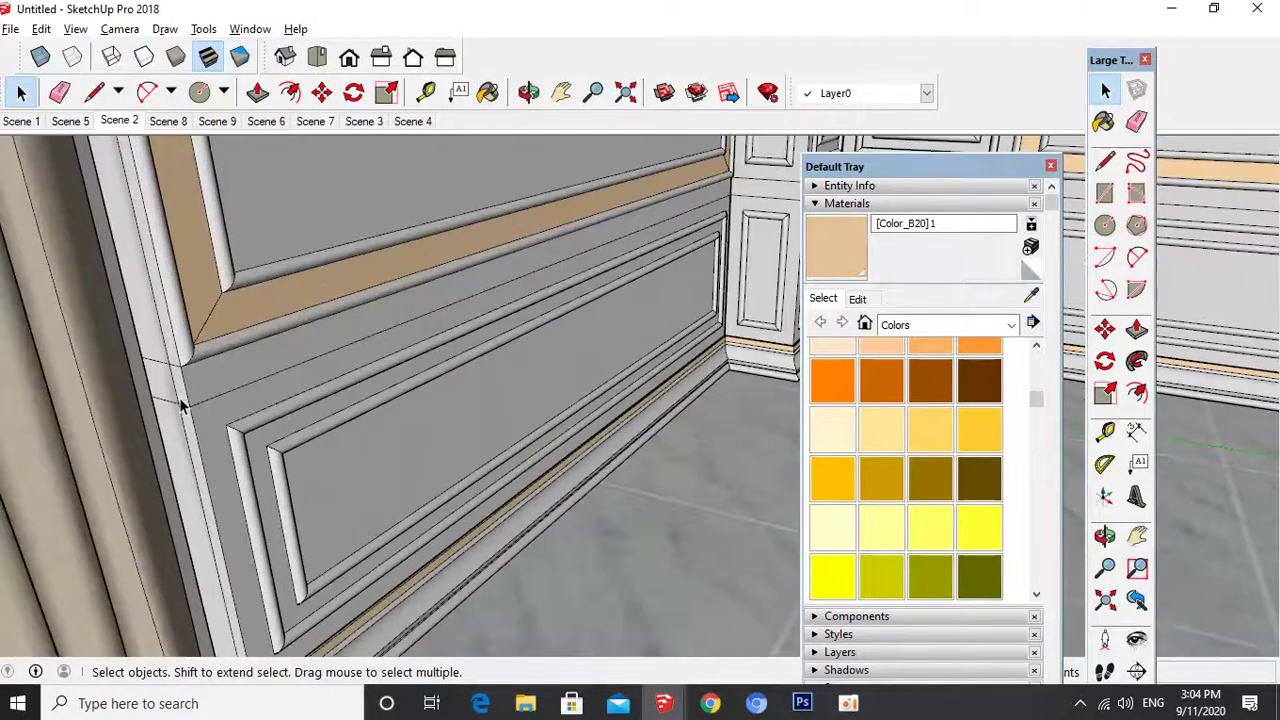
{"action": "key", "text": "ctrl+v"}
{"action": "left_click", "coordinate": [190, 408]}
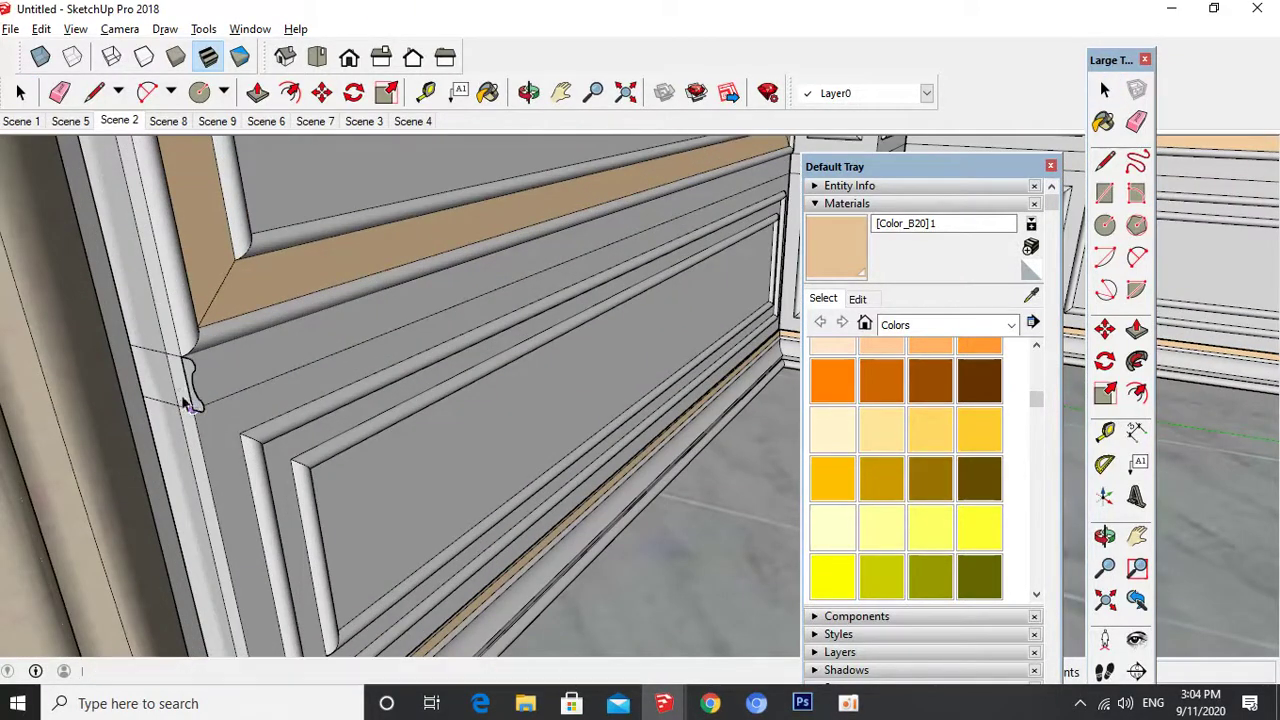
- Draw a slightly fuller arc around the upper lobe of the pasted chair rail profile
{"action": "scroll", "coordinate": [179, 387], "scroll_direction": "up", "scroll_amount": 3}
{"action": "middle_click_drag", "start_coordinate": [191, 366], "coordinate": [305, 280]}
{"action": "scroll", "coordinate": [128, 406], "scroll_direction": "up", "scroll_amount": 5}
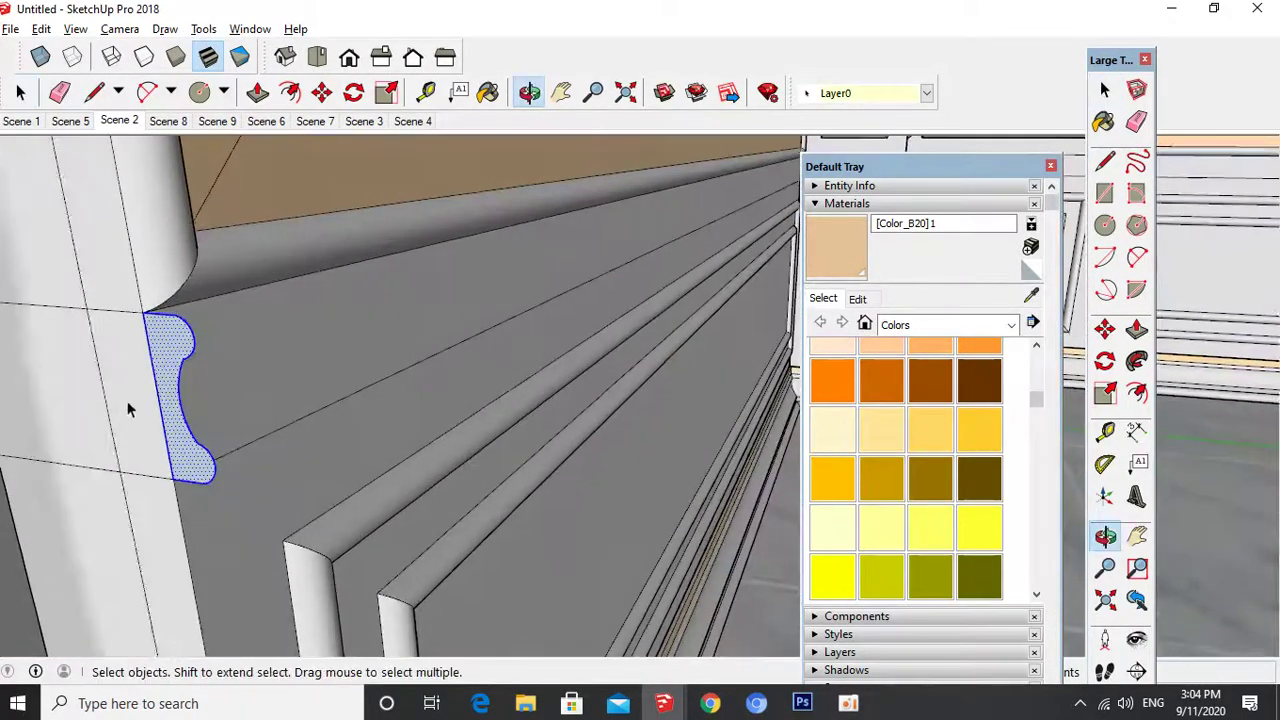
{"action": "key", "text": "a"}
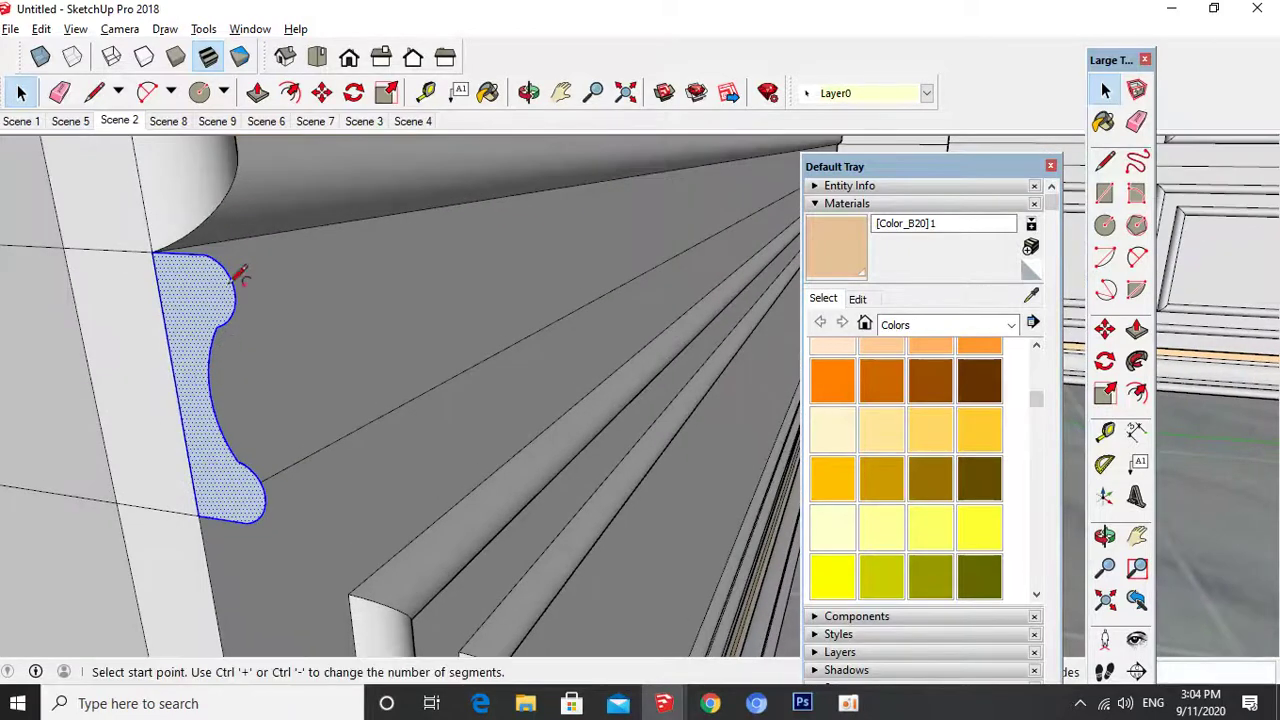
{"action": "left_click", "coordinate": [205, 254]}
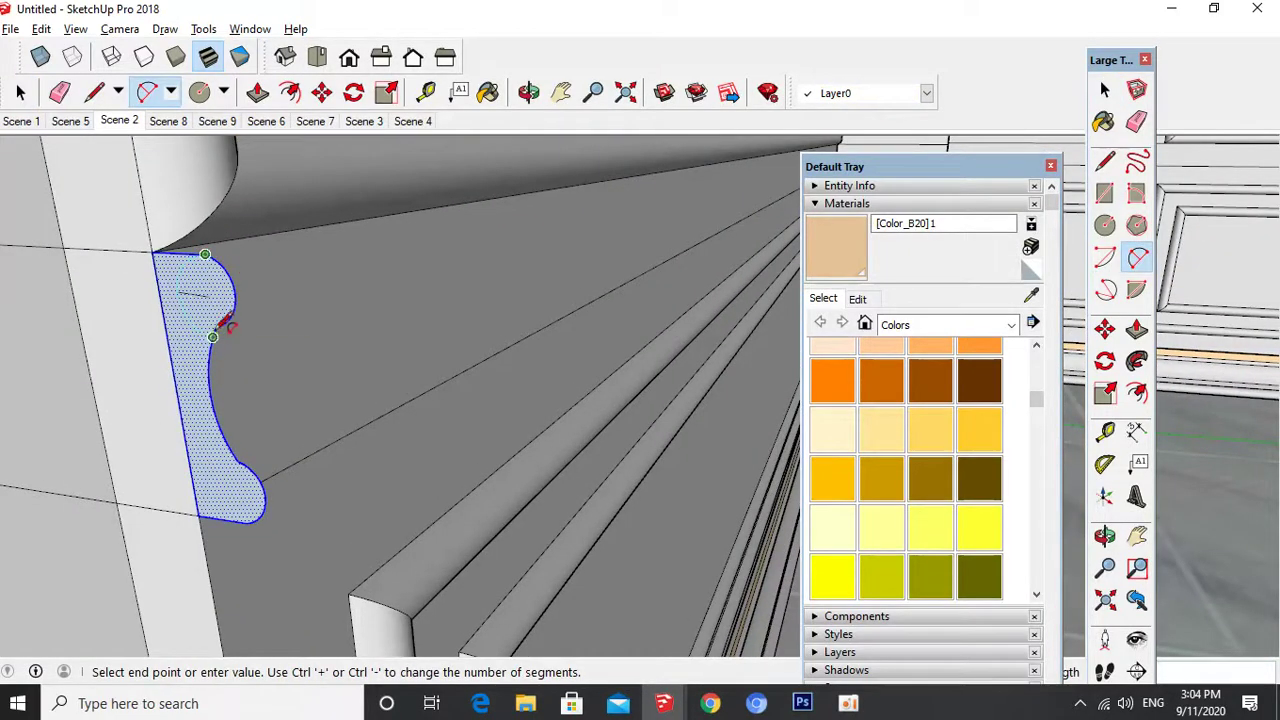
{"action": "left_click", "coordinate": [216, 326]}
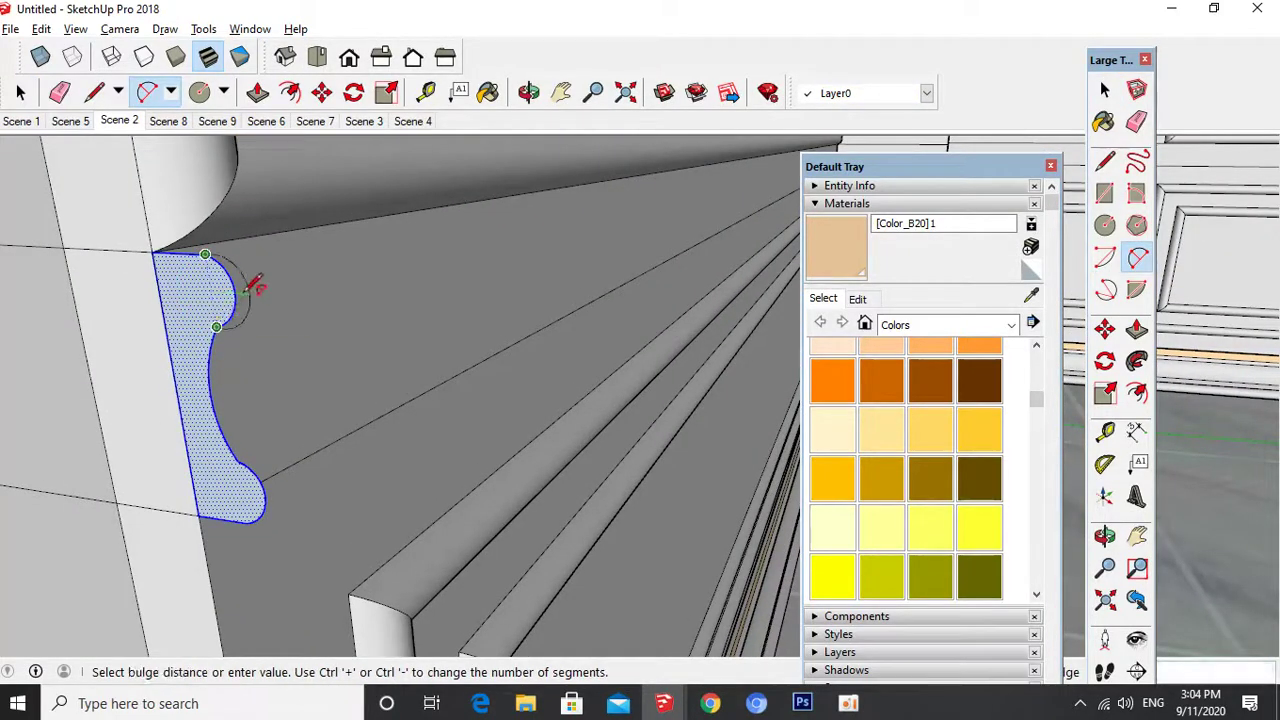
{"action": "left_click", "coordinate": [254, 297]}
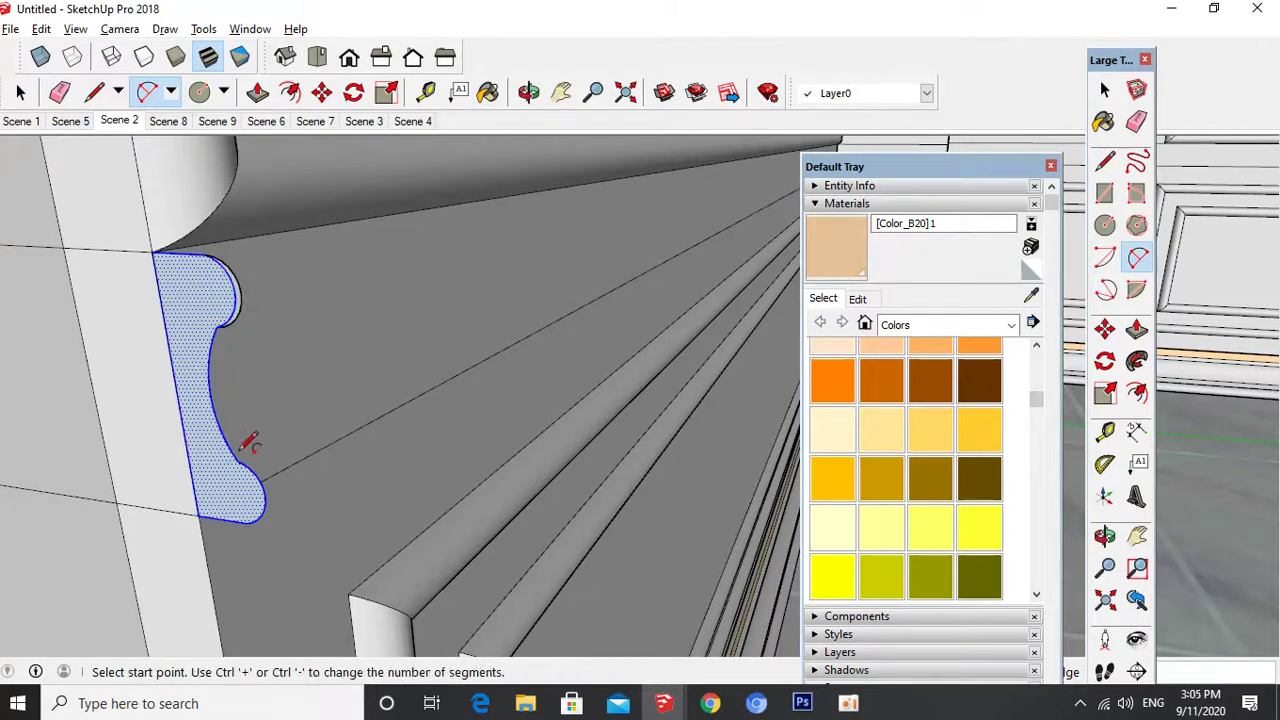
- Try to copy the upper lobe's new arc onto the profile's lower lobe
{"action": "key", "text": "space"}
{"action": "left_click", "coordinate": [238, 323]}
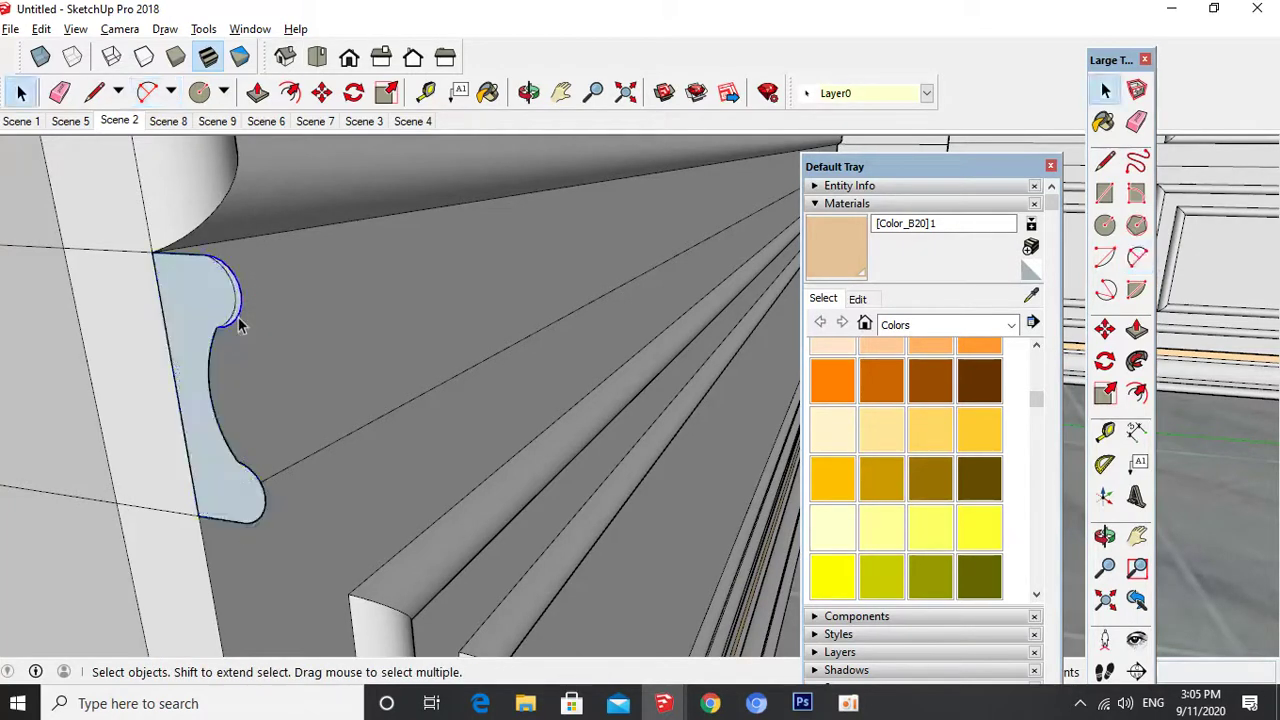
{"action": "key", "text": "m"}
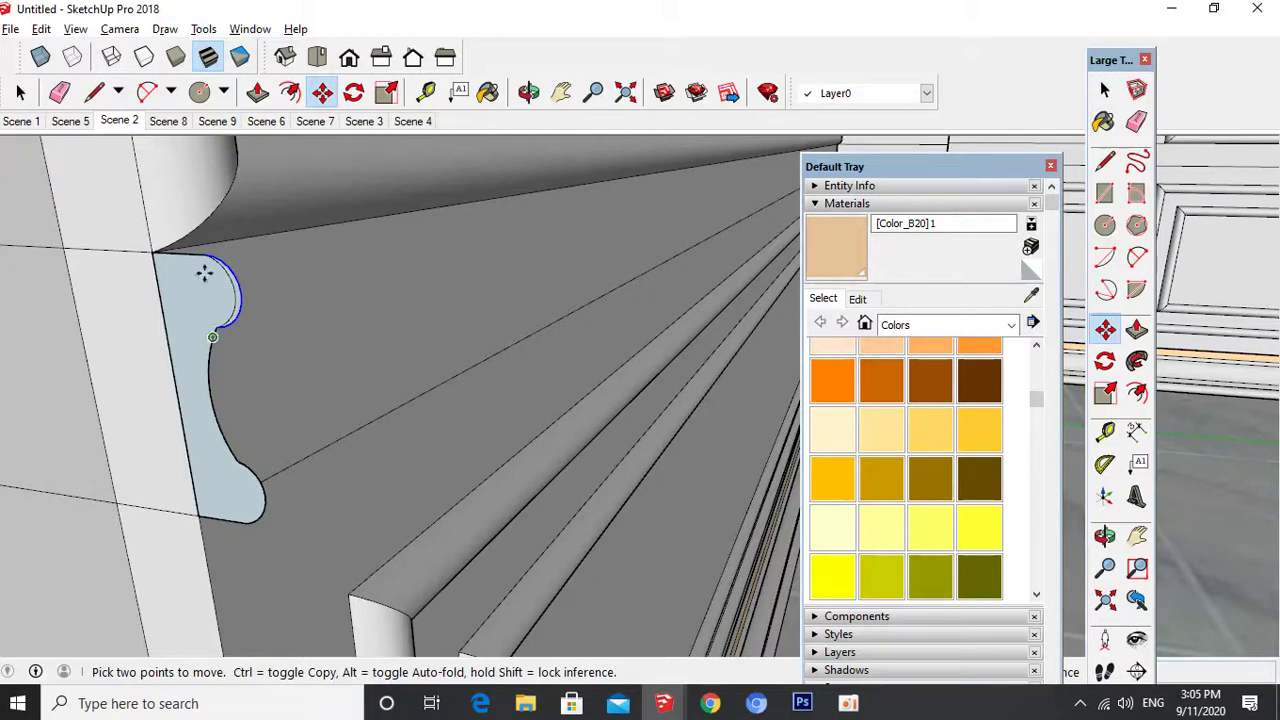
{"action": "left_click", "coordinate": [216, 328]}
{"action": "key", "text": "ctrl"}
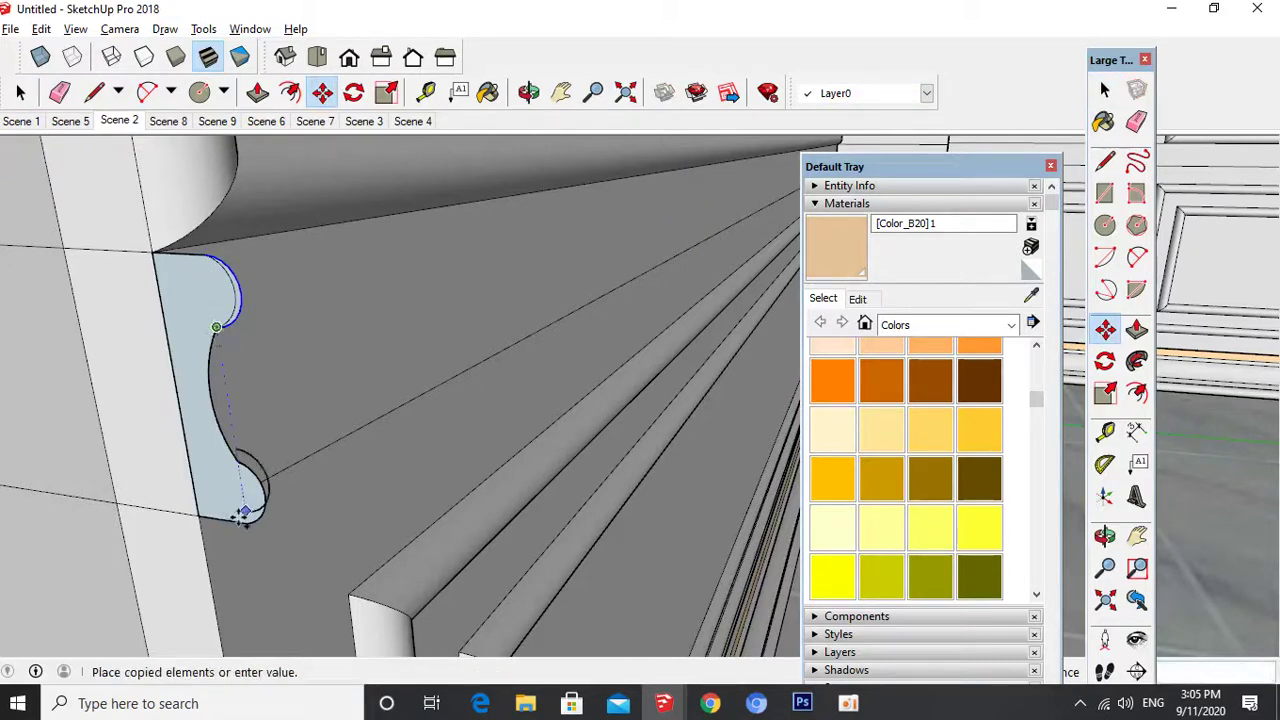
{"action": "left_click", "coordinate": [242, 518]}
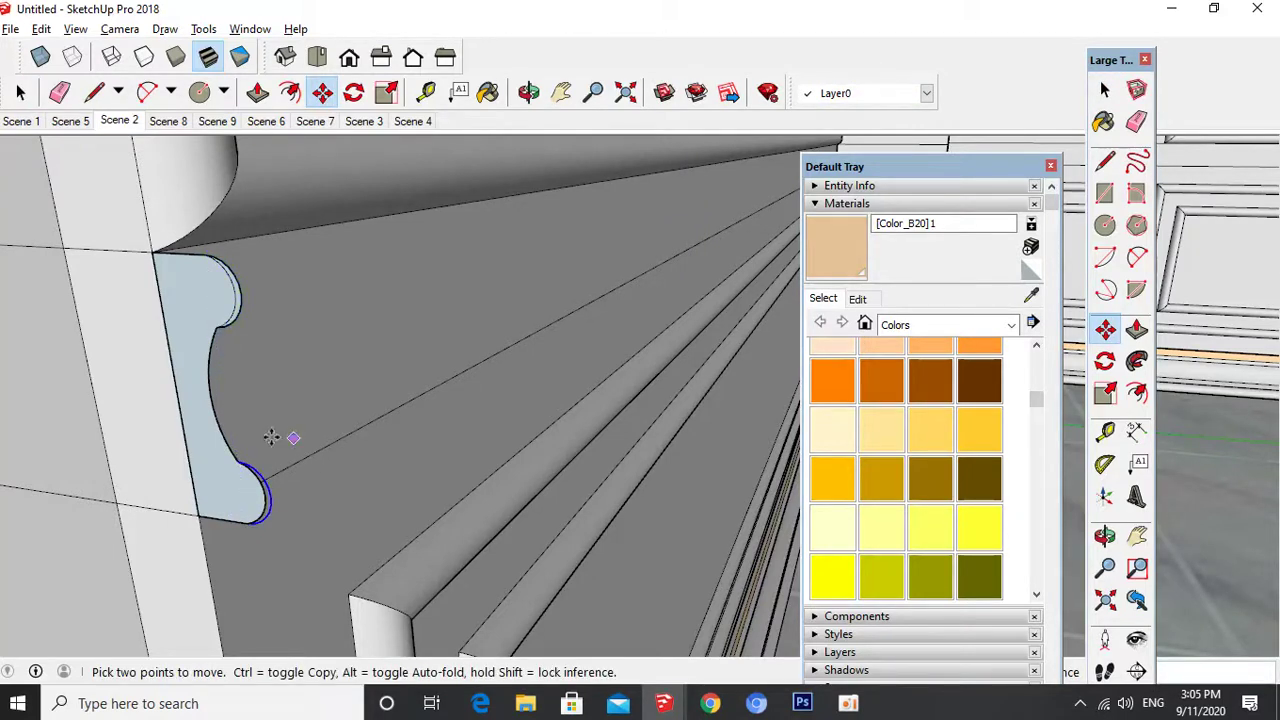
{"action": "key", "text": "e"}
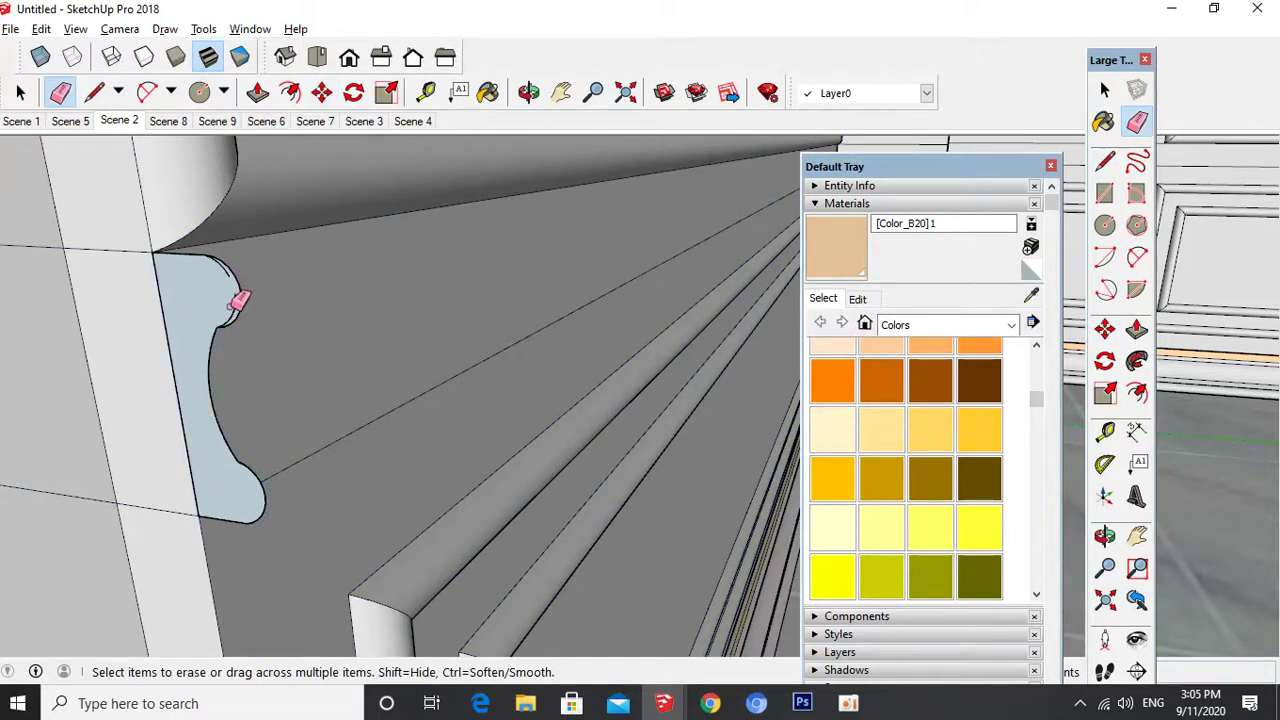
- Draw a slightly fuller arc around the profile's lower lobe, from its bottom edge to the start of the hollow
{"action": "key", "text": "a"}
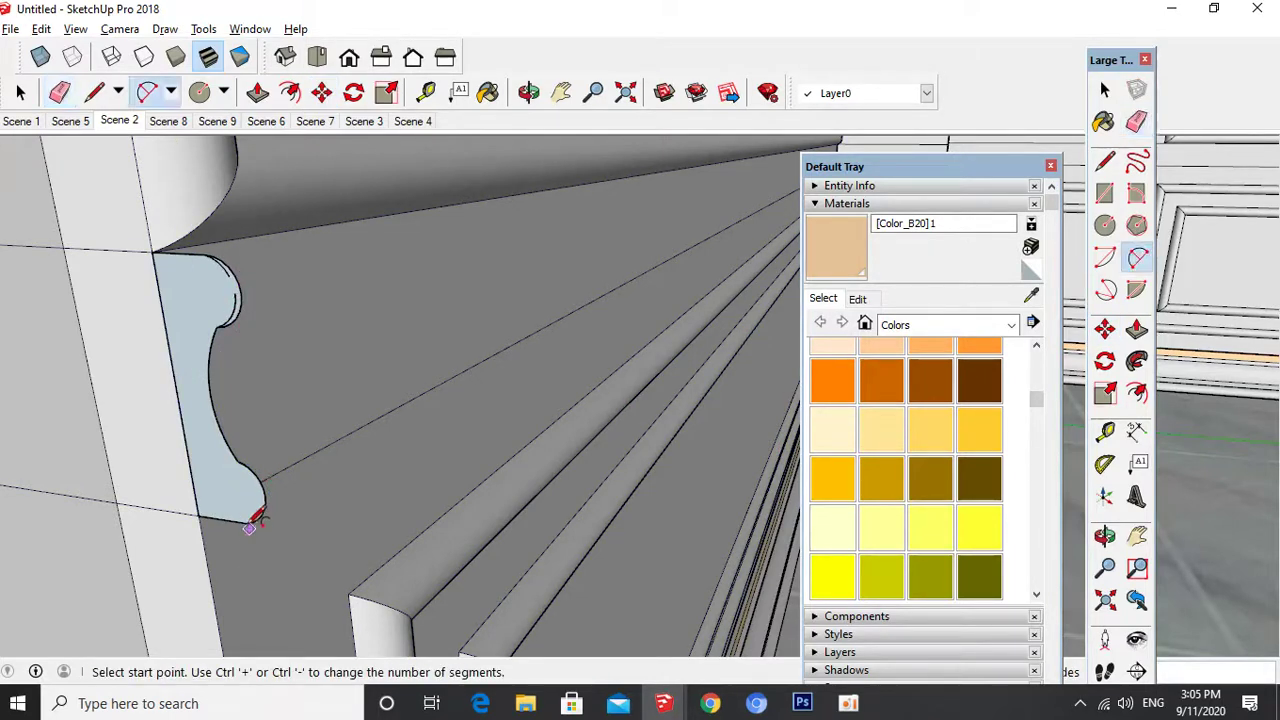
{"action": "left_click", "coordinate": [247, 522]}
{"action": "left_click", "coordinate": [237, 461]}
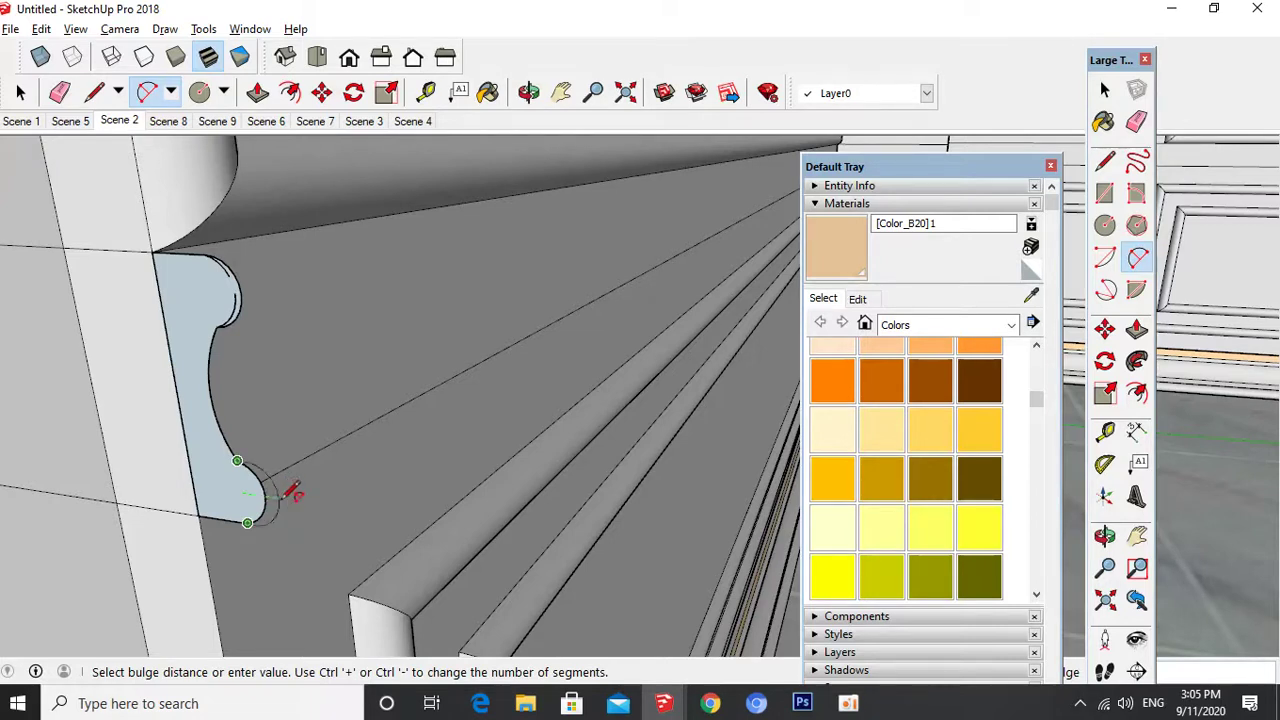
{"action": "scroll", "coordinate": [264, 495], "scroll_direction": "up", "scroll_amount": 3}
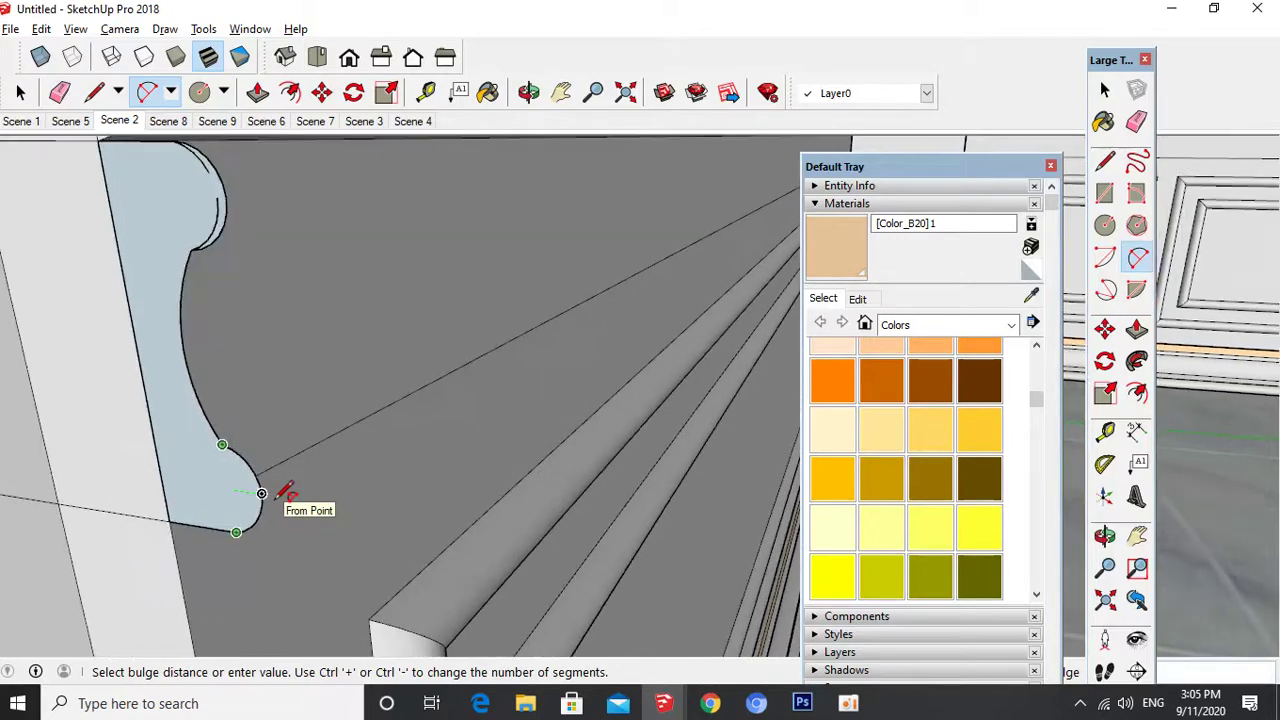
{"action": "left_click", "coordinate": [274, 497]}
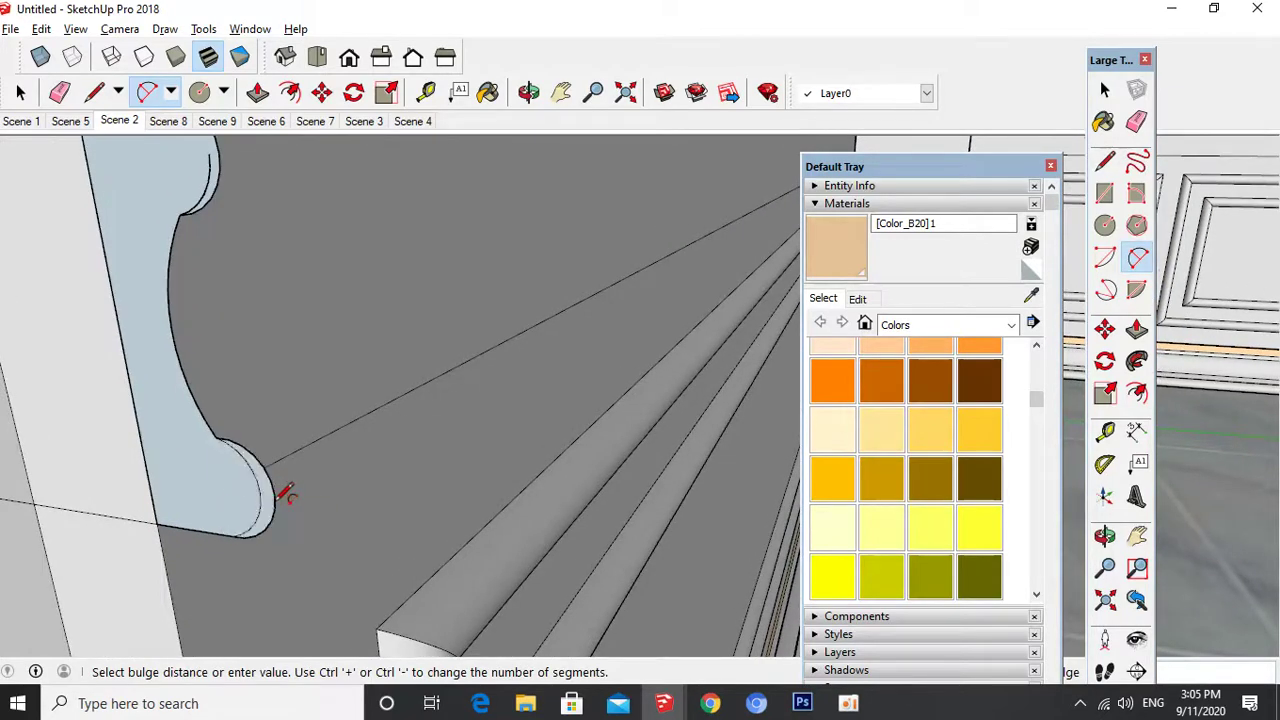
- Draw a concave arc along the profile's hollow, connecting the new upper and lower lobe arcs
{"action": "left_click", "coordinate": [202, 206]}
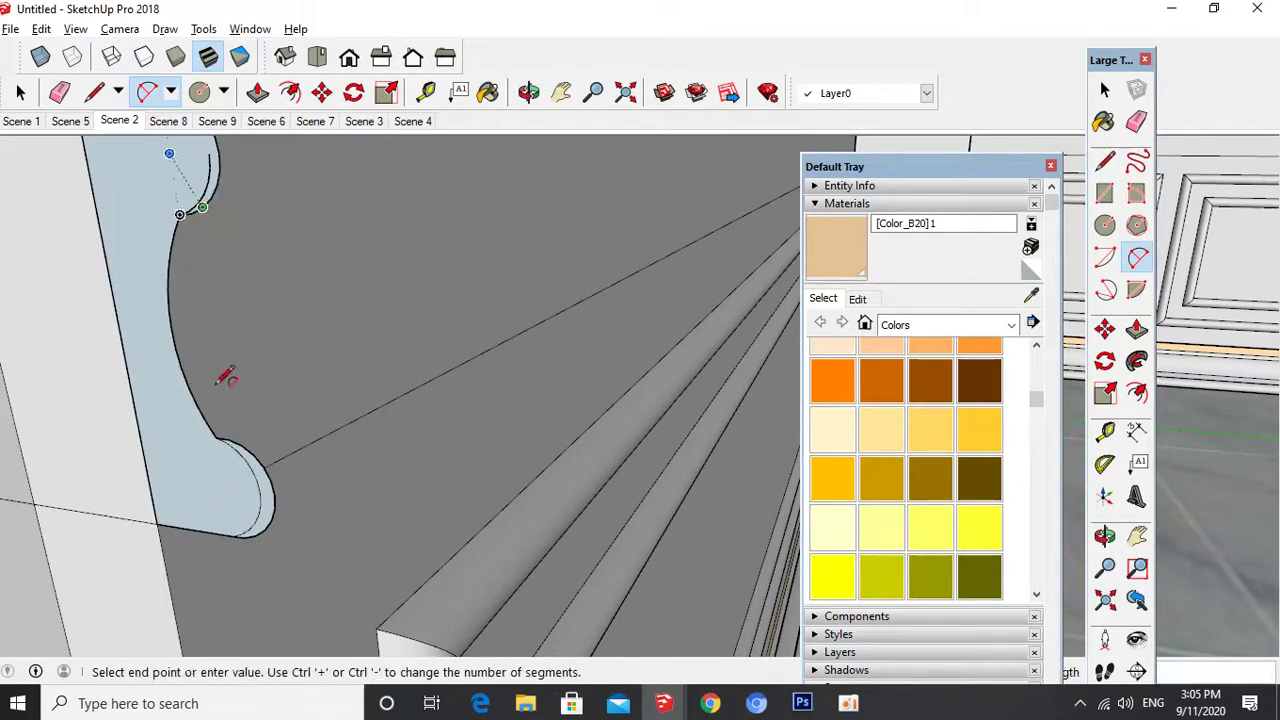
{"action": "left_click", "coordinate": [230, 438]}
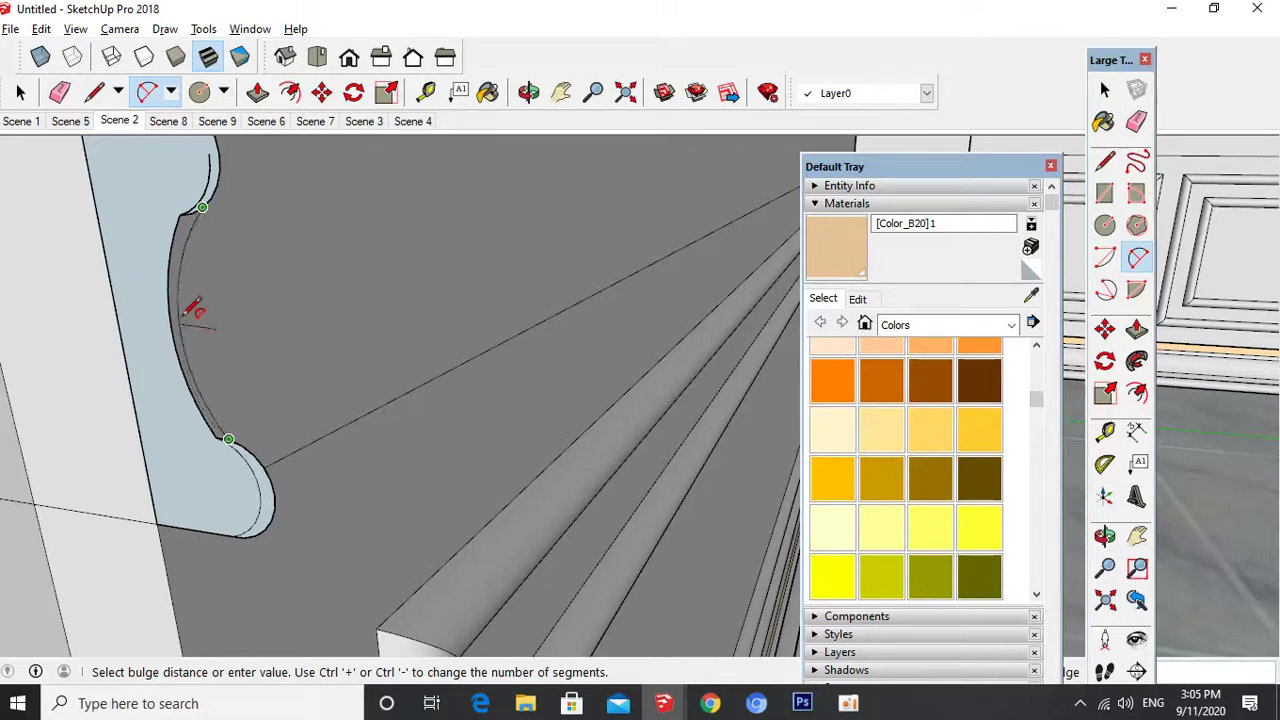
{"action": "left_click", "coordinate": [193, 316]}
- Erase the old inner curves of both lobes and the hollow, leaving one clean profile face
{"action": "key", "text": "e"}
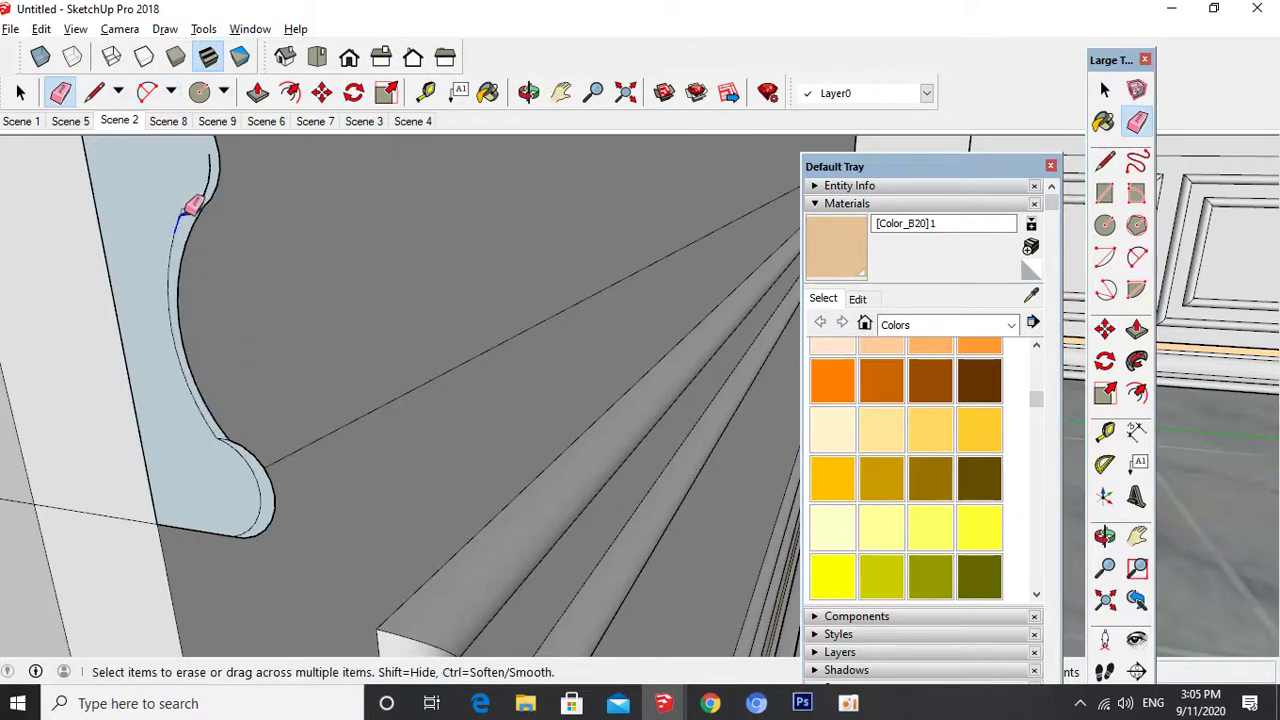
{"action": "left_click", "coordinate": [190, 210]}
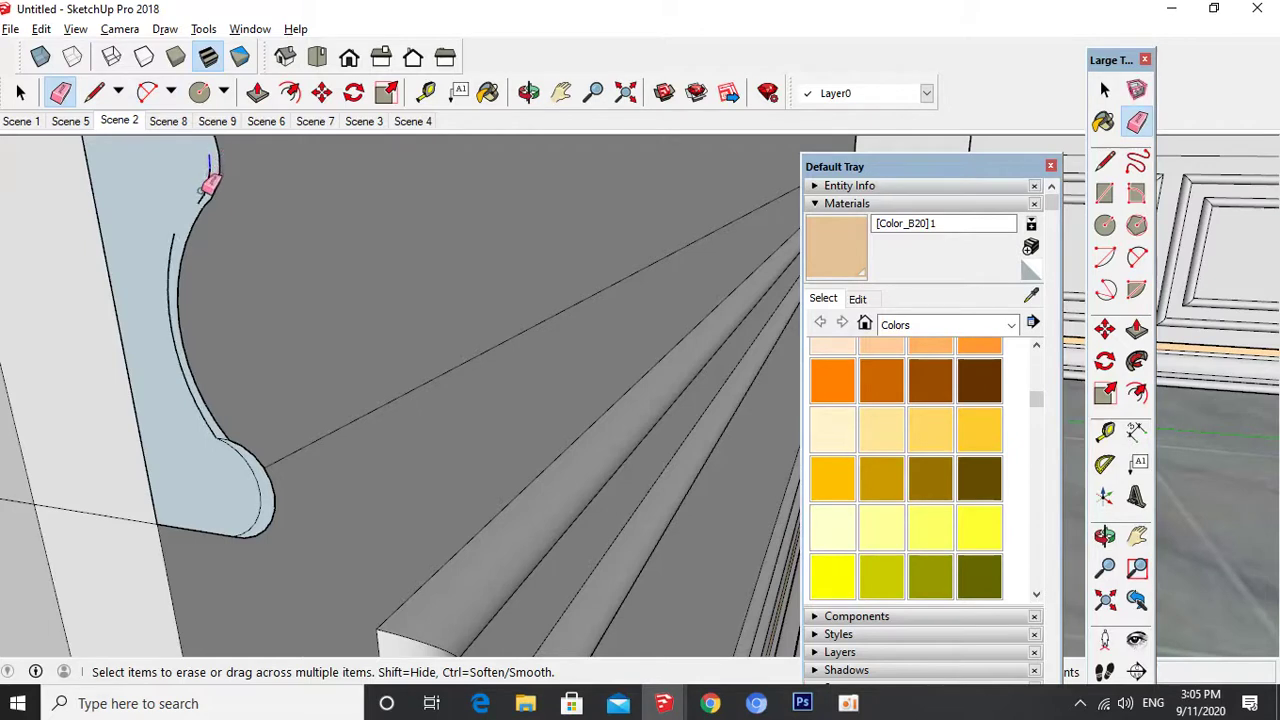
{"action": "left_click_drag", "start_coordinate": [198, 200], "coordinate": [195, 205]}
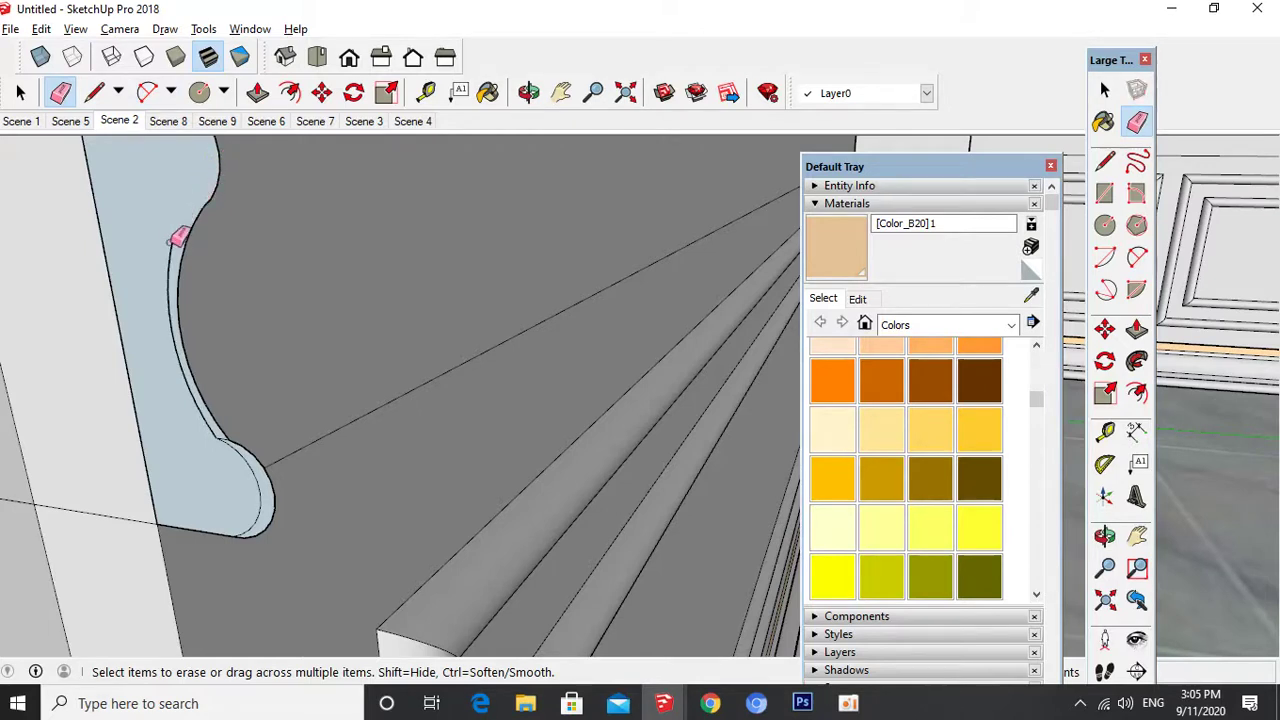
{"action": "mouse_move", "coordinate": [162, 258]}
{"action": "left_mouse_down"}
{"action": "mouse_move", "coordinate": [187, 367]}
{"action": "mouse_move", "coordinate": [175, 351]}
{"action": "mouse_move", "coordinate": [234, 447]}
{"action": "left_mouse_up"}
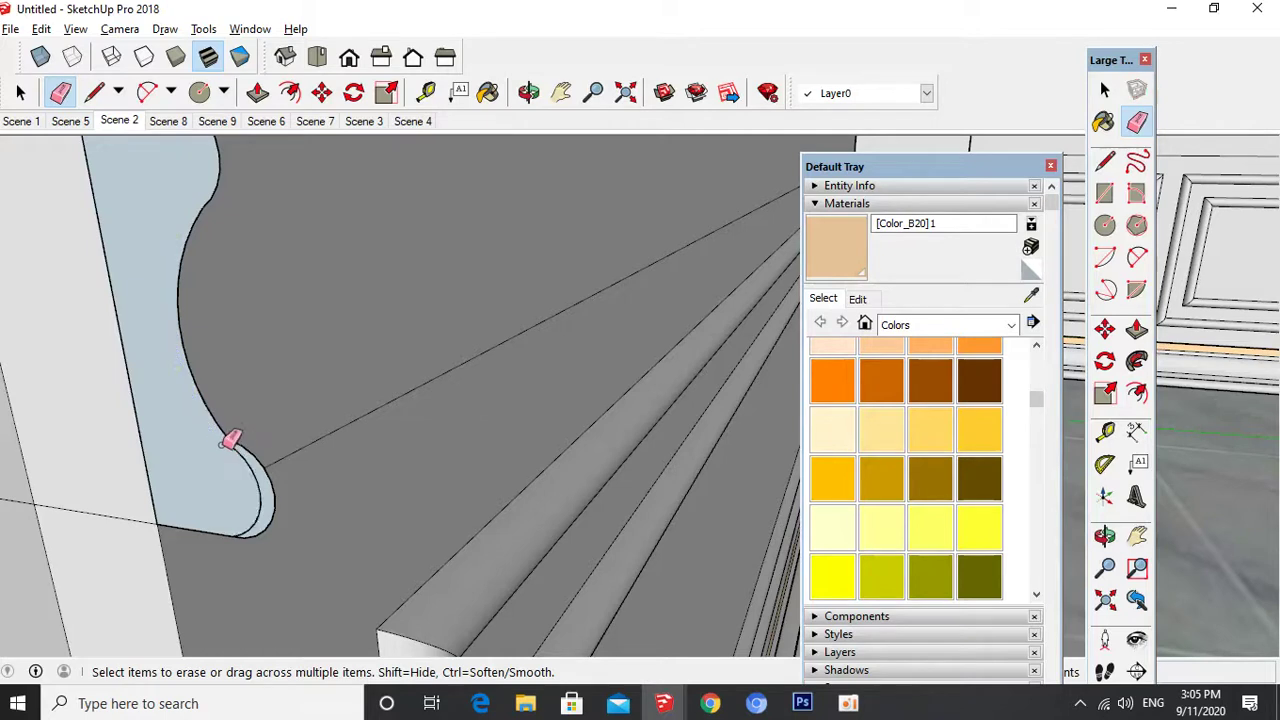
{"action": "left_click", "coordinate": [236, 451]}
{"action": "left_click_drag", "start_coordinate": [258, 518], "coordinate": [252, 527]}
- Make the reshaped profile face and its edges into a group
{"action": "key", "text": "space"}
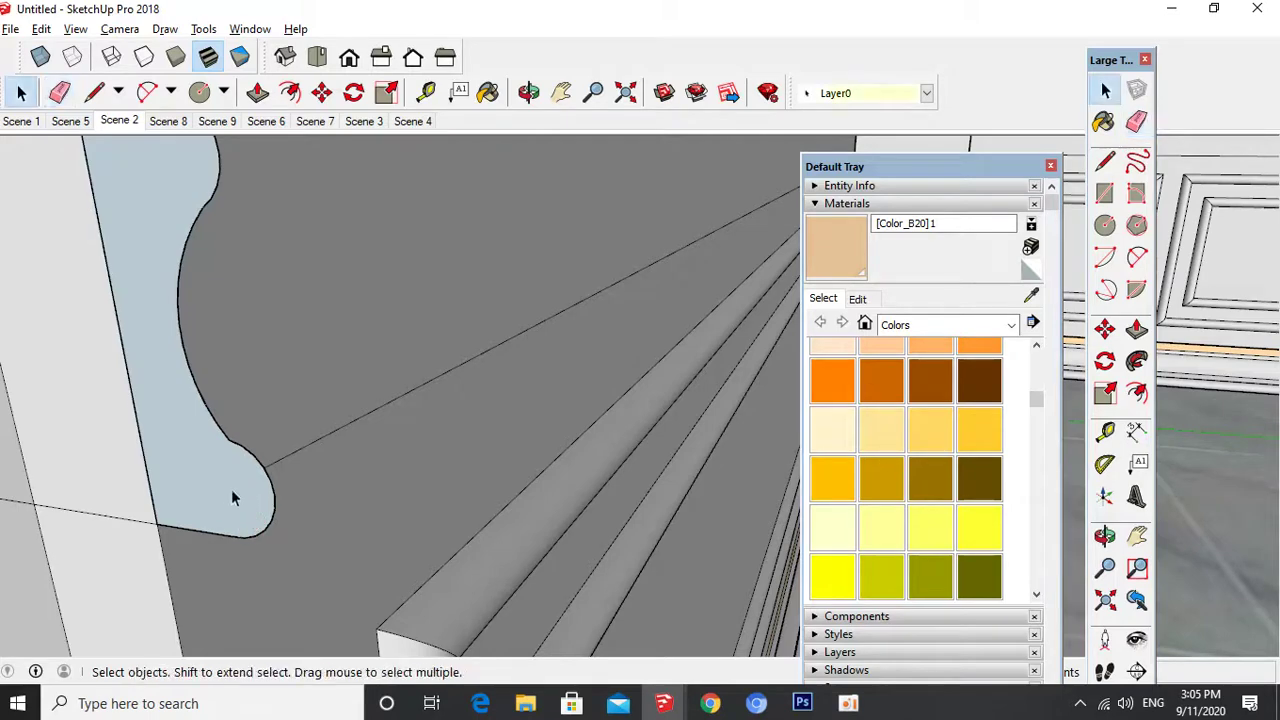
{"action": "double_click", "coordinate": [234, 492]}
{"action": "right_click", "coordinate": [234, 492]}
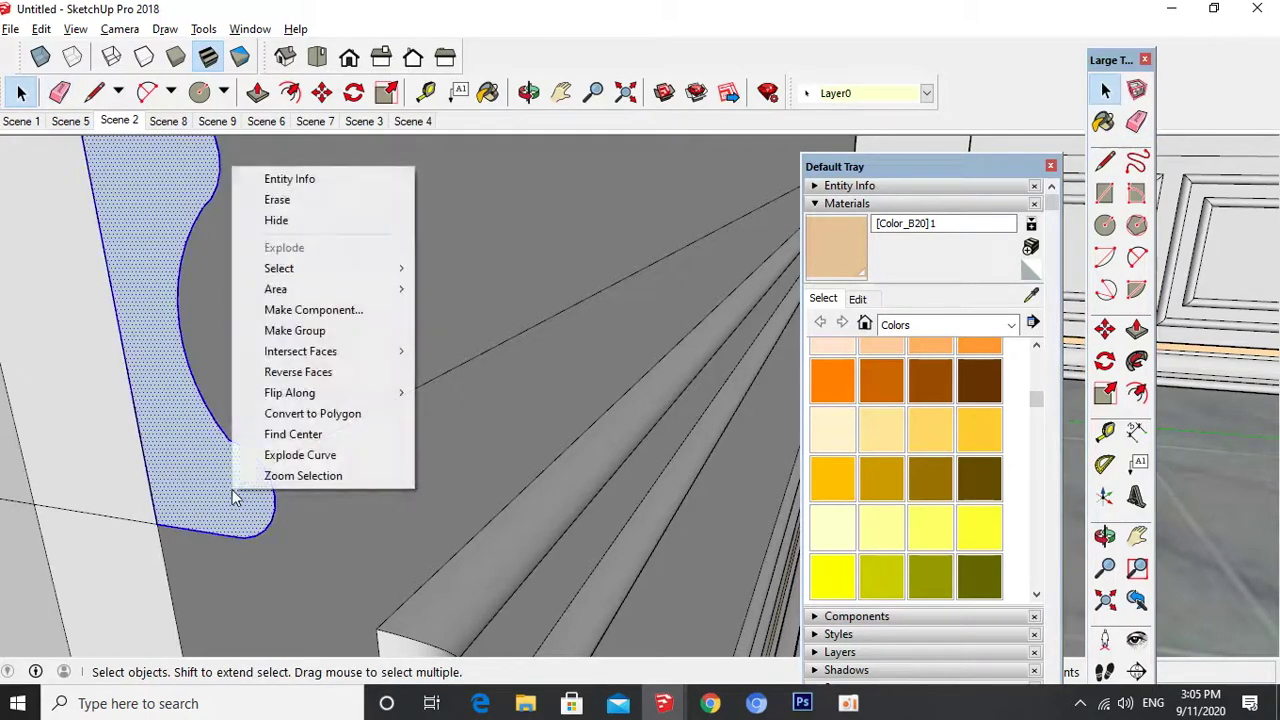
{"action": "left_click", "coordinate": [340, 331]}
{"action": "key", "text": "m"}
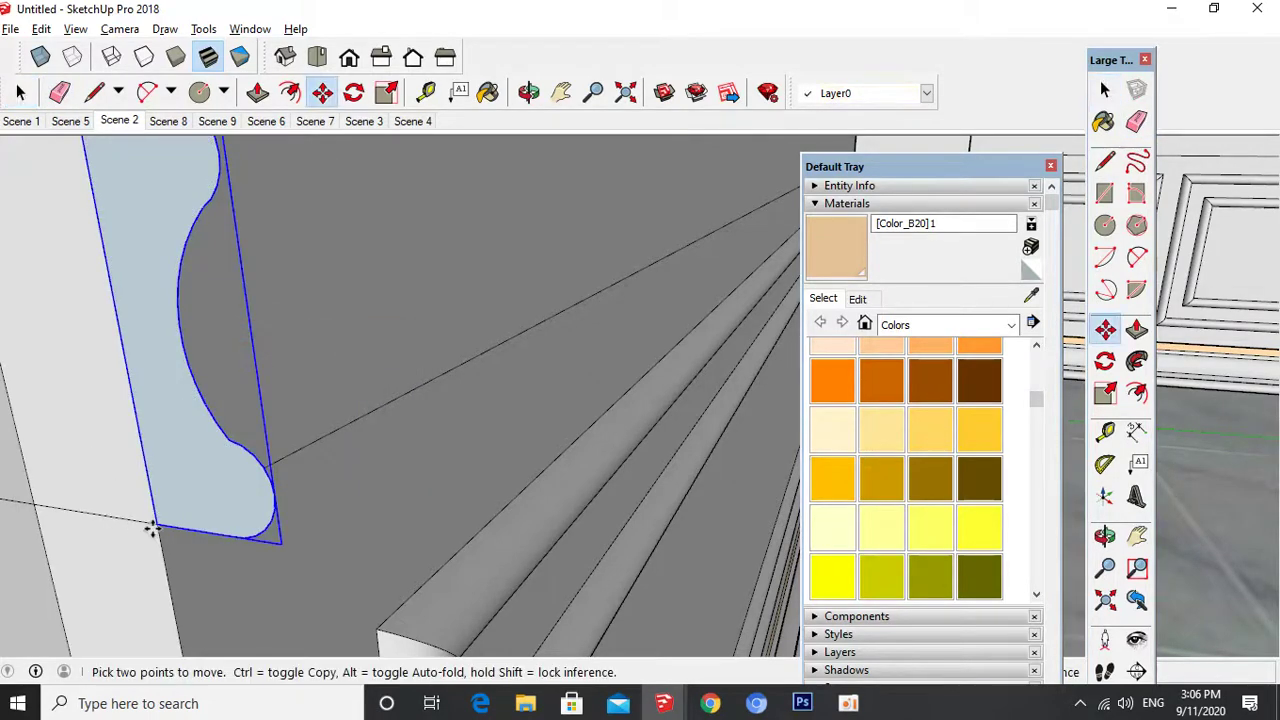
{"action": "key", "text": "ctrl"}
{"action": "left_click", "coordinate": [158, 530]}
{"action": "scroll", "coordinate": [322, 462], "scroll_direction": "down", "scroll_amount": 5}
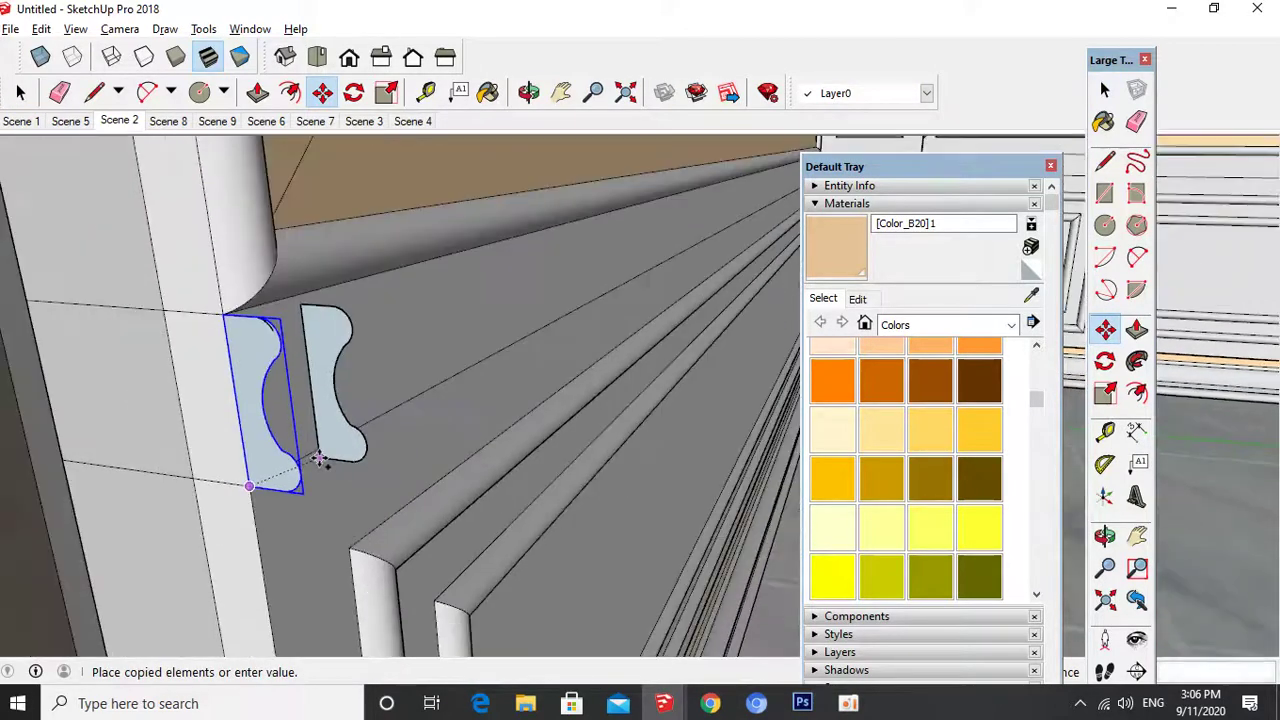
{"action": "scroll", "coordinate": [318, 458], "scroll_direction": "down", "scroll_amount": 8}
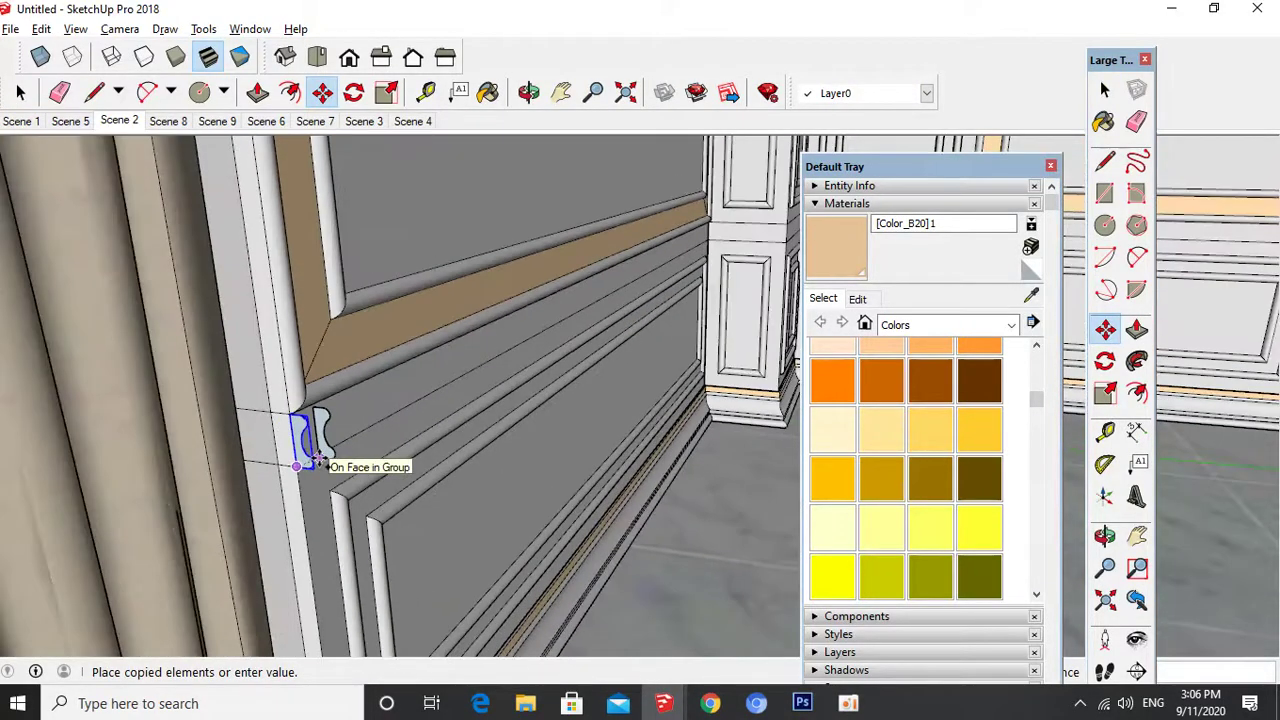
{"action": "scroll", "coordinate": [314, 454], "scroll_direction": "down", "scroll_amount": 6}
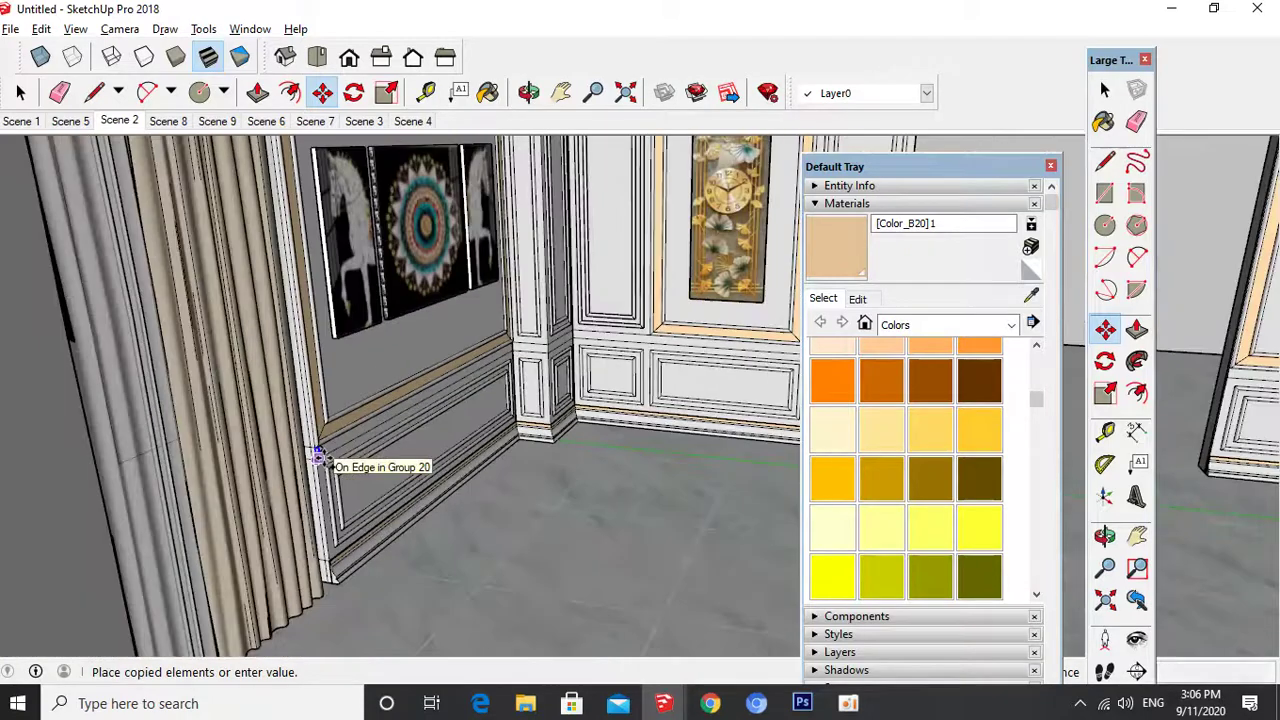
{"action": "scroll", "coordinate": [320, 460], "scroll_direction": "down", "scroll_amount": 4}
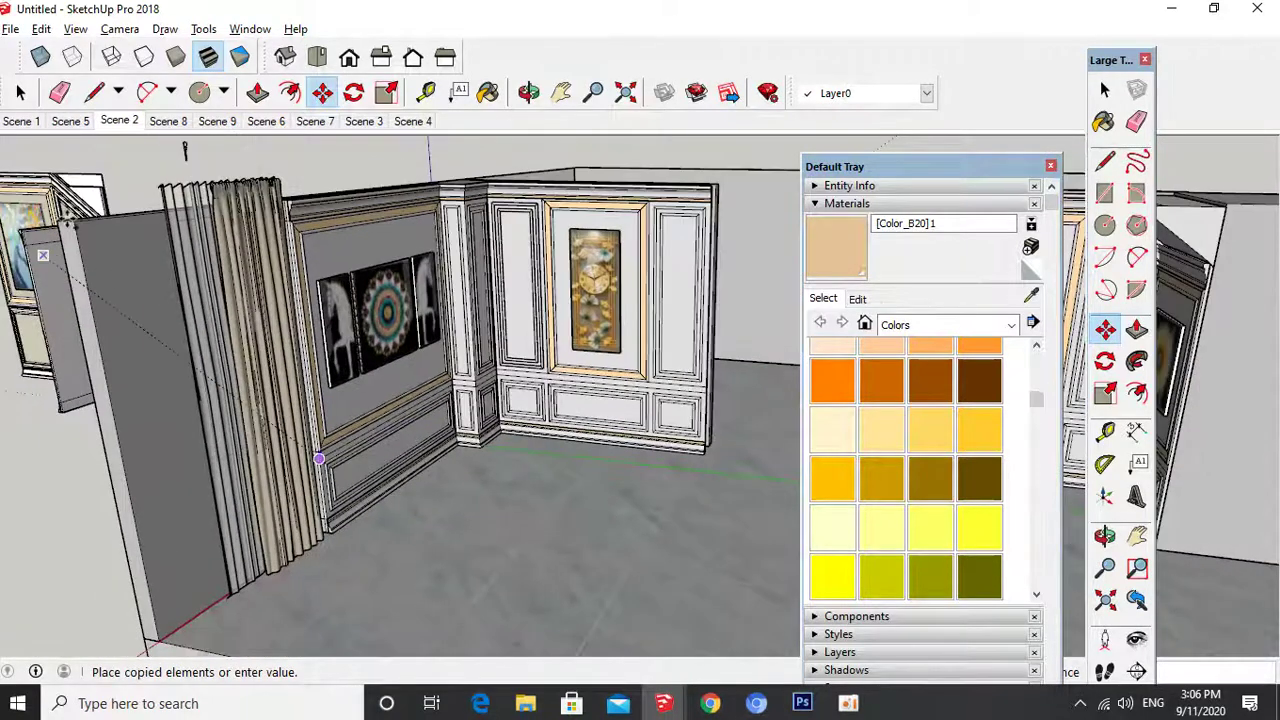
{"action": "key", "text": "space"}
- Place the copied molding profile against the end of the curtain-side wall, in the band below the framed panel
{"action": "scroll", "coordinate": [380, 496], "scroll_direction": "up", "scroll_amount": 2}
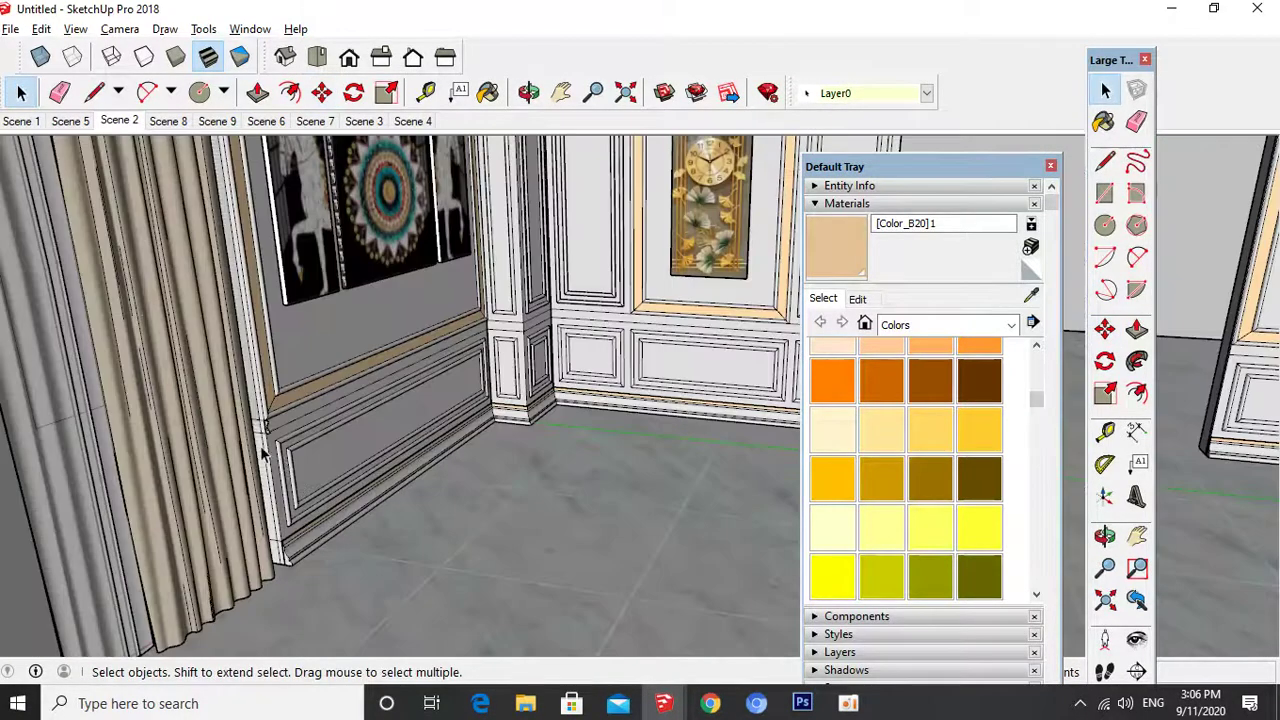
{"action": "scroll", "coordinate": [263, 450], "scroll_direction": "up", "scroll_amount": 2}
{"action": "scroll", "coordinate": [268, 440], "scroll_direction": "up", "scroll_amount": 4}
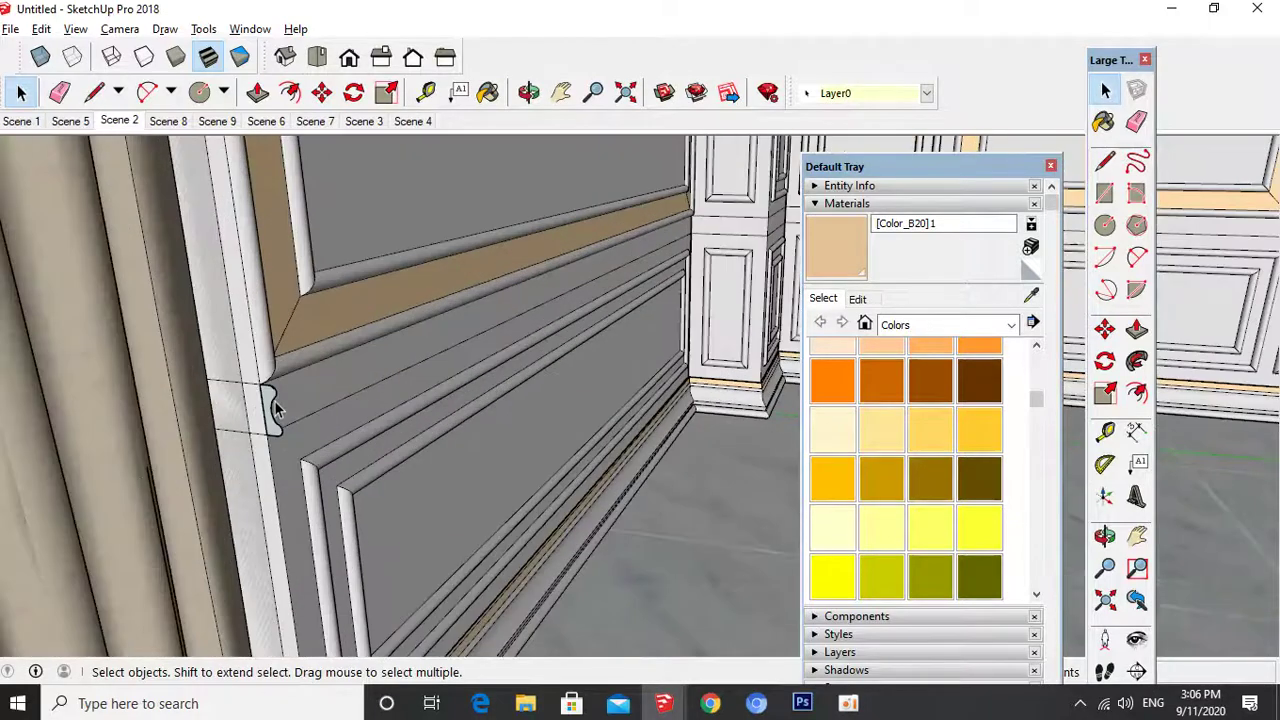
- Inside the profile group, draw a path from the profile's lower corner along the walls, around the pilaster, to the clock wall's far end
{"action": "double_click", "coordinate": [270, 405]}
{"action": "key", "text": "l"}
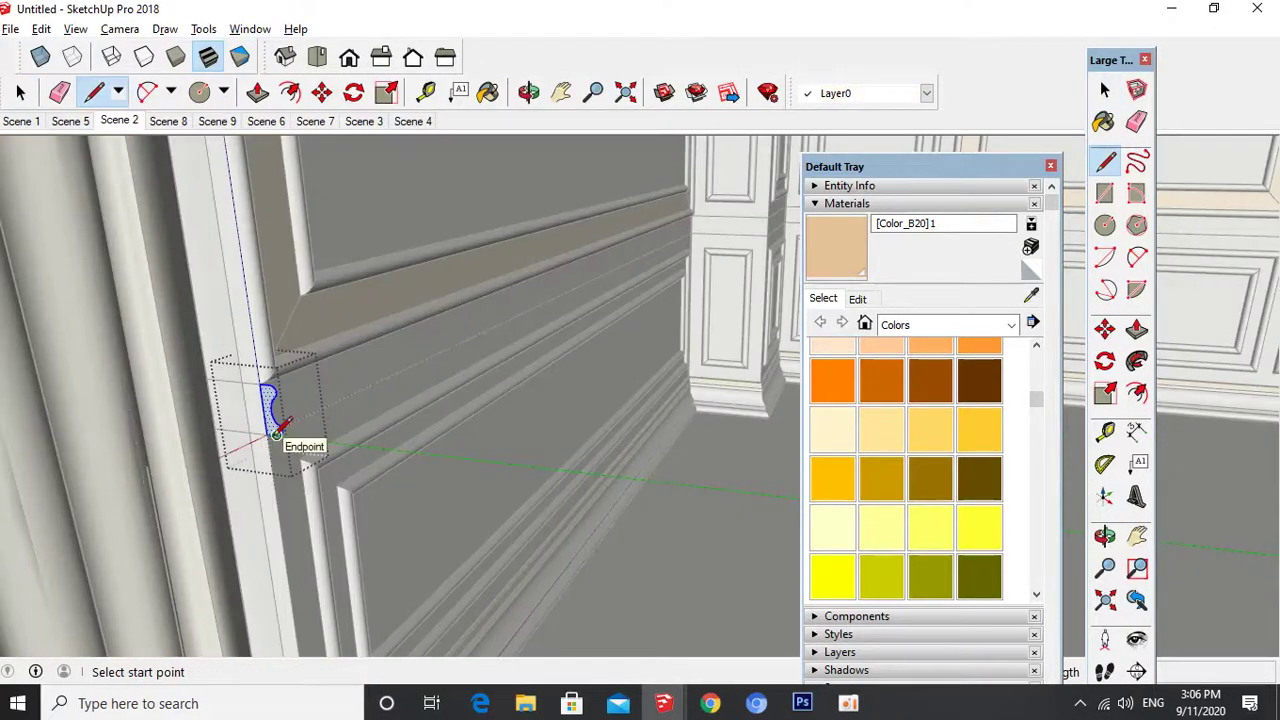
{"action": "left_click", "coordinate": [266, 434]}
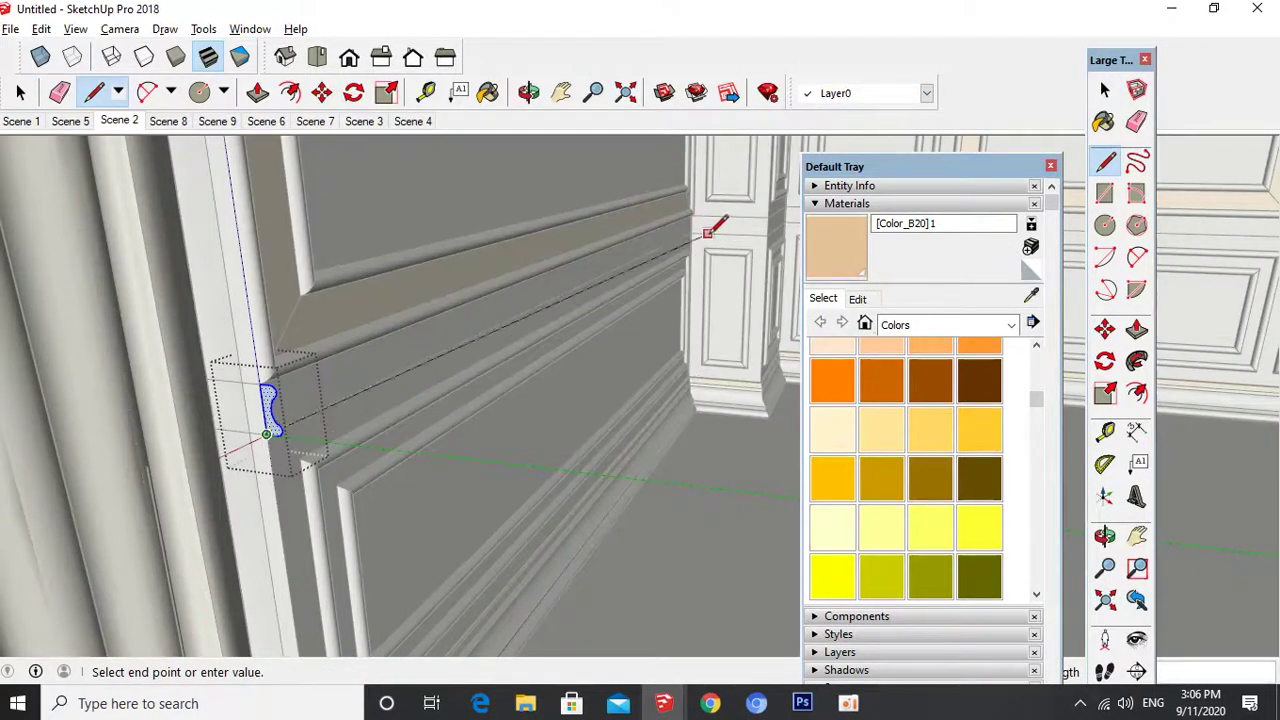
{"action": "scroll", "coordinate": [150, 385], "scroll_direction": "down", "scroll_amount": 3}
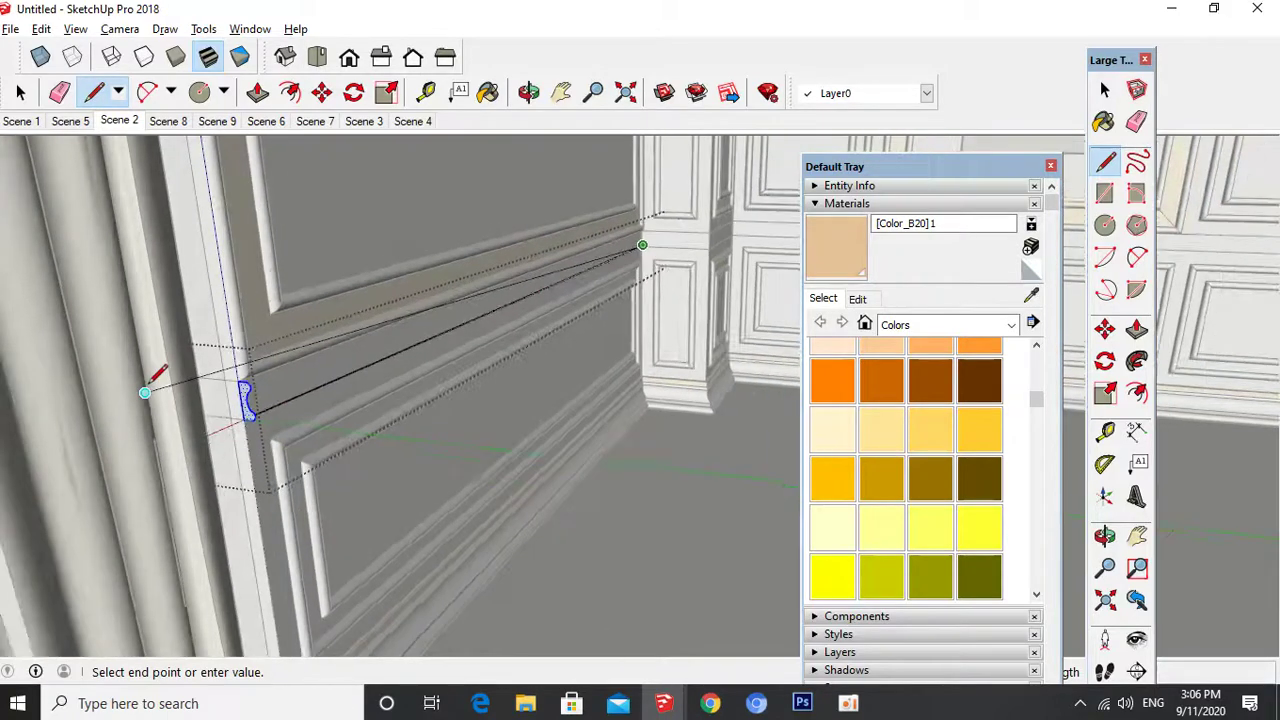
{"action": "scroll", "coordinate": [660, 230], "scroll_direction": "up", "scroll_amount": 4}
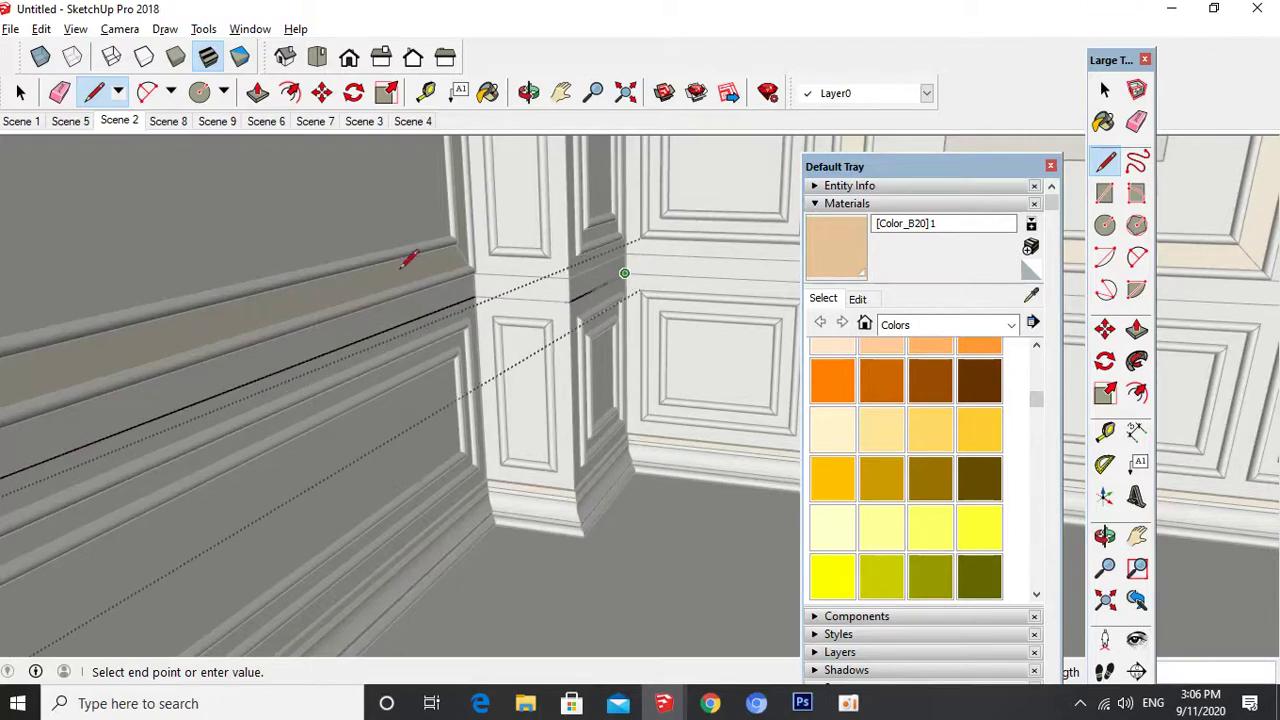
{"action": "scroll", "coordinate": [380, 265], "scroll_direction": "down", "scroll_amount": 3}
{"action": "scroll", "coordinate": [376, 272], "scroll_direction": "down", "scroll_amount": 5}
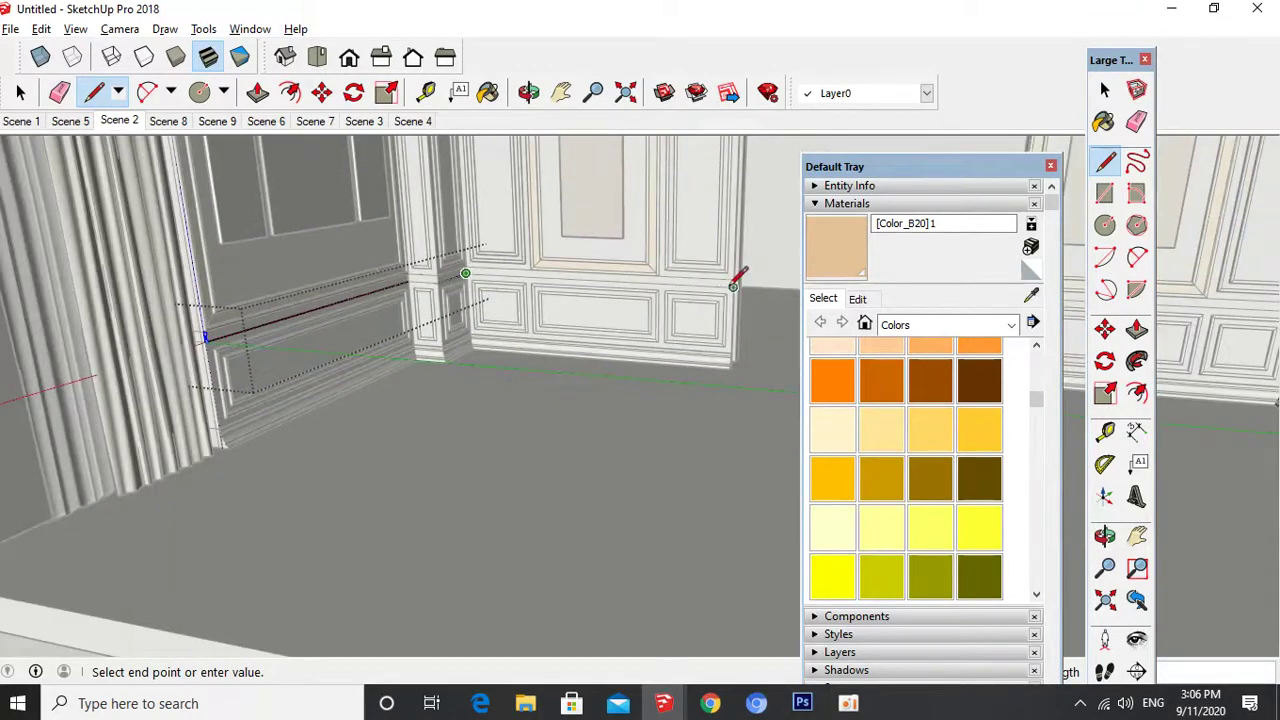
{"action": "left_click", "coordinate": [733, 286]}
- Sweep the profile along the drawn path with Follow Me to form the chair rail on the curtain-side and clock walls
{"action": "key", "text": "space"}
{"action": "left_click", "coordinate": [225, 332]}
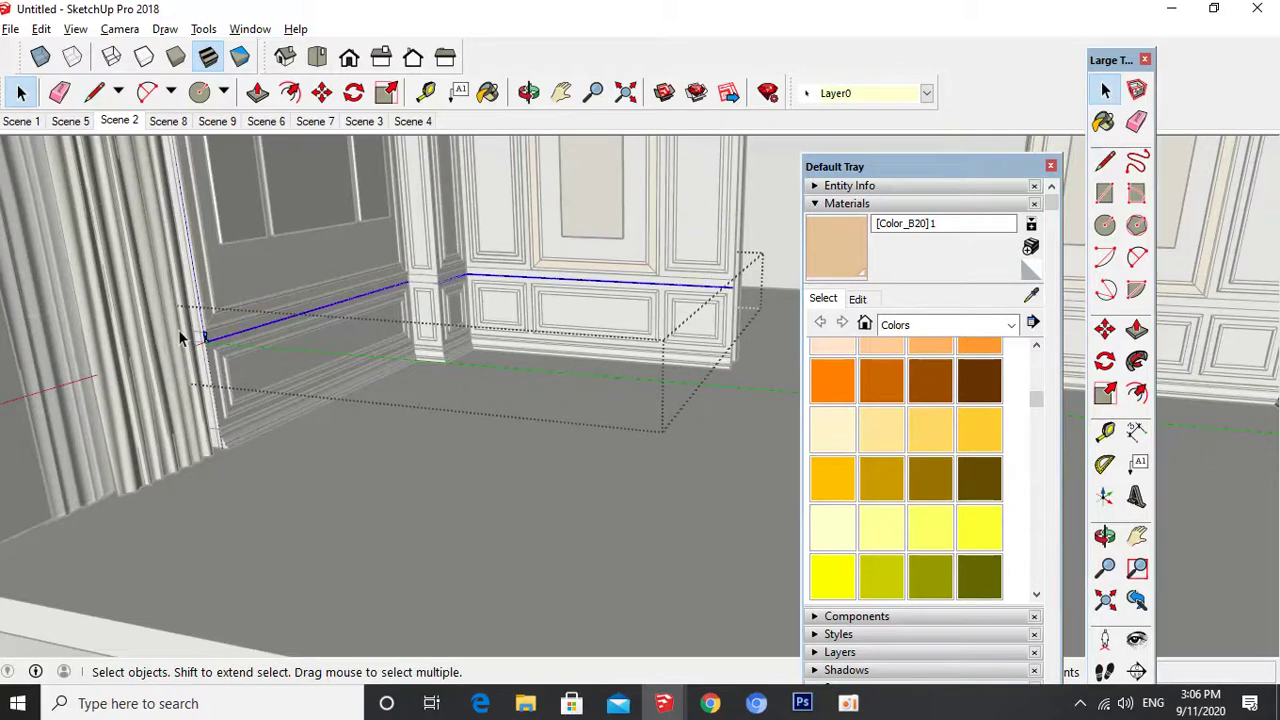
{"action": "scroll", "coordinate": [205, 337], "scroll_direction": "up", "scroll_amount": 4}
{"action": "left_click", "coordinate": [1136, 363]}
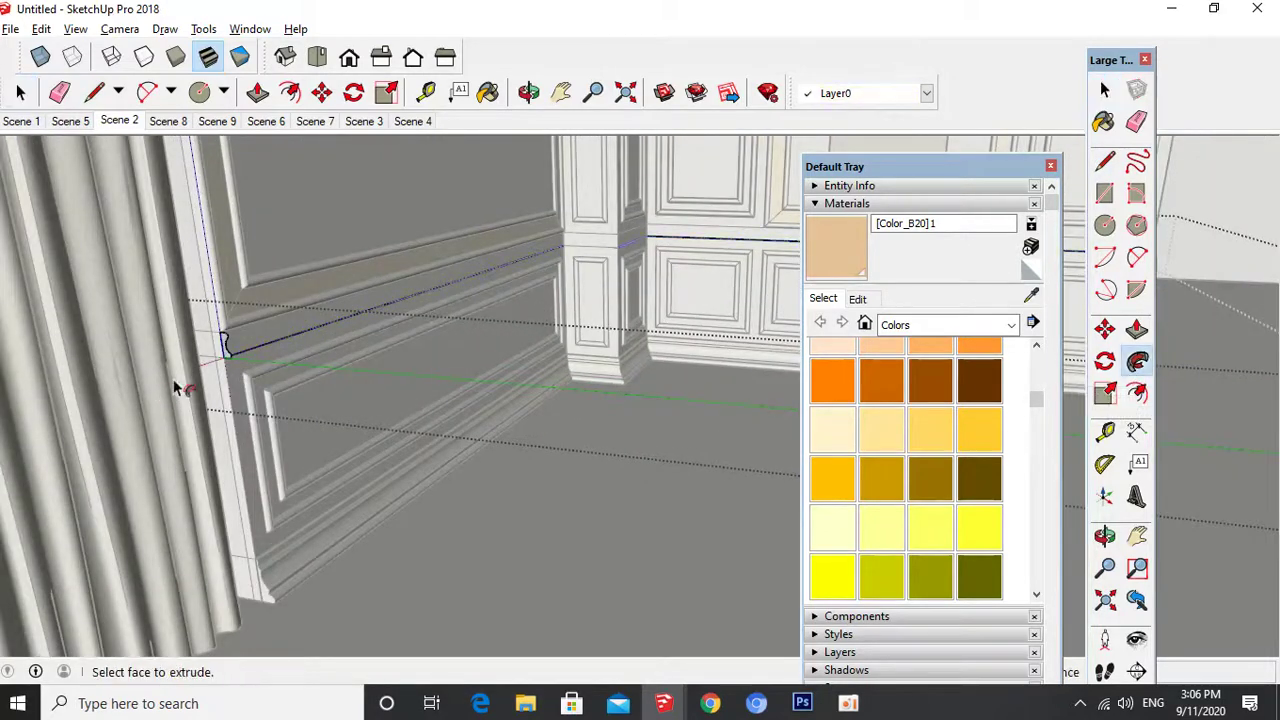
{"action": "left_click", "coordinate": [228, 343]}
{"action": "key", "text": "space"}
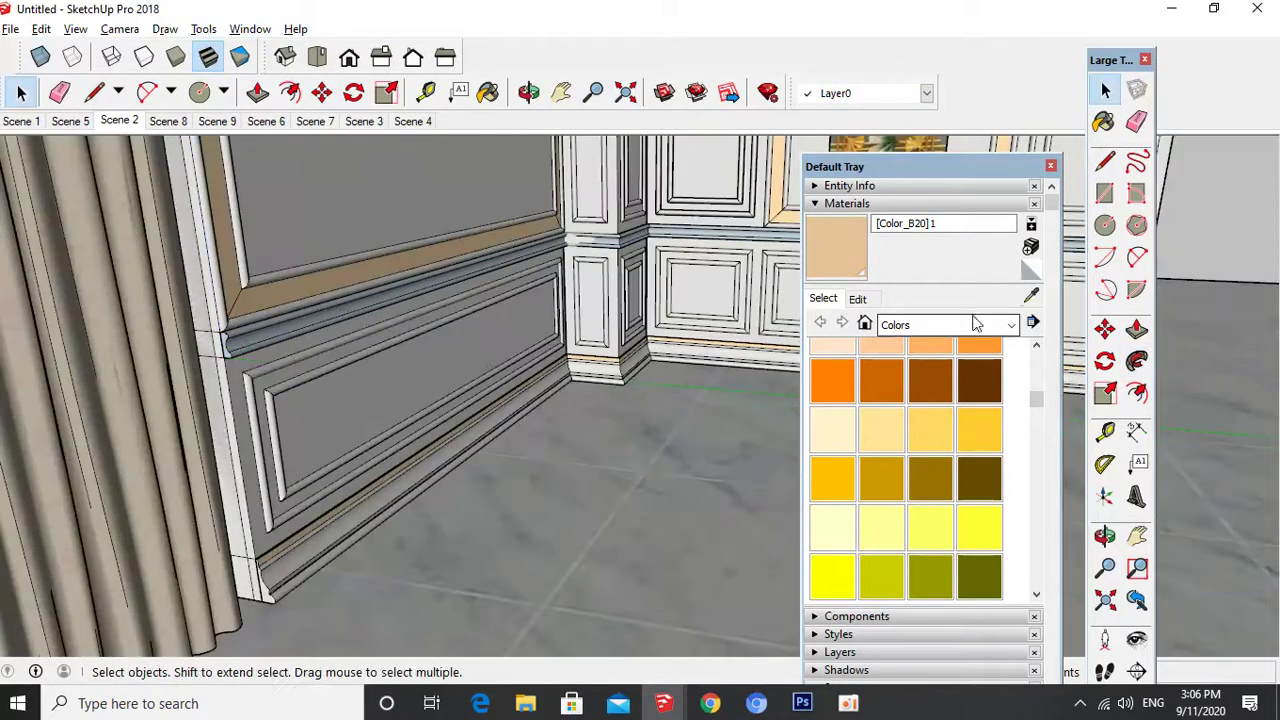
- Sample the wall material Color M02 and paint the new chair rail with it
{"action": "left_click", "coordinate": [1031, 297]}
{"action": "left_click", "coordinate": [394, 273]}
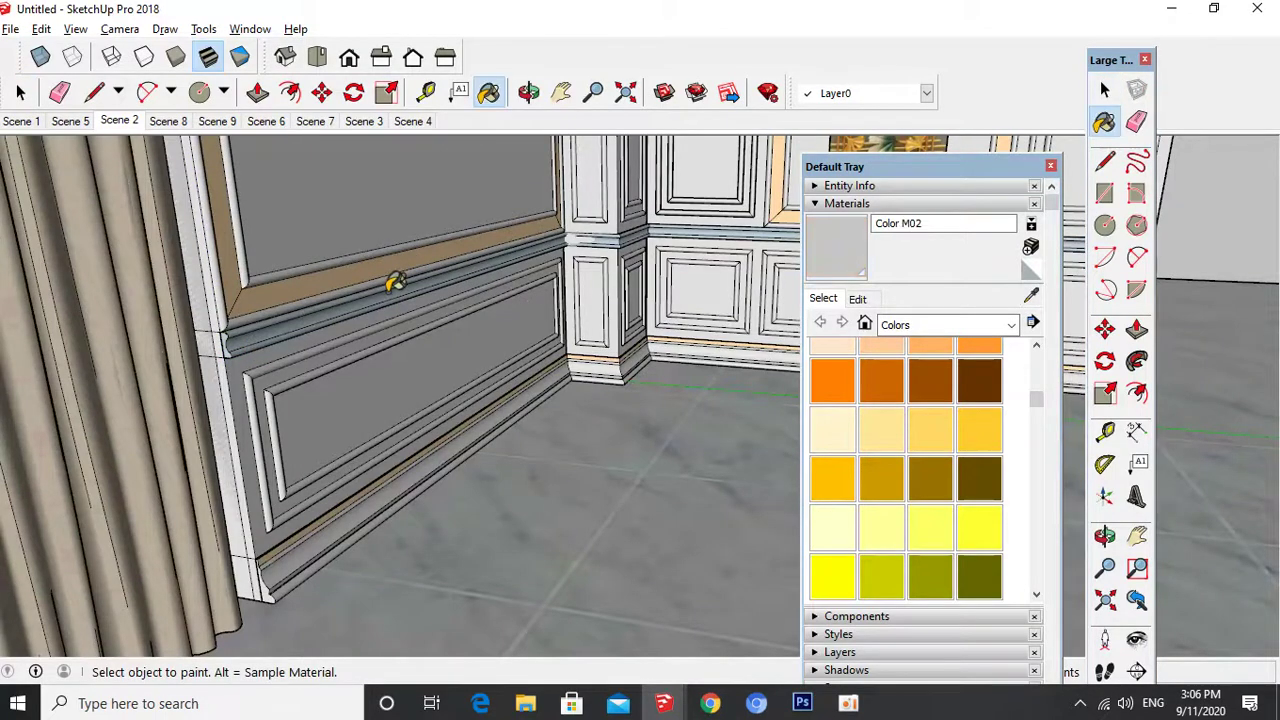
{"action": "left_click", "coordinate": [388, 300]}
{"action": "key", "text": "space"}
{"action": "scroll", "coordinate": [400, 315], "scroll_direction": "down", "scroll_amount": 5}
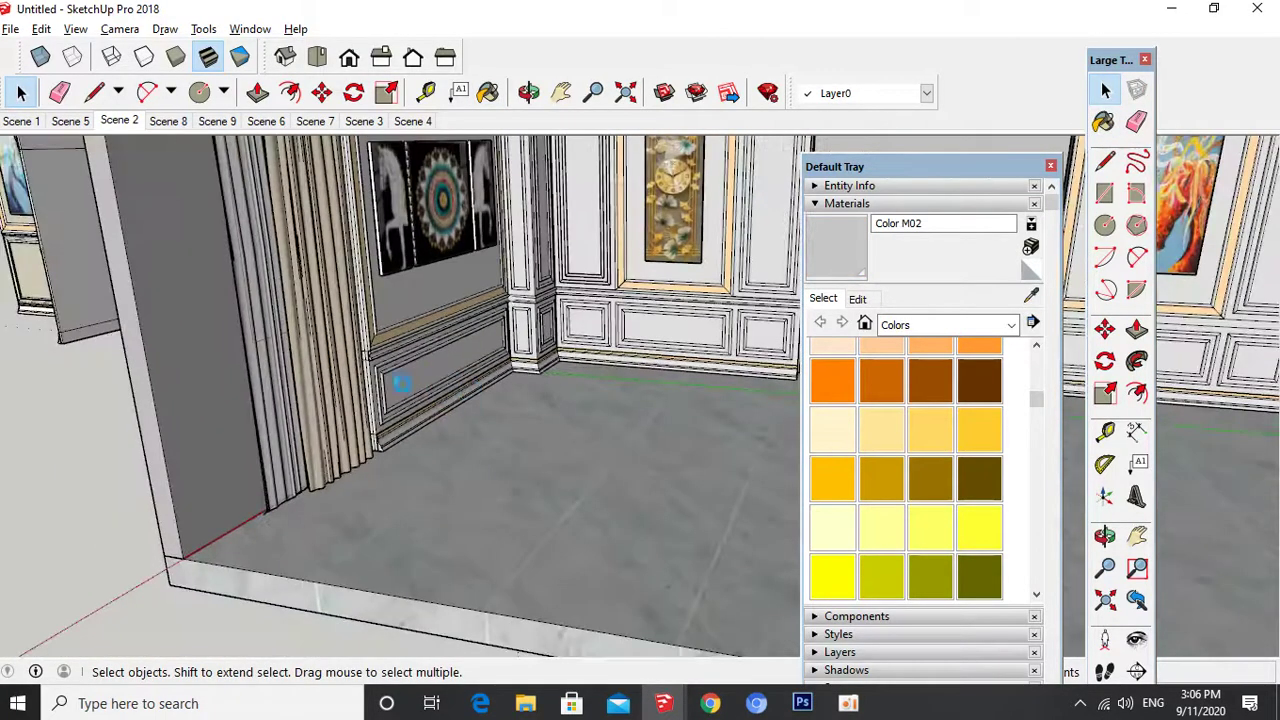
- Copy the spare profile from the top of the curtain-side wall to the end of the horse painting wall at chair rail height
{"action": "middle_click_drag", "start_coordinate": [325, 413], "coordinate": [224, 355]}
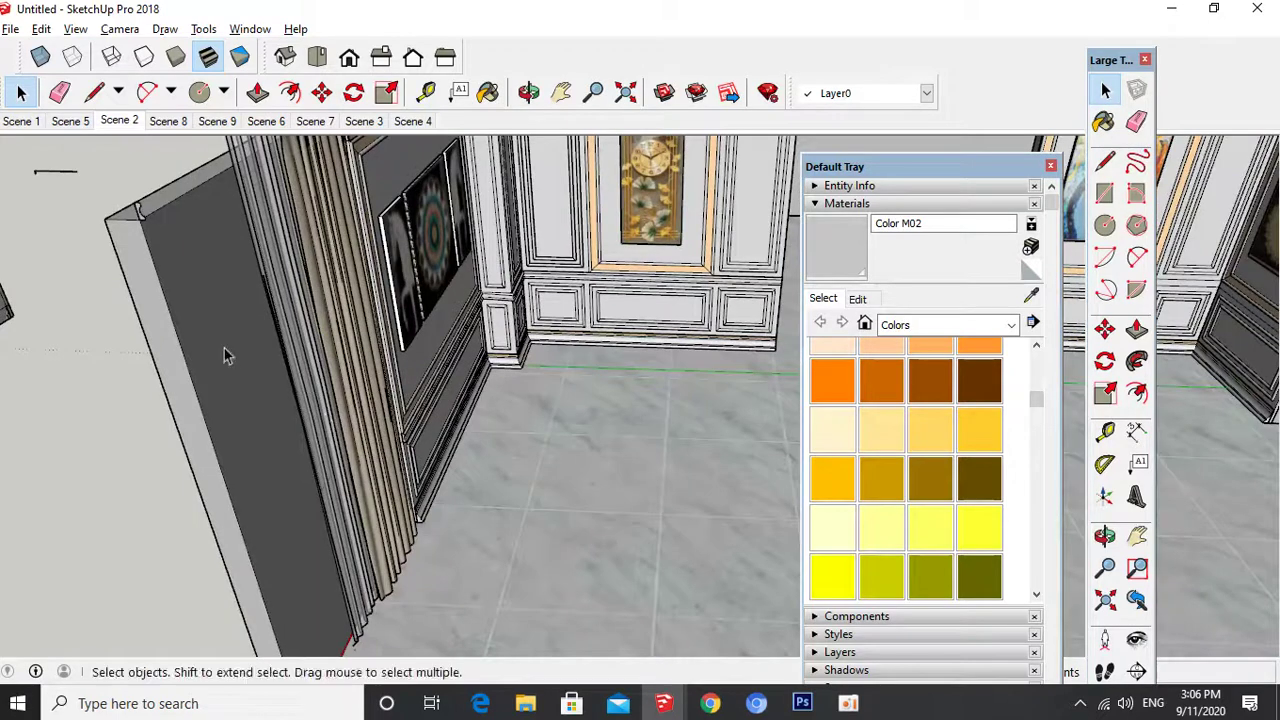
{"action": "key", "text": "m"}
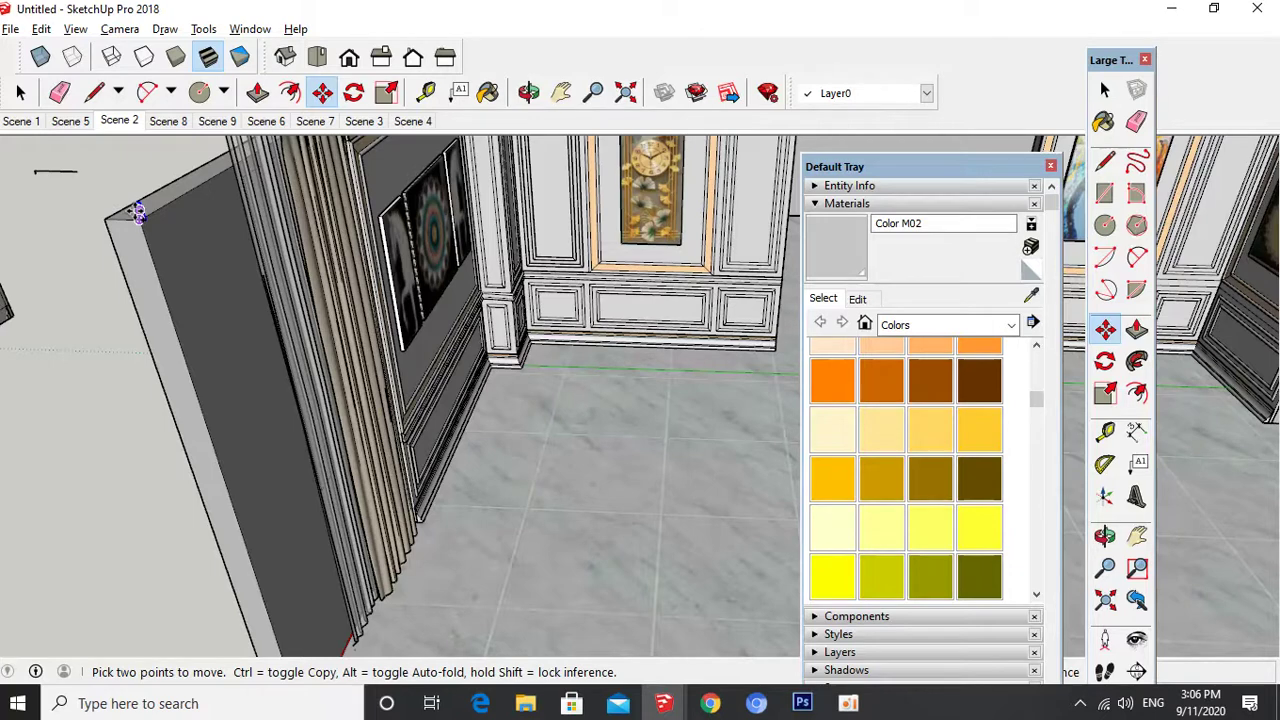
{"action": "left_click", "coordinate": [138, 212]}
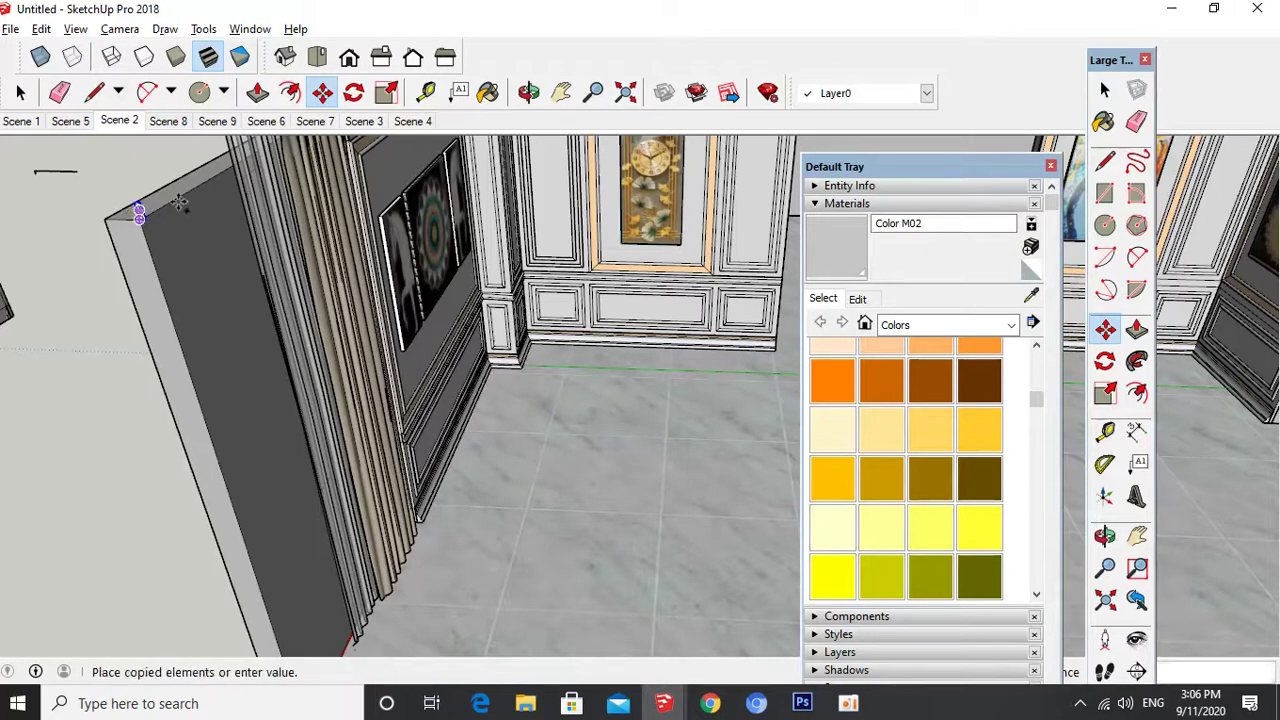
{"action": "scroll", "coordinate": [263, 328], "scroll_direction": "down", "scroll_amount": 2}
{"action": "middle_click_drag", "start_coordinate": [186, 317], "coordinate": [812, 256]}
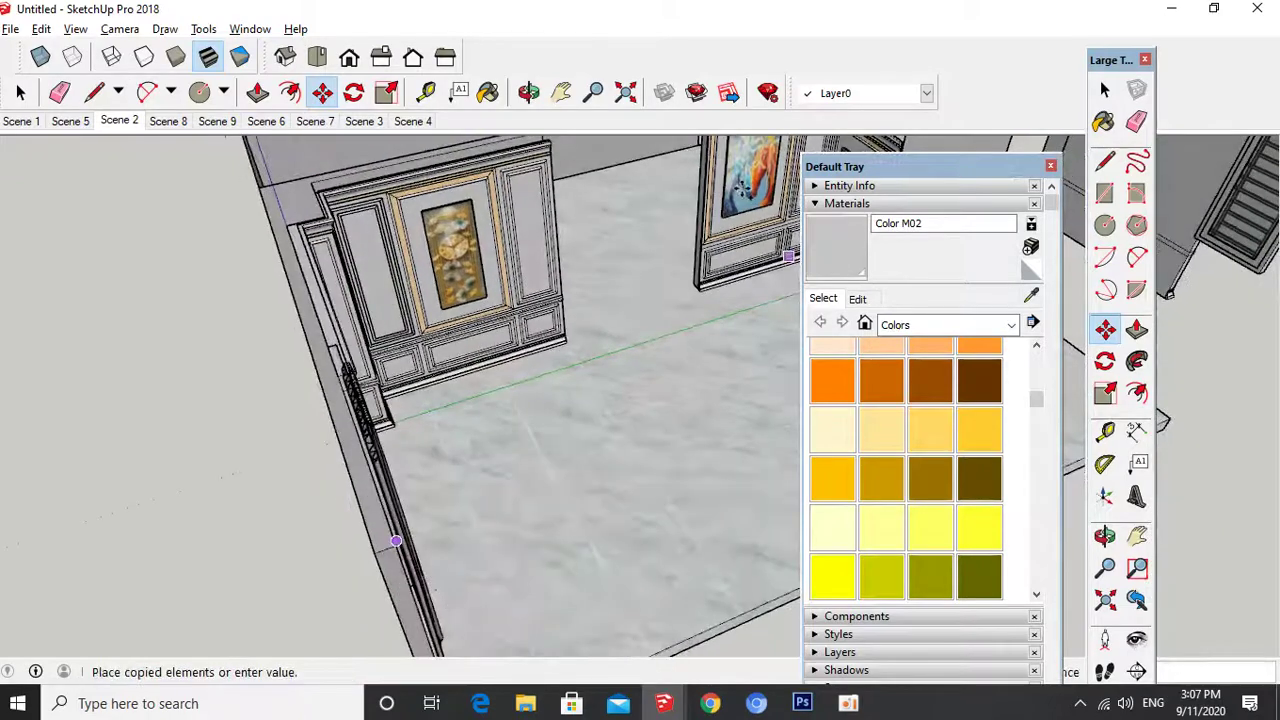
{"action": "scroll", "coordinate": [705, 285], "scroll_direction": "up", "scroll_amount": 5}
{"action": "scroll", "coordinate": [651, 296], "scroll_direction": "up", "scroll_amount": 6}
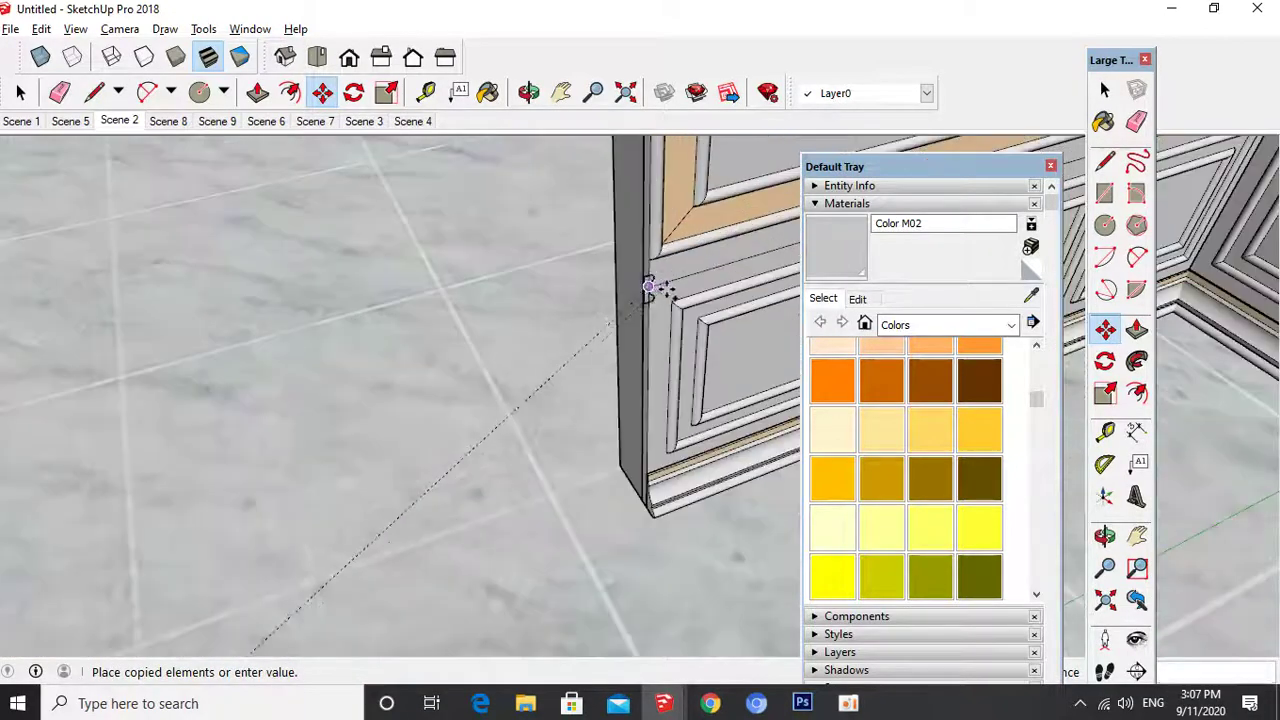
{"action": "left_click", "coordinate": [632, 283]}
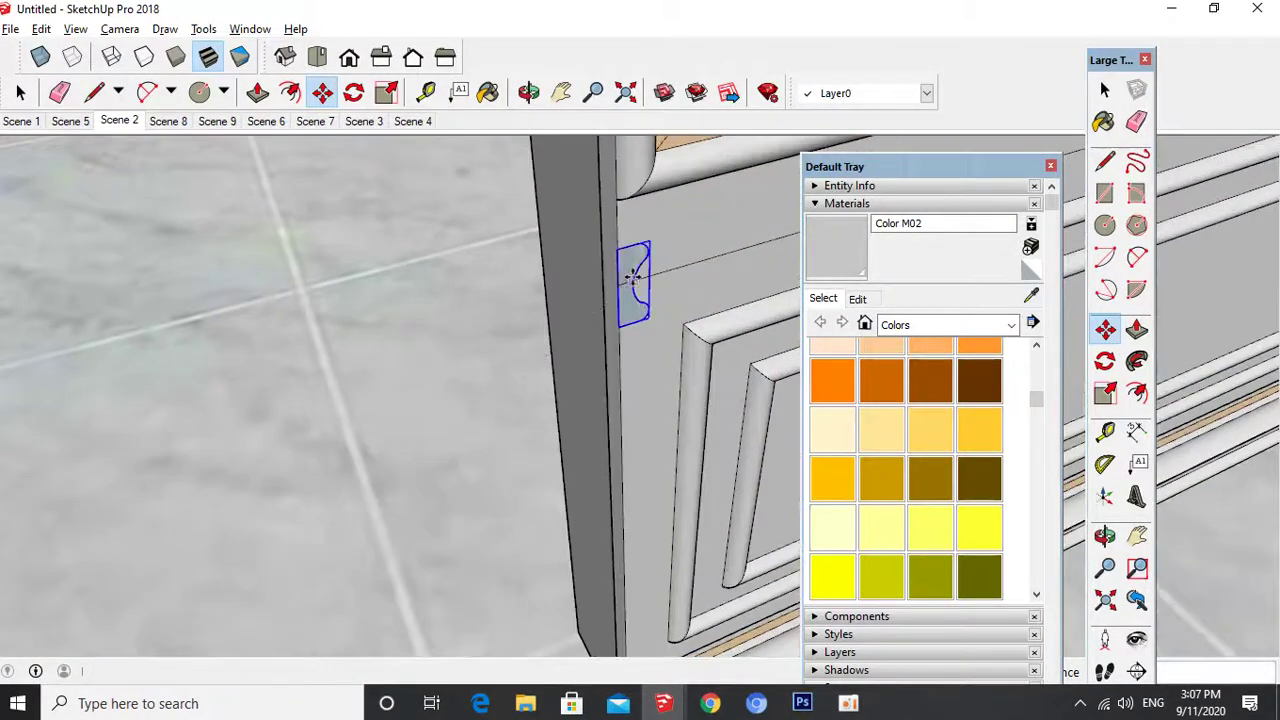
- Rotate the copied profile so it projects from the horse painting wall, and move its upper inner corner onto the wall's end edge
{"action": "middle_click_drag", "start_coordinate": [660, 255], "coordinate": [685, 283]}
{"action": "key", "text": "q"}
{"action": "left_click", "coordinate": [641, 248]}
{"action": "left_click", "coordinate": [660, 307]}
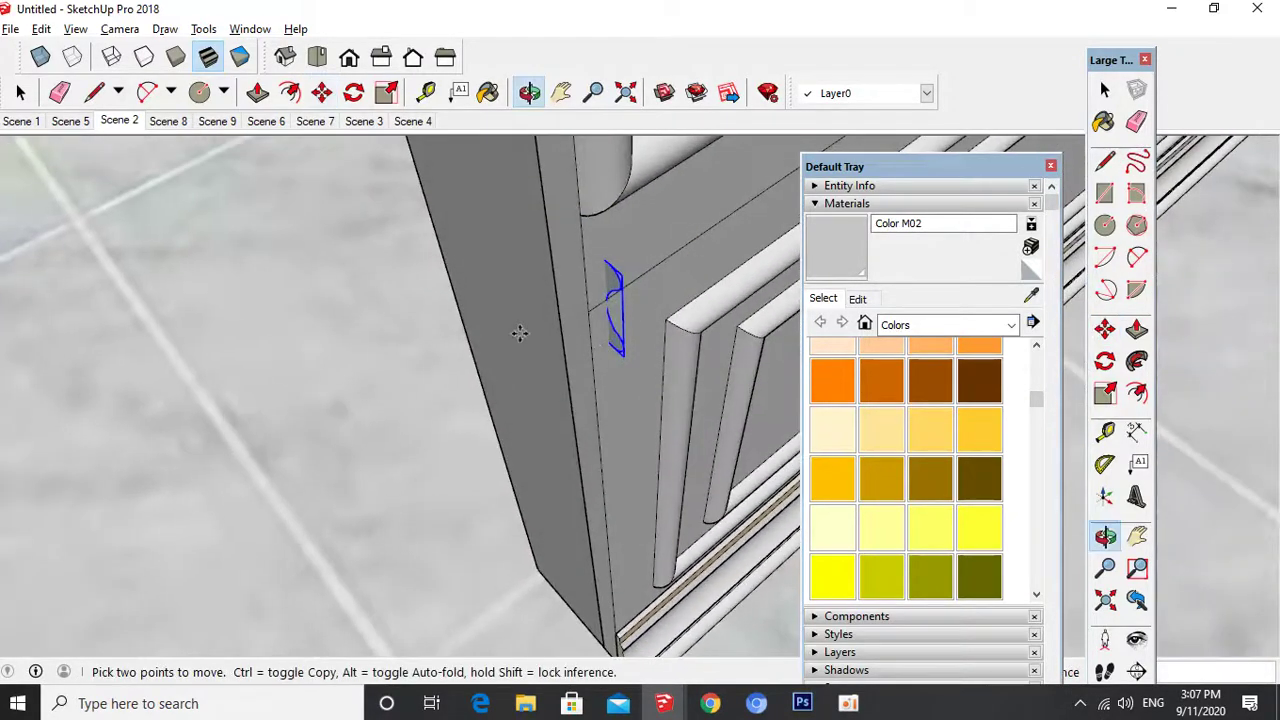
{"action": "left_click", "coordinate": [507, 321]}
{"action": "left_click", "coordinate": [534, 340]}
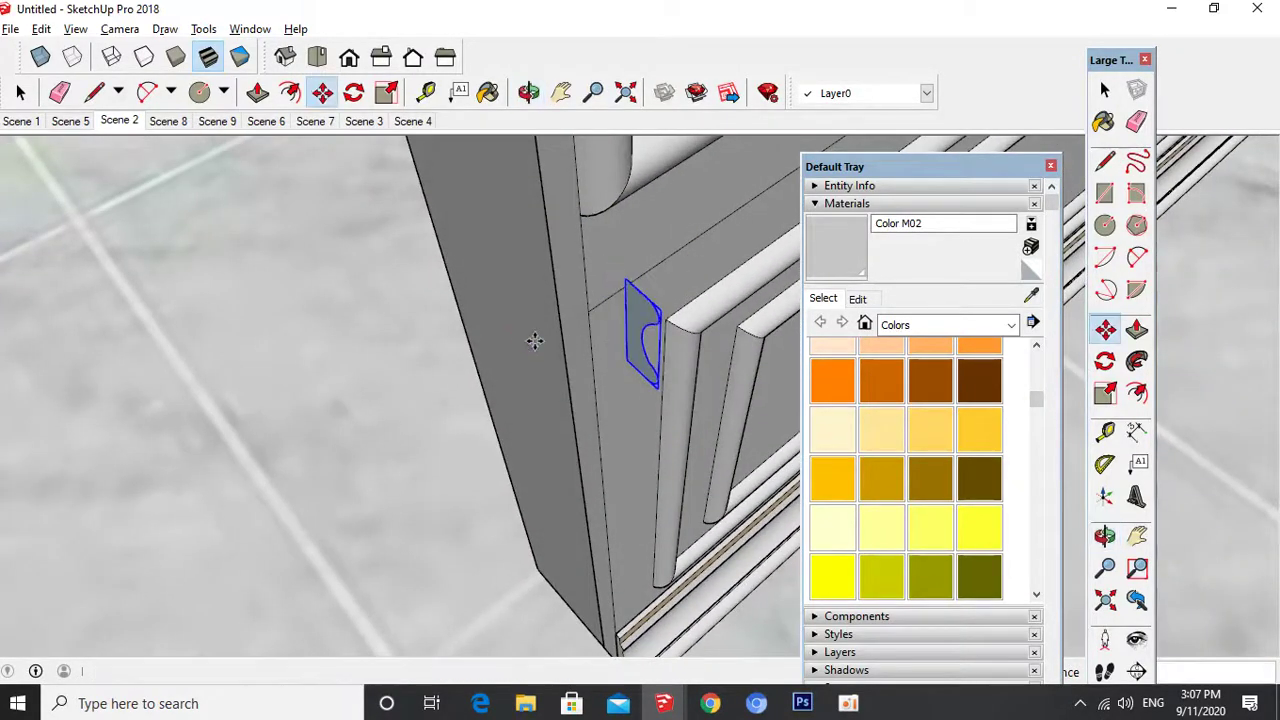
{"action": "left_click", "coordinate": [626, 279]}
{"action": "left_click", "coordinate": [581, 217]}
{"action": "key", "text": "space"}
- Inside the copied profile group, draw a path from its lower corner along the horse painting wall to the adjoining wall's far end
{"action": "double_click", "coordinate": [591, 262]}
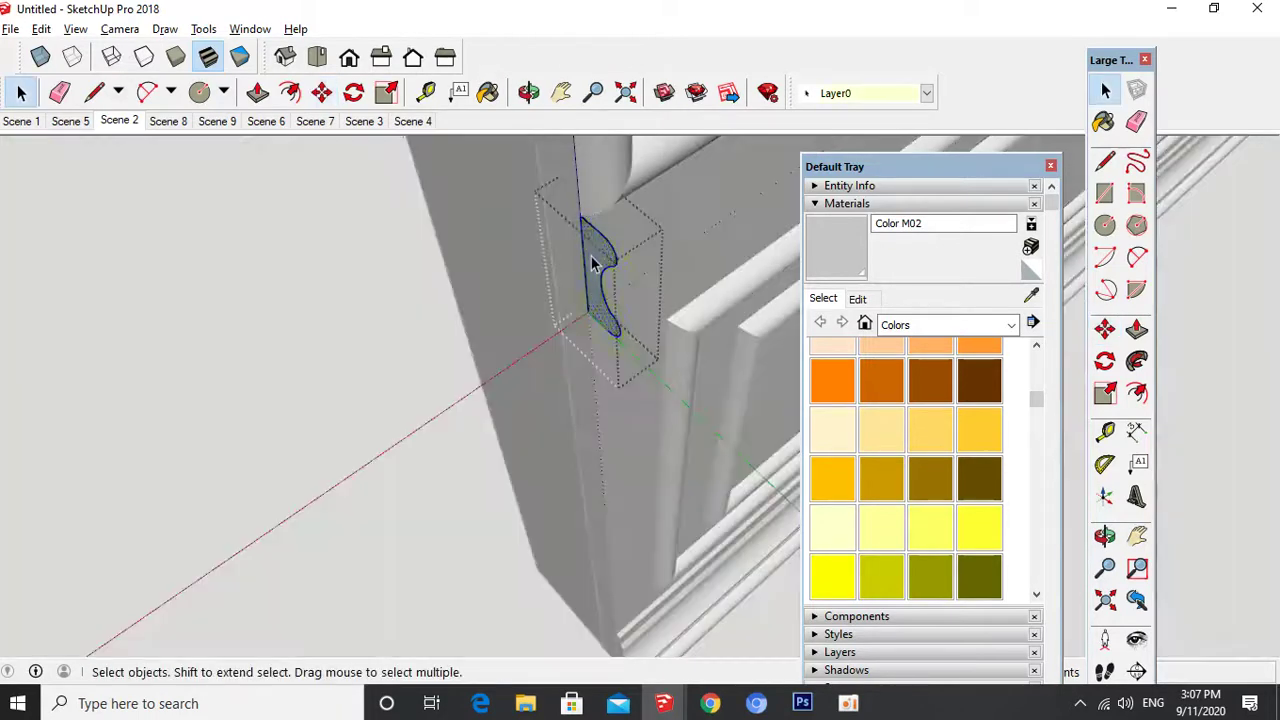
{"action": "key", "text": "l"}
{"action": "left_click", "coordinate": [588, 312]}
{"action": "scroll", "coordinate": [166, 455], "scroll_direction": "down", "scroll_amount": 8}
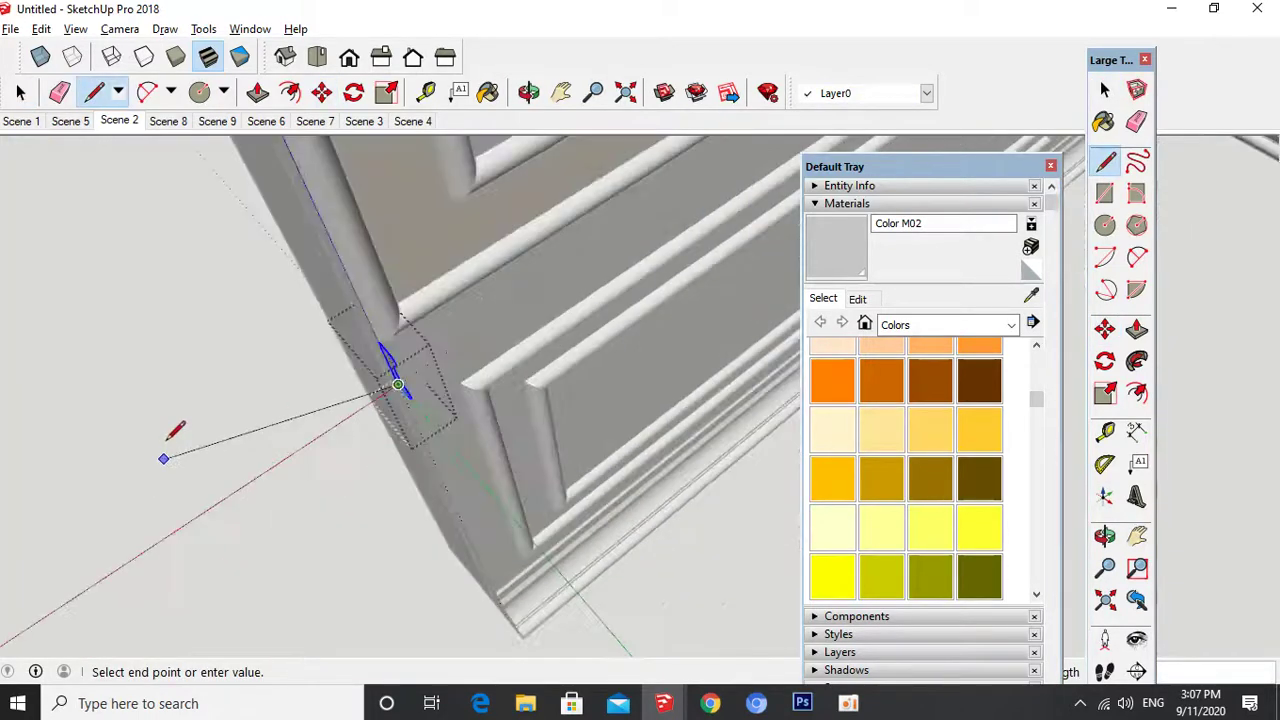
{"action": "middle_click_drag", "start_coordinate": [400, 362], "coordinate": [451, 346]}
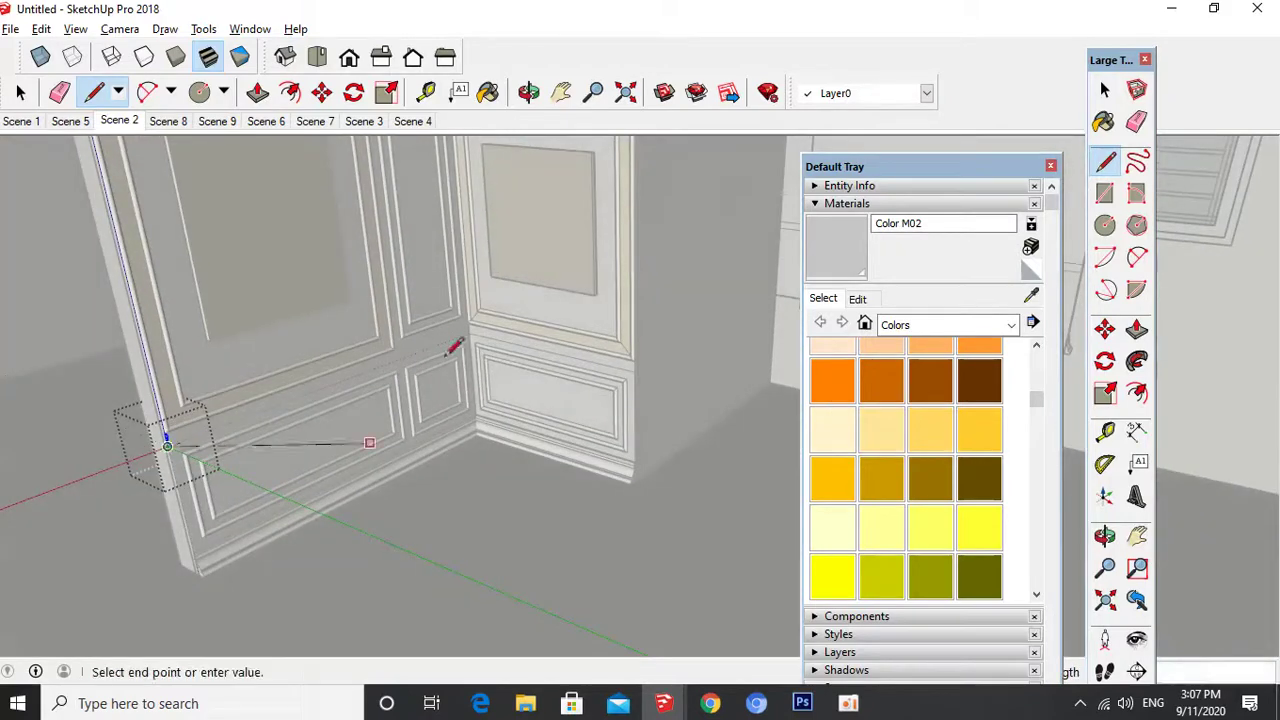
{"action": "left_click", "coordinate": [634, 364]}
- Sweep the copied profile along its path with Follow Me to form the chair rail on both painting walls
{"action": "key", "text": "space"}
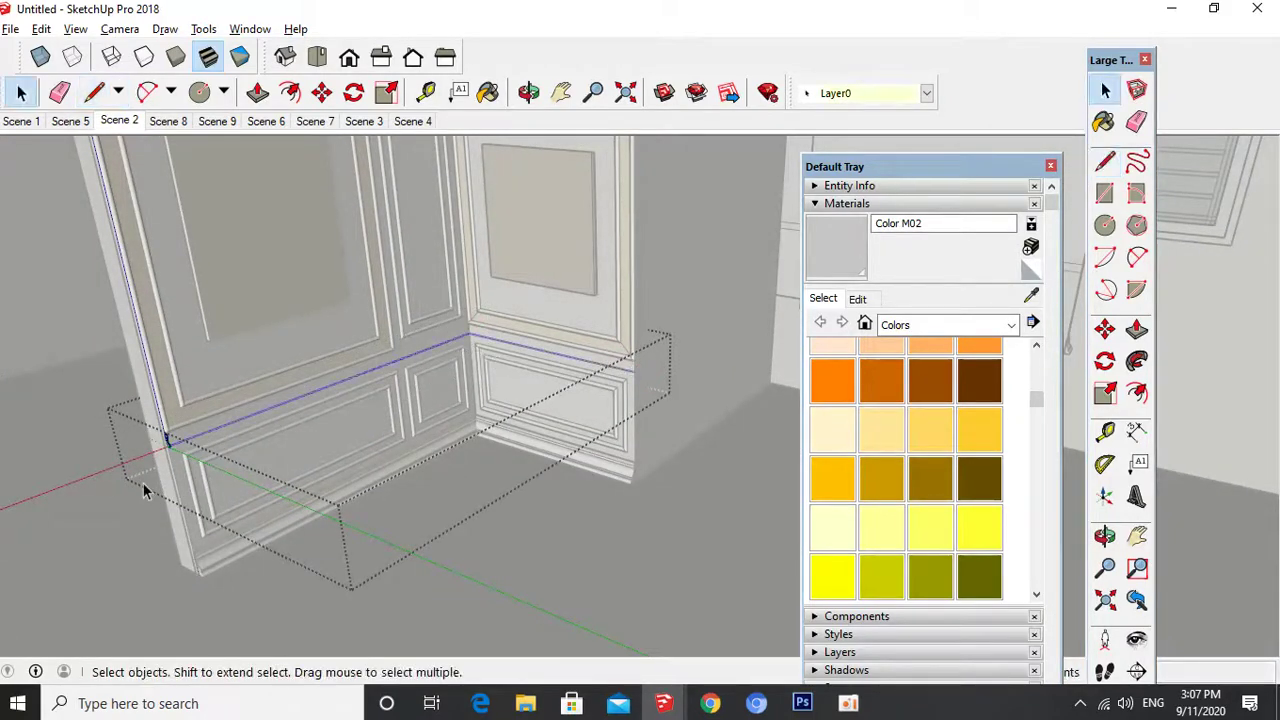
{"action": "scroll", "coordinate": [143, 483], "scroll_direction": "up", "scroll_amount": 5}
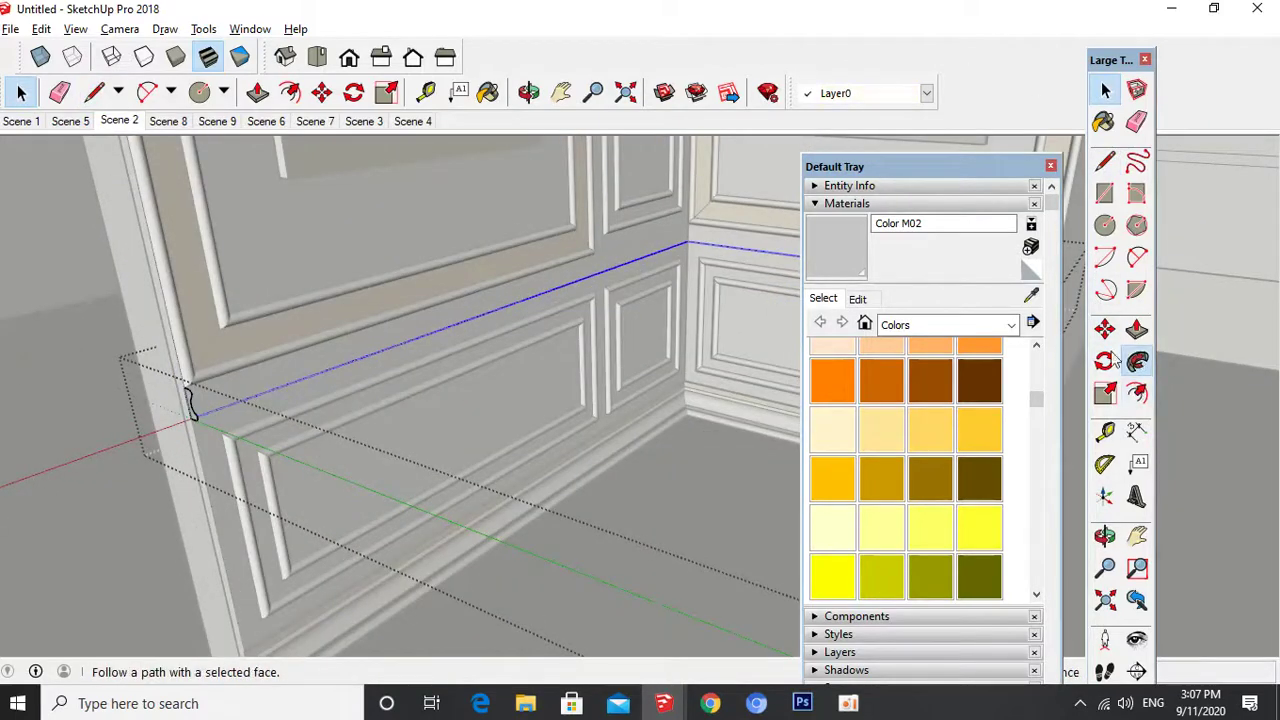
{"action": "left_click", "coordinate": [1105, 361]}
{"action": "left_click", "coordinate": [194, 402]}
{"action": "key", "text": "space"}
{"action": "key", "text": "Escape"}
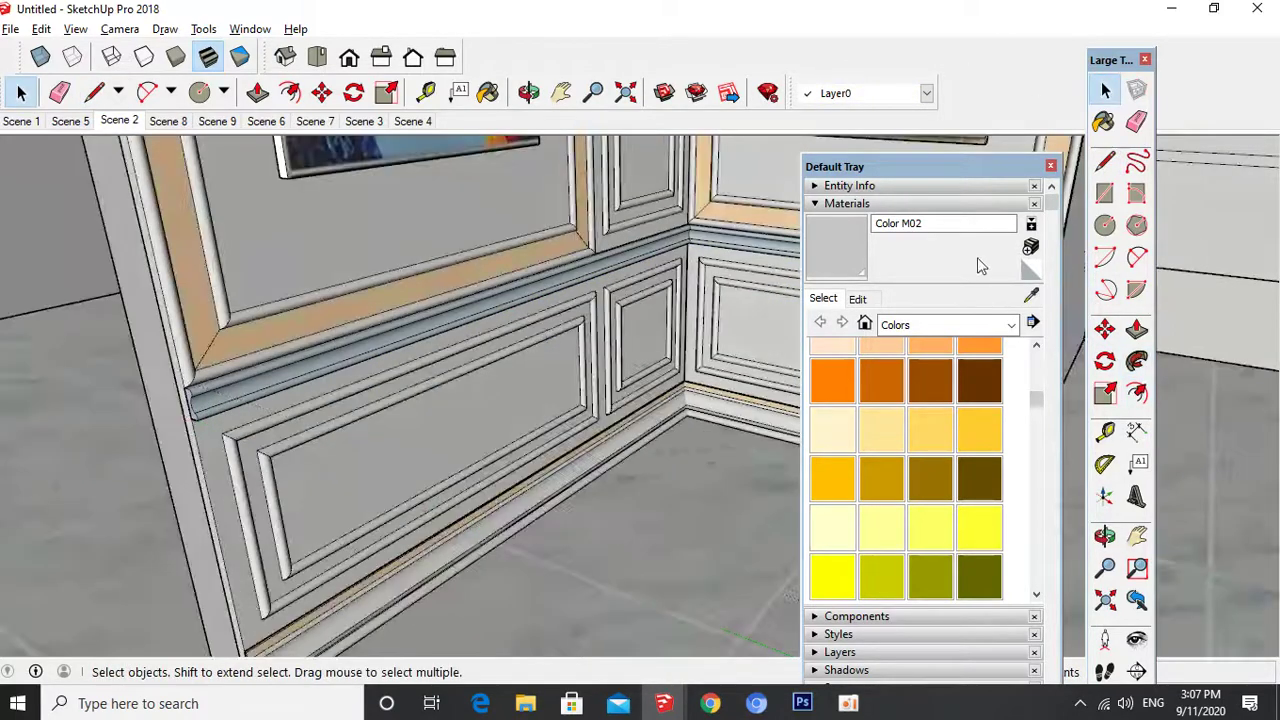
- Paint the painting walls' chair rail with Color M02
{"action": "left_click", "coordinate": [854, 243]}
{"action": "left_click", "coordinate": [722, 237]}
{"action": "key", "text": "space"}
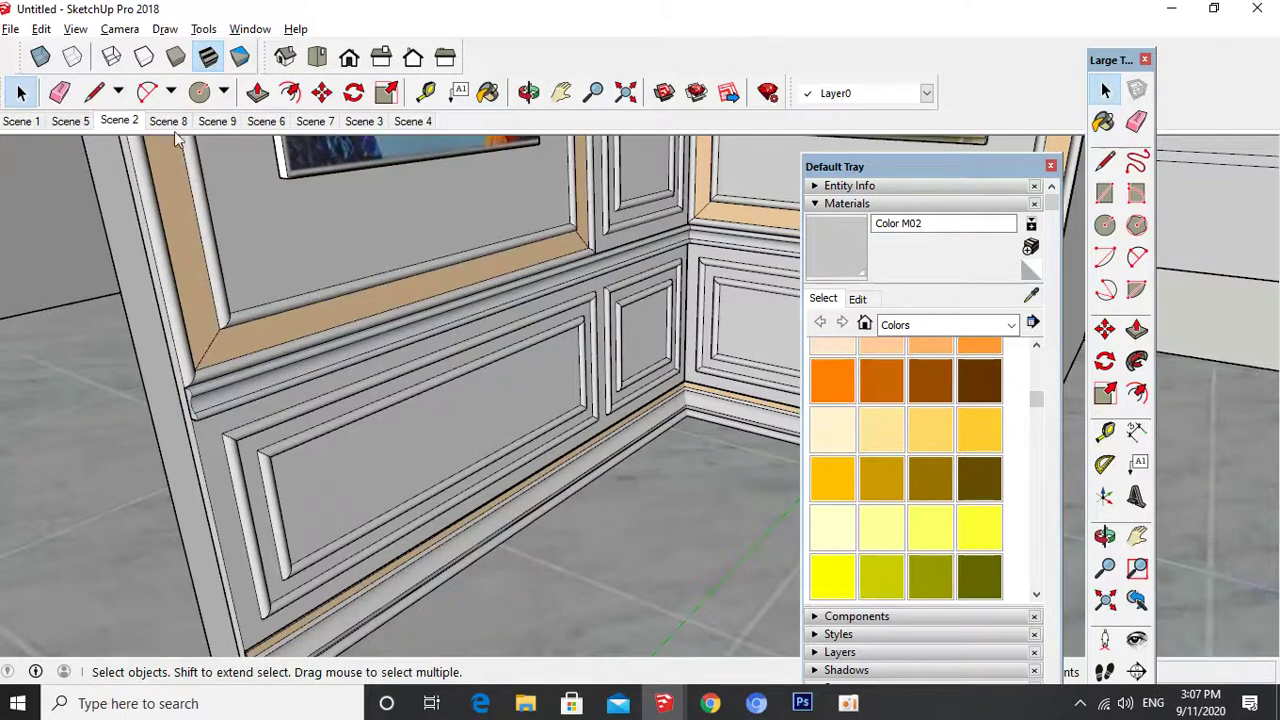
- In the Scene 2 view, sample the frame trim material [Color_B20]1 and shift its color to a more saturated orange
{"action": "left_click", "coordinate": [126, 122]}
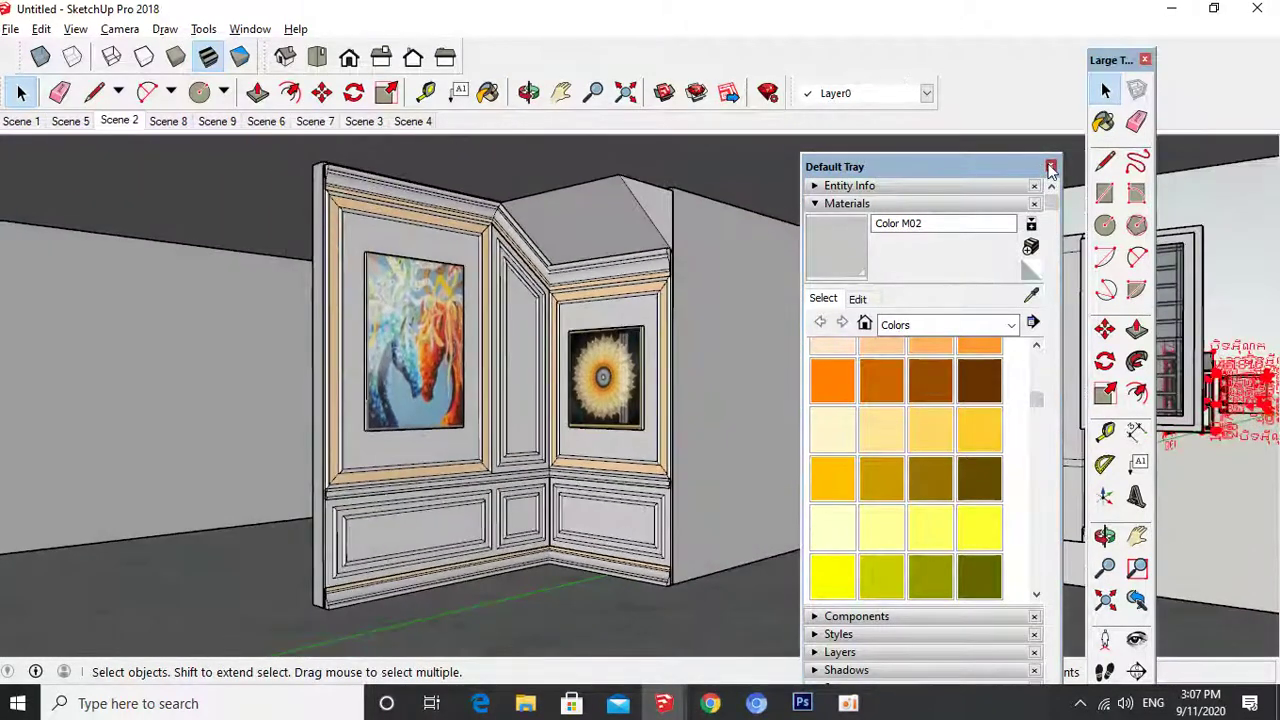
{"action": "left_click", "coordinate": [1050, 167]}
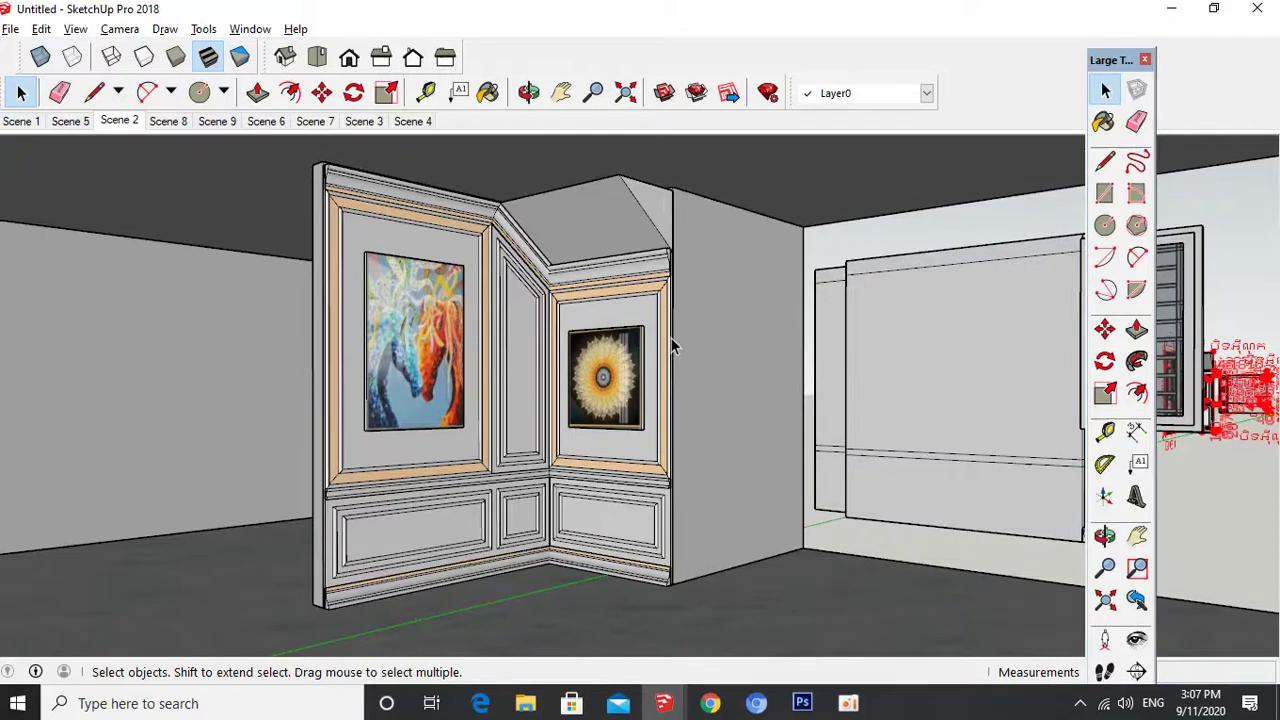
{"action": "left_click", "coordinate": [1103, 121]}
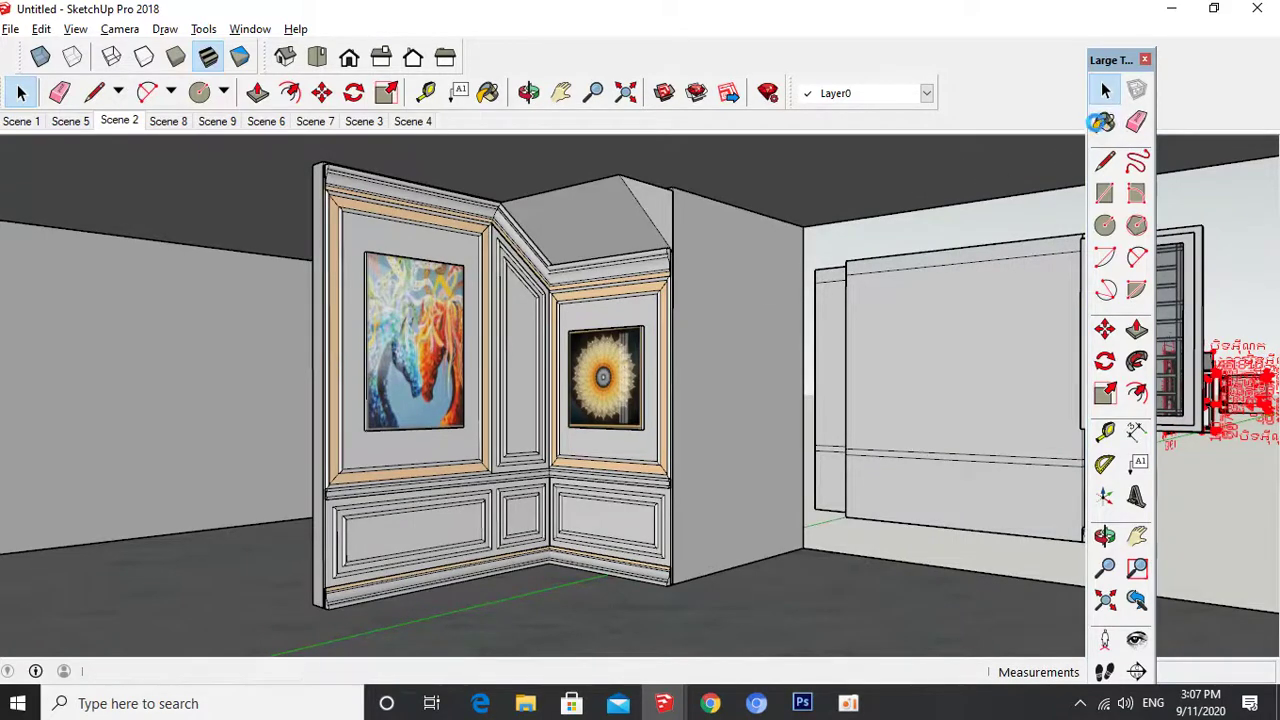
{"action": "left_click", "coordinate": [1032, 296]}
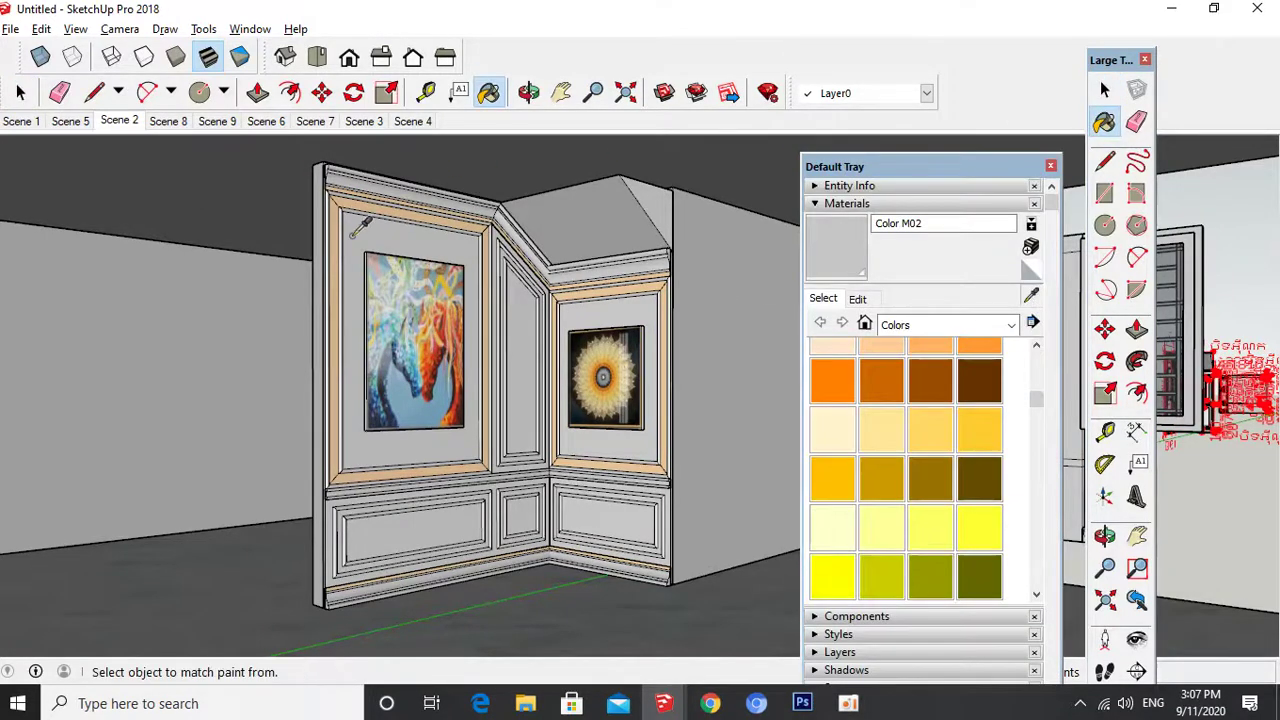
{"action": "left_click", "coordinate": [368, 192]}
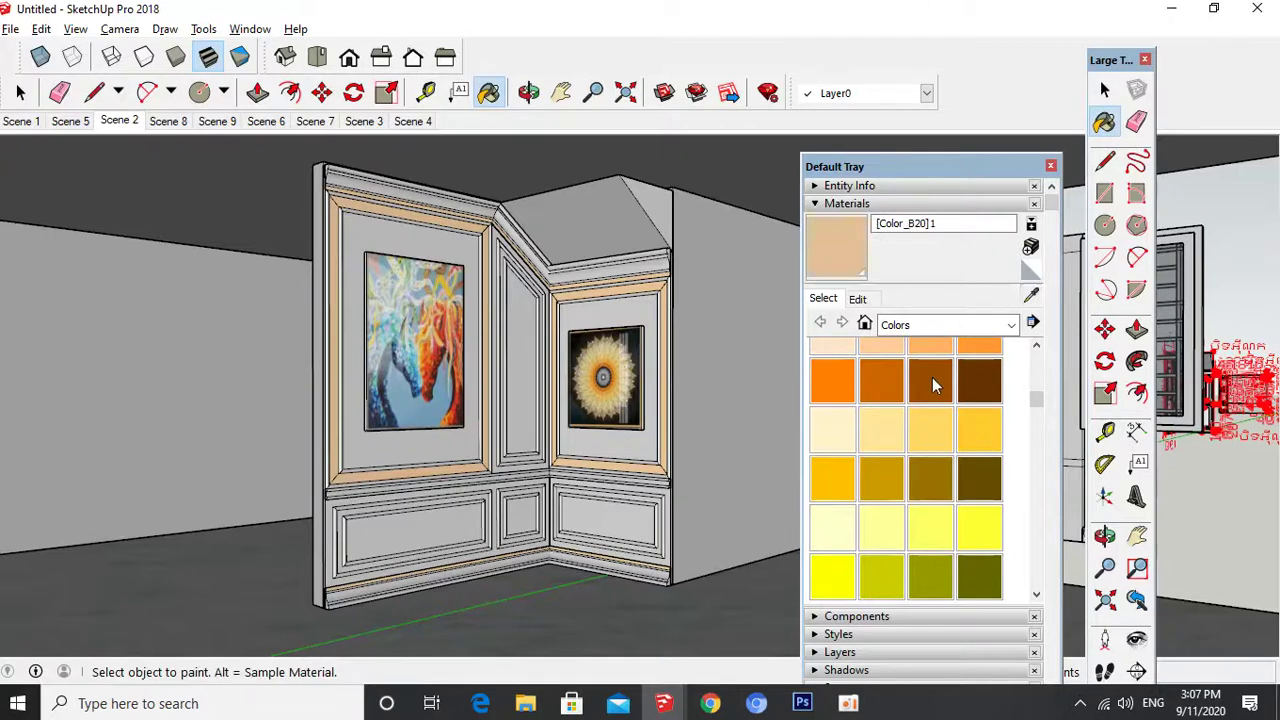
{"action": "left_click", "coordinate": [857, 298]}
{"action": "left_click_drag", "start_coordinate": [867, 379], "coordinate": [869, 382]}
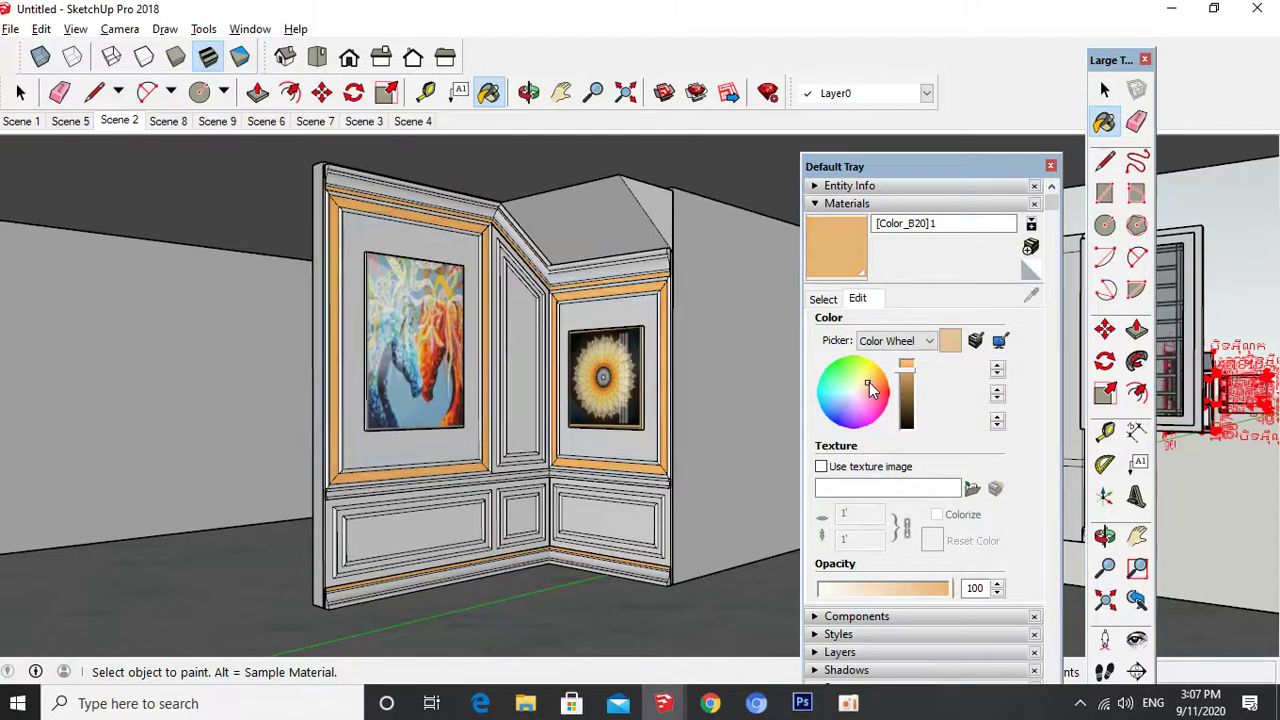